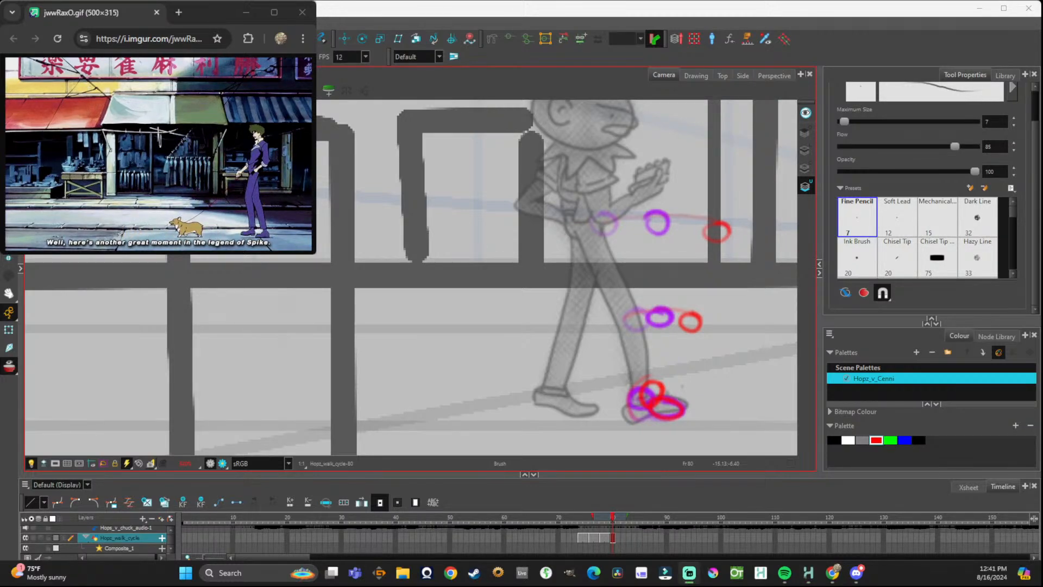
key("alt+Tab")
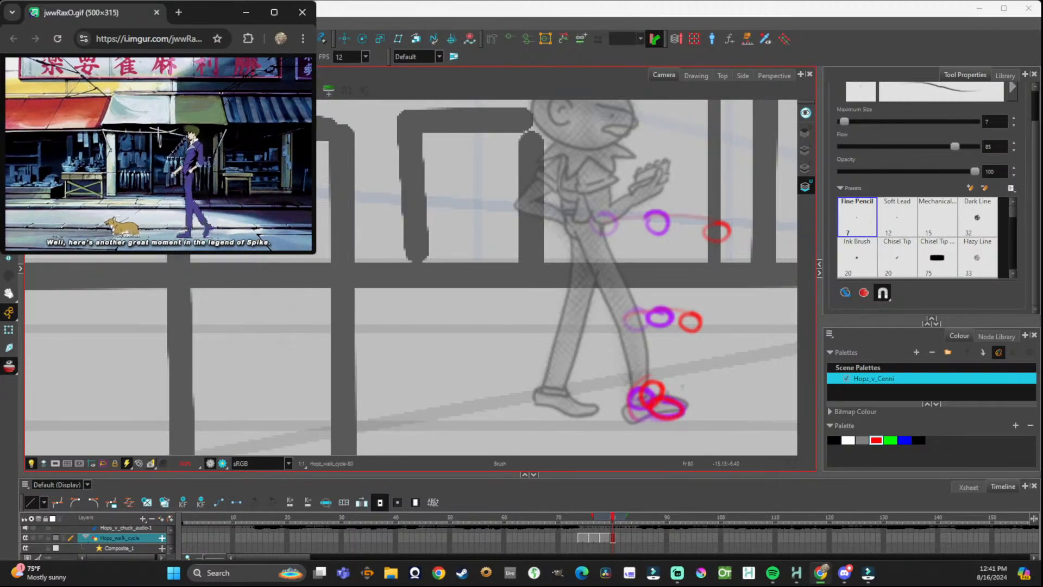
key("alt+Tab")
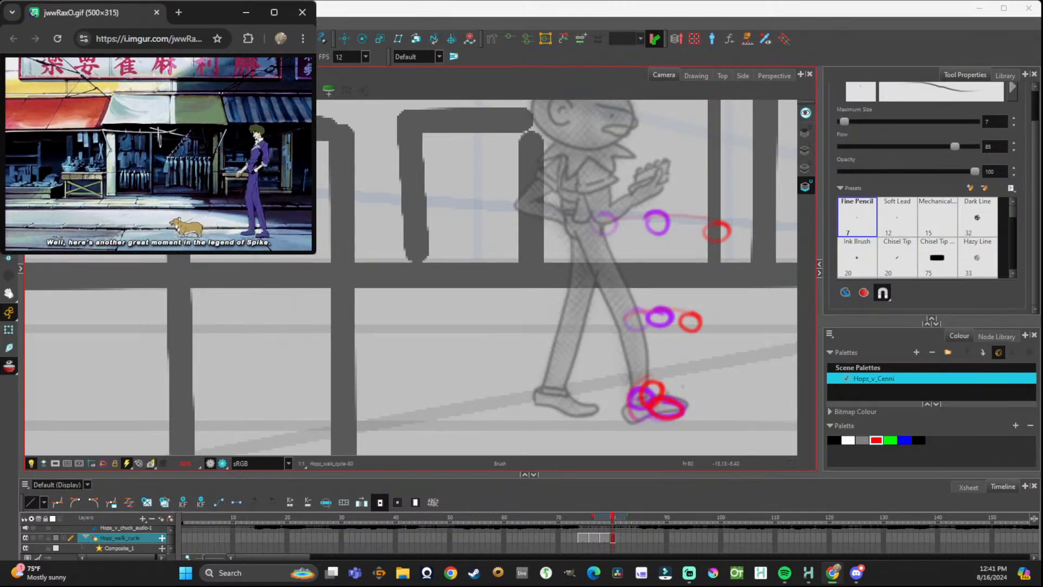
key("alt+Tab")
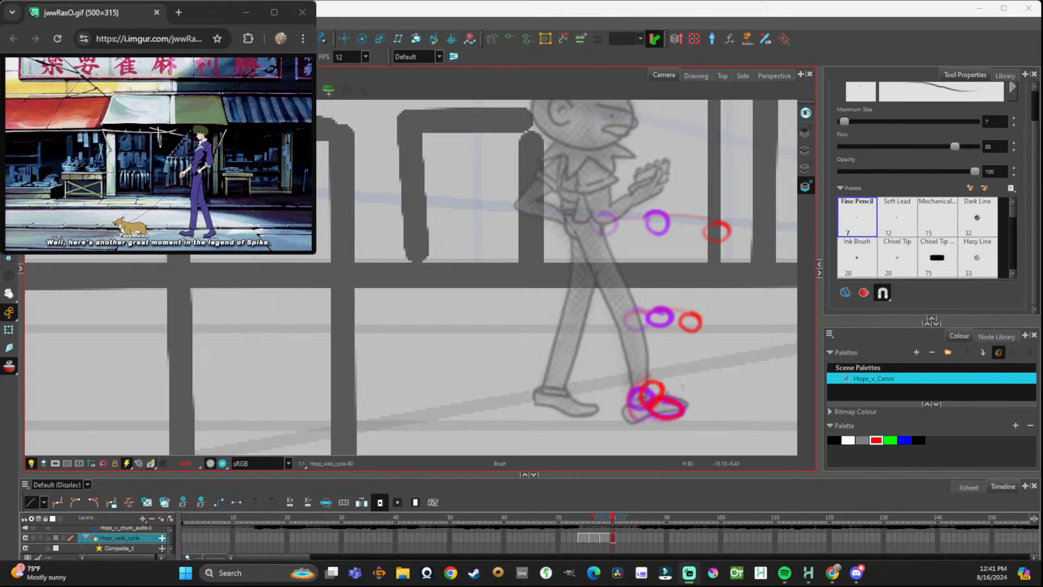
key("alt+Tab")
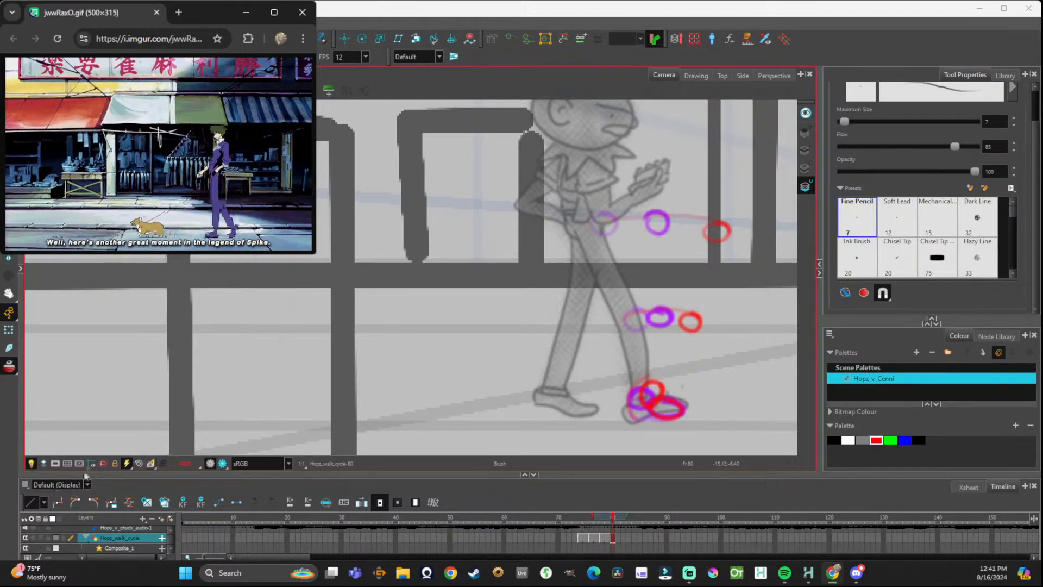
Return to the animation window and go to the empty frame 83 on the walk cycle layer.
left_click(506, 11)
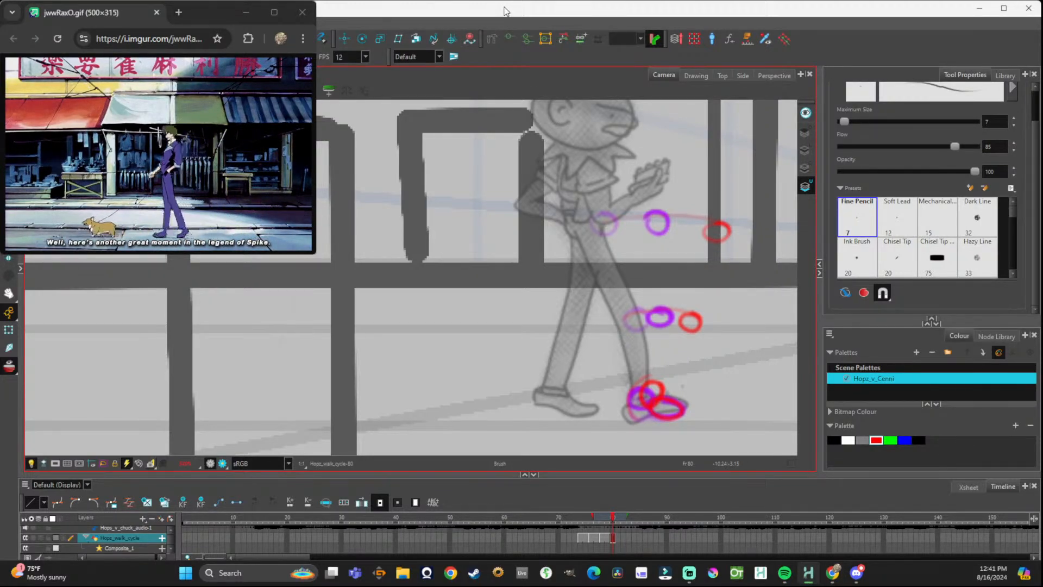
scroll(709, 311, "down", 5)
scroll(652, 307, "up", 5)
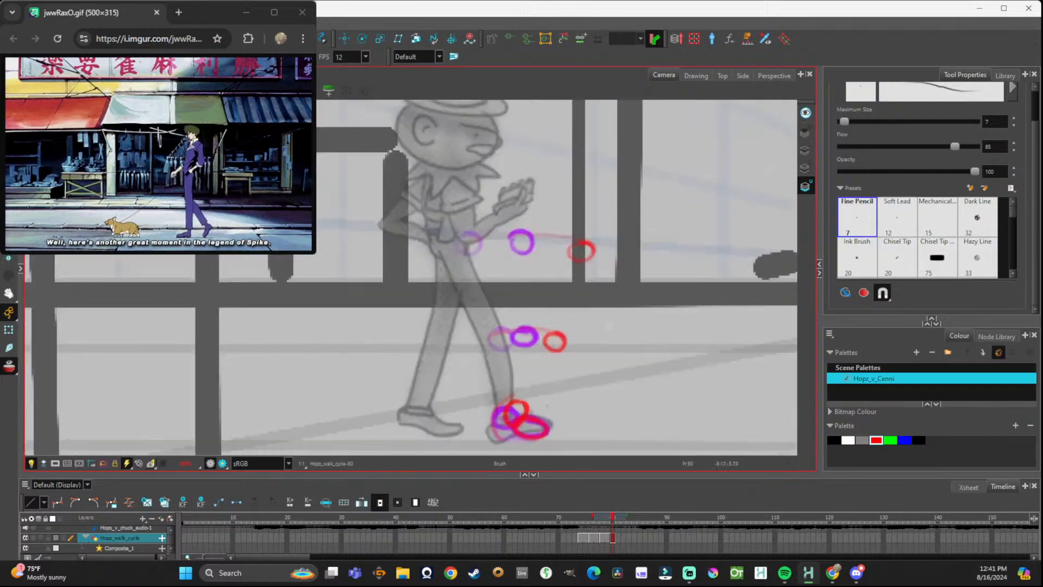
scroll(572, 307, "down", 3)
scroll(572, 308, "up", 3)
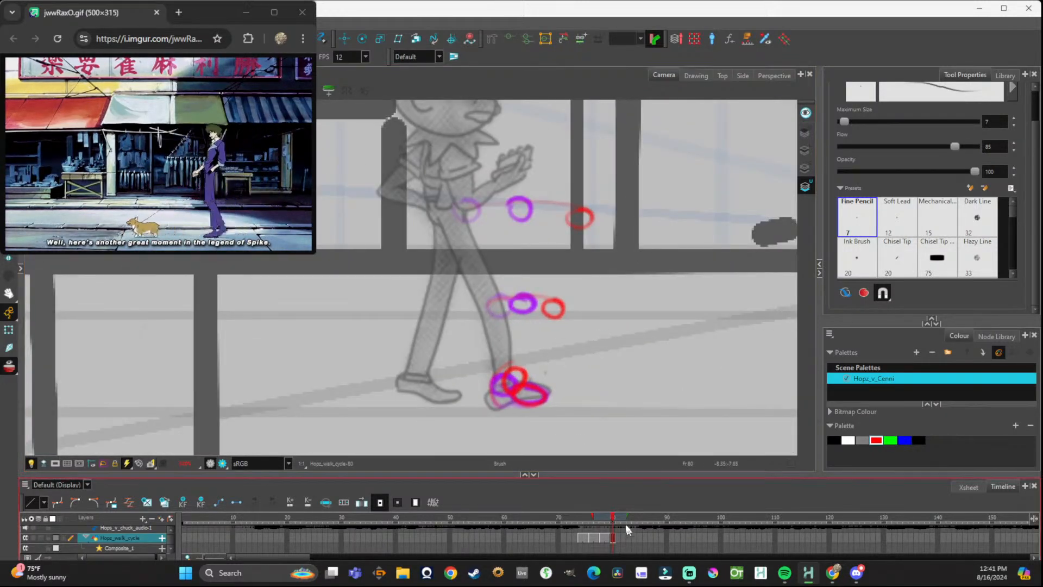
mouse_move(614, 521)
left_mouse_down()
mouse_move(625, 517)
mouse_move(576, 518)
mouse_move(607, 518)
left_mouse_up()
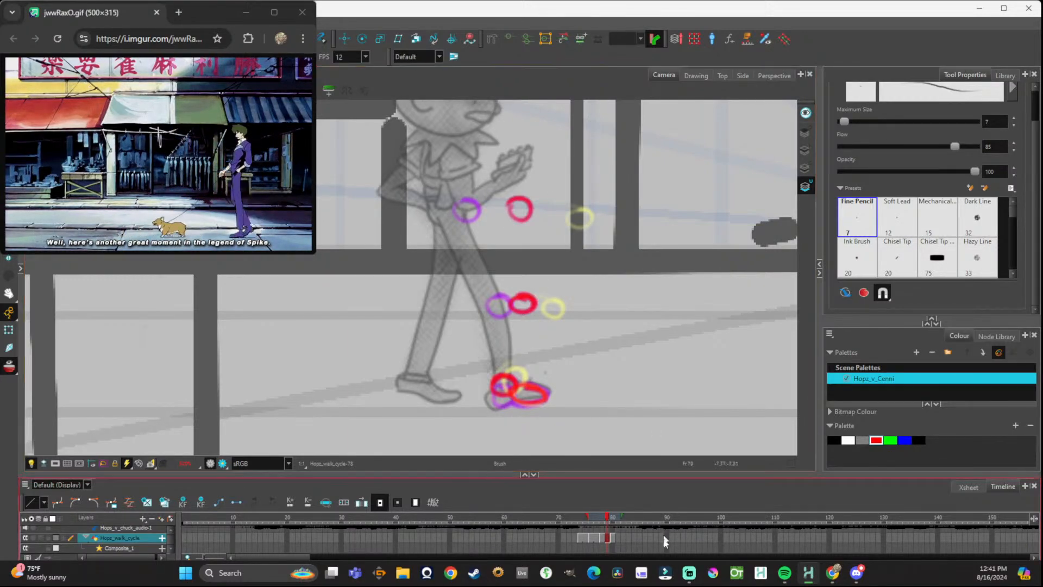
left_click_drag(609, 521, 632, 521)
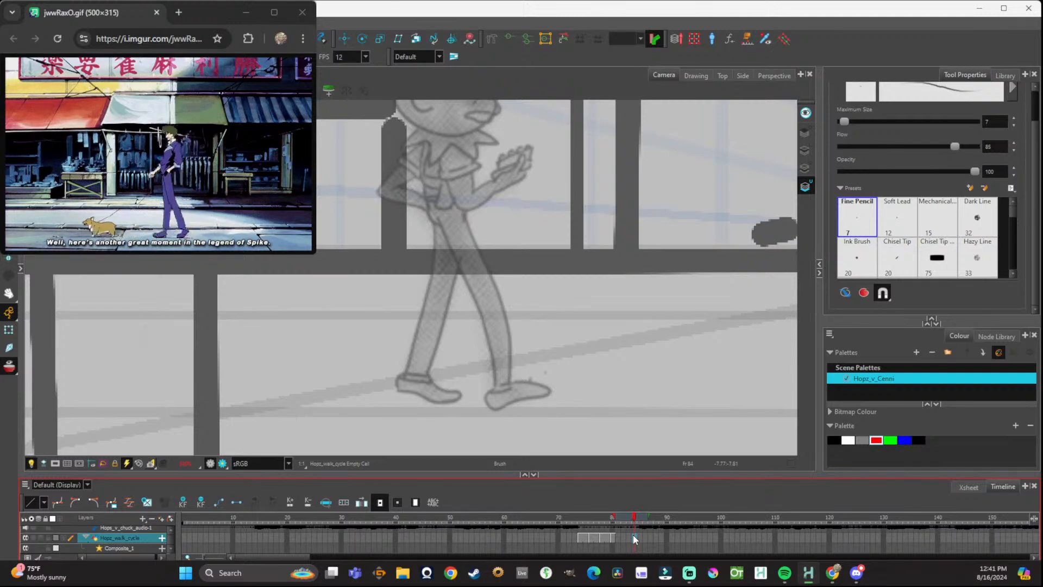
left_click(628, 535)
left_click(624, 536)
left_click(627, 535)
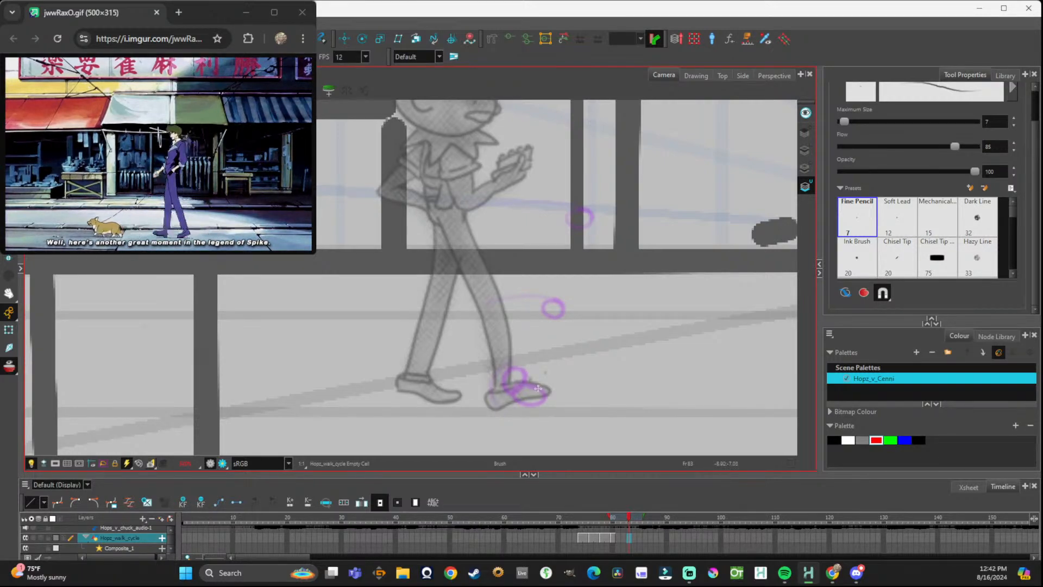
mouse_move(523, 387)
left_mouse_down()
mouse_move(545, 397)
mouse_move(526, 382)
left_mouse_up()
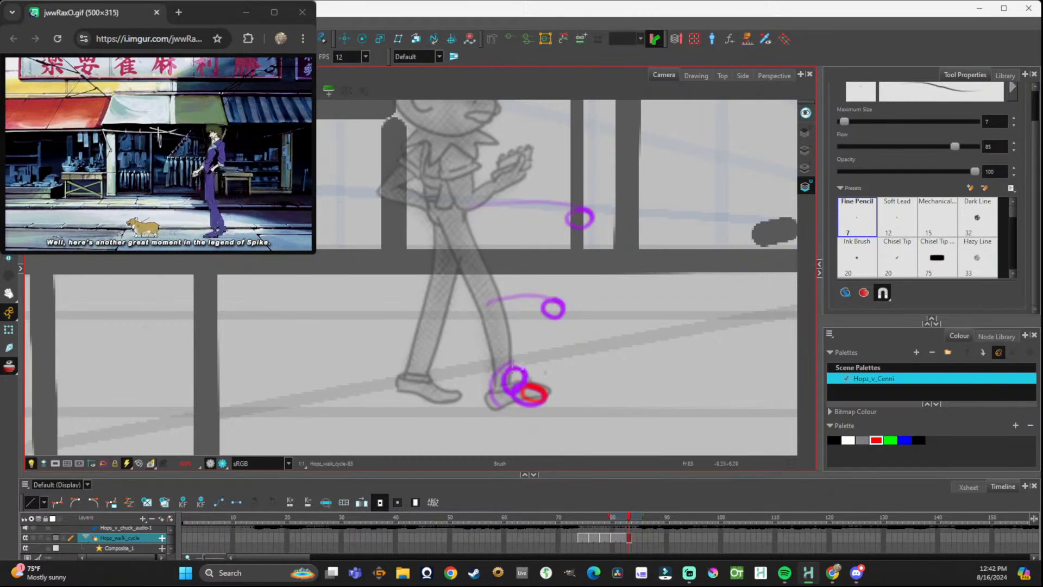
mouse_move(513, 383)
left_mouse_down()
mouse_move(520, 362)
mouse_move(539, 379)
mouse_move(515, 387)
left_mouse_up()
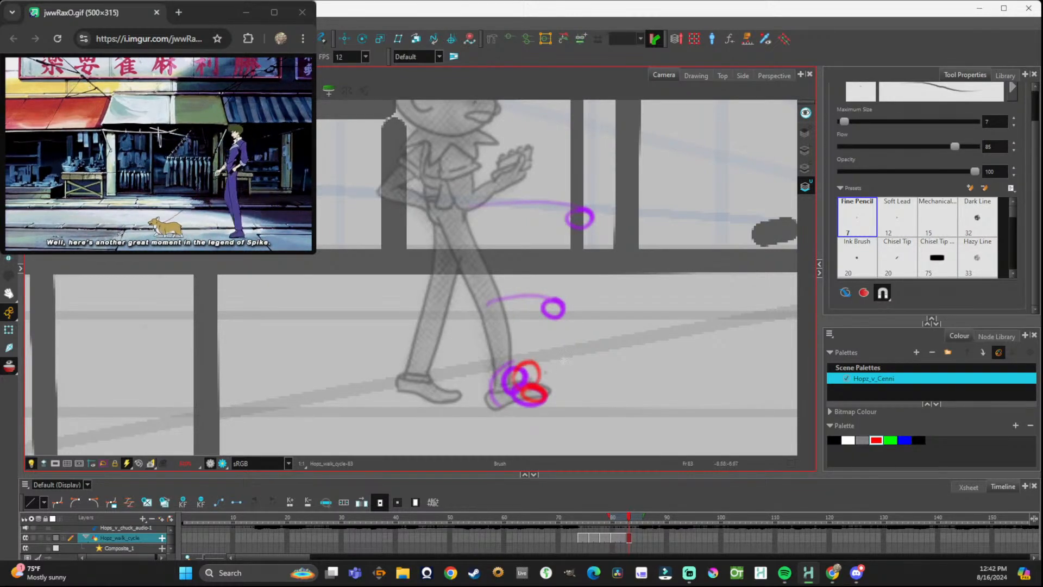
key("ctrl+z")
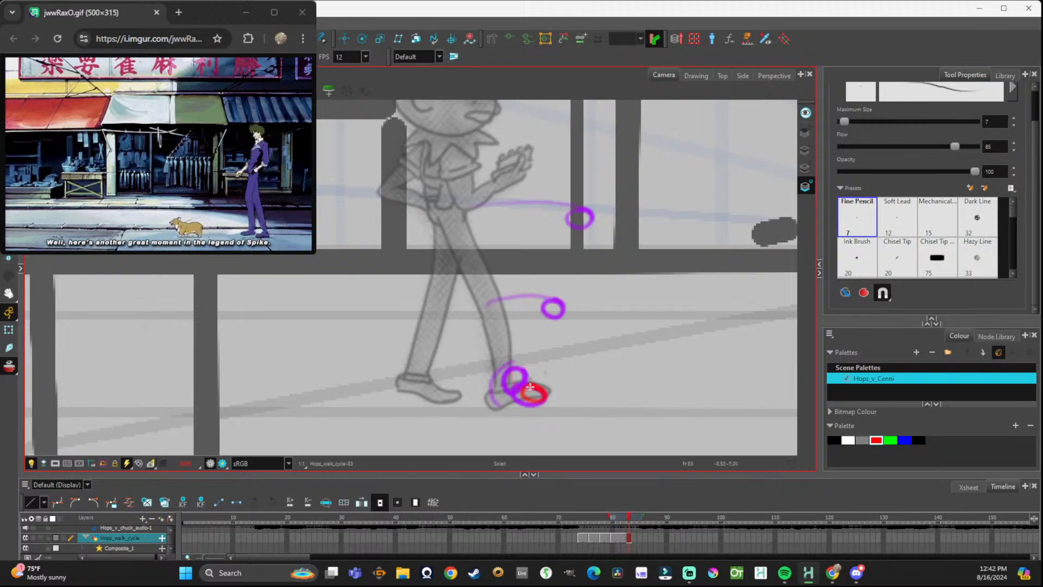
key("ctrl+z")
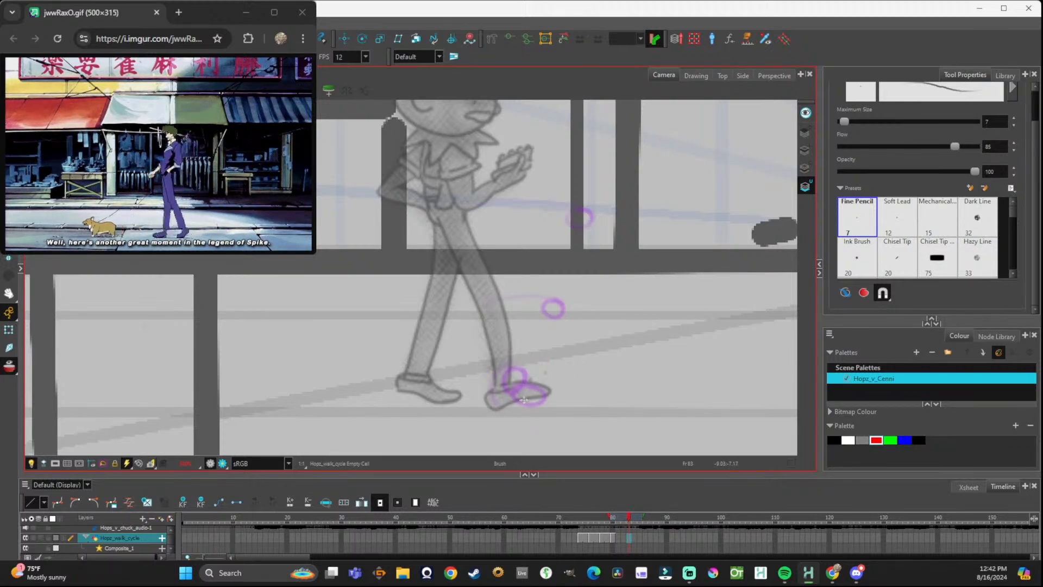
Draw red circles on frame 83 marking the leading foot, ankle, knee and hip, with knee and hip slightly ahead of the previous drawing's markers.
mouse_move(524, 402)
left_mouse_down()
mouse_move(545, 400)
mouse_move(534, 385)
mouse_move(518, 399)
mouse_move(533, 399)
mouse_move(527, 369)
mouse_move(509, 378)
mouse_move(521, 391)
mouse_move(535, 368)
left_mouse_up()
mouse_move(560, 301)
left_mouse_down()
mouse_move(571, 321)
mouse_move(558, 302)
mouse_move(557, 316)
mouse_move(577, 310)
mouse_move(556, 300)
left_mouse_up()
key("ctrl+z")
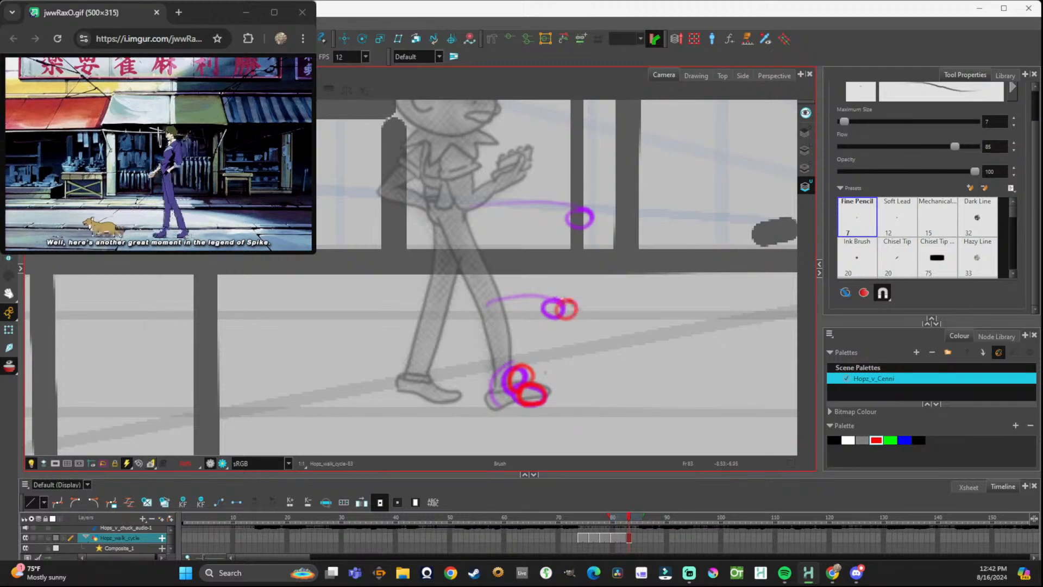
key("ctrl+z")
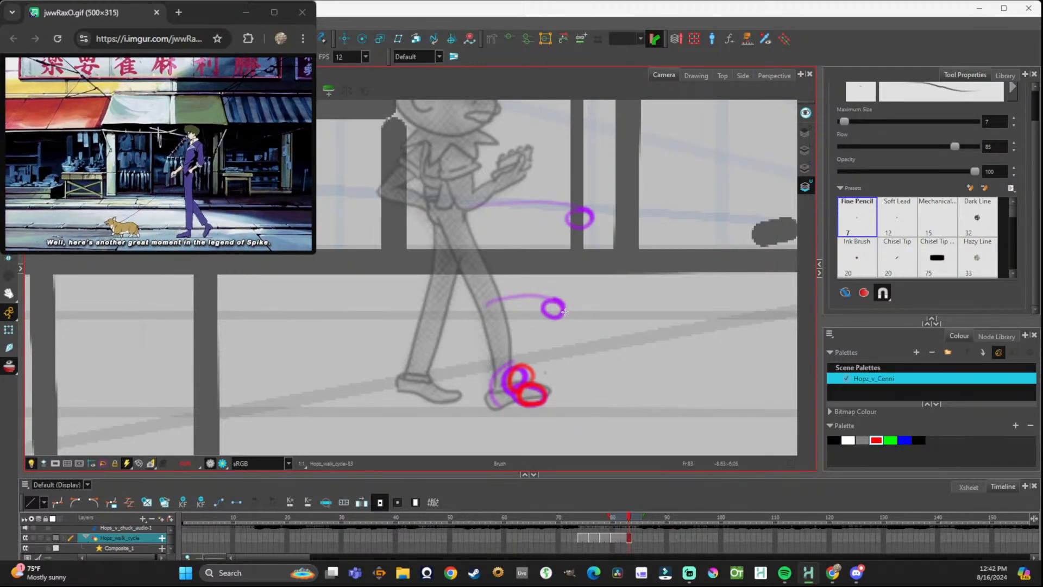
mouse_move(560, 318)
left_mouse_down()
mouse_move(577, 310)
mouse_move(565, 304)
left_mouse_up()
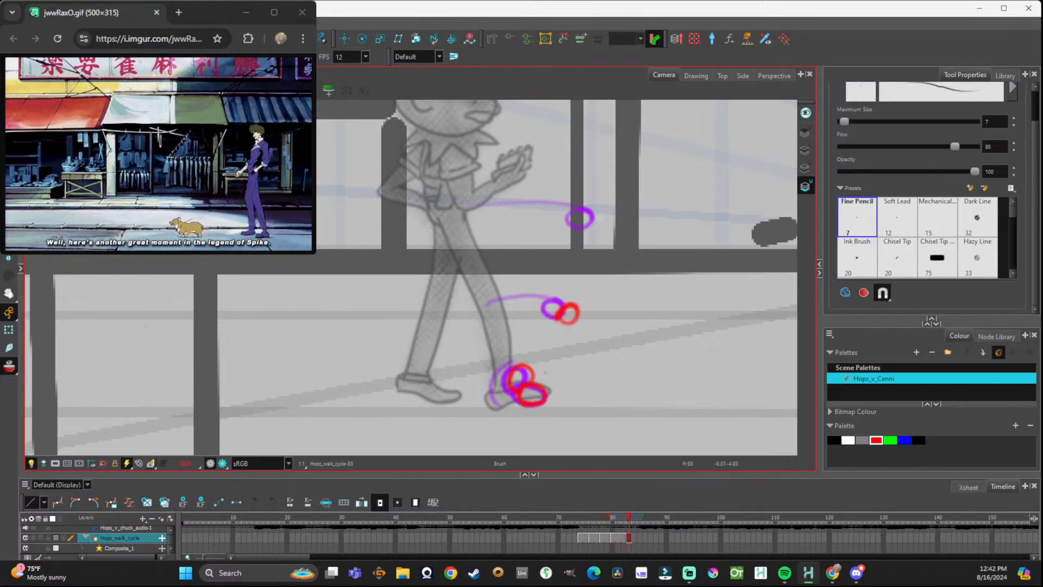
mouse_move(602, 213)
left_mouse_down()
mouse_move(623, 223)
mouse_move(599, 217)
left_mouse_up()
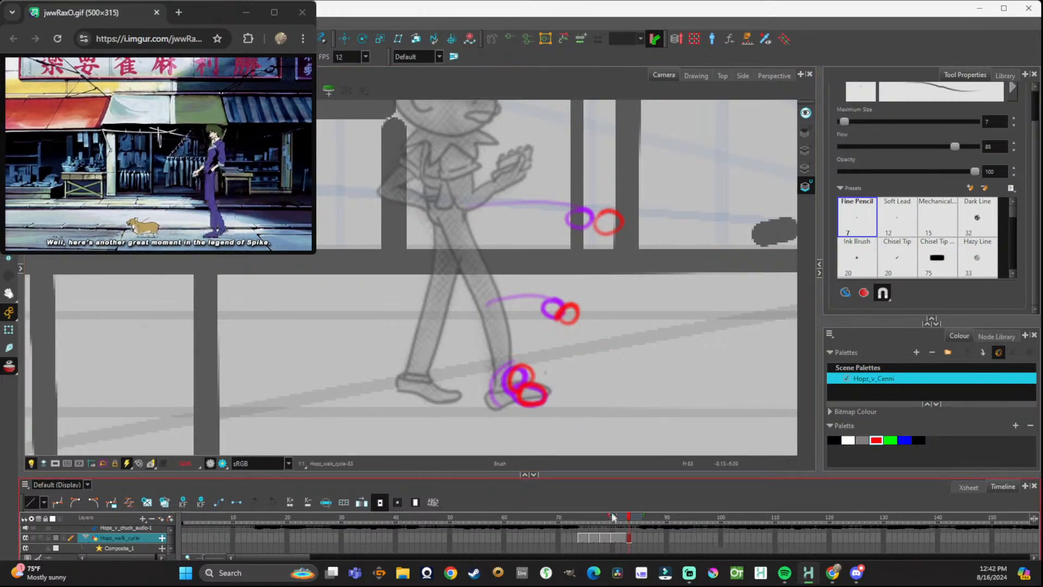
Reduce the onion skin to fewer preceding frames and go to the empty frame 84 on the walk cycle layer.
mouse_move(629, 519)
left_mouse_down()
mouse_move(582, 517)
mouse_move(644, 531)
left_mouse_up()
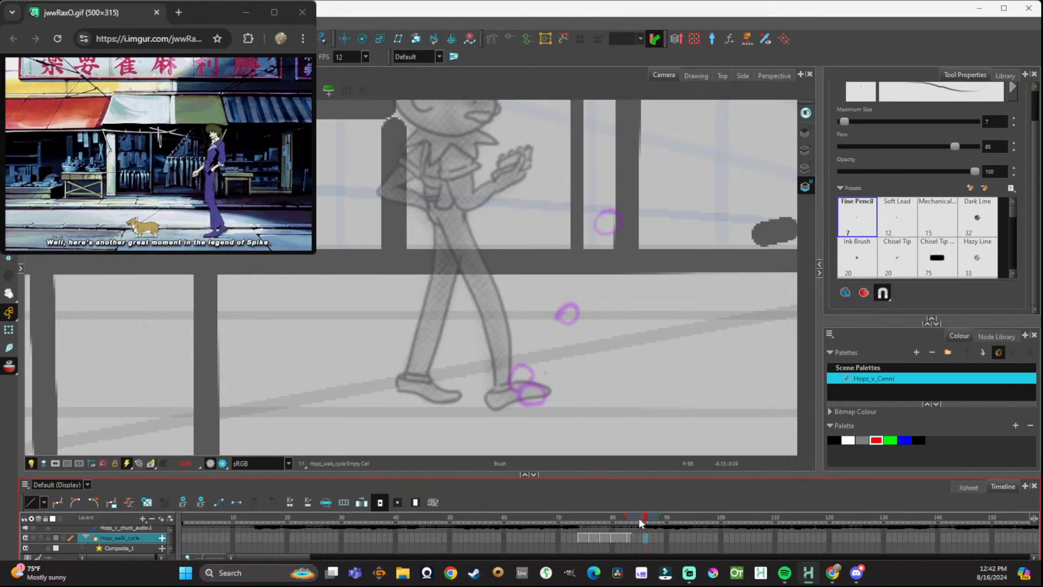
left_click(640, 522)
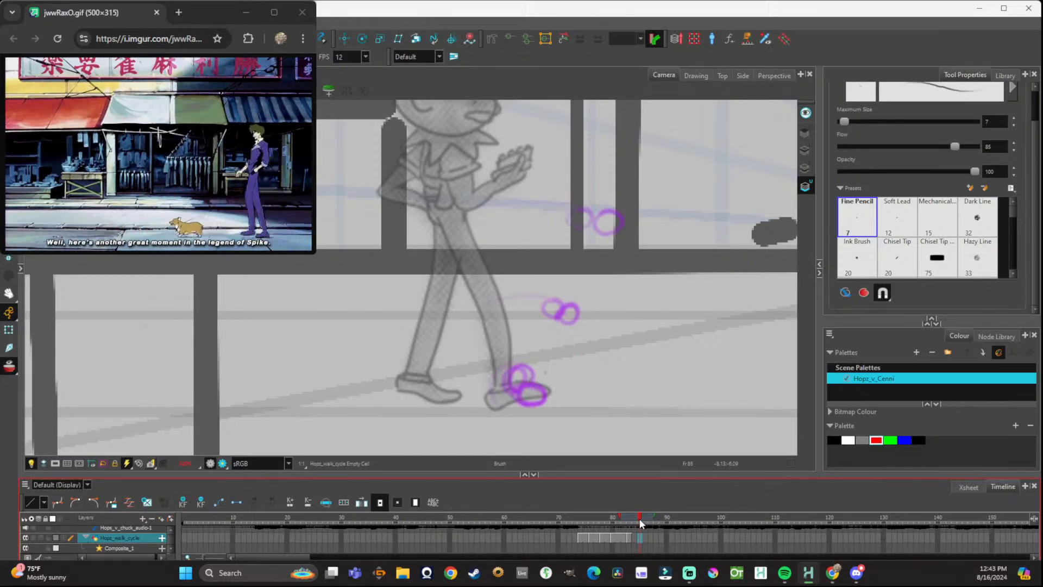
left_click_drag(620, 517, 626, 516)
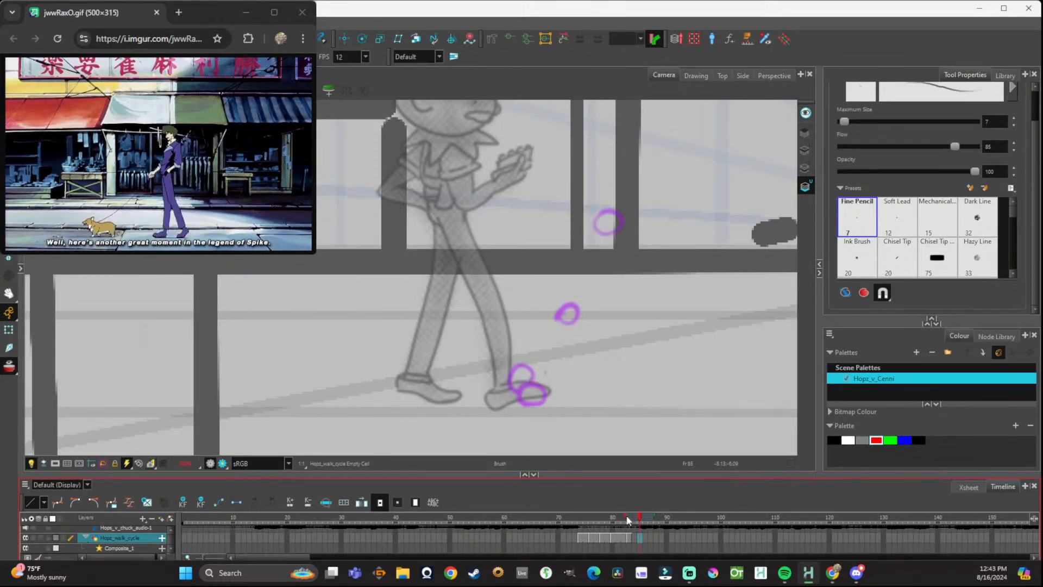
left_click(626, 537)
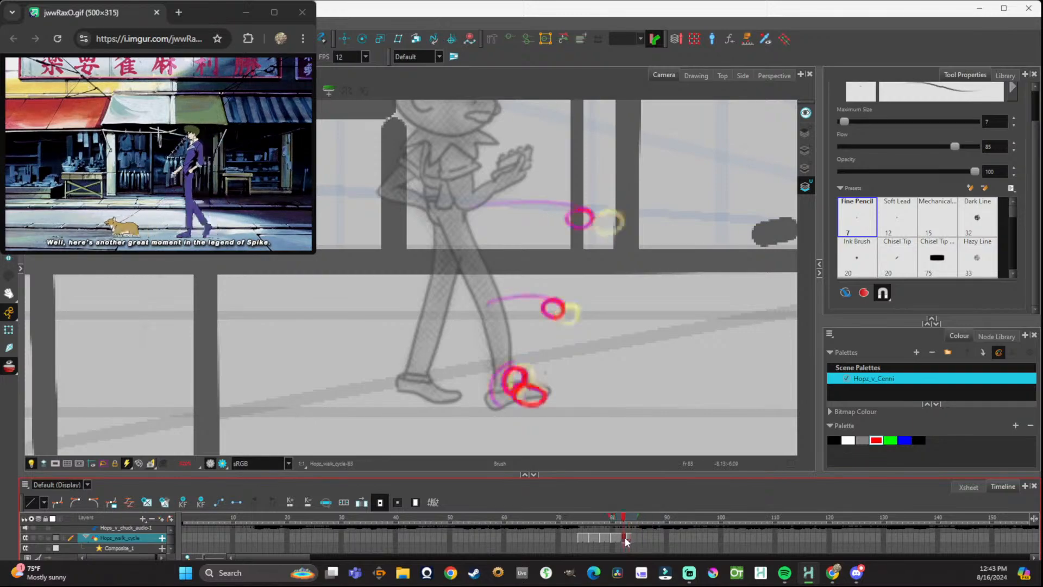
left_click(629, 537)
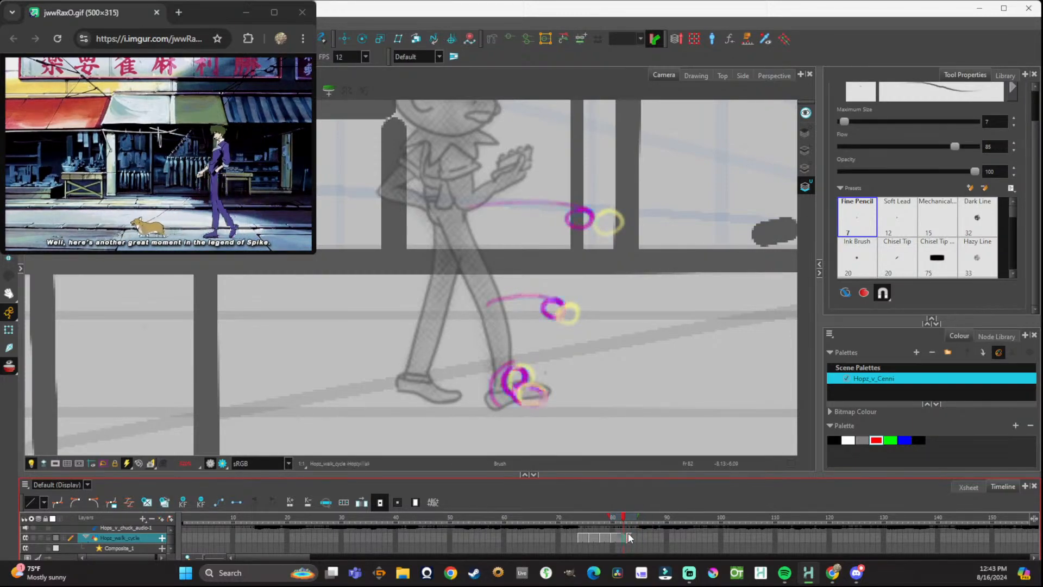
left_click(632, 538)
left_click(634, 538)
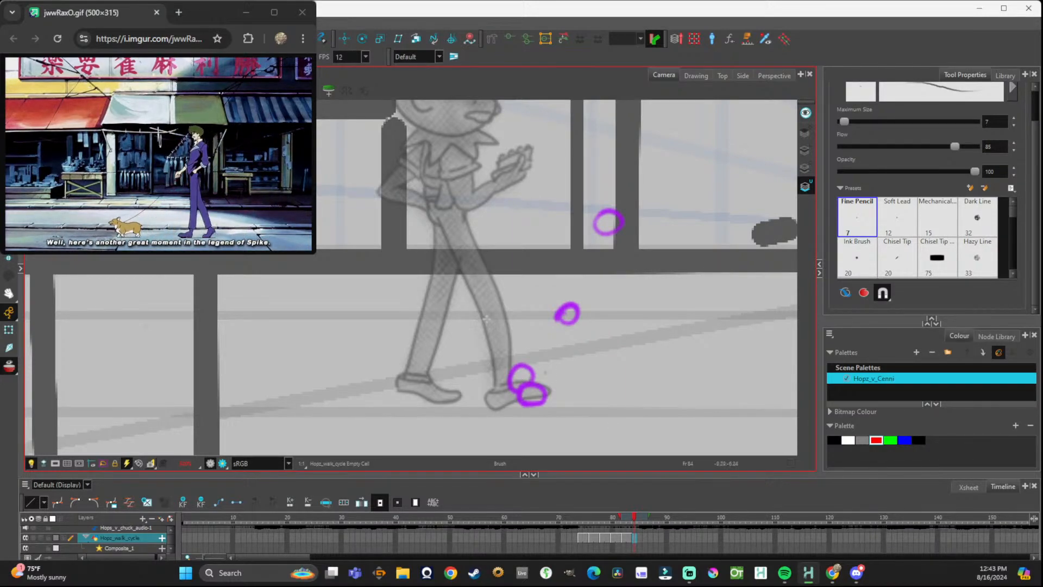
scroll(489, 320, "down", 2)
scroll(546, 338, "up", 2)
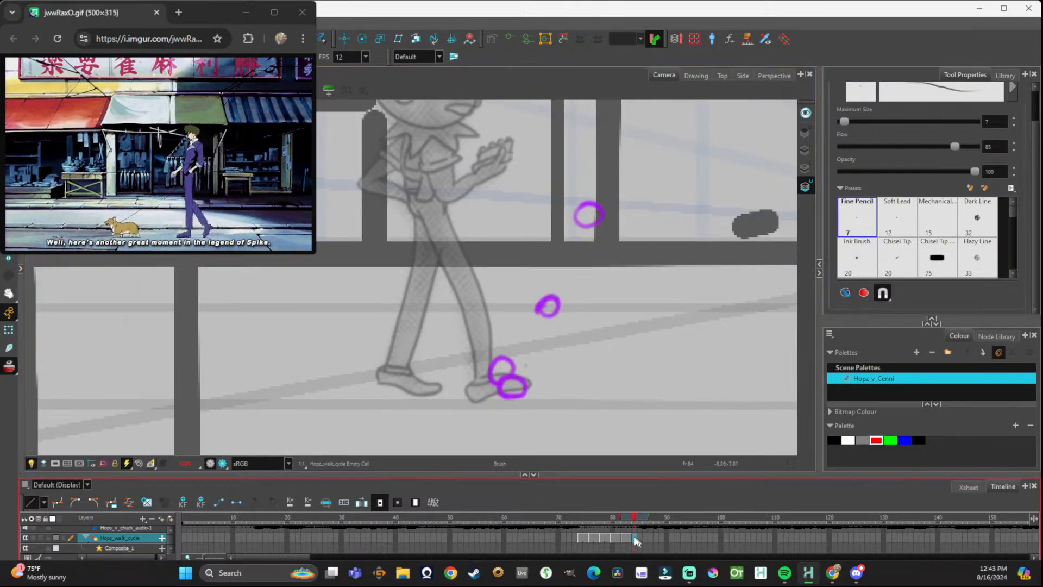
mouse_move(634, 521)
left_mouse_down()
mouse_move(575, 520)
mouse_move(637, 534)
left_mouse_up()
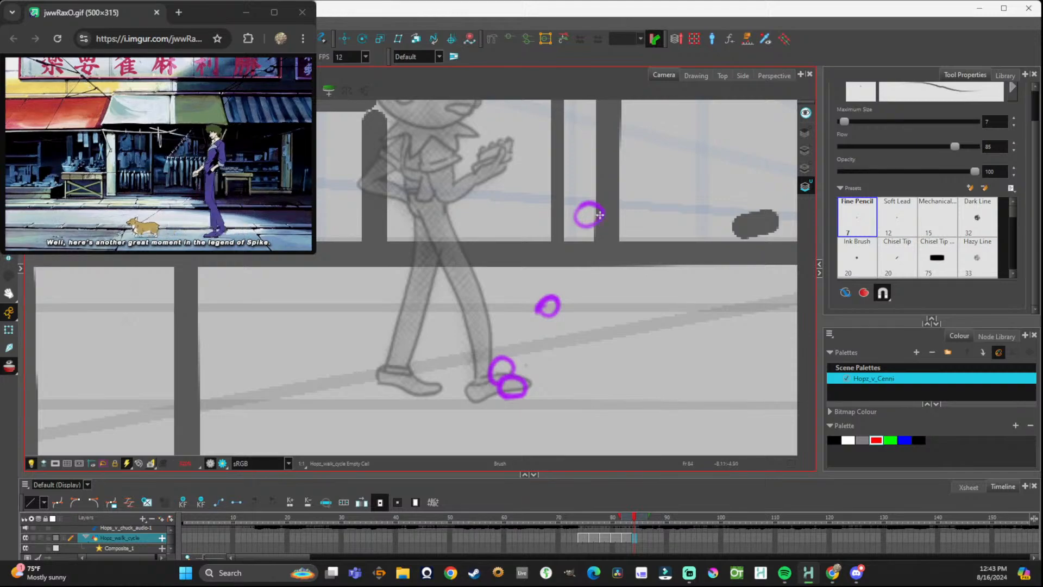
Sketch light red motion arcs on frame 84, running forward from the foot and knee markers with a shallow downward bow.
mouse_move(530, 384)
left_mouse_down()
mouse_move(588, 390)
mouse_move(704, 375)
left_mouse_up()
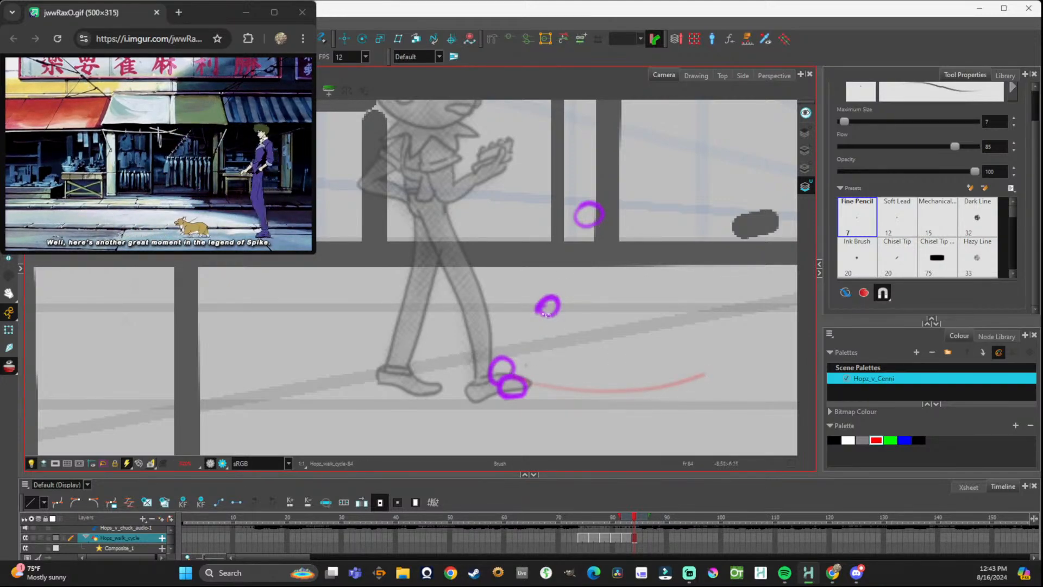
mouse_move(555, 318)
left_mouse_down()
mouse_move(667, 320)
mouse_move(719, 306)
left_mouse_up()
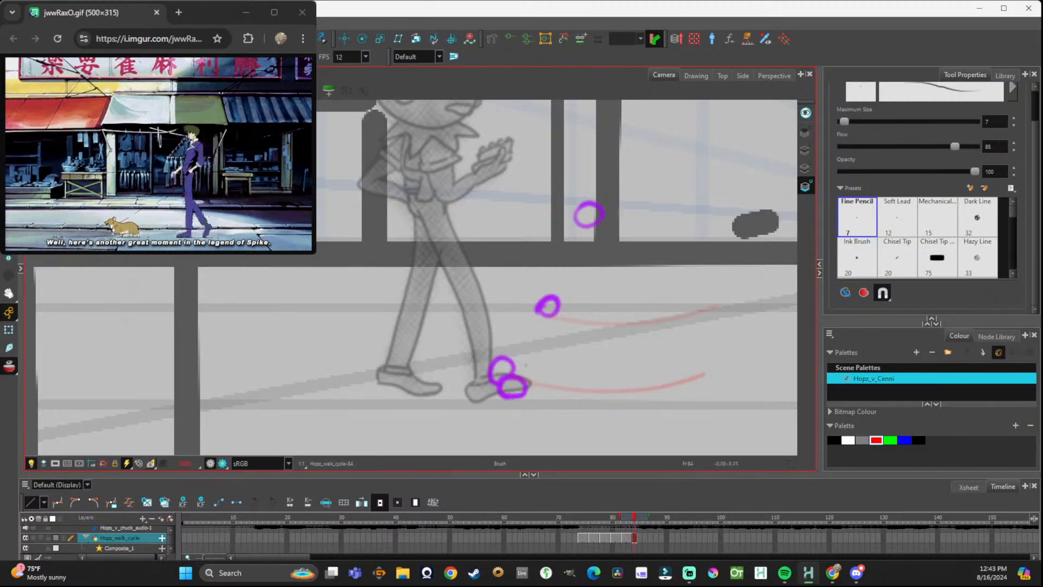
key("ctrl+z")
mouse_move(550, 310)
left_mouse_down()
mouse_move(587, 321)
mouse_move(682, 307)
left_mouse_up()
left_click_drag(591, 228, 650, 226)
key("ctrl+z")
Mark the next leg pose on frame 84 with a knee circle, shin guide line, raised ankle, steep foot shape and hip circle.
mouse_move(603, 307)
left_mouse_down()
mouse_move(596, 314)
mouse_move(611, 322)
mouse_move(618, 304)
mouse_move(603, 320)
left_mouse_up()
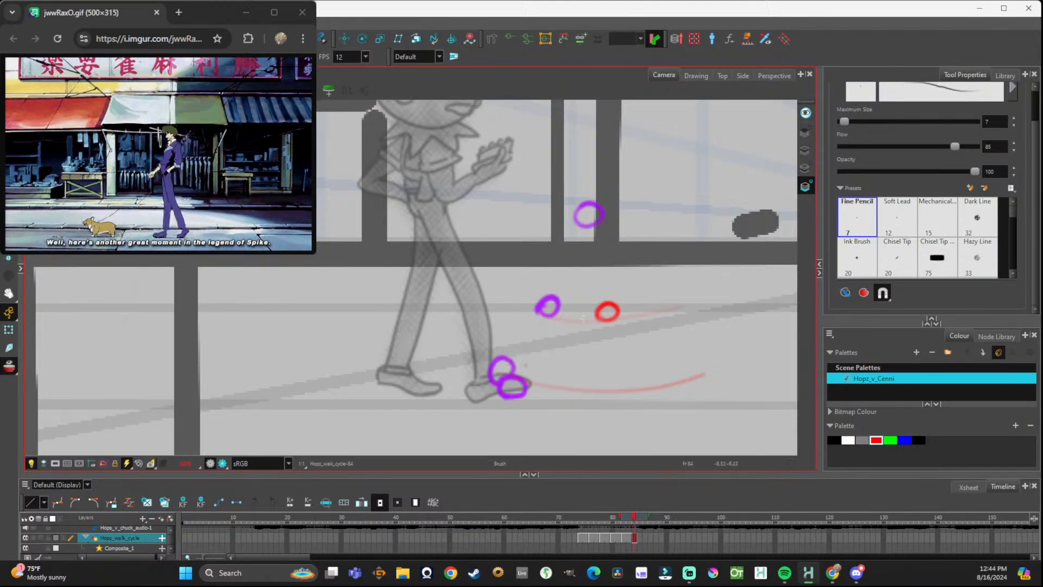
left_click_drag(607, 322, 570, 393)
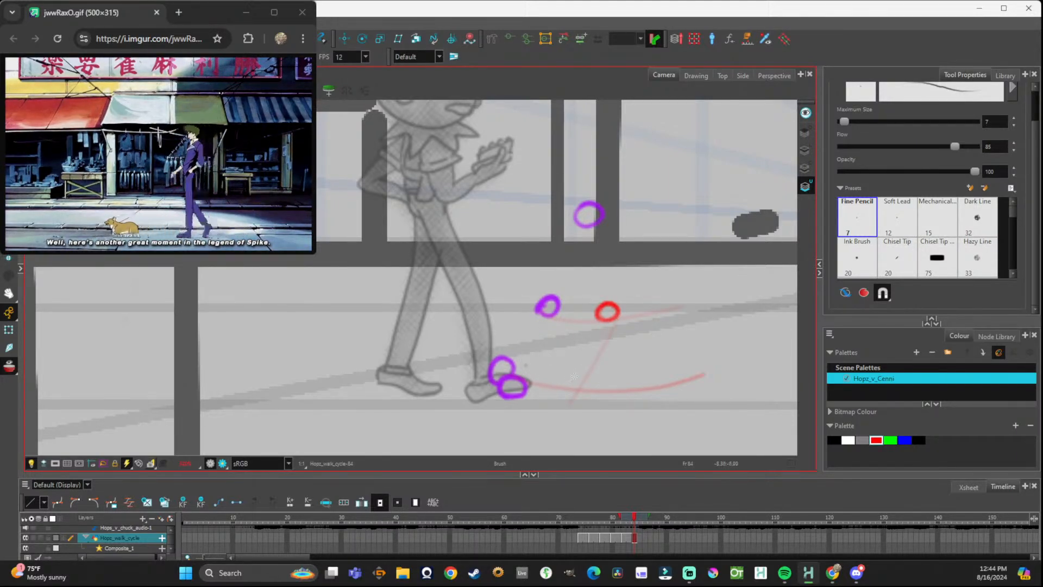
mouse_move(567, 364)
left_mouse_down()
mouse_move(580, 382)
mouse_move(571, 362)
left_mouse_up()
key("ctrl+z")
mouse_move(550, 358)
left_mouse_down()
mouse_move(542, 366)
mouse_move(569, 388)
mouse_move(565, 357)
mouse_move(563, 398)
mouse_move(549, 360)
mouse_move(569, 391)
mouse_move(562, 357)
mouse_move(558, 391)
left_mouse_up()
key("ctrl+z")
key("ctrl+z")
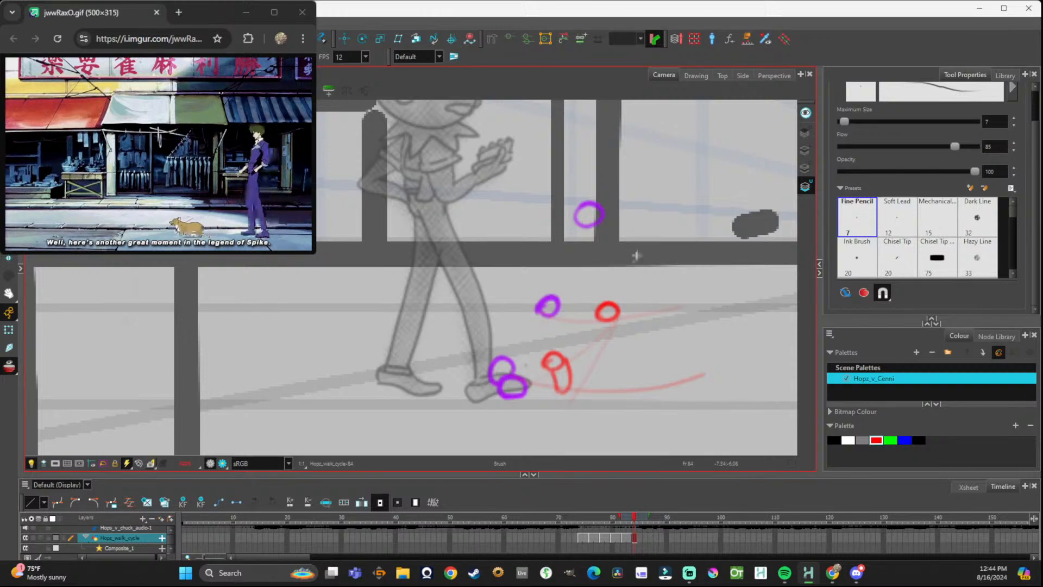
mouse_move(601, 207)
left_mouse_down()
mouse_move(579, 226)
mouse_move(603, 209)
left_mouse_up()
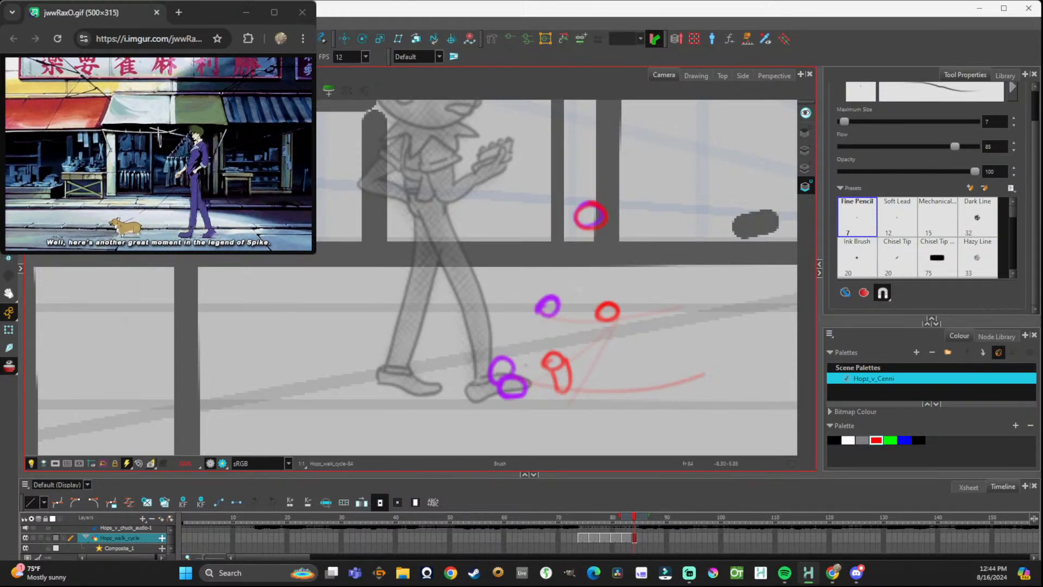
Go to empty frame 86 on the walk cycle layer and draw a red knee circle ahead of the previous knee marker.
mouse_move(633, 522)
left_mouse_down()
mouse_move(604, 520)
mouse_move(644, 520)
left_mouse_up()
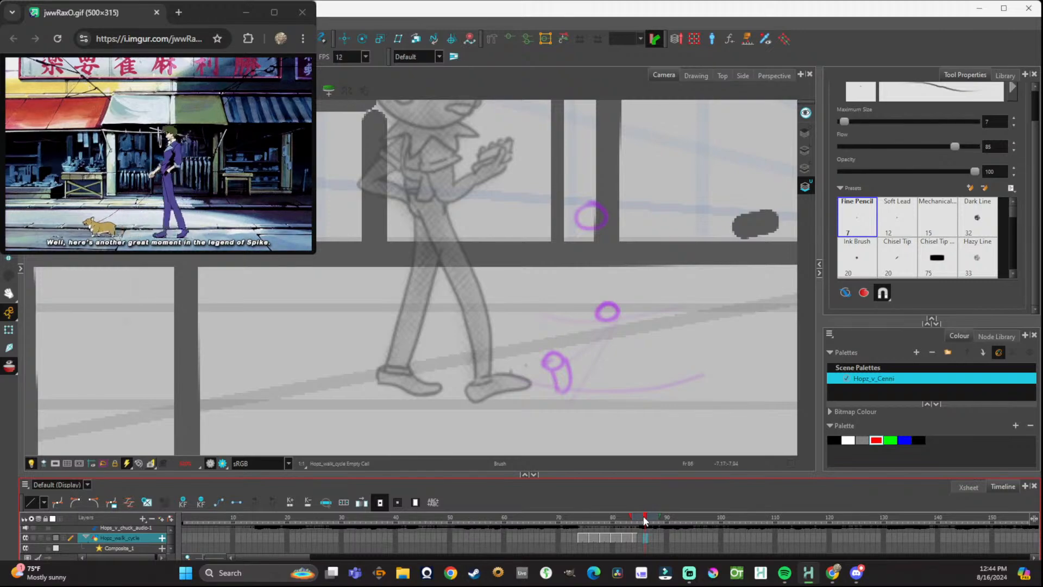
scroll(497, 291, "down", 2)
scroll(656, 313, "up", 2)
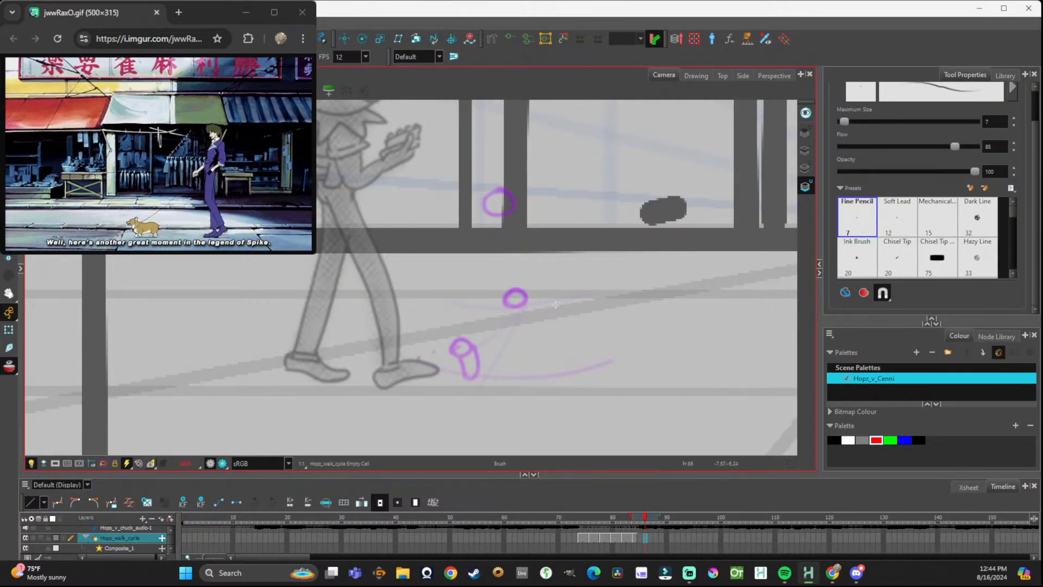
mouse_move(523, 303)
left_mouse_down()
mouse_move(591, 285)
mouse_move(566, 284)
mouse_move(585, 273)
left_mouse_up()
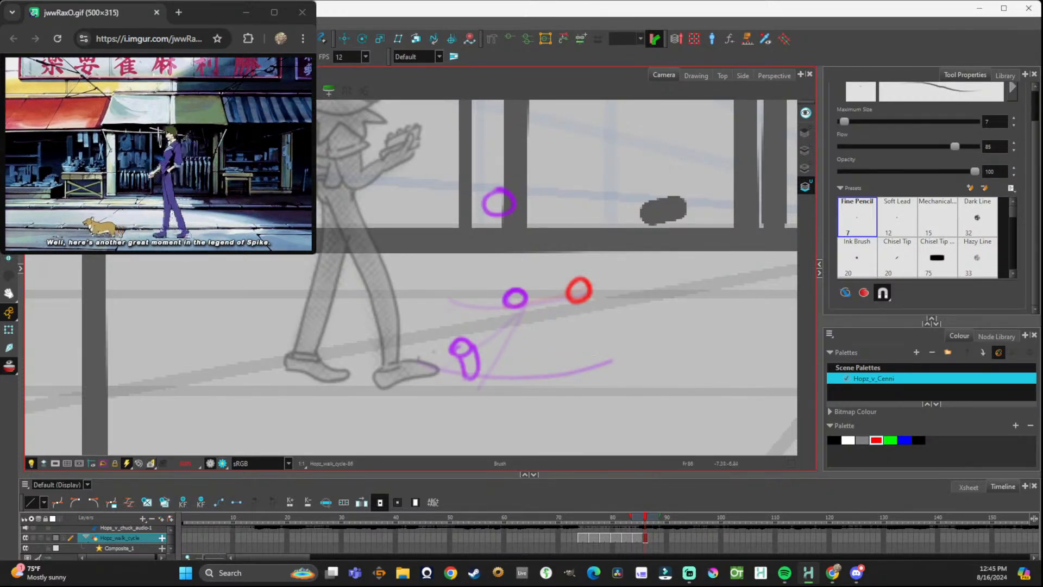
mouse_move(593, 354)
left_mouse_down()
mouse_move(633, 351)
mouse_move(625, 334)
mouse_move(605, 363)
left_mouse_up()
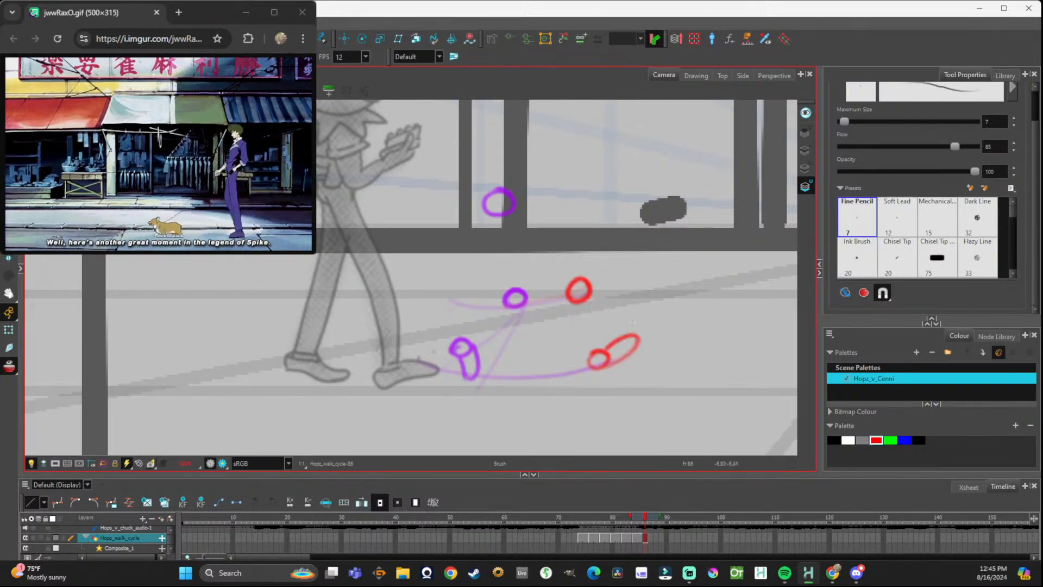
key("ctrl+z")
key("ctrl+z")
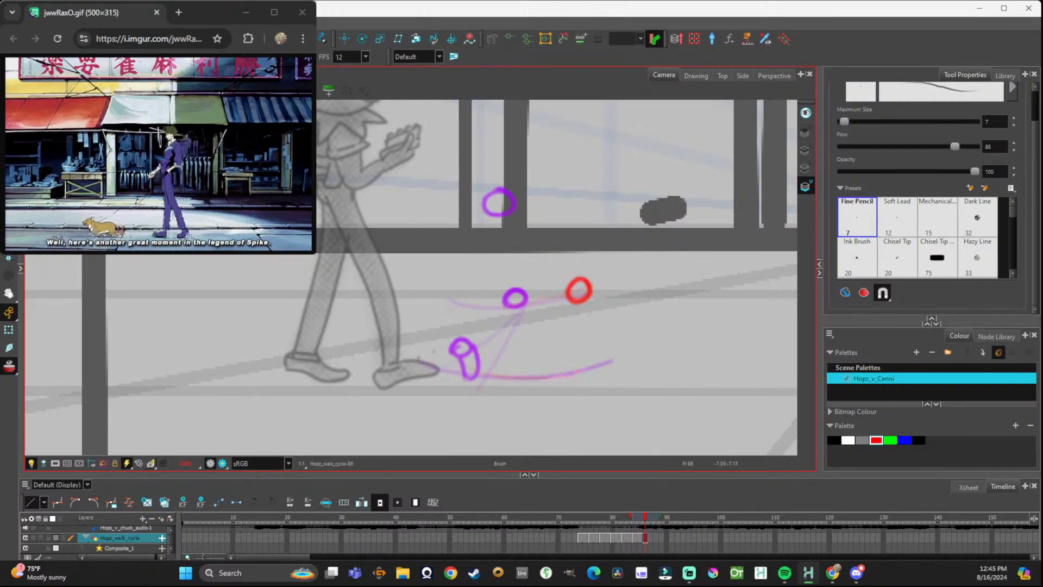
Extend the foot's motion arc up and forward on frame 86, and draw the shin guide line, ankle circle and upturned foot.
left_click_drag(595, 364, 624, 343)
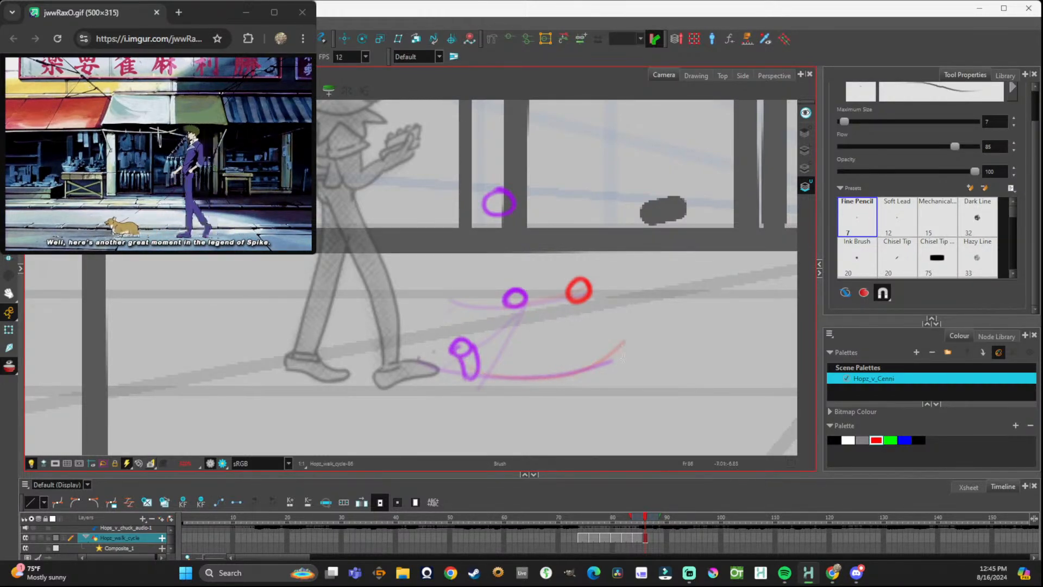
mouse_move(573, 305)
left_mouse_down()
mouse_move(623, 366)
mouse_move(633, 344)
mouse_move(623, 351)
mouse_move(650, 351)
mouse_move(656, 334)
mouse_move(628, 345)
mouse_move(657, 339)
mouse_move(642, 356)
left_mouse_up()
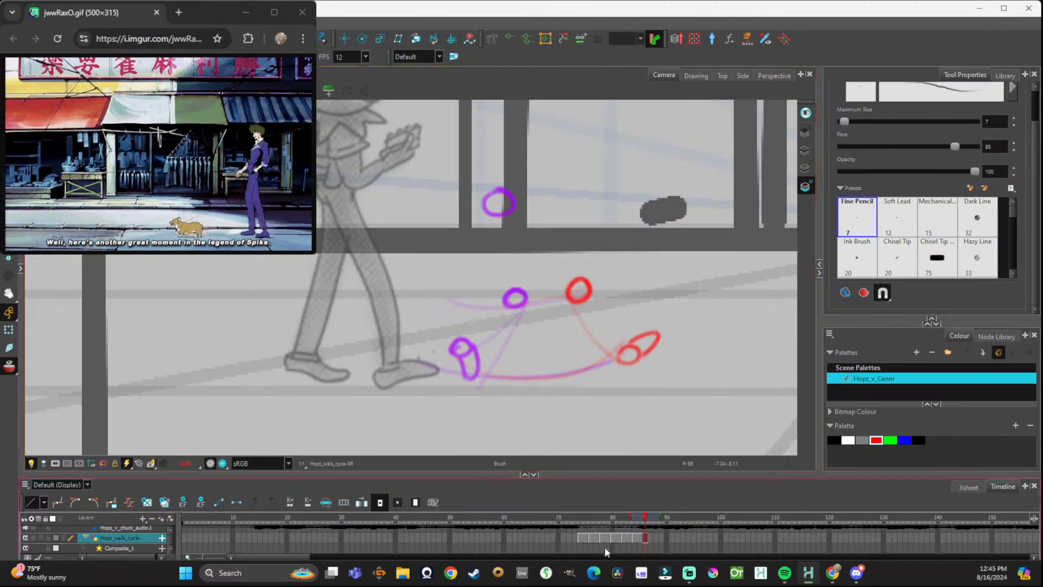
Erase the hip circle of the previous drawing on frame 85 and redraw it farther forward along a shallow motion arc.
mouse_move(644, 514)
left_mouse_down()
mouse_move(627, 513)
mouse_move(646, 515)
mouse_move(638, 510)
left_mouse_up()
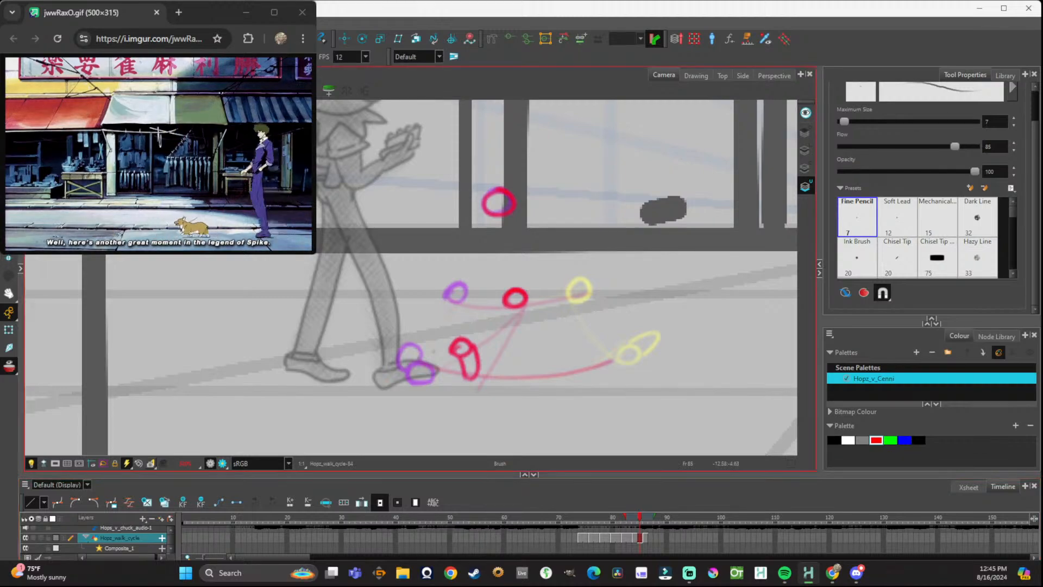
key("alt+e")
mouse_move(494, 213)
left_mouse_down()
mouse_move(512, 193)
mouse_move(481, 215)
mouse_move(486, 196)
left_mouse_up()
key("alt+b")
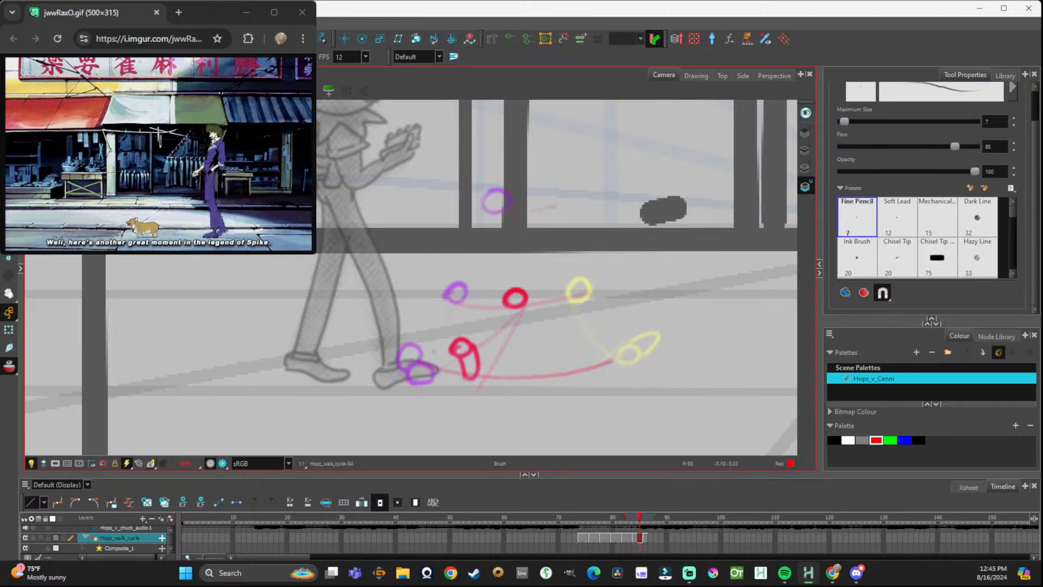
mouse_move(506, 209)
left_mouse_down()
mouse_move(568, 207)
mouse_move(549, 196)
mouse_move(530, 214)
mouse_move(538, 206)
left_mouse_up()
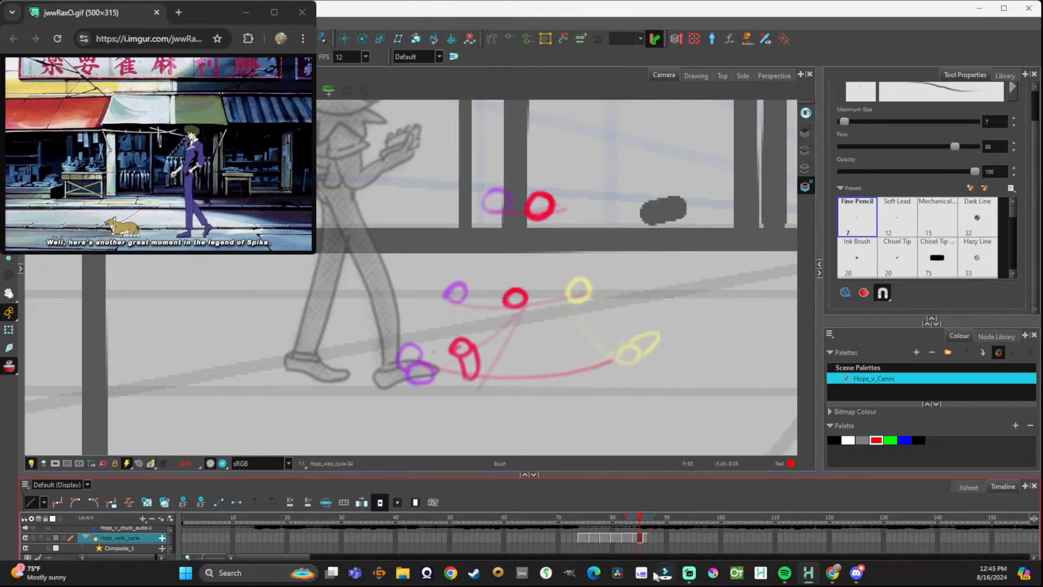
Return to frame 86 and draw its hip circle slightly ahead of the previous drawing's hip marker.
left_click(650, 539)
left_click(644, 538)
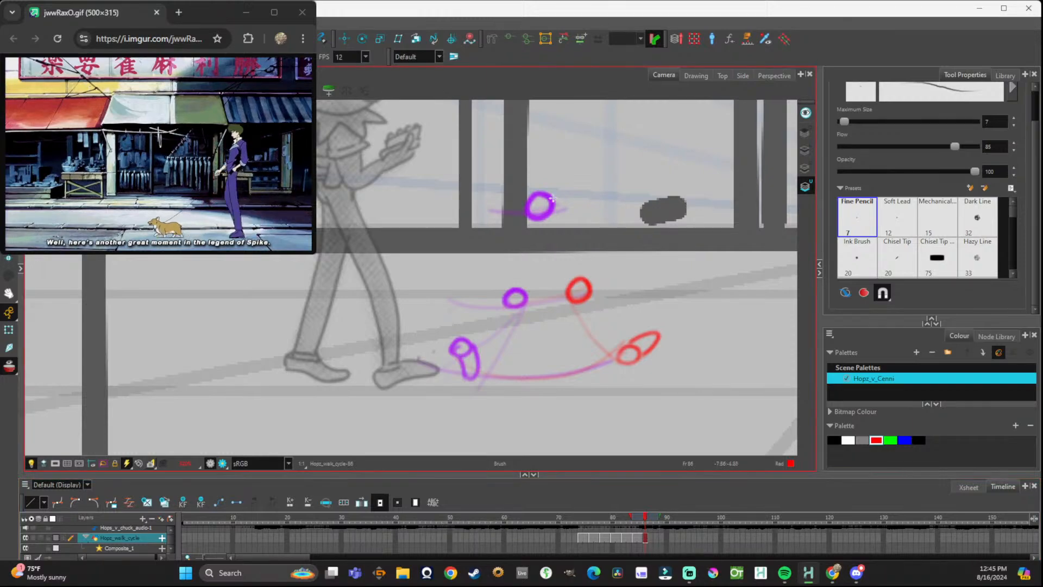
mouse_move(550, 197)
left_mouse_down()
mouse_move(547, 219)
mouse_move(561, 197)
mouse_move(534, 210)
mouse_move(559, 195)
left_mouse_up()
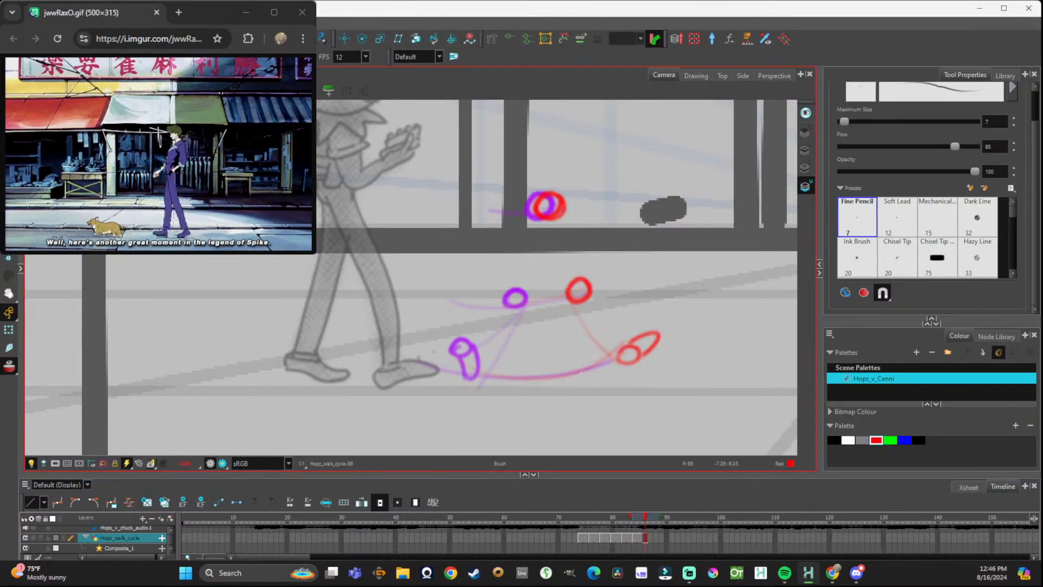
Go back to frame 84 and shift its hip, knee and foot markers slightly backward with the Cutter tool.
left_click(649, 519)
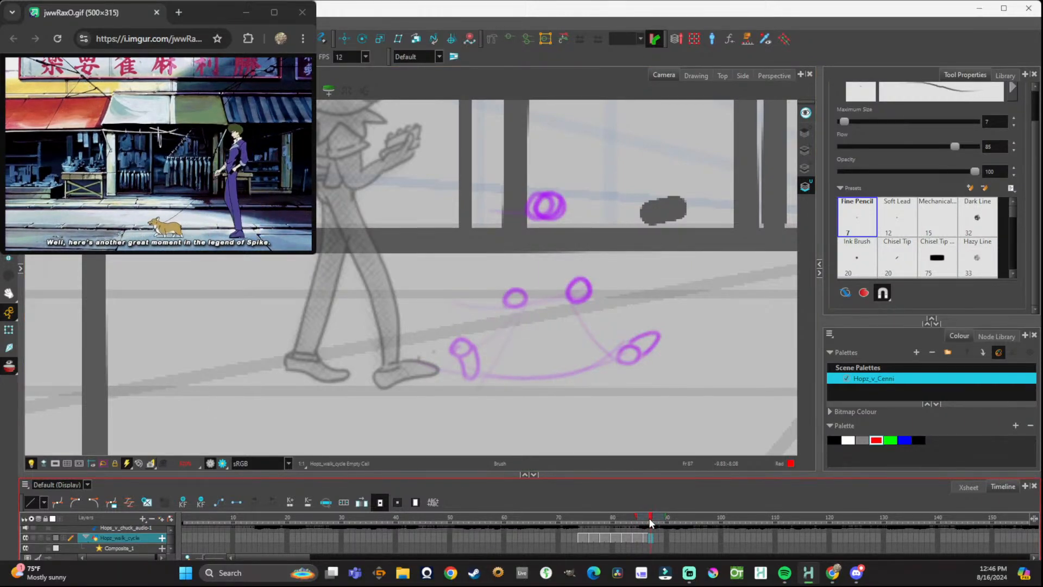
mouse_move(649, 519)
left_mouse_down()
mouse_move(572, 516)
mouse_move(619, 521)
mouse_move(667, 545)
mouse_move(581, 532)
mouse_move(633, 540)
left_mouse_up()
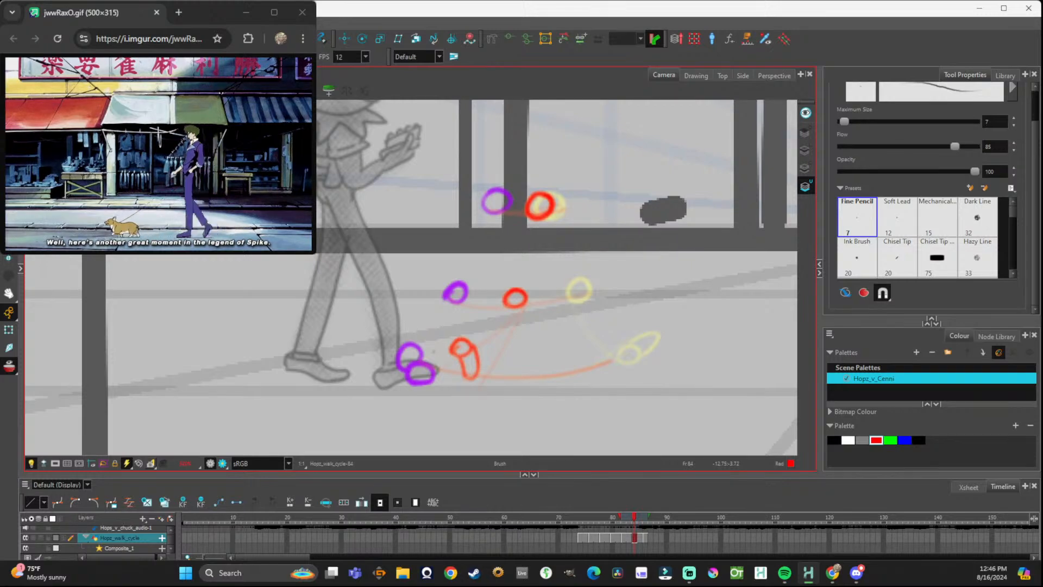
key("alt+s")
key("alt+t")
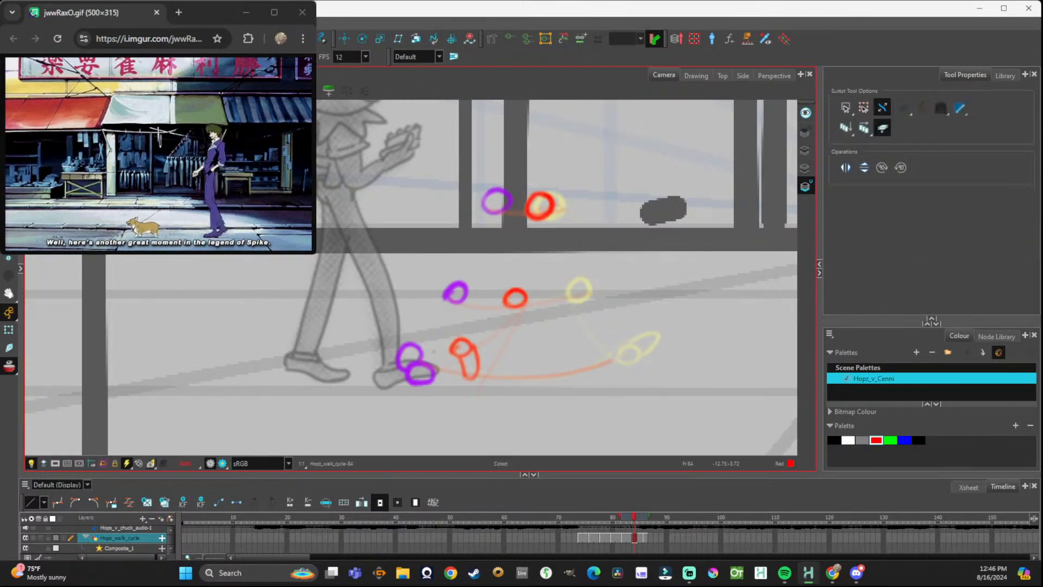
key("alt+t")
left_click_drag(524, 190, 515, 233)
left_click_drag(614, 174, 440, 388)
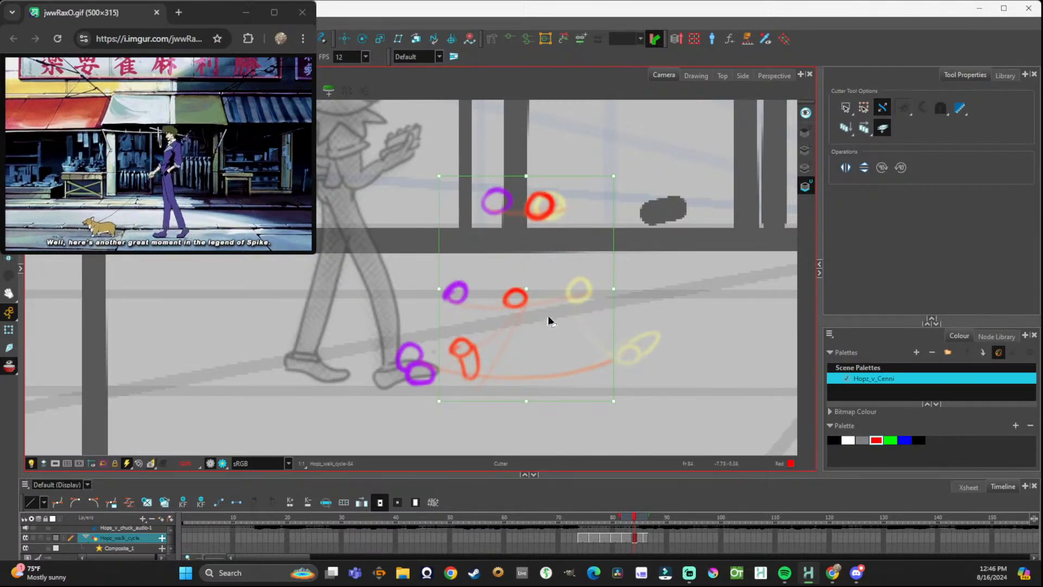
left_click_drag(521, 298, 497, 297)
left_click(532, 438)
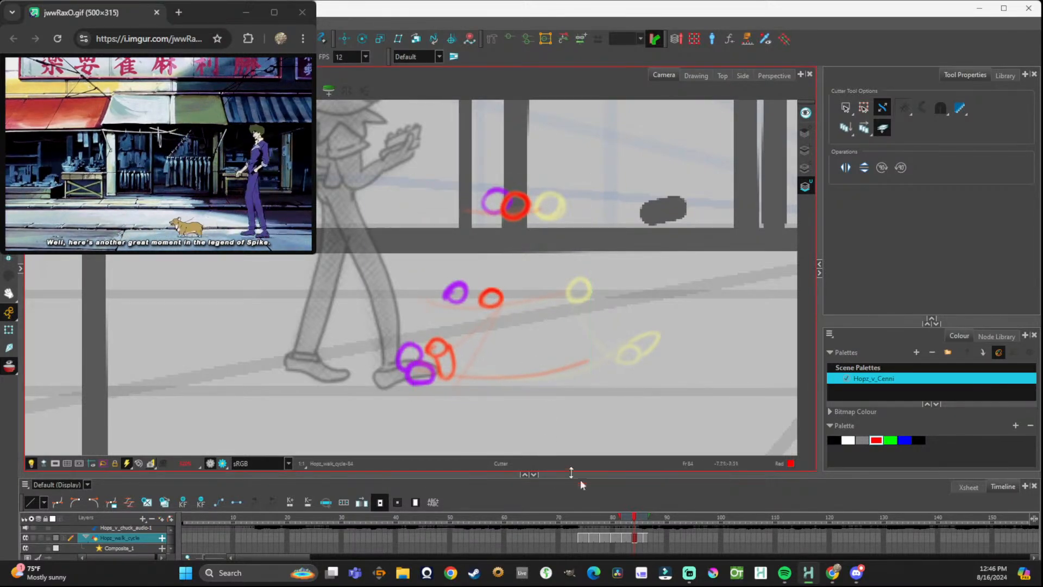
Shift the hip, knee and foot markers on frame 86 backward by a similar amount with the Cutter tool.
left_click_drag(628, 522, 645, 521)
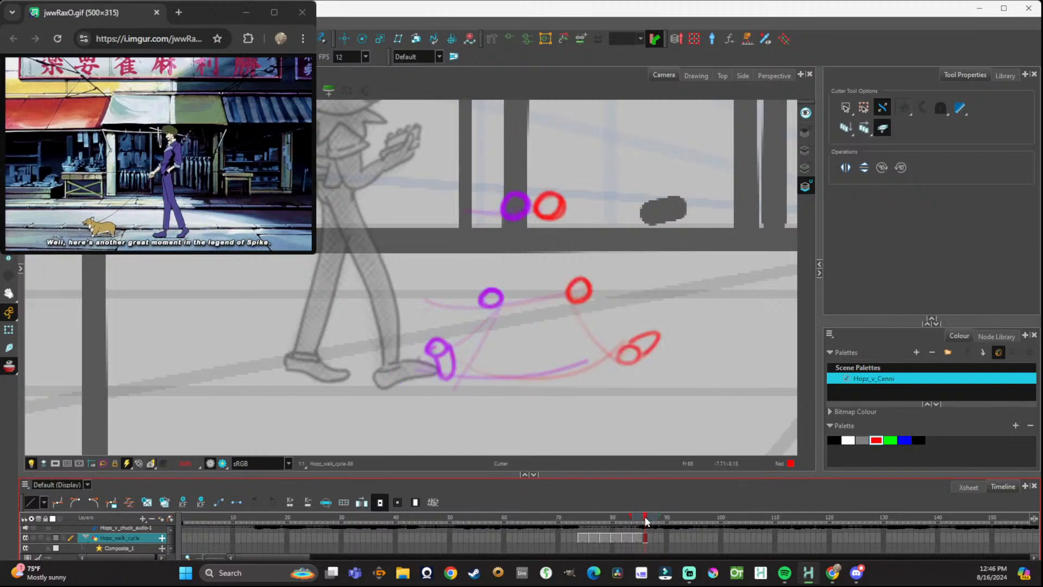
mouse_move(519, 178)
left_mouse_down()
mouse_move(549, 238)
mouse_move(738, 475)
left_mouse_up()
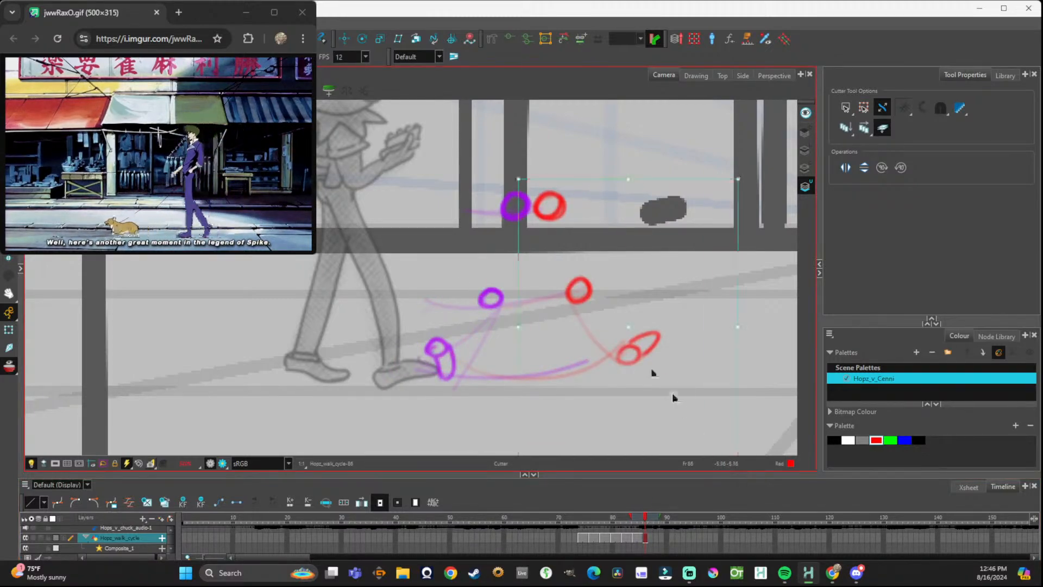
left_click_drag(586, 292, 563, 292)
left_click(697, 366)
Move the leg drawing from frame 86 to frame 88 and clear frame 86 for an in-between.
mouse_move(646, 530)
left_mouse_down()
mouse_move(605, 531)
mouse_move(646, 530)
mouse_move(637, 530)
mouse_move(647, 530)
mouse_move(643, 543)
mouse_move(657, 542)
mouse_move(648, 538)
left_mouse_up()
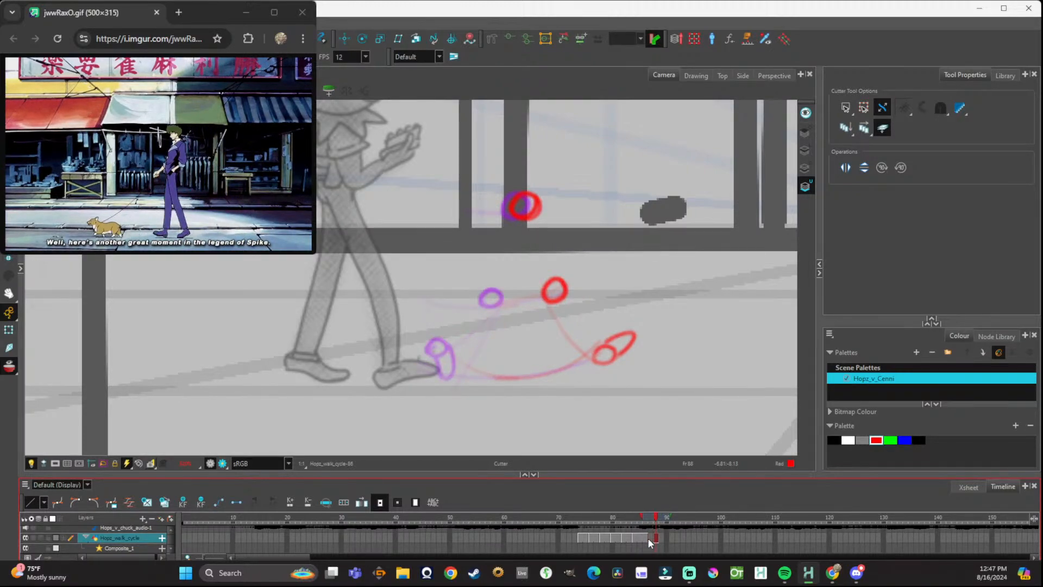
key("Delete")
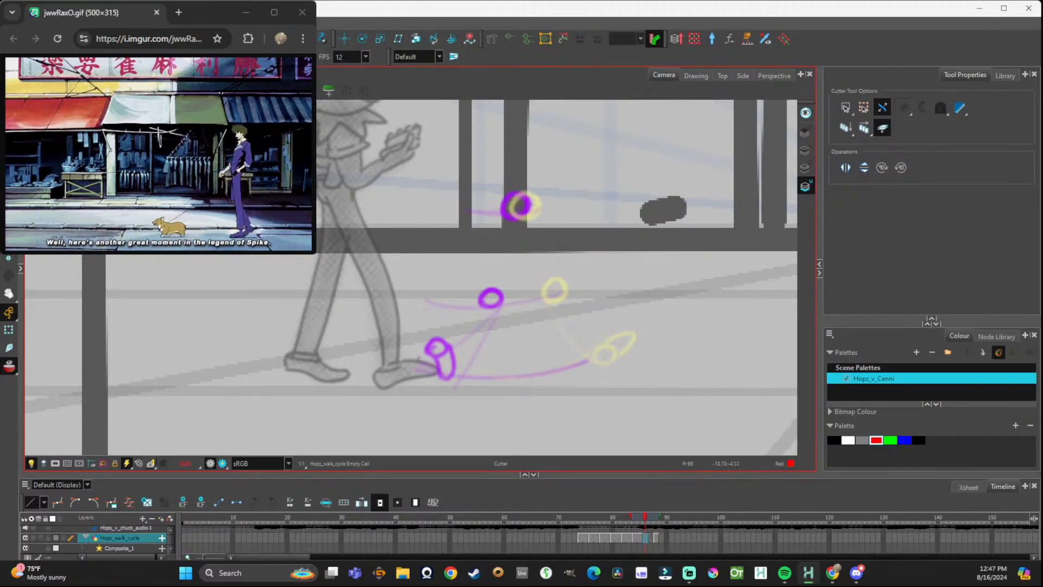
Draw in-between hip and knee circles on frame 86, each placed between the onion-skinned markers before and after it.
key("alt+b")
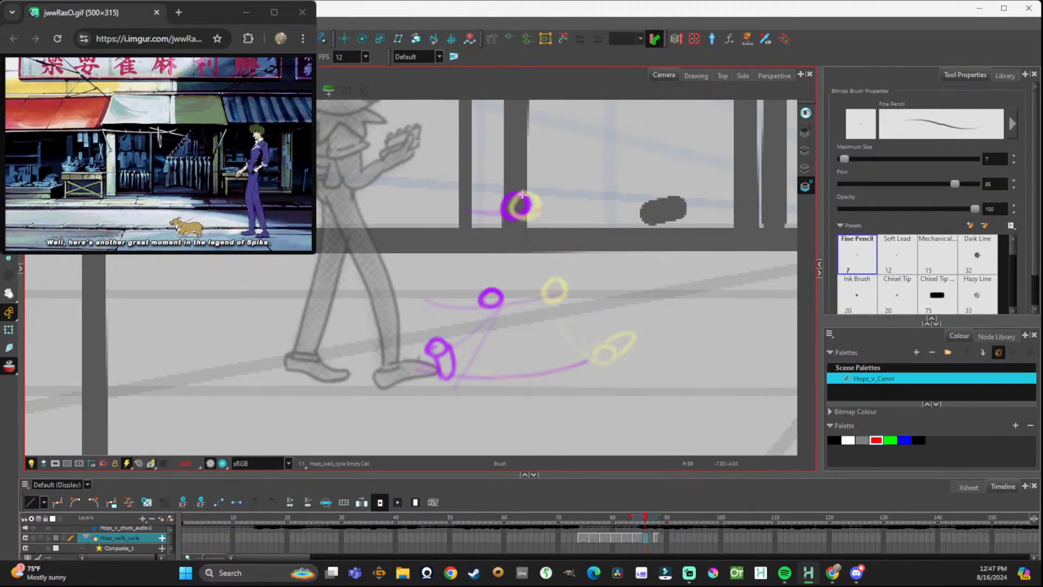
mouse_move(512, 220)
left_mouse_down()
mouse_move(505, 200)
mouse_move(524, 219)
left_mouse_up()
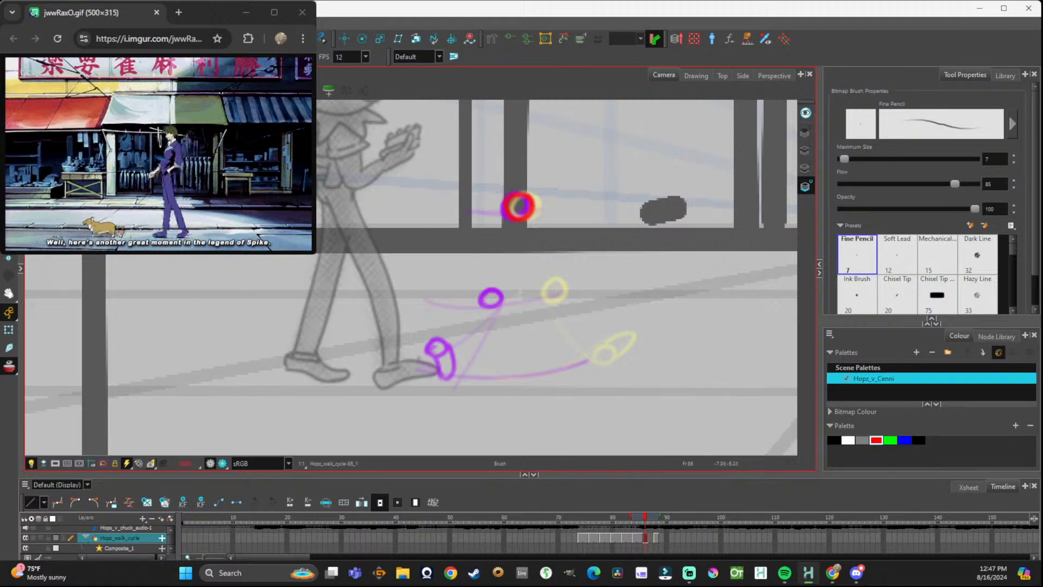
mouse_move(514, 288)
left_mouse_down()
mouse_move(519, 306)
mouse_move(530, 289)
left_mouse_up()
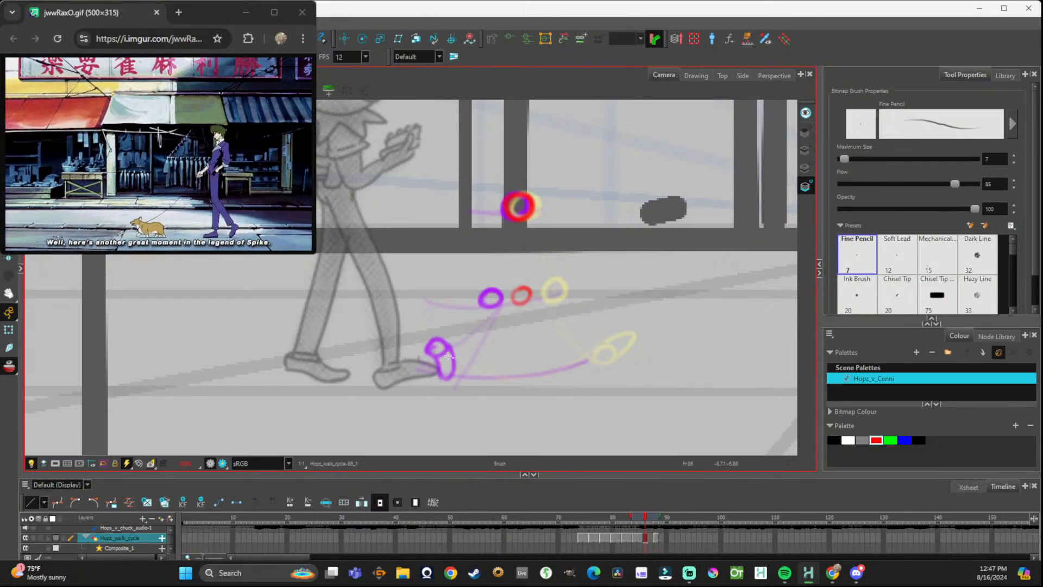
mouse_move(501, 348)
left_mouse_down()
mouse_move(515, 363)
mouse_move(505, 363)
mouse_move(540, 372)
mouse_move(508, 348)
mouse_move(536, 375)
mouse_move(528, 356)
left_mouse_up()
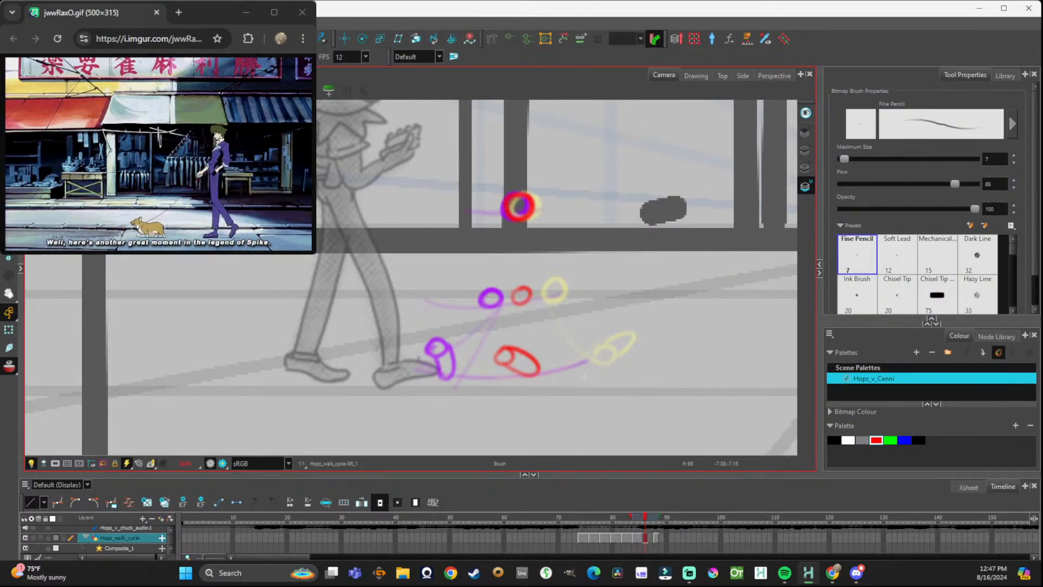
key("ctrl+z")
key("ctrl+z")
key("ctrl+z")
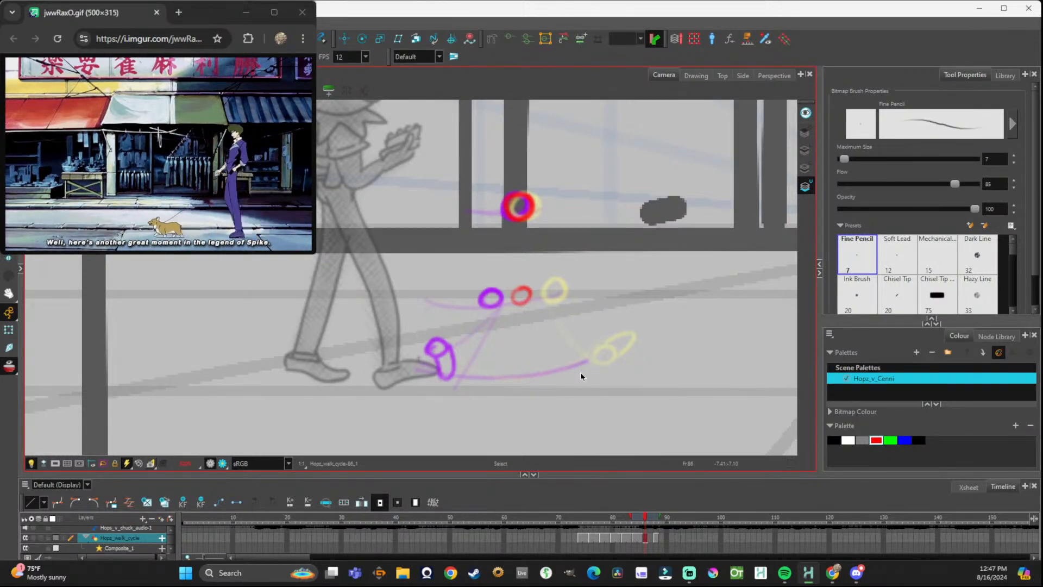
Draw the ankle circle and downward-angled foot on frame 86, and extend that drawing's exposure through frame 87.
mouse_move(492, 348)
left_mouse_down()
mouse_move(531, 373)
mouse_move(493, 354)
left_mouse_up()
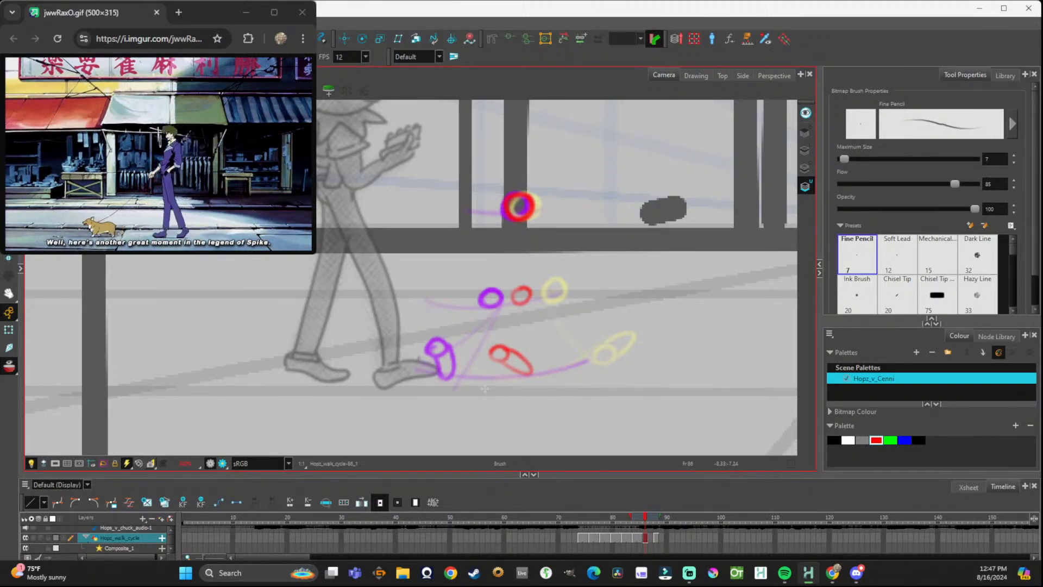
left_click(650, 524)
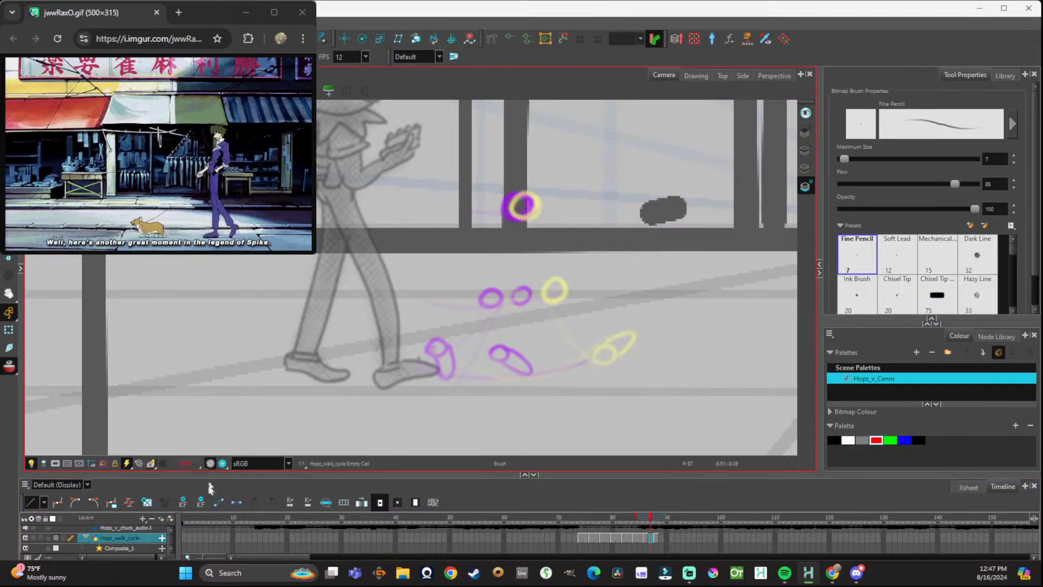
left_click(363, 503)
Go to empty frame 89 and draw red hip and knee circles ahead of the previous drawing's markers.
mouse_move(656, 523)
left_mouse_down()
mouse_move(602, 523)
mouse_move(661, 538)
left_mouse_up()
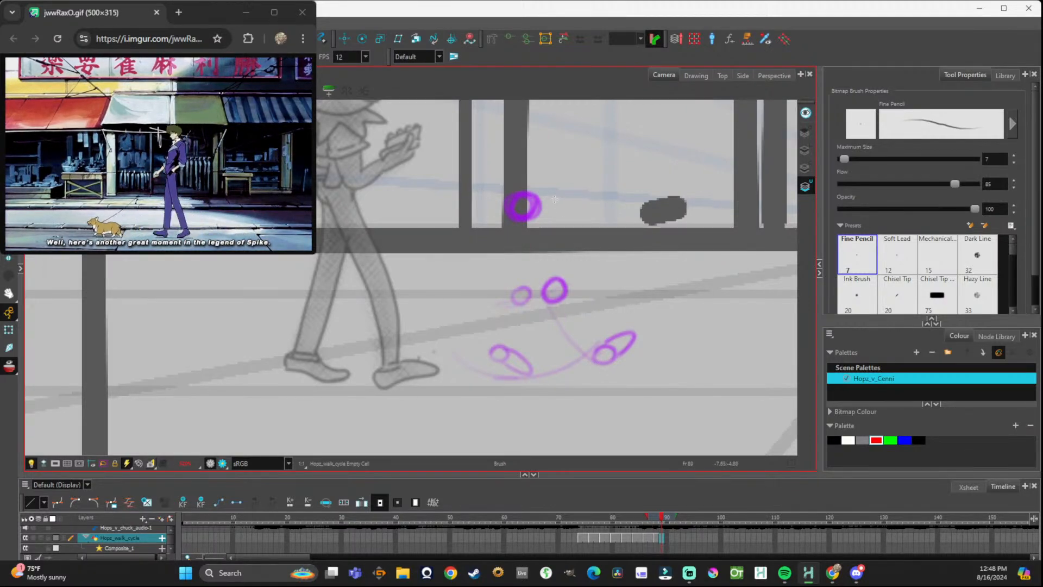
mouse_move(540, 213)
left_mouse_down()
mouse_move(569, 213)
mouse_move(542, 207)
left_mouse_up()
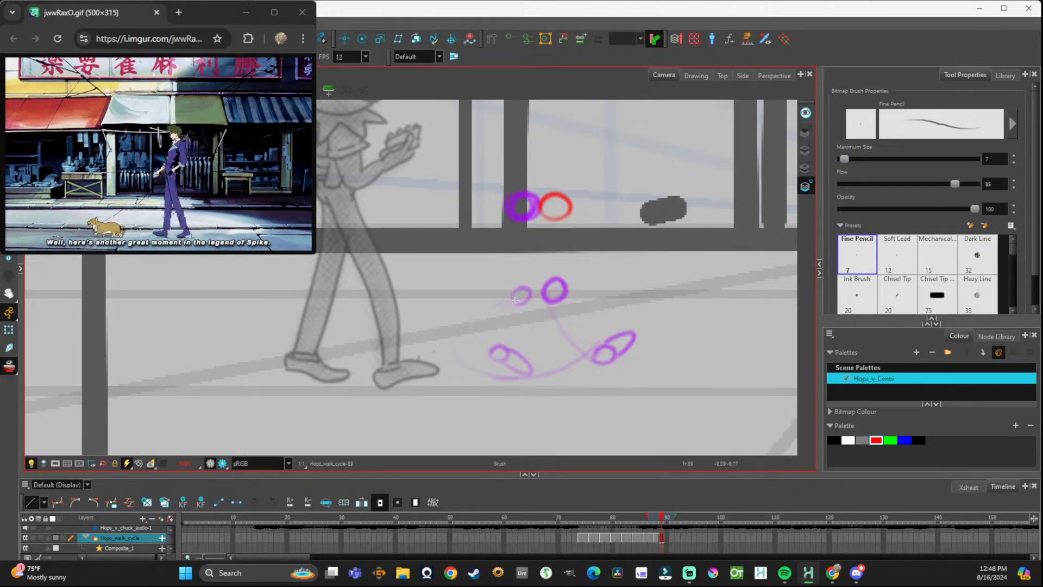
mouse_move(558, 296)
left_mouse_down()
mouse_move(601, 276)
mouse_move(586, 279)
left_mouse_up()
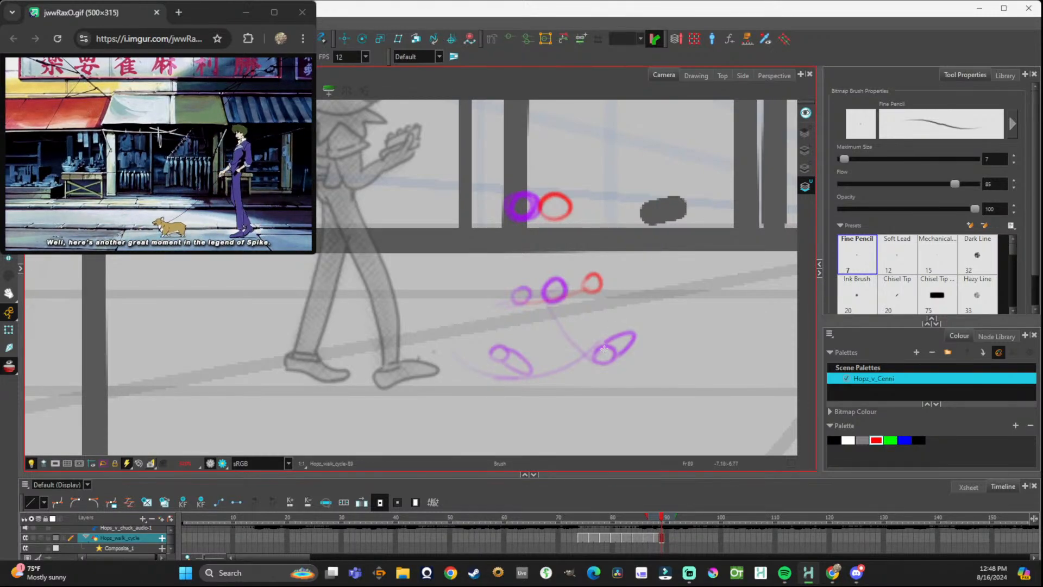
key("ctrl+z")
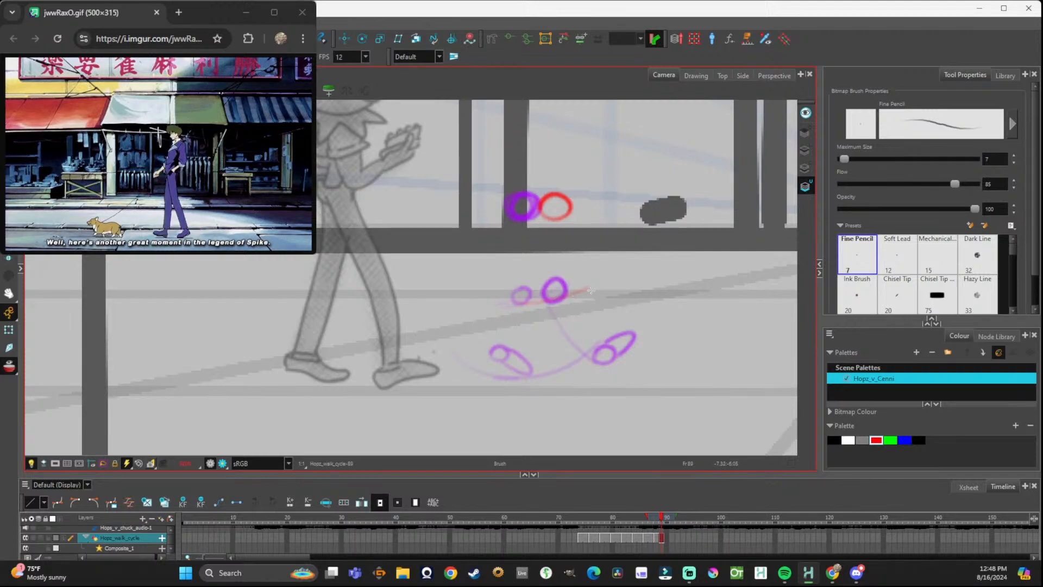
mouse_move(583, 293)
left_mouse_down()
mouse_move(604, 275)
mouse_move(598, 296)
left_mouse_up()
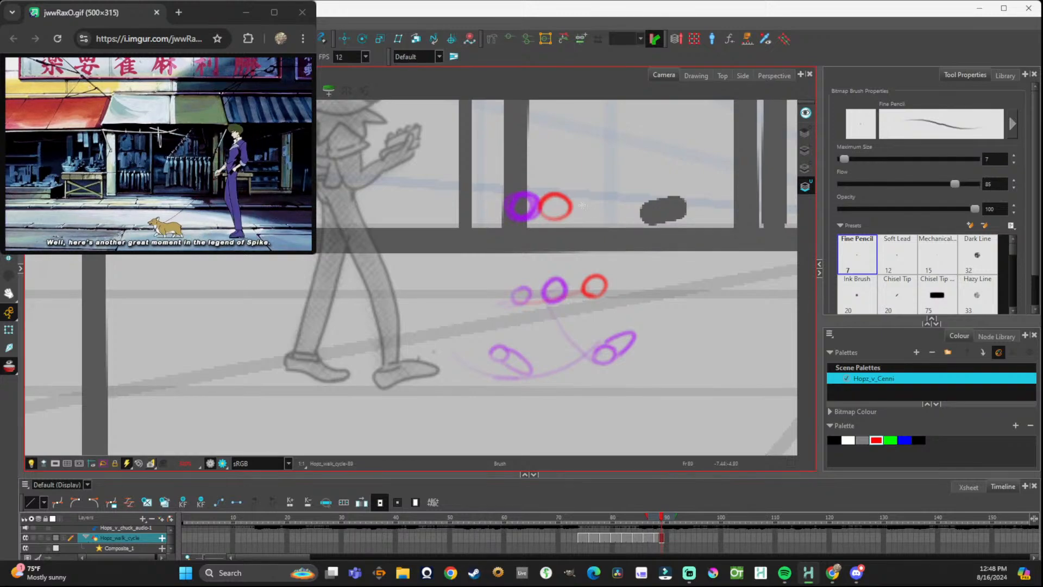
Label the hip circle "H" and the knee circle "K" on frame 89.
left_click_drag(560, 163, 560, 187)
left_click_drag(568, 161, 569, 190)
left_click_drag(556, 172, 572, 172)
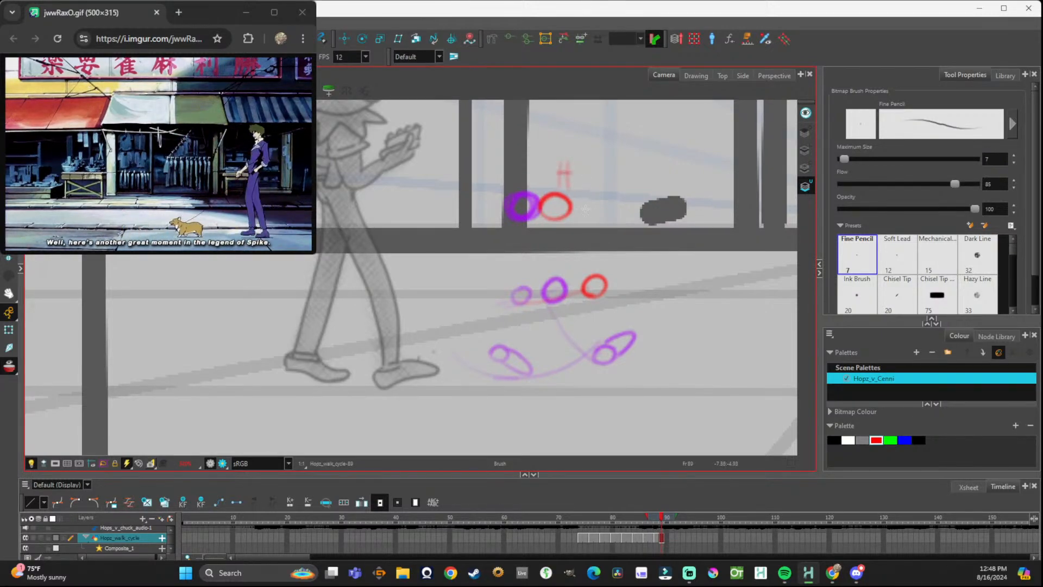
left_click_drag(612, 287, 613, 293)
mouse_move(624, 272)
left_mouse_down()
mouse_move(613, 283)
mouse_move(631, 284)
left_mouse_up()
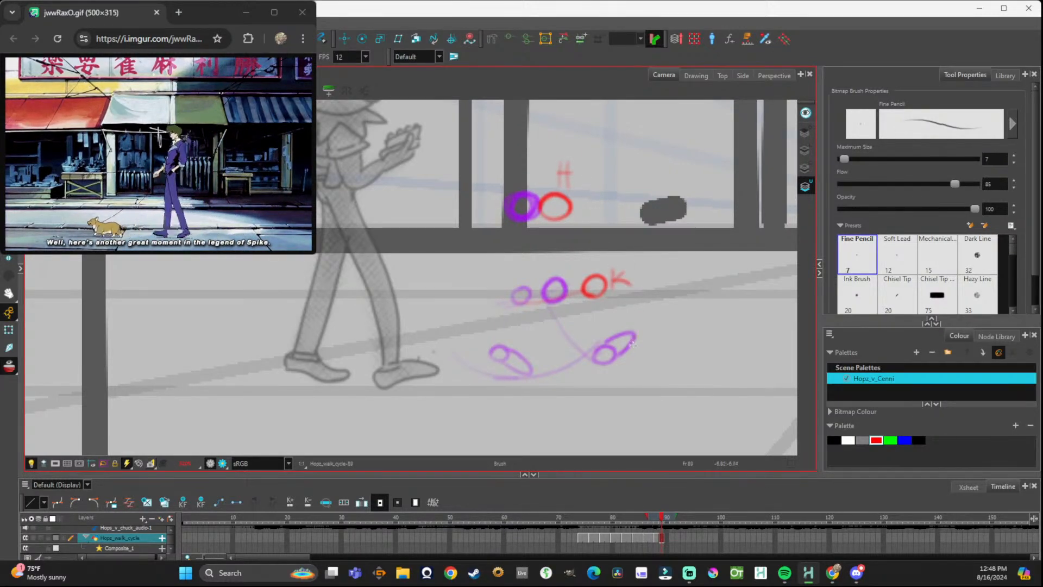
Label the foot position "F" on frame 89 and draw a red ankle circle with an upward-angled foot ahead of the previous foot.
mouse_move(649, 325)
left_mouse_down()
mouse_move(637, 340)
mouse_move(650, 332)
left_mouse_up()
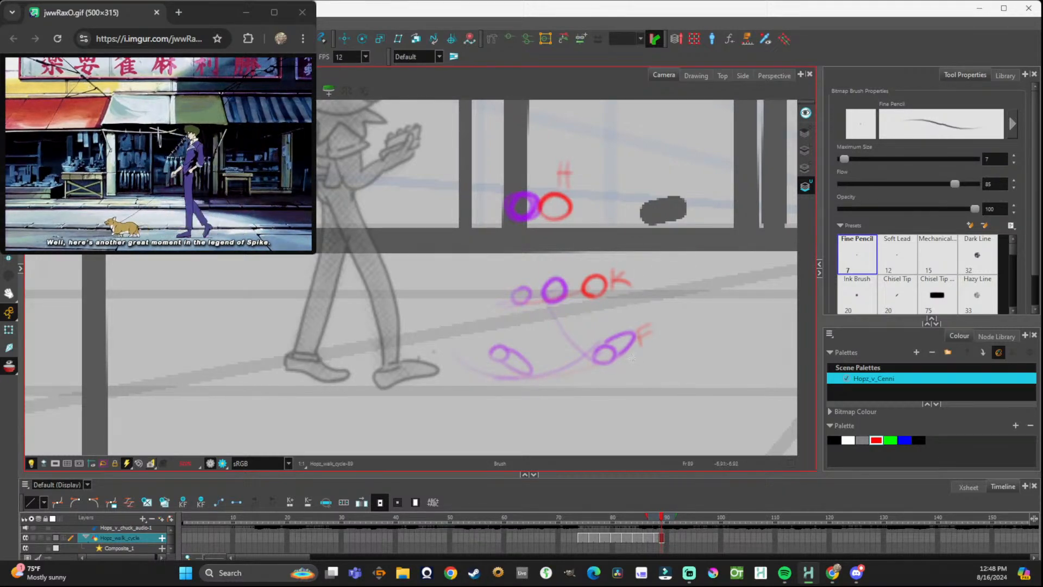
key("alt+b")
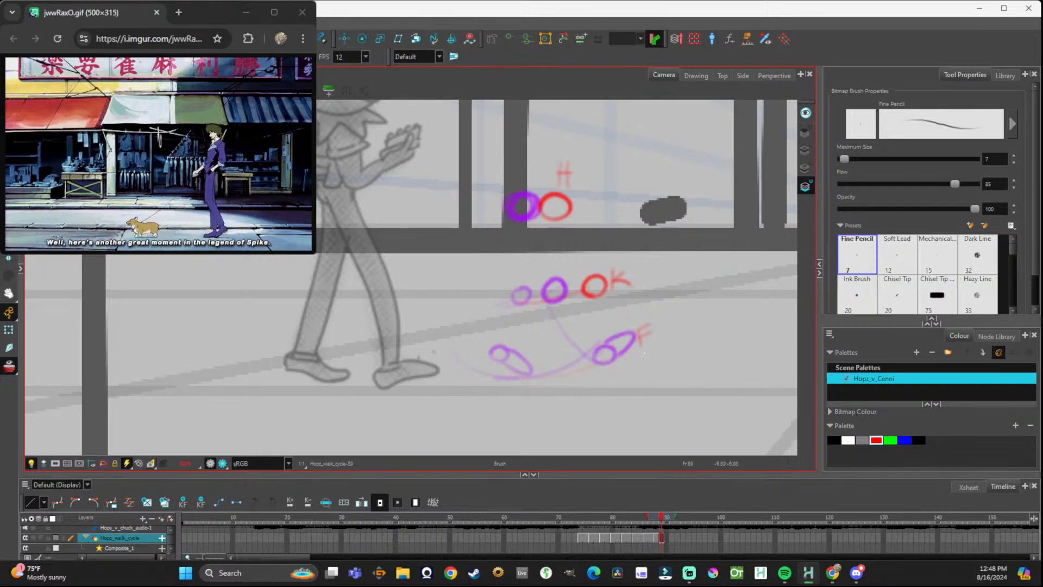
mouse_move(638, 354)
left_mouse_down()
mouse_move(628, 365)
mouse_move(678, 350)
left_mouse_up()
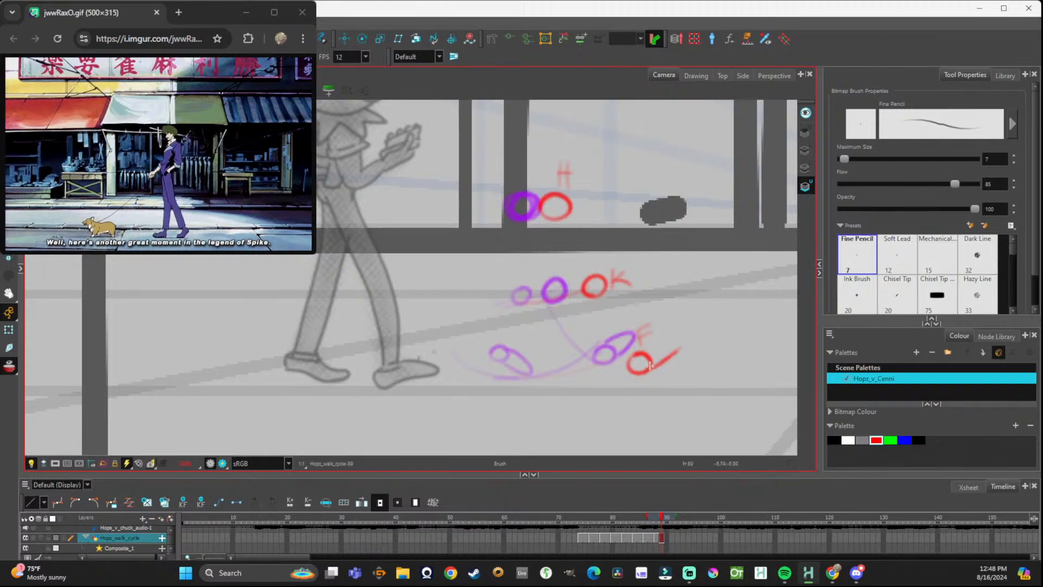
mouse_move(668, 343)
left_mouse_down()
mouse_move(680, 347)
mouse_move(660, 361)
mouse_move(649, 344)
left_mouse_up()
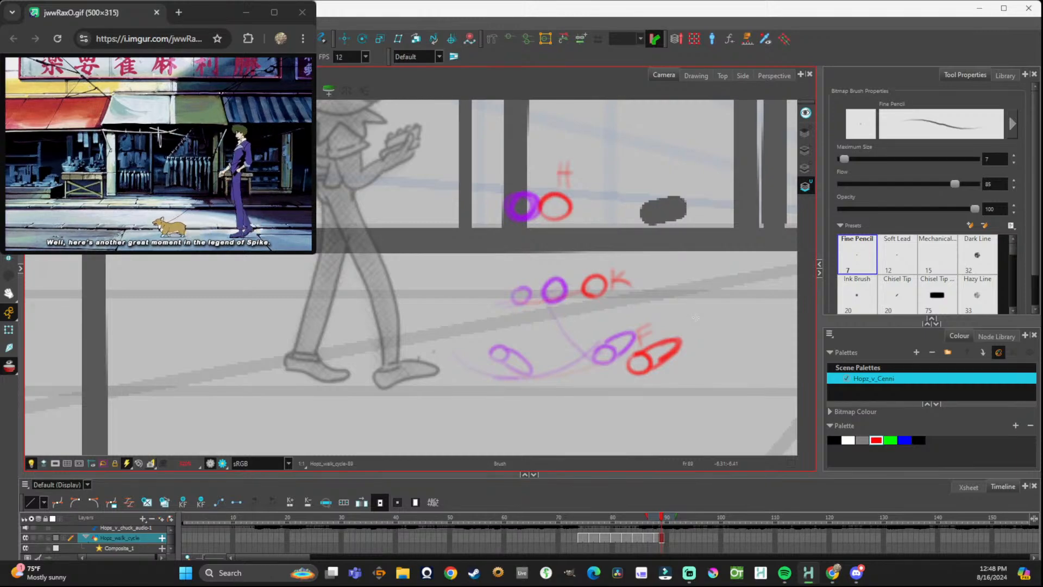
Try sketching a fan of short strokes ahead of the foot on frame 89 for its lowering angles, and undo them.
mouse_move(698, 368)
left_mouse_down()
mouse_move(722, 334)
mouse_move(704, 370)
mouse_move(729, 346)
mouse_move(715, 364)
mouse_move(744, 355)
mouse_move(711, 365)
mouse_move(762, 360)
left_mouse_up()
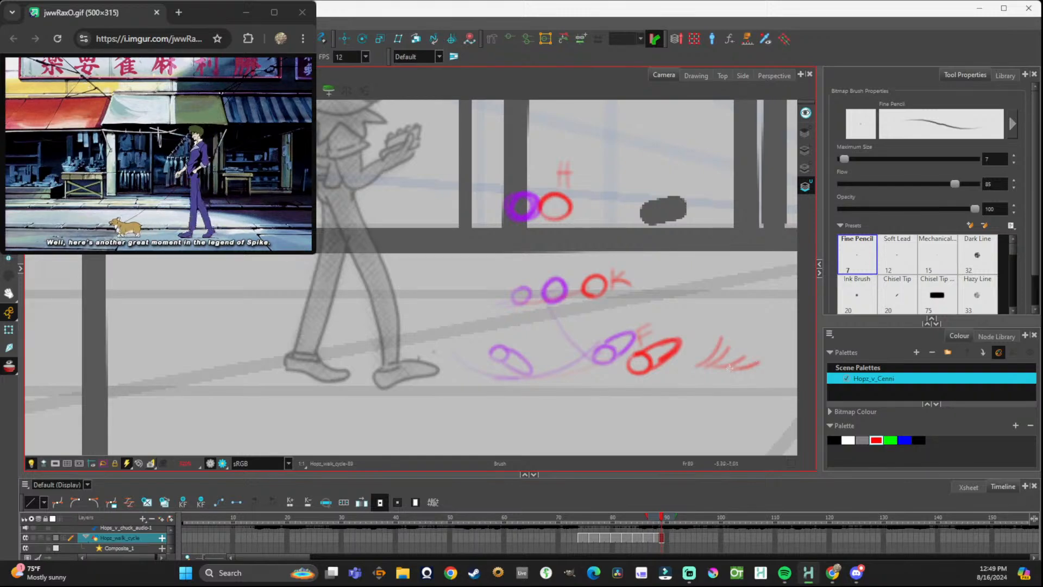
key("ctrl+z")
key("ctrl+z")
key("ctrl+z")
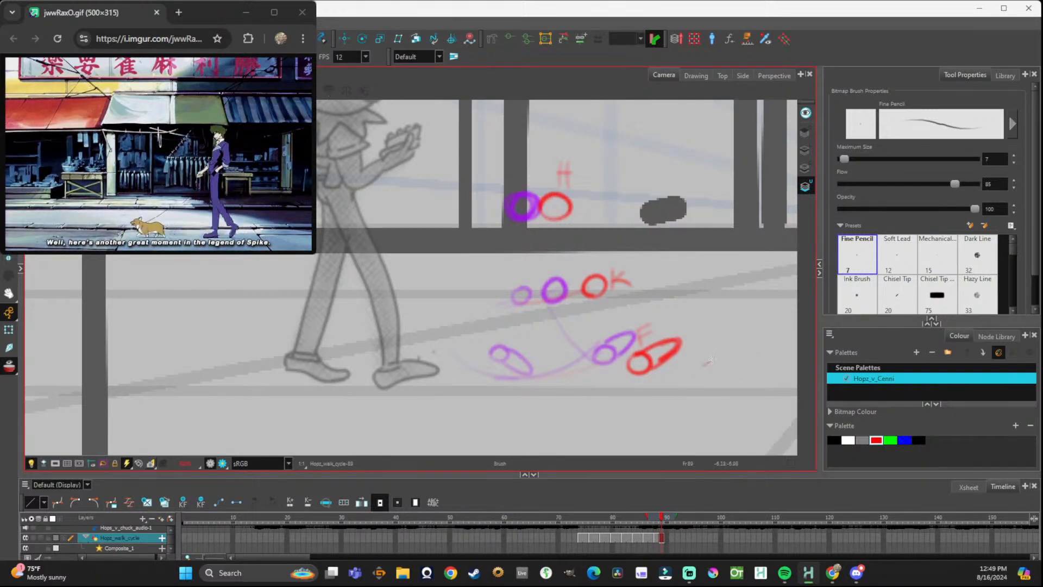
left_click_drag(703, 364, 760, 367)
key("ctrl+z")
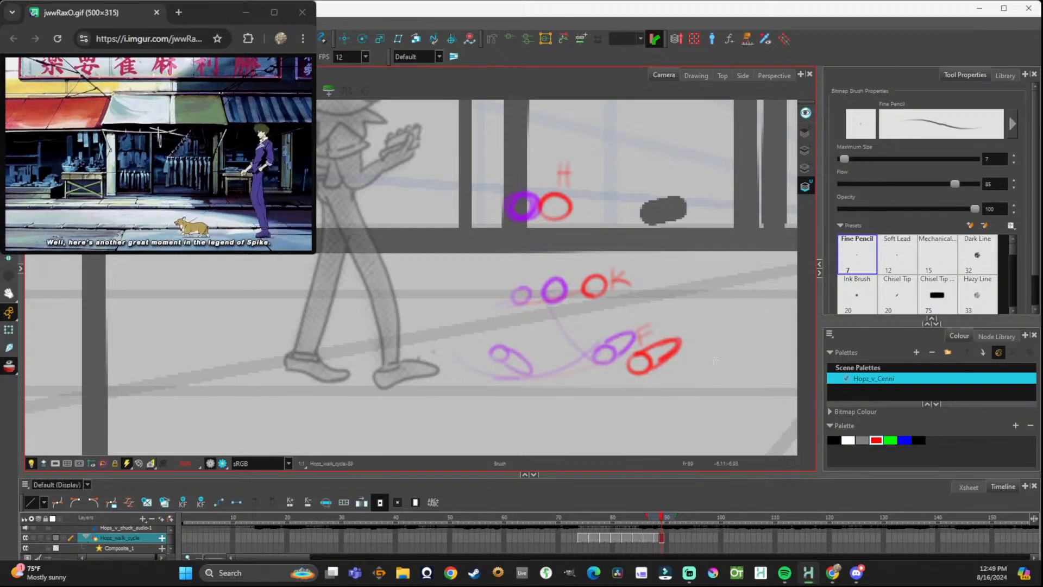
Undo the foot, ankle circle and the "F", "K" and "H" labels on frame 89, keeping the hip and knee circles.
key("ctrl+z")
key("ctrl+z")
key("ctrl+z")
key("ctrl+z")
key("ctrl+z")
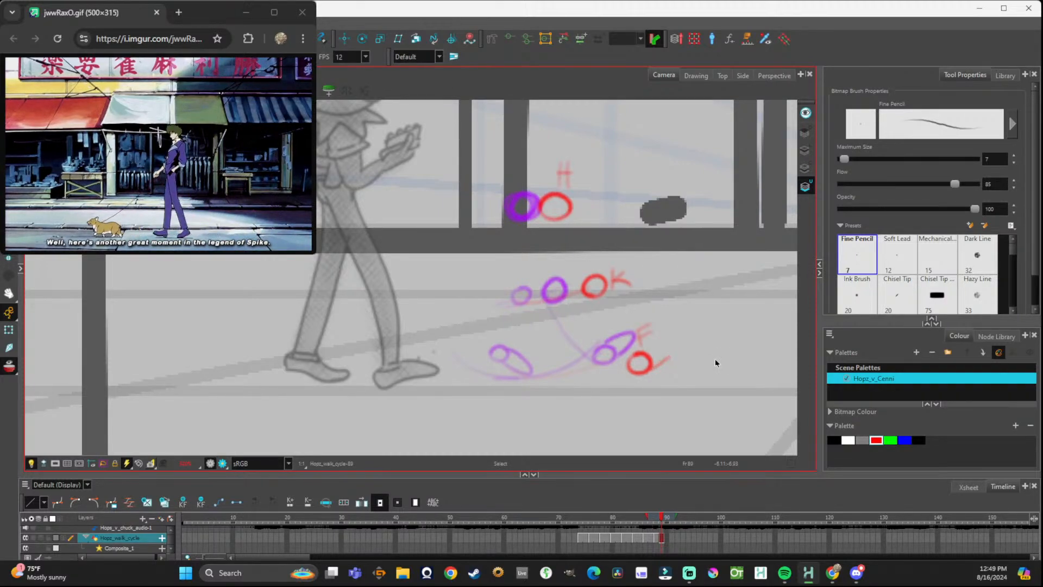
key("ctrl+z")
key("ctrl+z")
key("ctrl+z")
key("ctrl+z")
key("ctrl+z")
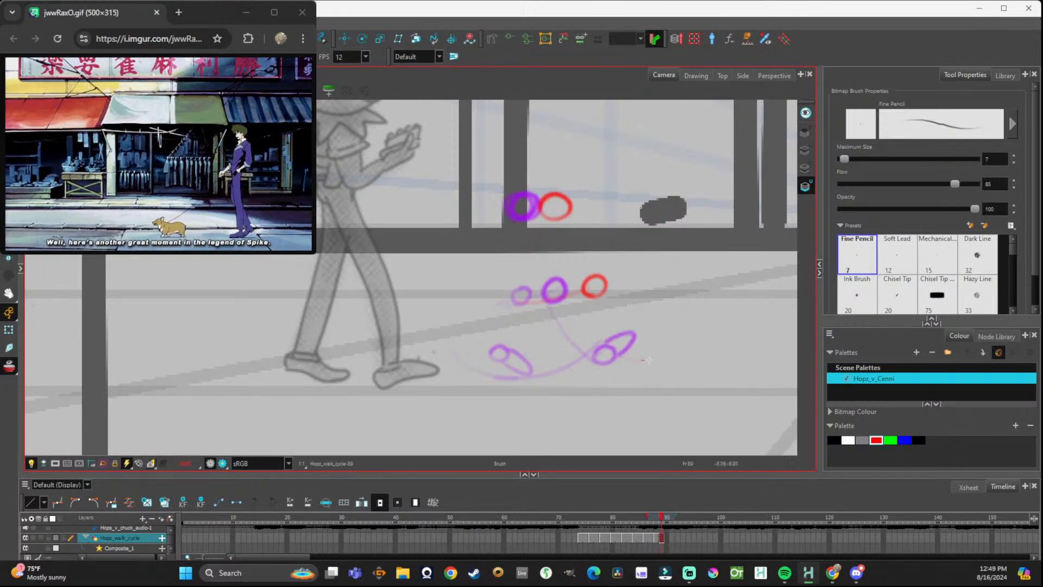
Sketch a light motion arc curving down and forward from the previous ankle on frame 89, redoing unsatisfactory strokes.
mouse_move(609, 350)
left_mouse_down()
mouse_move(660, 364)
mouse_move(710, 340)
left_mouse_up()
key("ctrl+z")
key("ctrl+z")
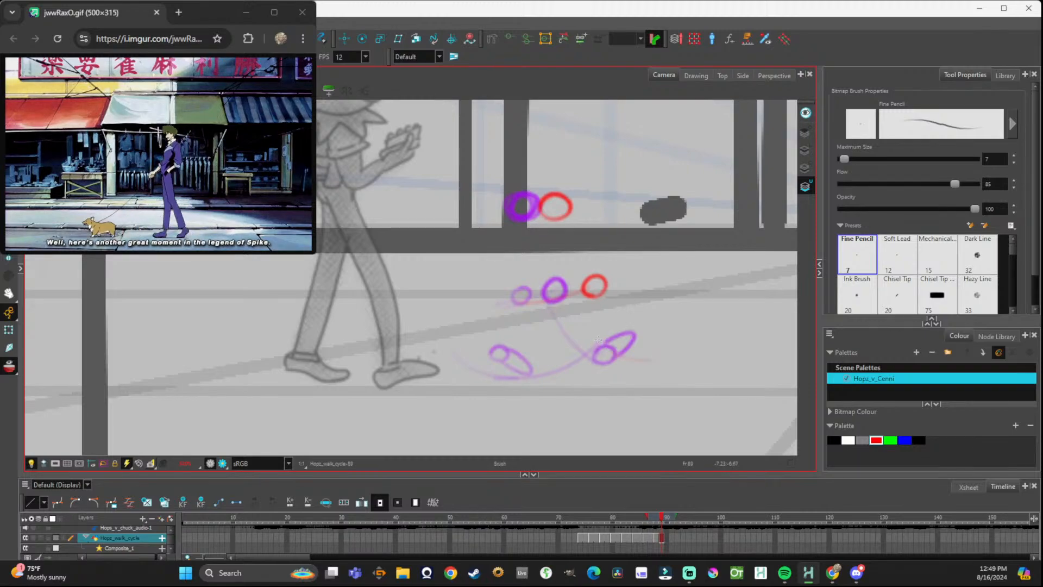
mouse_move(607, 349)
left_mouse_down()
mouse_move(663, 366)
mouse_move(623, 360)
mouse_move(640, 375)
left_mouse_up()
key("ctrl+z")
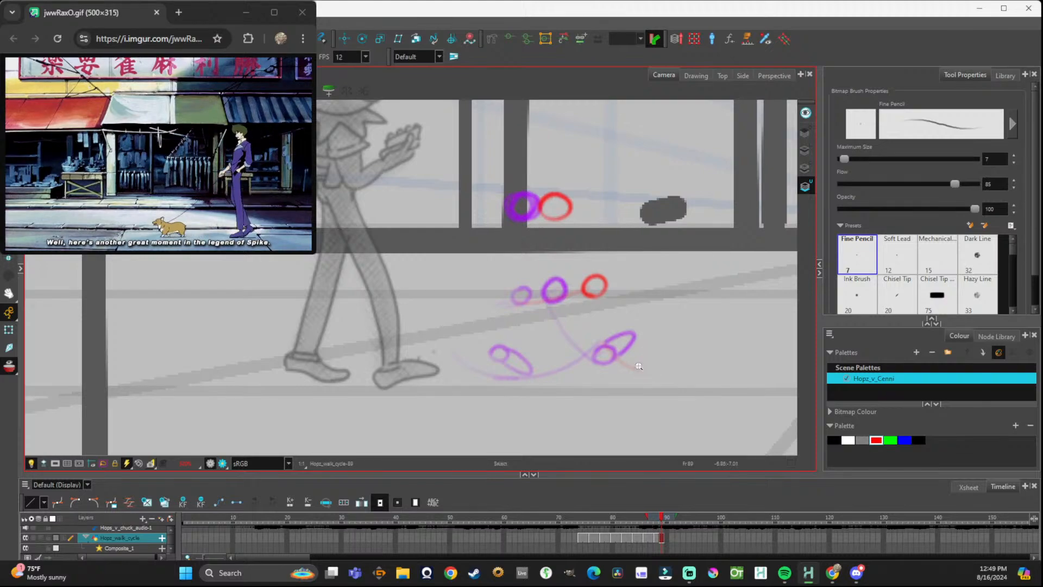
Draw the red ankle circle at the end of the arc on frame 89, with a foot outline angled upward from it.
mouse_move(636, 359)
left_mouse_down()
mouse_move(633, 376)
mouse_move(652, 362)
mouse_move(641, 358)
mouse_move(670, 354)
left_mouse_up()
key("ctrl+z")
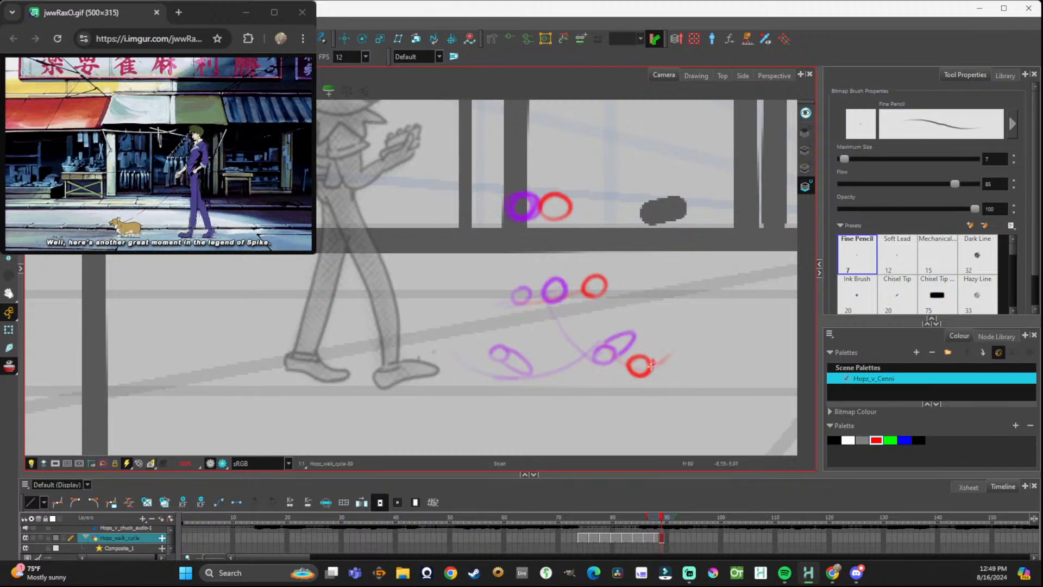
left_click_drag(653, 366, 673, 344)
key("ctrl+z")
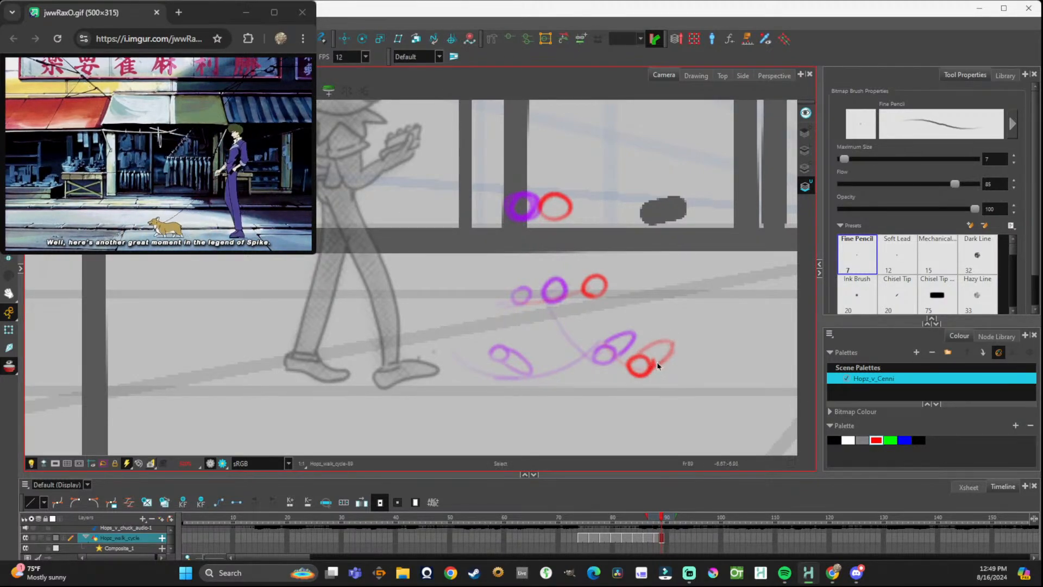
mouse_move(655, 365)
left_mouse_down()
mouse_move(674, 332)
mouse_move(642, 357)
mouse_move(672, 337)
left_mouse_up()
mouse_move(672, 337)
left_mouse_down()
mouse_move(655, 365)
mouse_move(673, 341)
mouse_move(638, 370)
left_mouse_up()
key("ctrl+z")
key("ctrl+z")
key("ctrl+z")
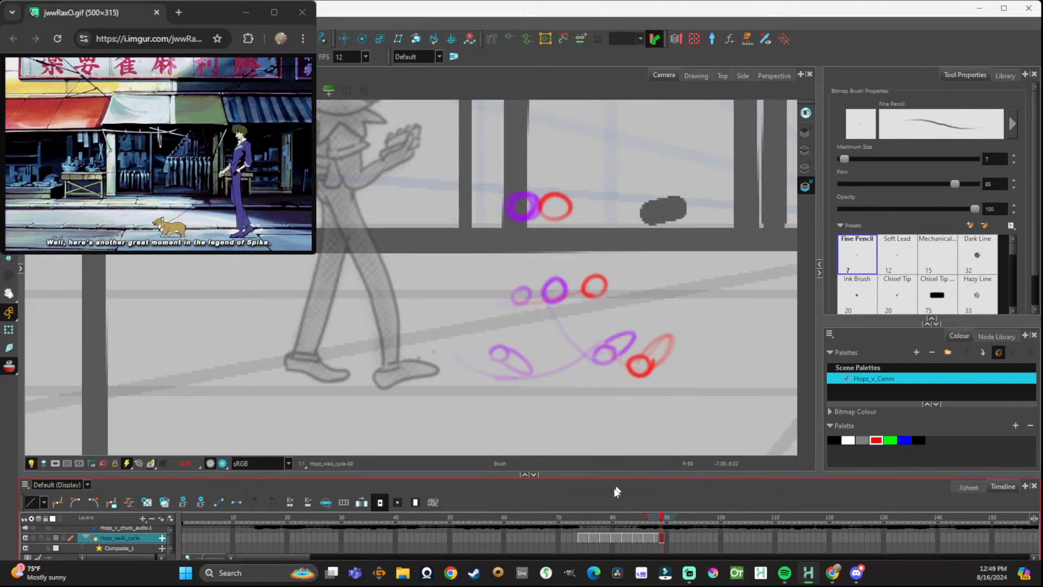
Extend the previous drawing's exposure through frame 89 so the new pose sits on frame 90, and go to empty frame 91.
left_click(666, 521)
left_click(661, 539)
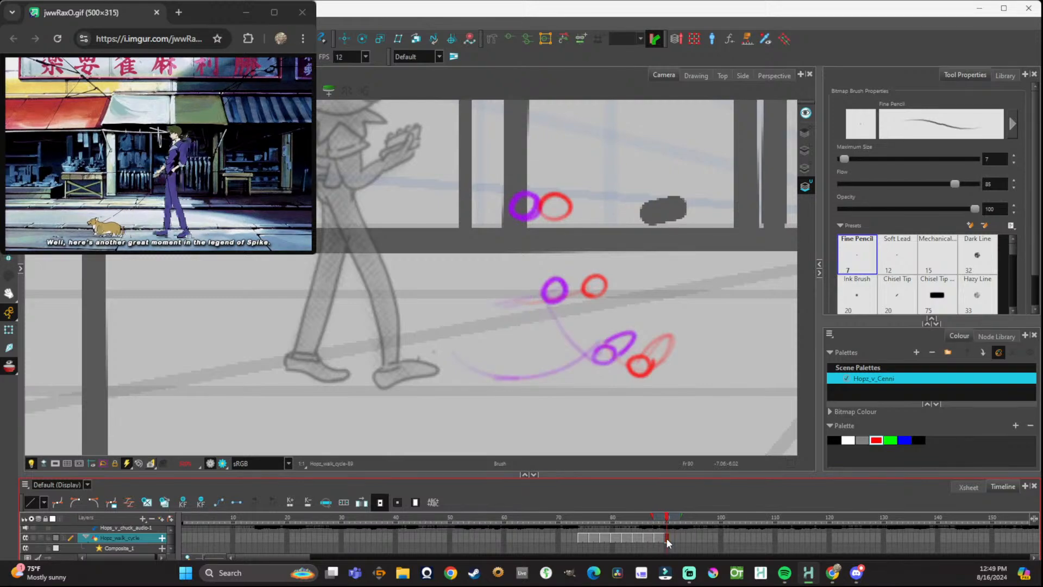
left_click(670, 538)
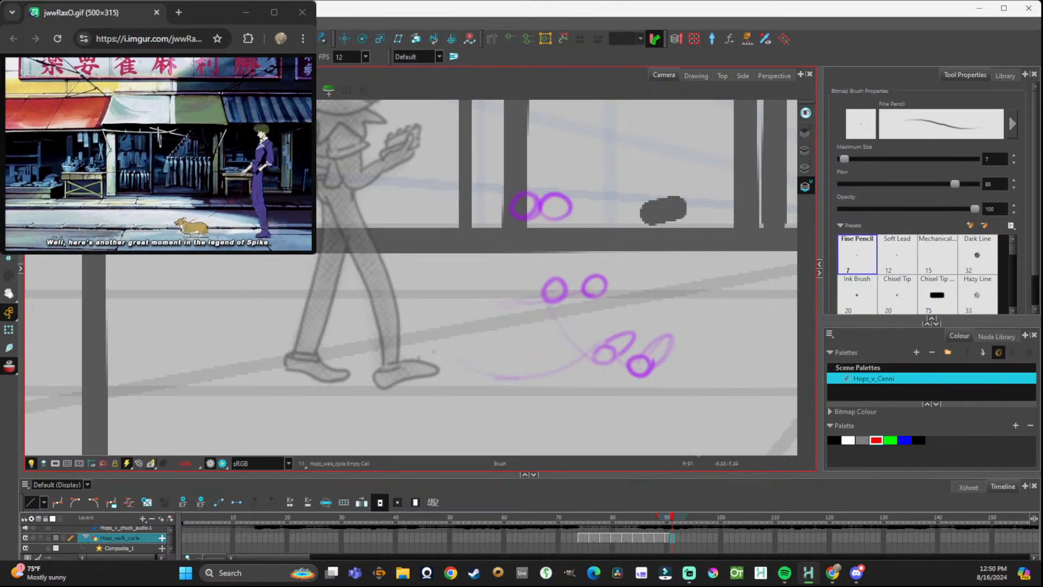
Try copying the leg markers from frame 74 with the Cutter, pasting them on frame 92 and moving them ahead of the last pose.
mouse_move(672, 518)
left_mouse_down()
mouse_move(622, 518)
mouse_move(678, 535)
mouse_move(592, 517)
mouse_move(674, 538)
mouse_move(583, 523)
left_mouse_up()
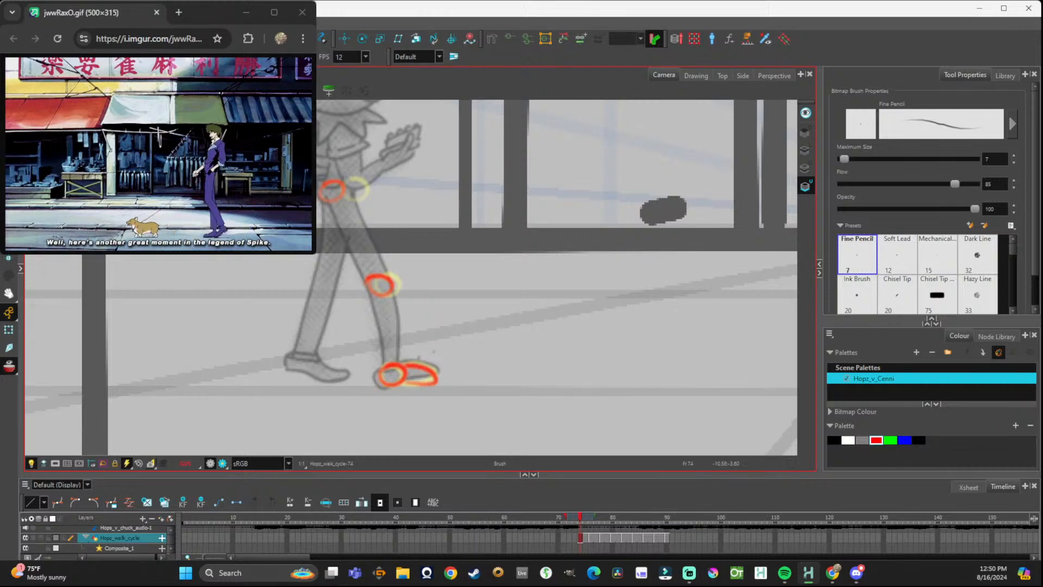
key("alt+t")
mouse_move(257, 139)
left_mouse_down()
mouse_move(342, 226)
mouse_move(509, 454)
left_mouse_up()
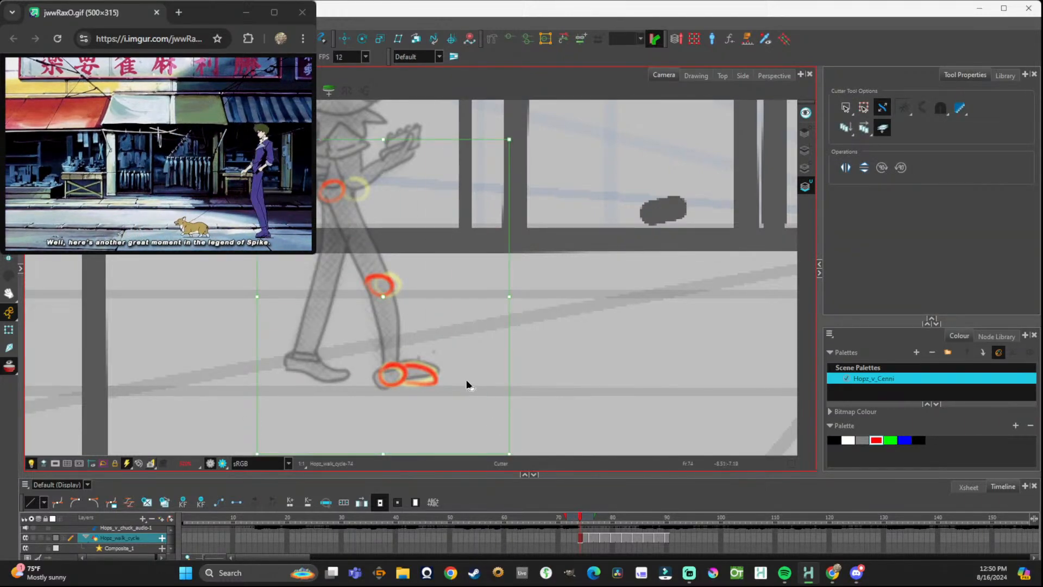
left_click(675, 536)
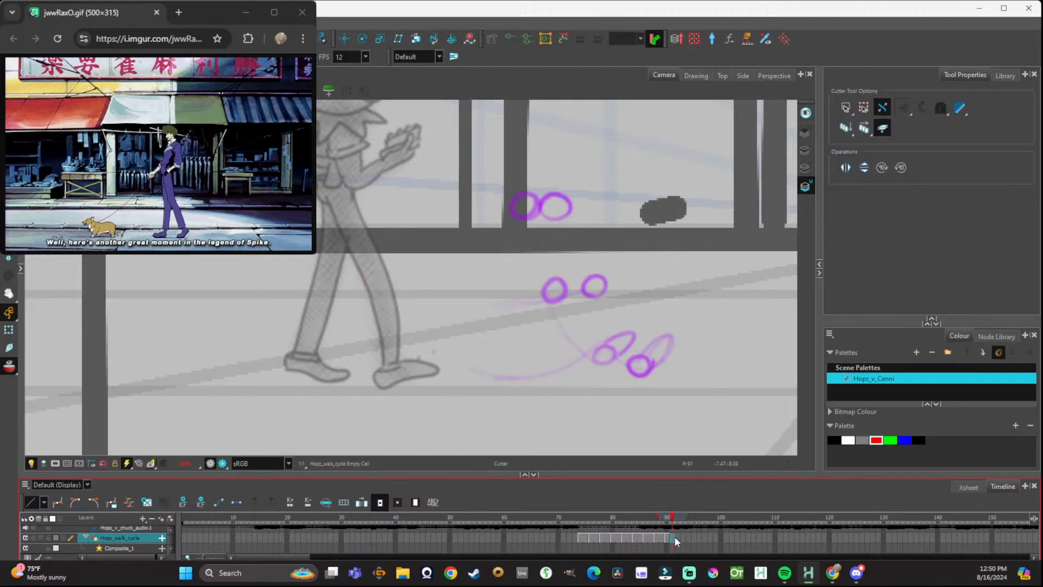
key("ctrl+v")
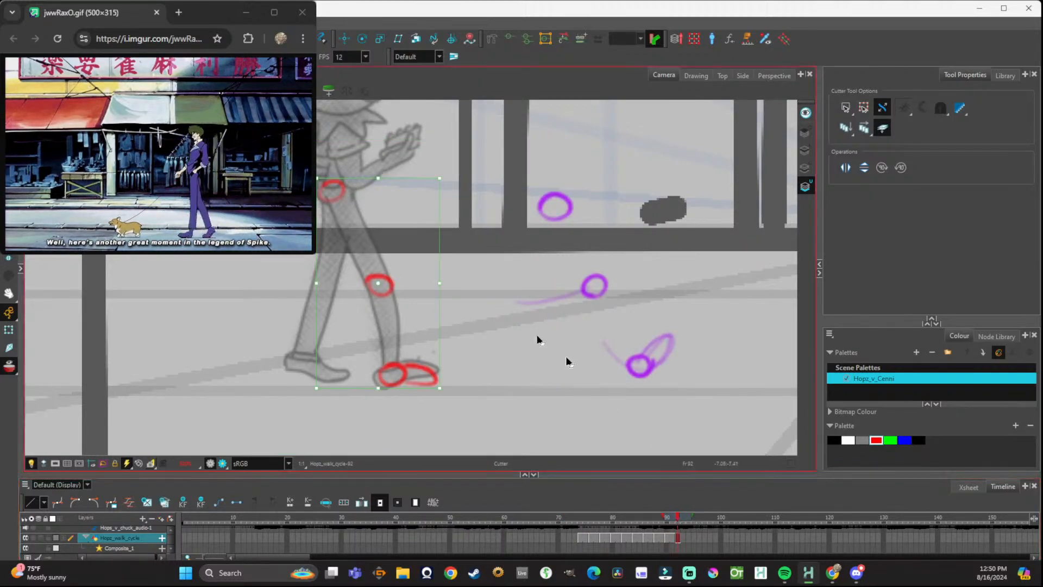
left_click_drag(394, 282, 633, 292)
key("ctrl+z")
key("ctrl+z")
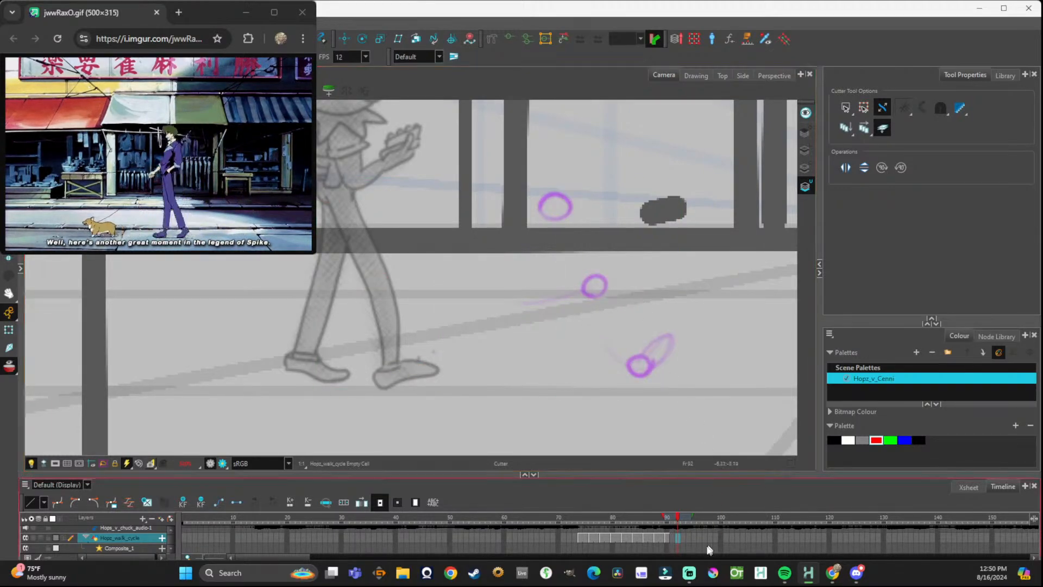
left_click(668, 518)
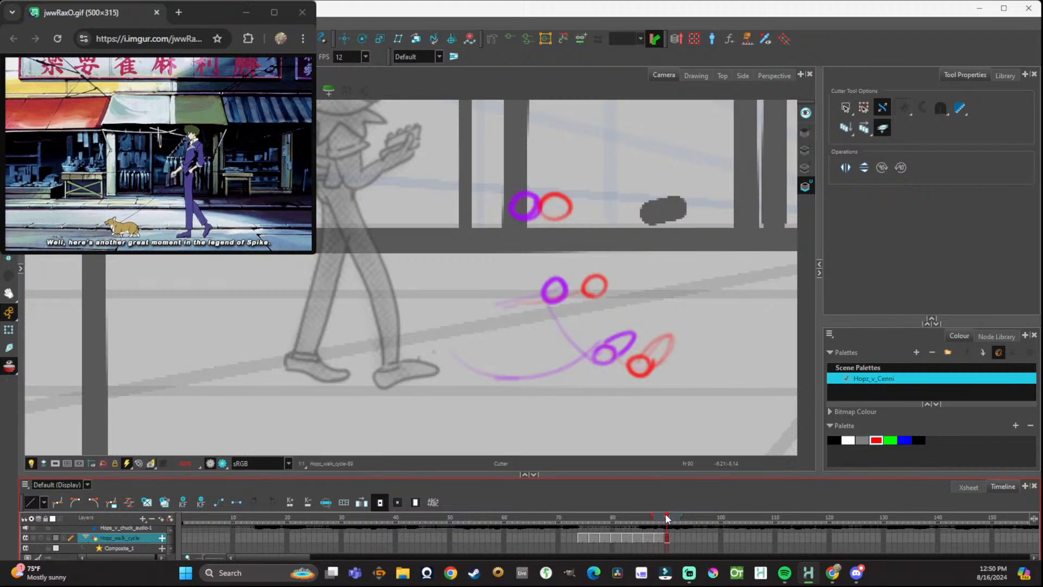
left_click(672, 517)
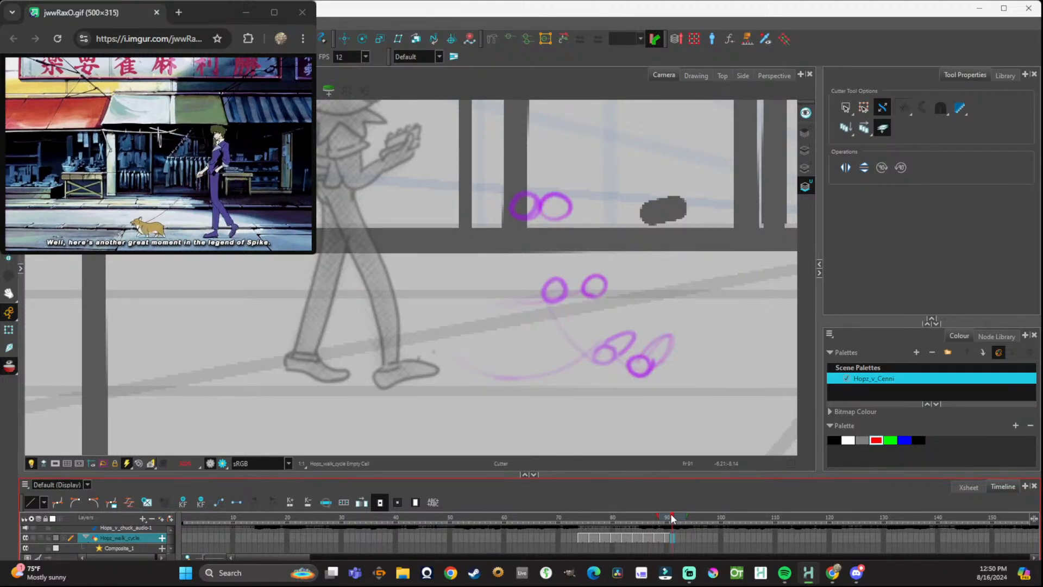
left_click(677, 518)
left_click(459, 293)
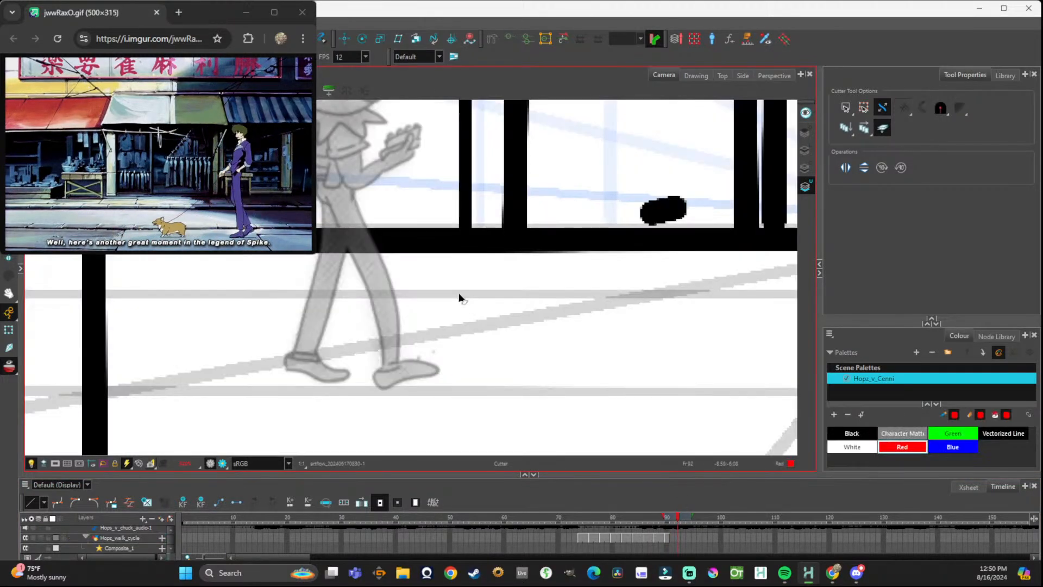
left_click(674, 537)
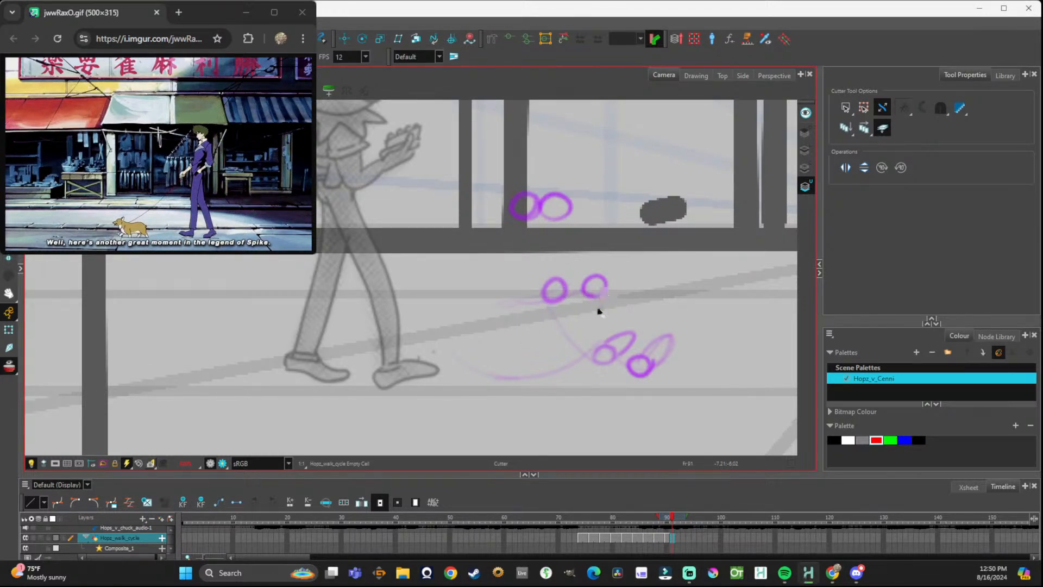
Copy the hip, knee, ankle and foot markers from frame 75 to frame 92 and place them just ahead of the previous pose.
left_click(584, 538)
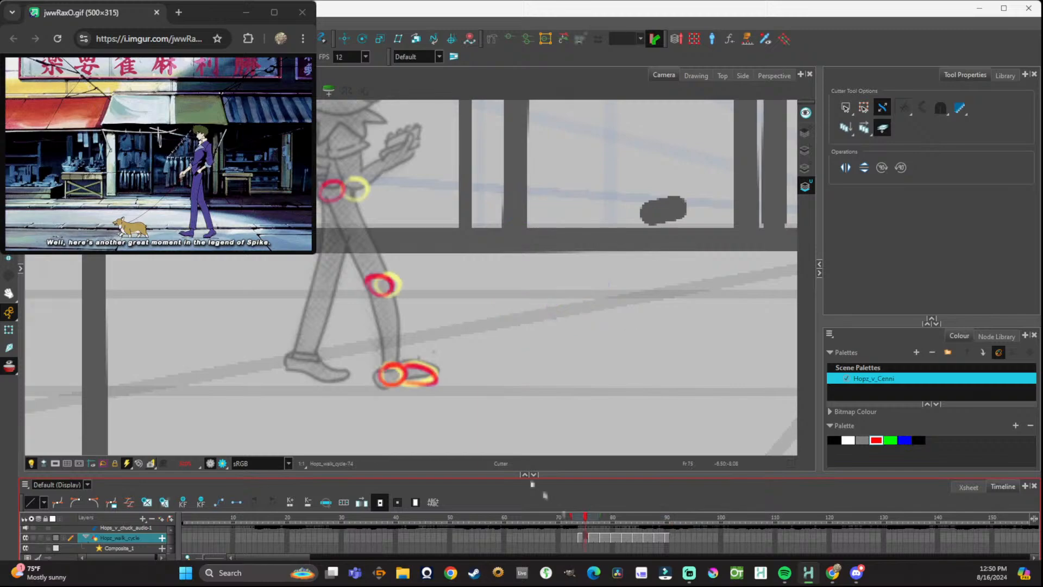
left_click_drag(290, 166, 478, 401)
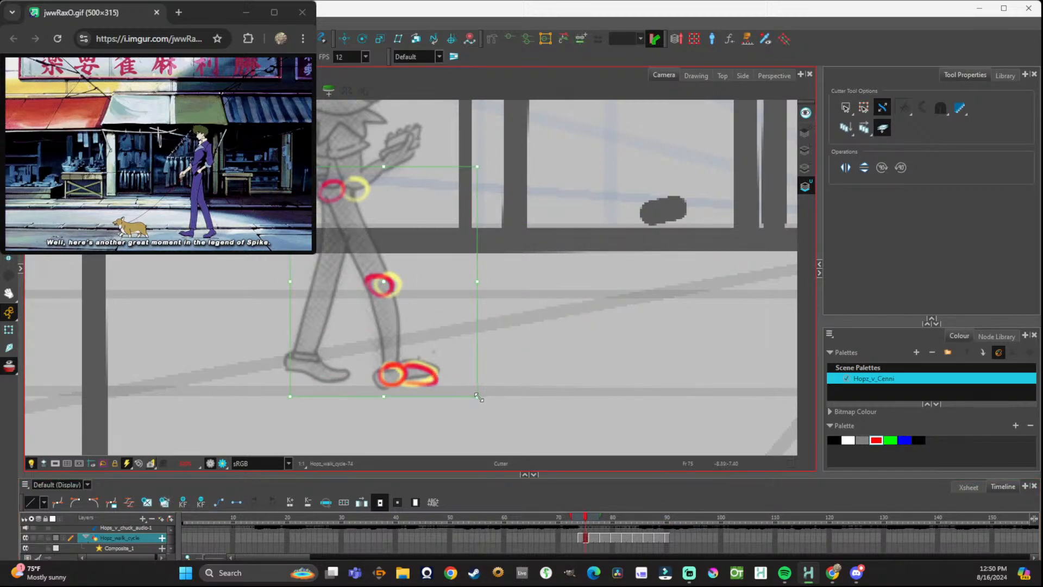
left_click(677, 539)
key("ctrl+v")
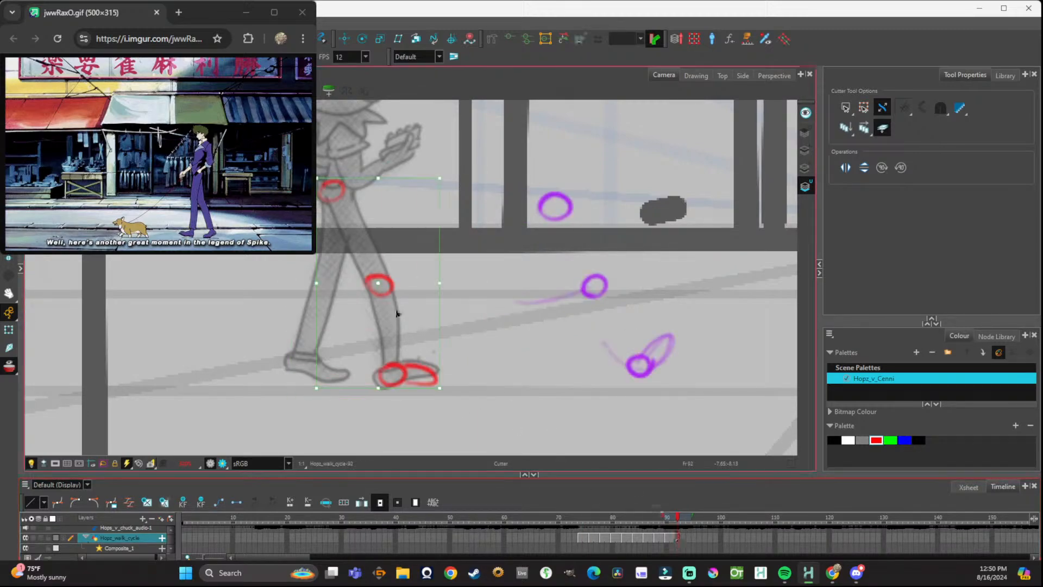
left_click(508, 307)
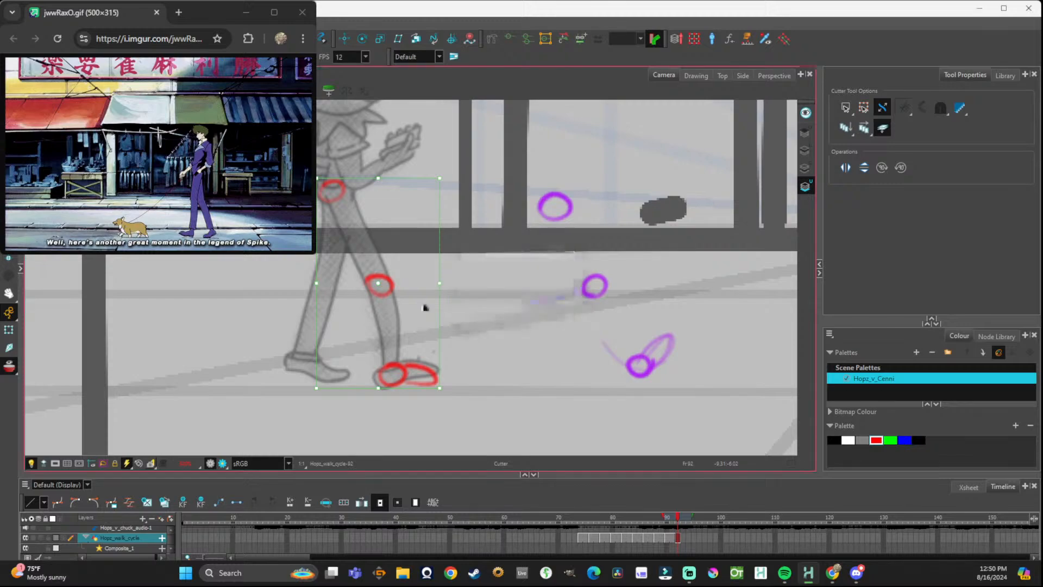
left_click_drag(392, 286, 640, 291)
left_click_drag(640, 289, 650, 280)
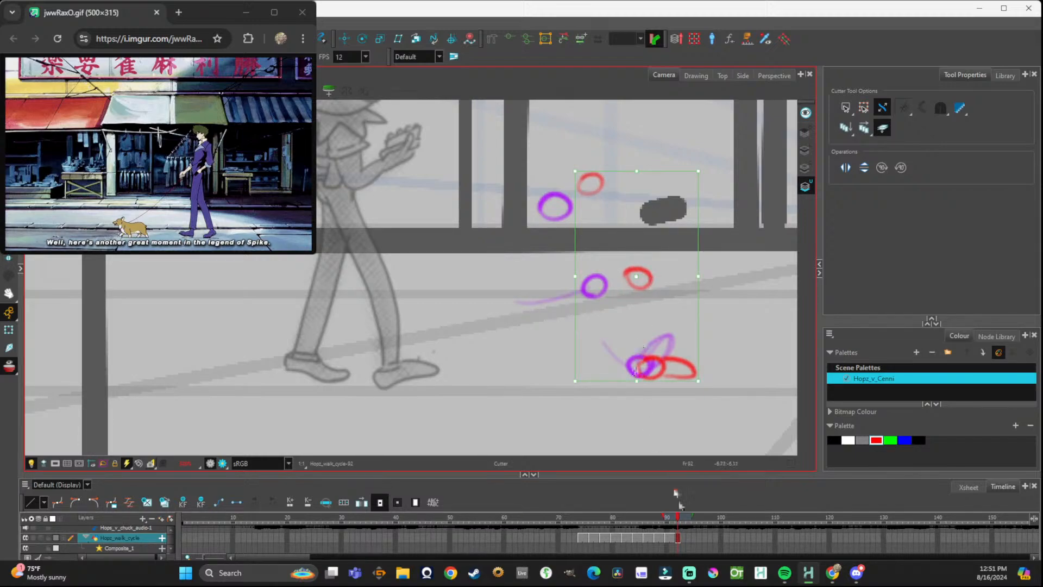
Compare the neighbouring poses and move the ankle and foot on frame 89 slightly forward, closer to the next pose's foot.
left_click(668, 520)
mouse_move(668, 520)
left_mouse_down()
mouse_move(578, 520)
mouse_move(683, 520)
mouse_move(572, 503)
mouse_move(679, 526)
mouse_move(621, 530)
mouse_move(660, 530)
left_mouse_up()
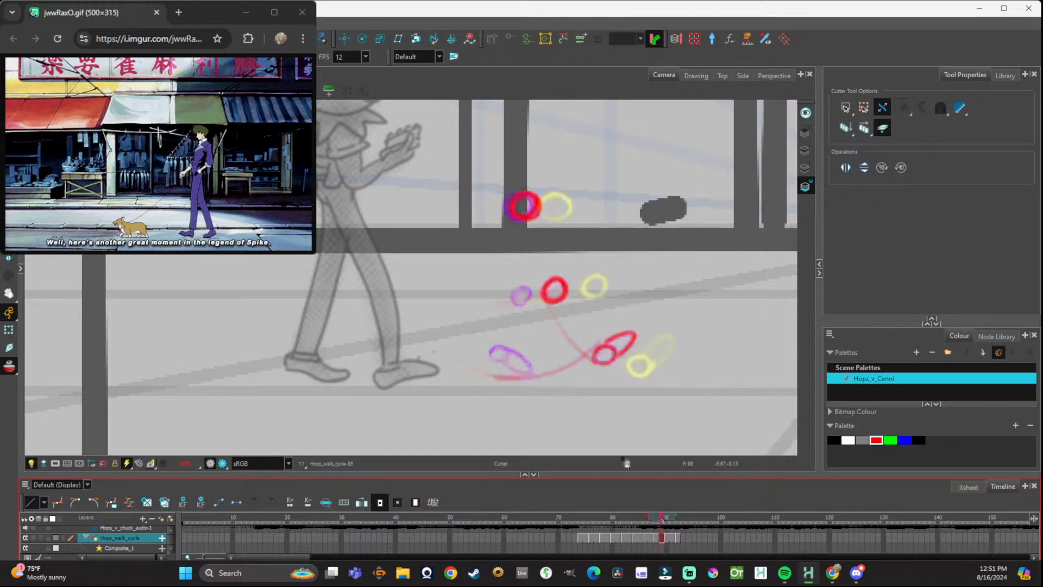
left_click(672, 521)
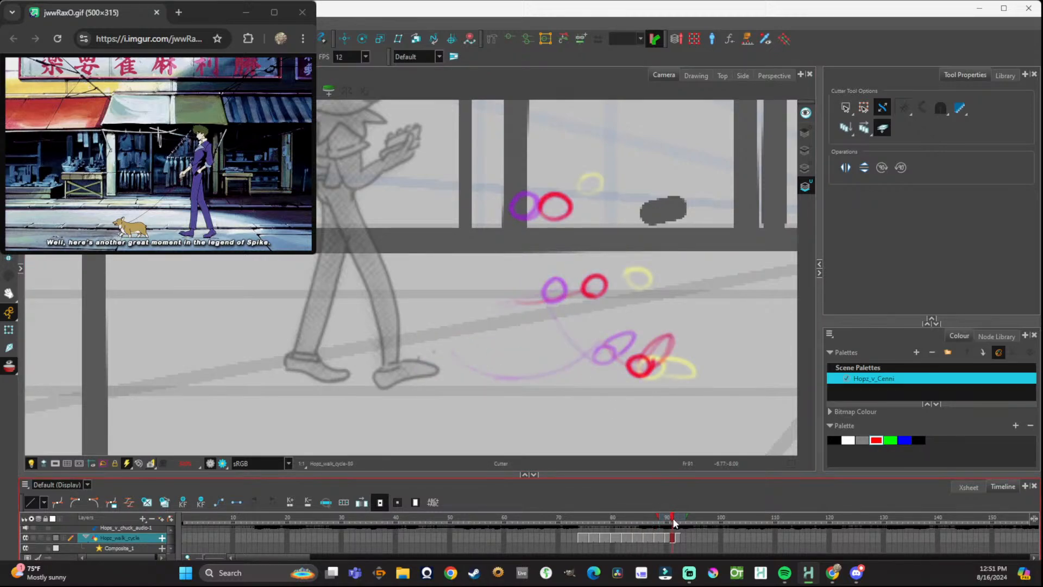
mouse_move(673, 521)
left_mouse_down()
mouse_move(619, 509)
mouse_move(663, 520)
left_mouse_up()
mouse_move(638, 320)
left_mouse_down()
mouse_move(580, 368)
mouse_move(630, 360)
left_mouse_up()
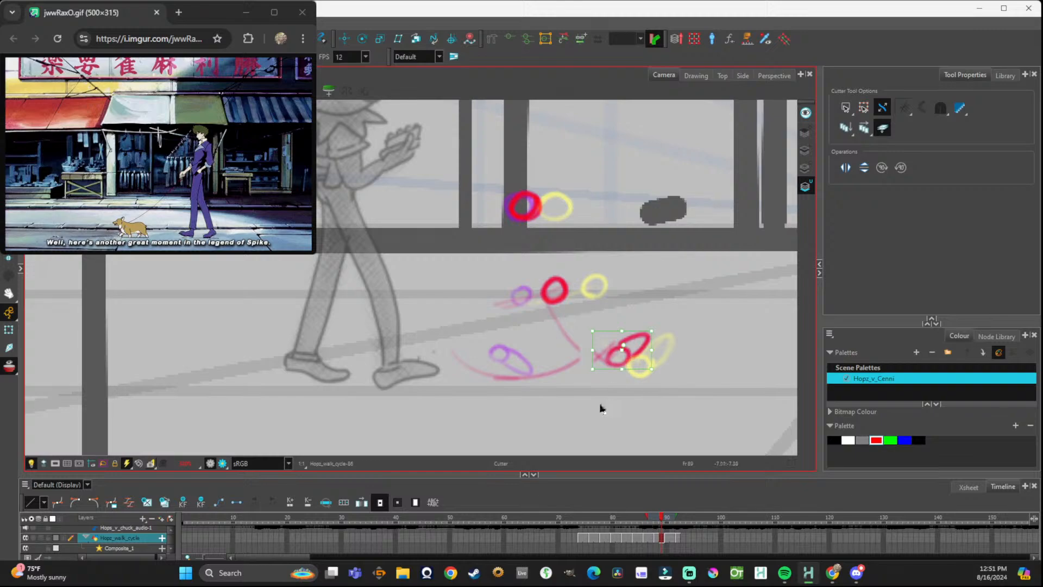
Select all leg markers on frame 90 and shift them slightly downward, checking the change against the neighbouring frames.
left_click(666, 519)
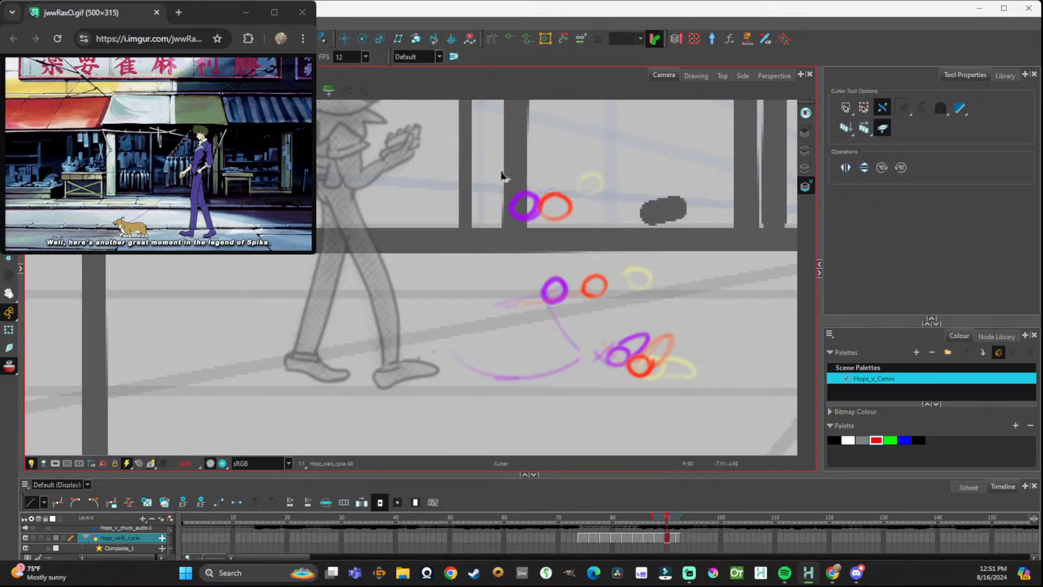
left_click_drag(729, 436, 712, 408)
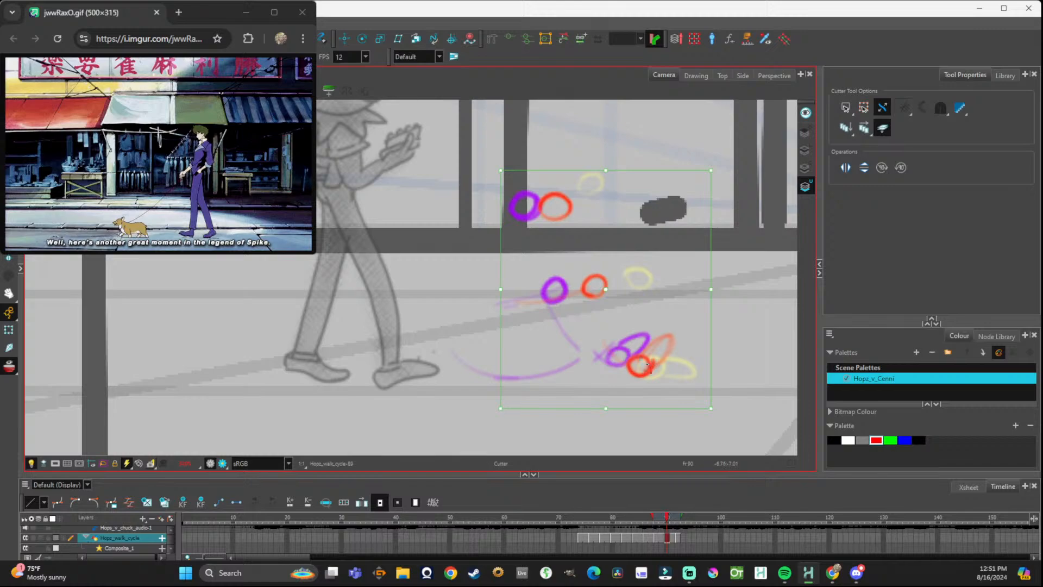
left_click_drag(601, 297, 601, 306)
mouse_move(668, 521)
left_mouse_down()
mouse_move(576, 525)
mouse_move(692, 529)
mouse_move(598, 536)
mouse_move(672, 537)
mouse_move(677, 530)
mouse_move(588, 520)
mouse_move(680, 525)
left_mouse_up()
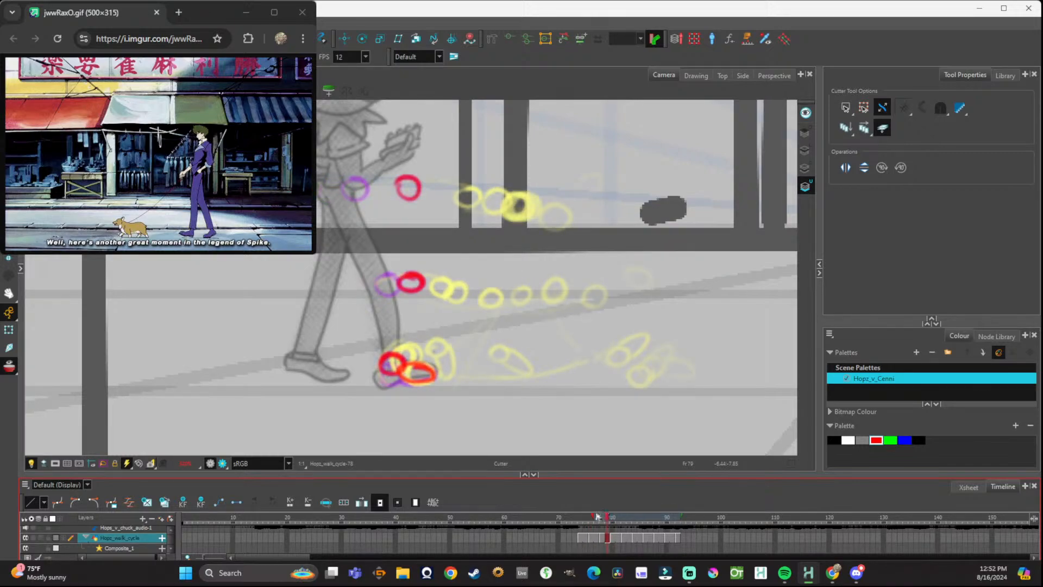
Extend the onion skin back to the first pose, sketch trial arcs through the hip and knee markers, and undo them.
left_click_drag(596, 519, 578, 518)
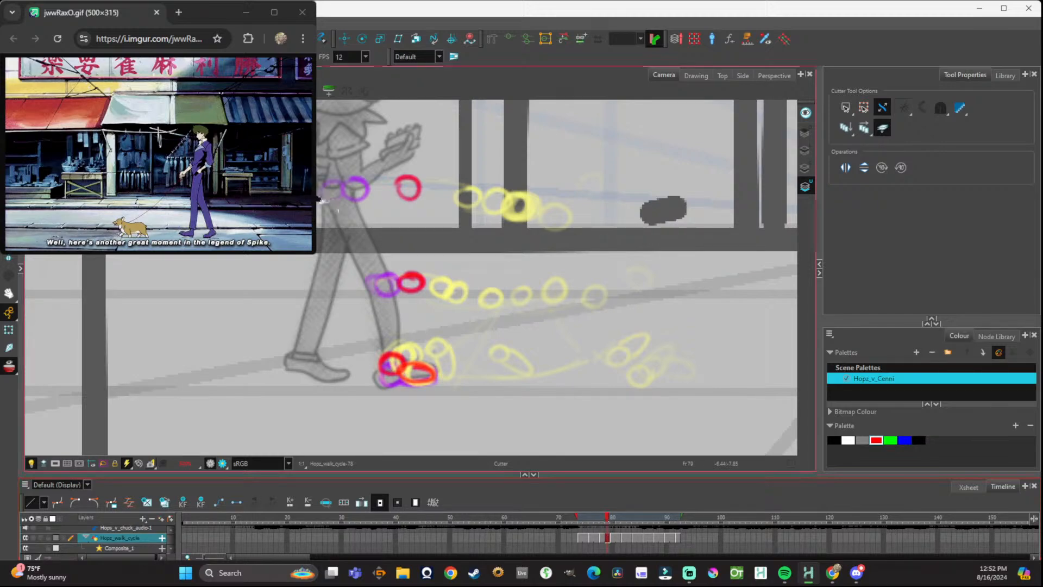
key("alt+b")
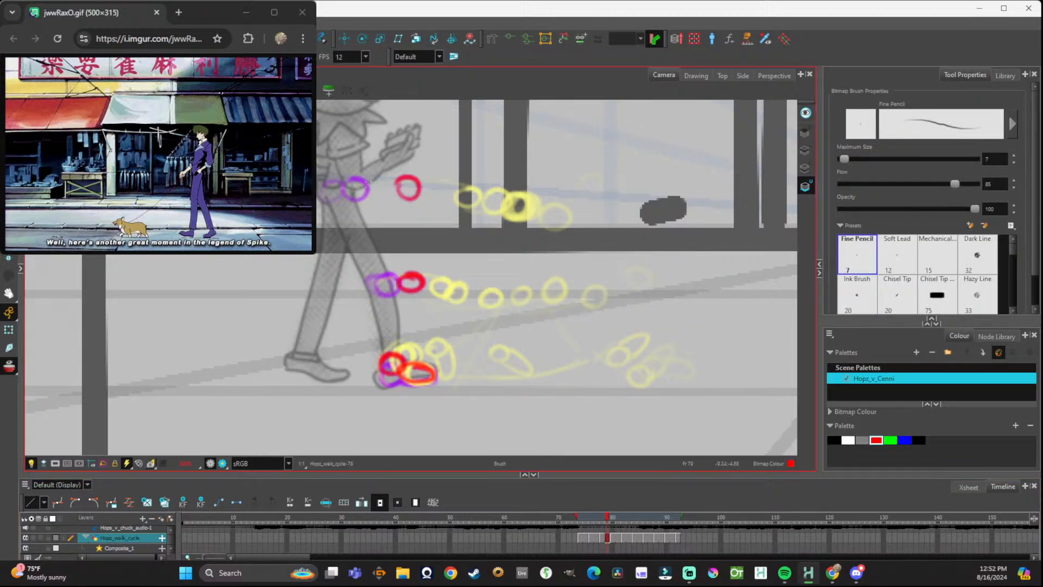
mouse_move(363, 163)
left_mouse_down()
mouse_move(469, 173)
mouse_move(532, 201)
mouse_move(589, 208)
mouse_move(623, 185)
left_mouse_up()
key("ctrl+z")
mouse_move(326, 183)
left_mouse_down()
mouse_move(461, 174)
mouse_move(538, 200)
mouse_move(593, 155)
left_mouse_up()
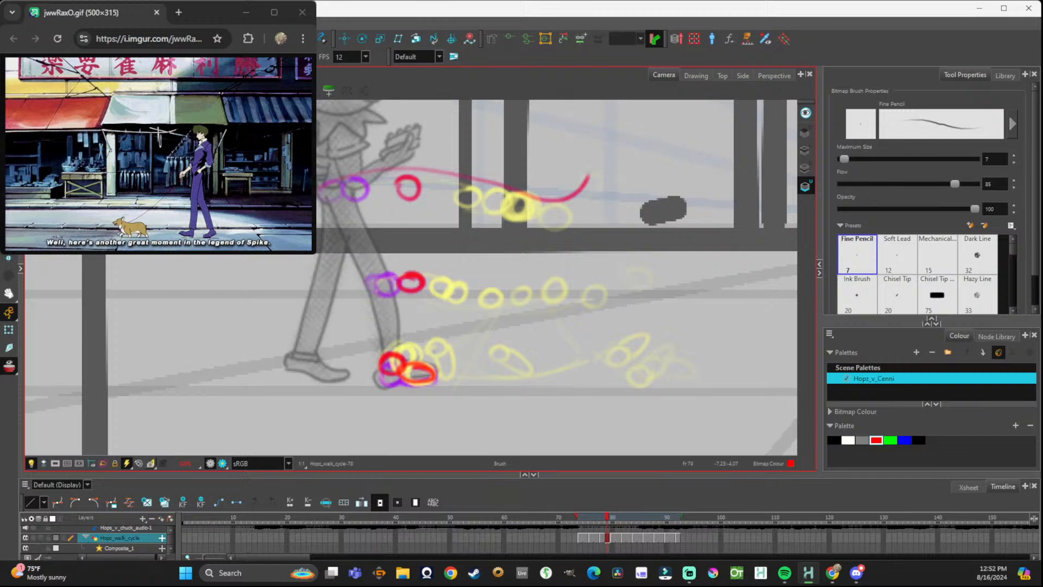
mouse_move(402, 272)
left_mouse_down()
mouse_move(481, 290)
mouse_move(652, 256)
left_mouse_up()
key("ctrl+z")
mouse_move(380, 274)
left_mouse_down()
mouse_move(435, 272)
mouse_move(516, 293)
mouse_move(558, 278)
left_mouse_up()
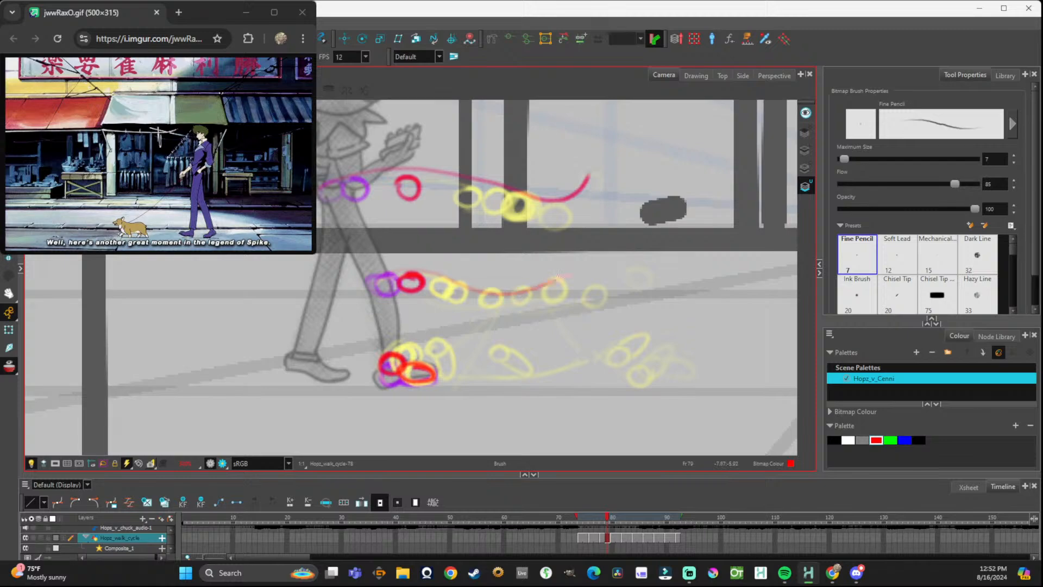
key("alt+s")
key("ctrl+z")
key("ctrl+z")
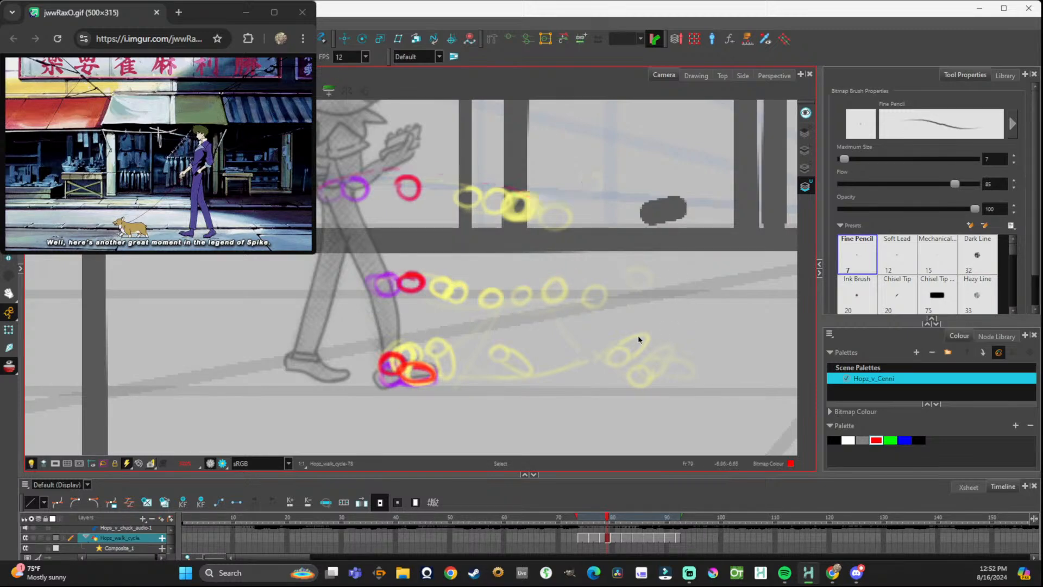
key("ctrl+z")
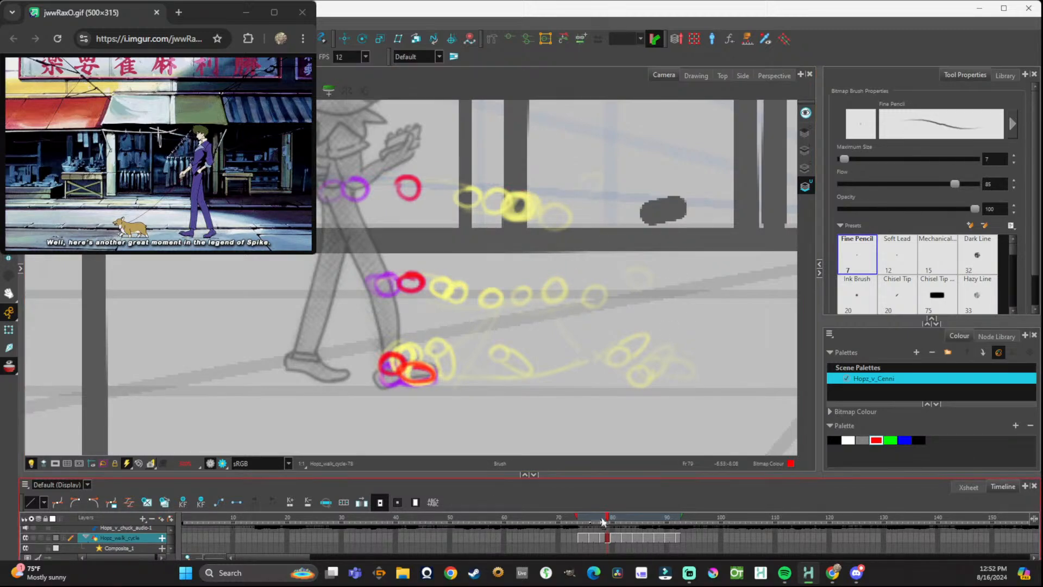
Move the ankle and foot markers on frame 86 back toward the previous pose and rotate the toe further down.
mouse_move(684, 519)
left_mouse_down()
mouse_move(595, 517)
mouse_move(657, 524)
mouse_move(645, 523)
left_mouse_up()
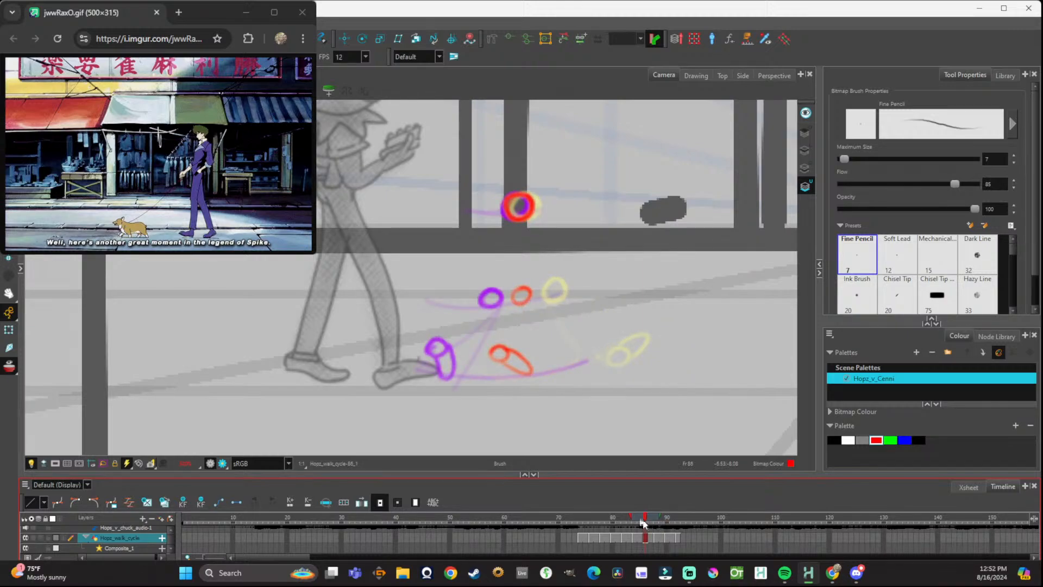
left_click_drag(477, 336, 548, 377)
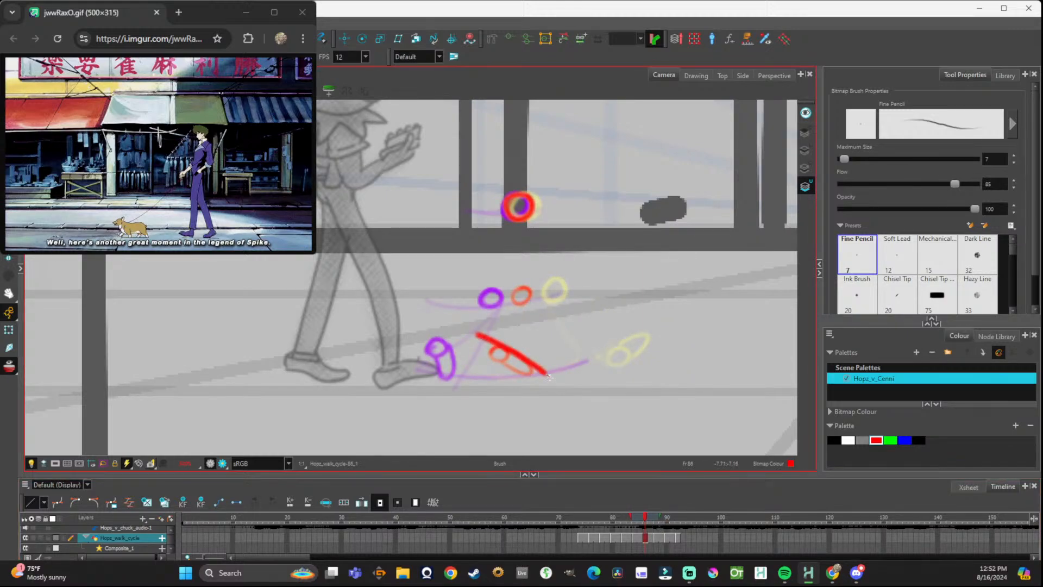
key("ctrl+z")
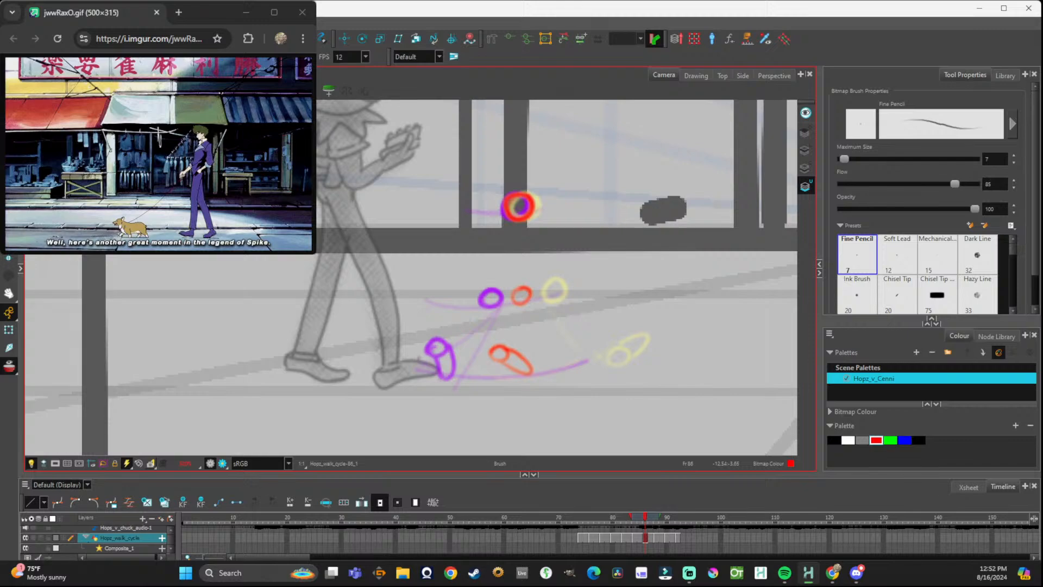
key("alt+t")
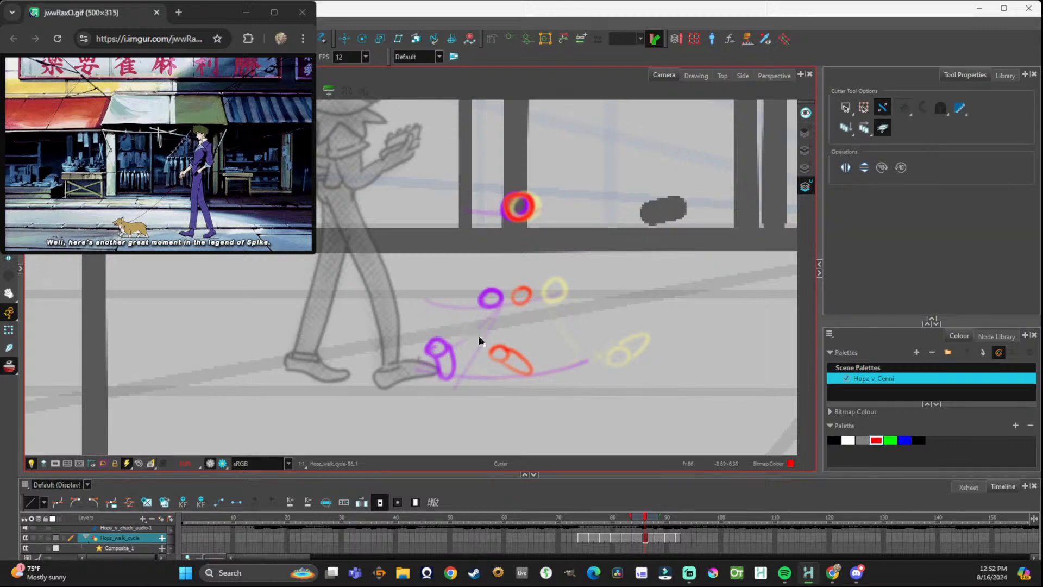
mouse_move(522, 385)
left_mouse_down()
mouse_move(542, 381)
mouse_move(493, 363)
mouse_move(524, 344)
mouse_move(495, 360)
left_mouse_up()
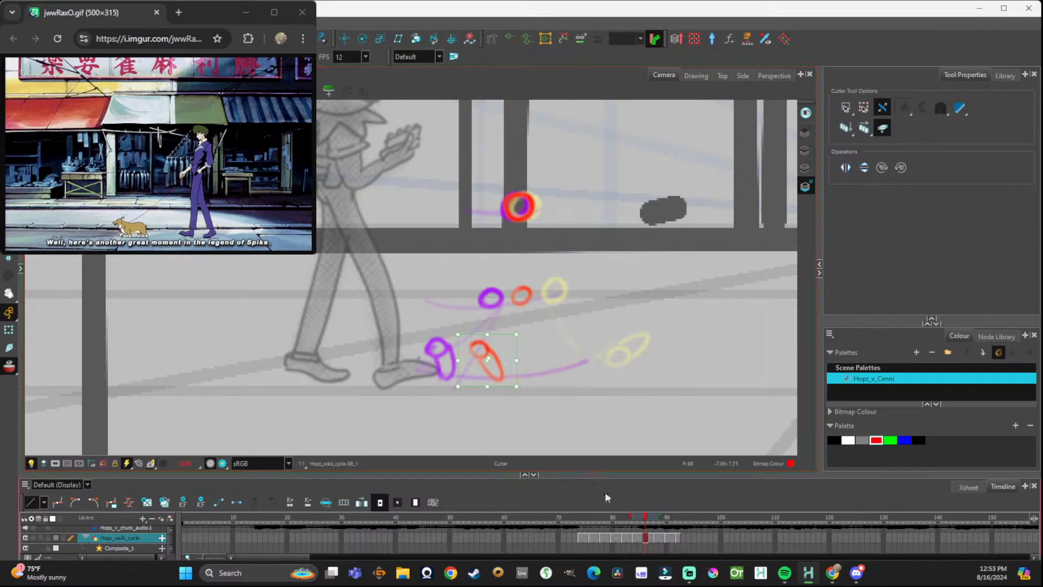
Move all the leg markers on frame 92 slightly back and down, closer to the previous pose.
left_click_drag(648, 522, 681, 528)
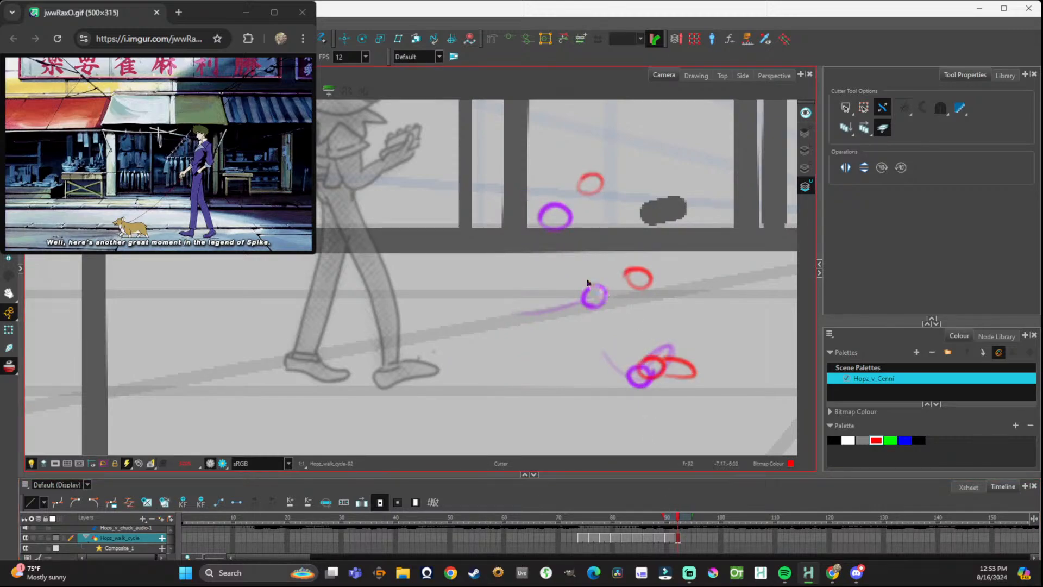
left_click_drag(522, 129, 878, 416)
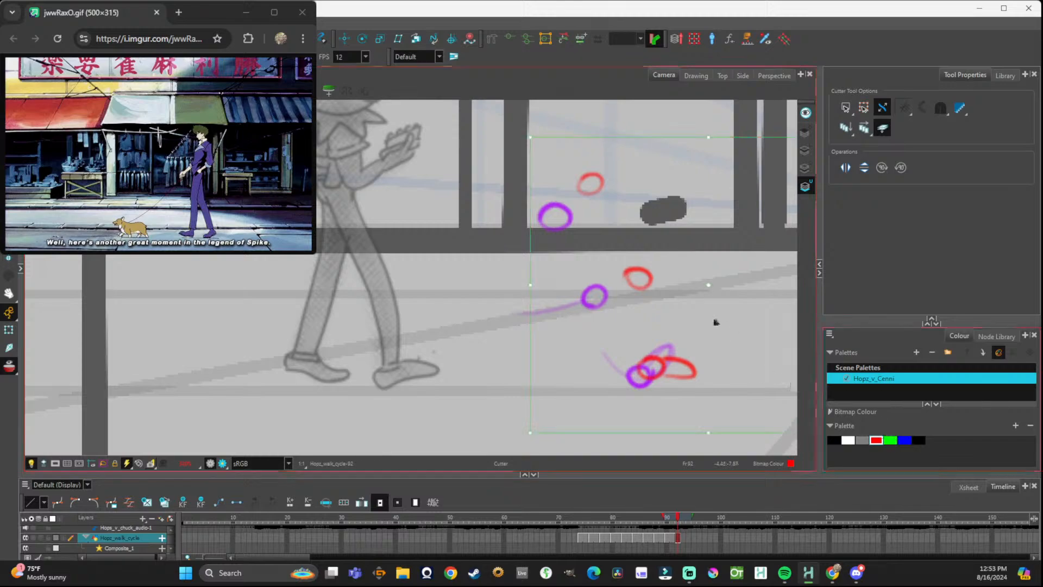
left_click_drag(651, 284, 643, 309)
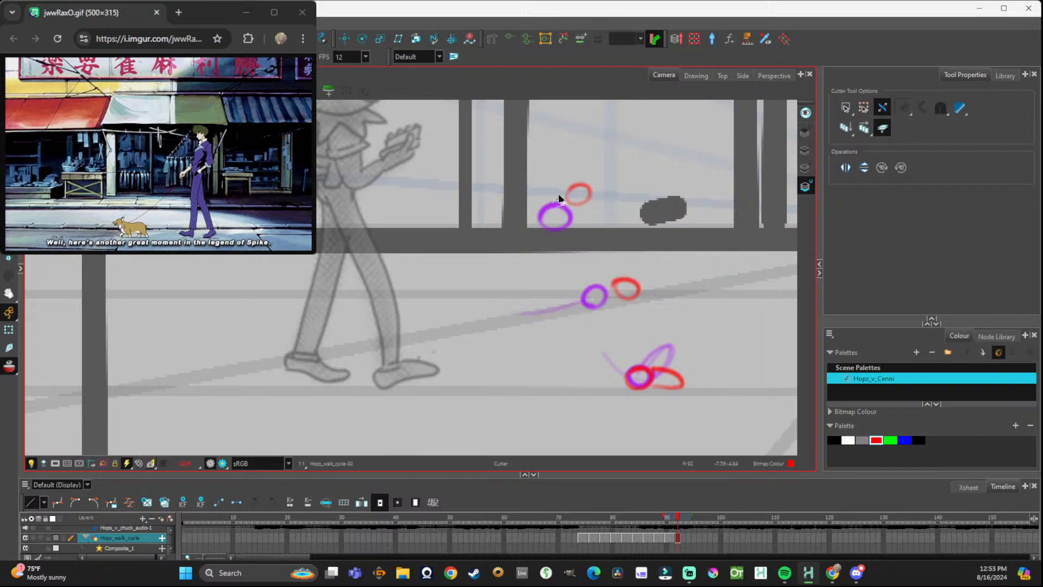
Adjust the hip marker's position on frame 90 relative to the hips of the neighbouring poses.
left_click_drag(679, 523, 669, 519)
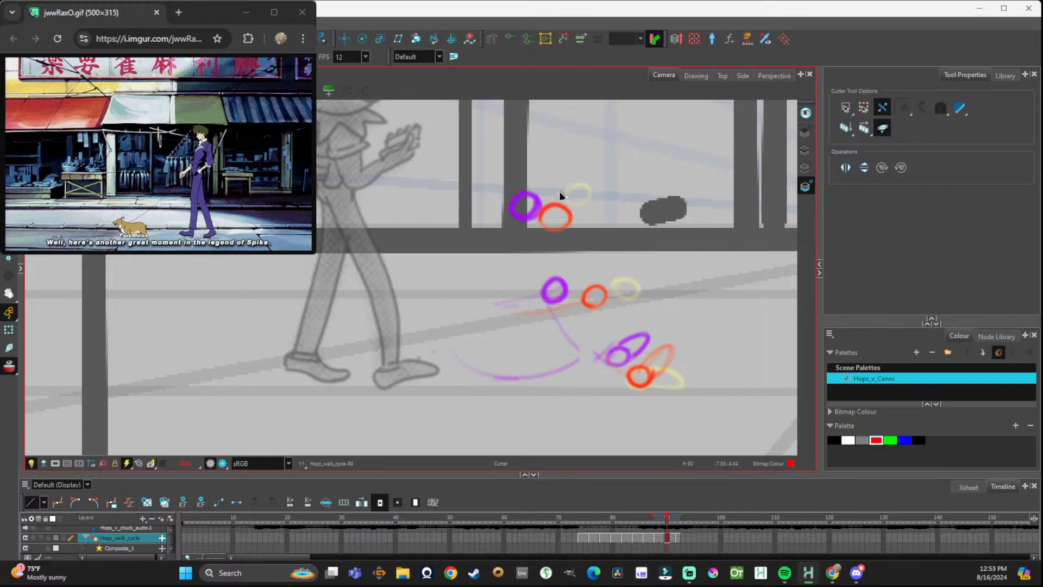
mouse_move(588, 263)
left_mouse_down()
mouse_move(566, 198)
mouse_move(556, 209)
left_mouse_up()
key("ctrl+z")
mouse_move(603, 185)
left_mouse_down()
mouse_move(521, 232)
mouse_move(567, 213)
left_mouse_up()
Replay the reference GIF and, with the Fine Pencil brush, outline the thigh and shin between the markers on frames 74 and 76.
mouse_move(668, 520)
left_mouse_down()
mouse_move(601, 520)
mouse_move(571, 501)
mouse_move(705, 506)
mouse_move(583, 504)
left_mouse_up()
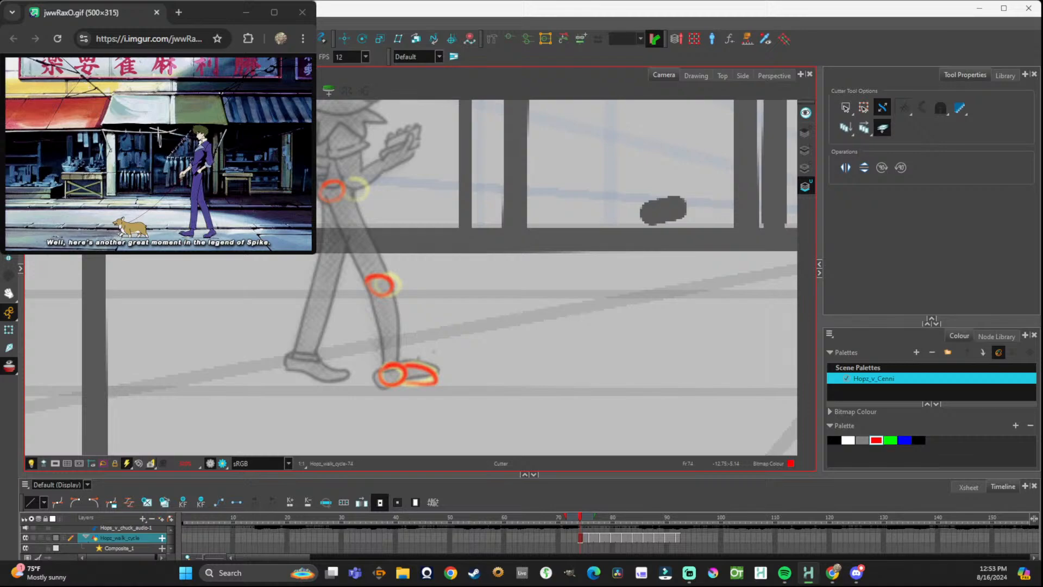
left_click(218, 158)
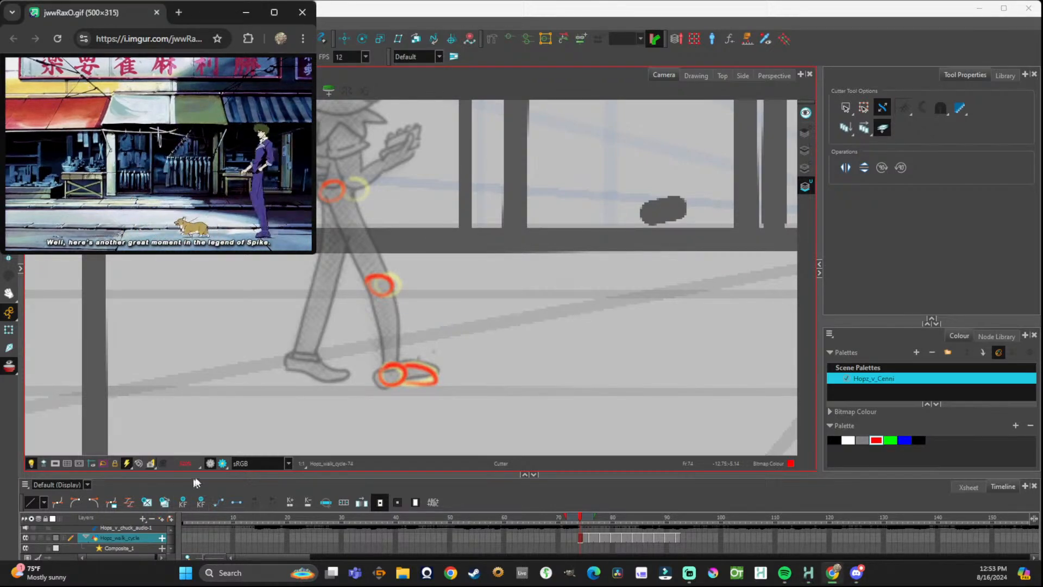
left_click(474, 349)
key("alt+b")
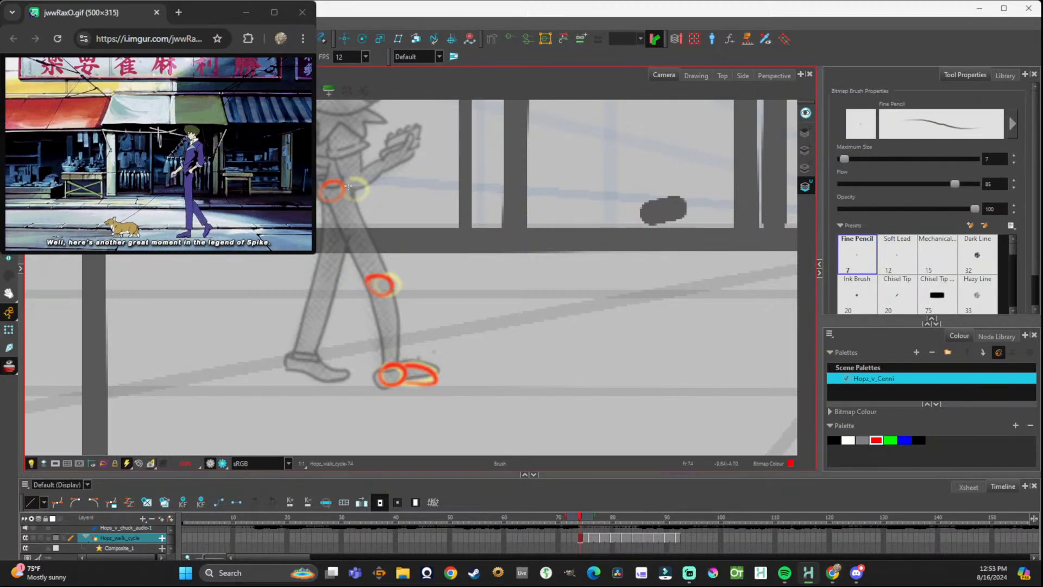
left_click_drag(348, 192, 382, 268)
left_click_drag(351, 195, 390, 274)
mouse_move(323, 200)
left_mouse_down()
mouse_move(369, 289)
mouse_move(377, 367)
left_mouse_up()
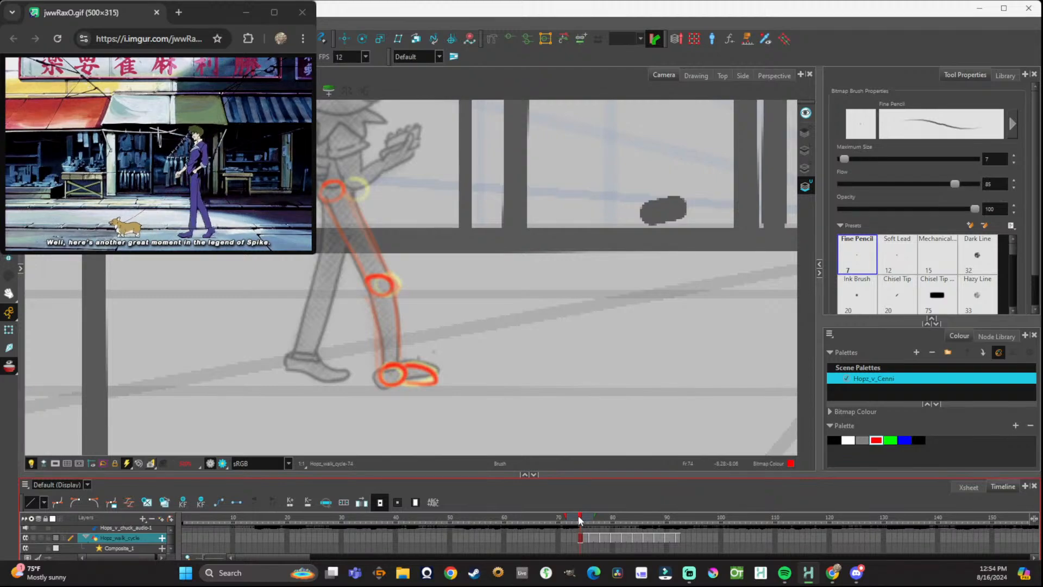
left_click_drag(580, 520, 591, 522)
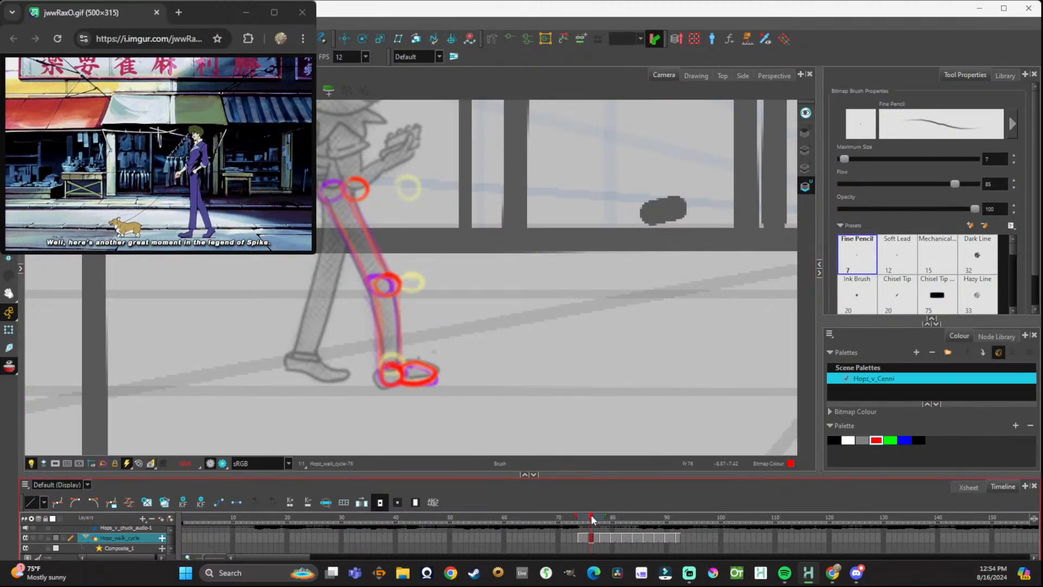
Outline the thigh and shin on frame 78, connecting the hip, knee and ankle markers.
left_click_drag(592, 519, 601, 520)
left_click_drag(418, 188, 418, 274)
mouse_move(400, 185)
left_mouse_down()
mouse_move(402, 289)
mouse_move(387, 348)
left_mouse_up()
left_click_drag(396, 299, 378, 376)
left_click_drag(420, 288, 402, 356)
left_click_drag(416, 312, 396, 370)
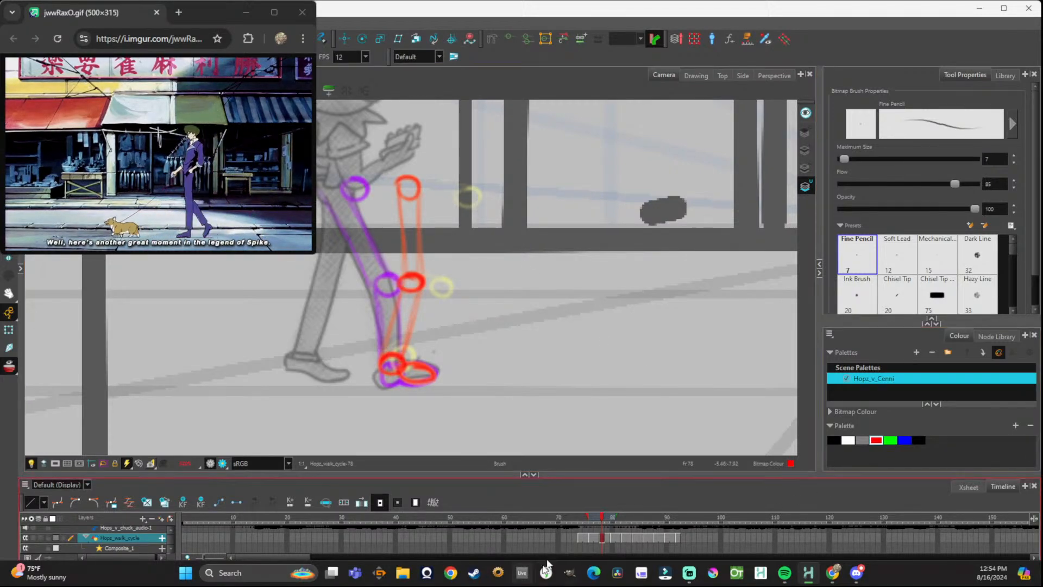
Outline the thigh and shin on frame 80 from hip to ankle, undoing and redrawing the first strokes.
left_click(617, 516)
left_click(613, 517)
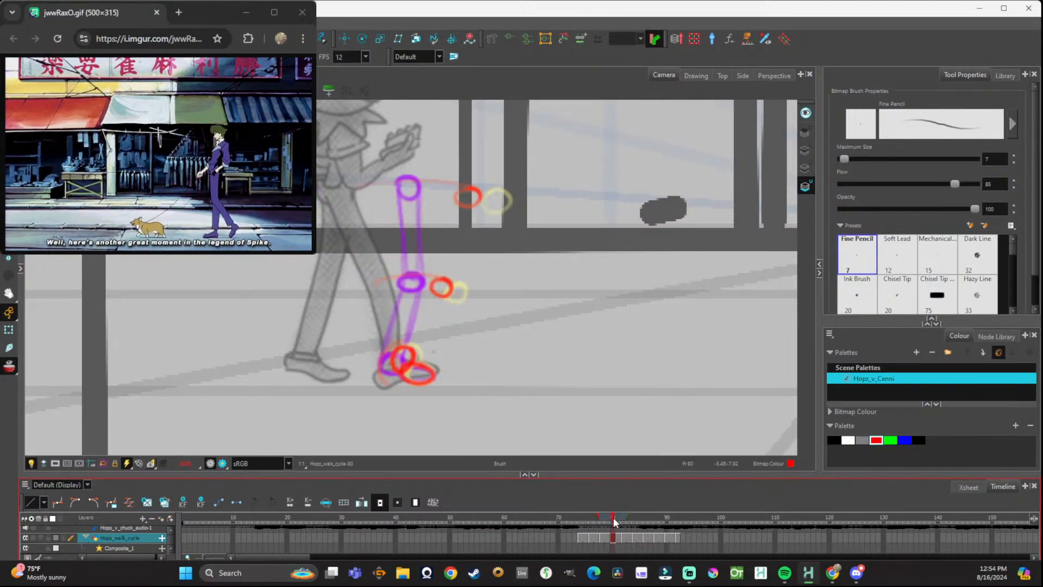
left_click_drag(478, 196, 447, 281)
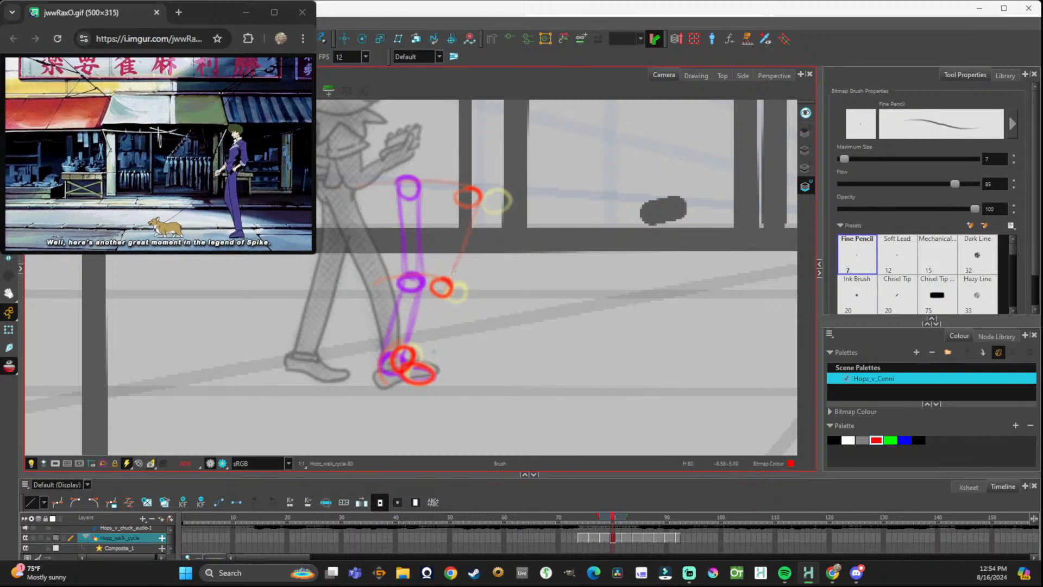
left_click_drag(460, 185, 413, 310)
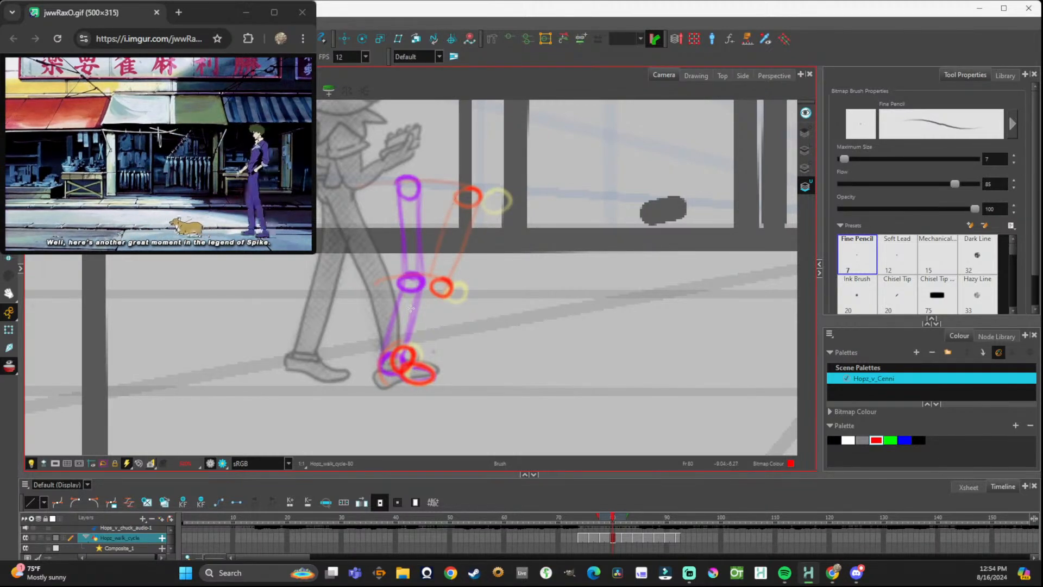
key("ctrl+z")
key("ctrl+z")
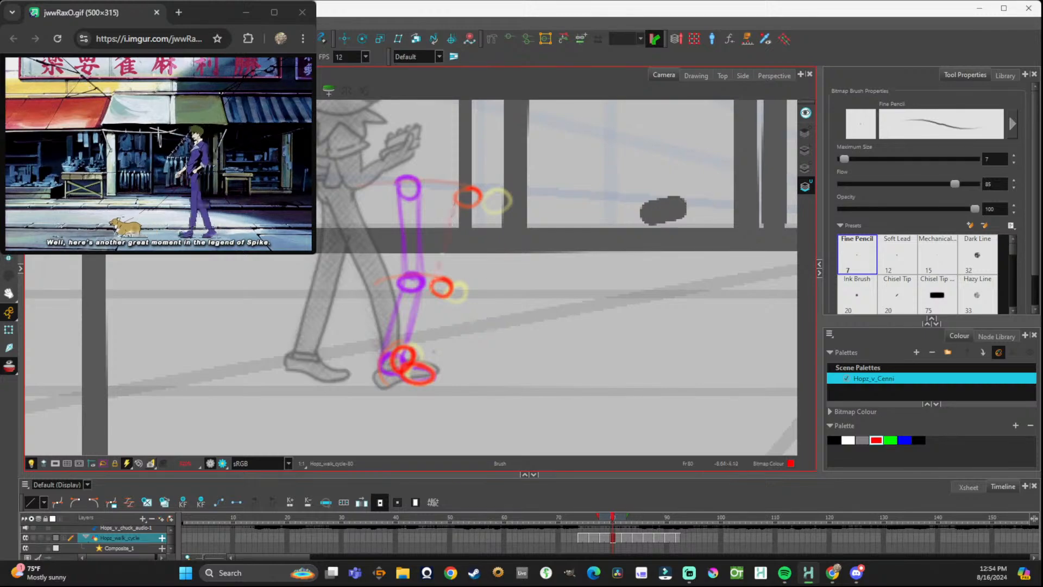
mouse_move(476, 203)
left_mouse_down()
mouse_move(447, 290)
mouse_move(455, 195)
mouse_move(428, 308)
mouse_move(448, 281)
mouse_move(415, 347)
left_mouse_up()
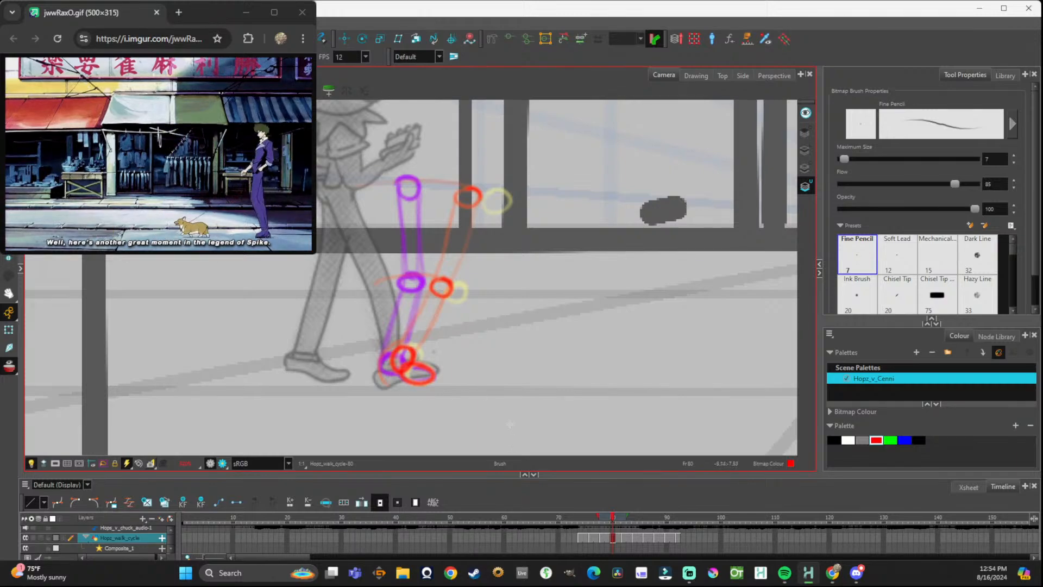
Outline the thigh and shin on frame 82, undoing and redrawing the lines between the markers, and go to frame 84.
left_click(621, 537)
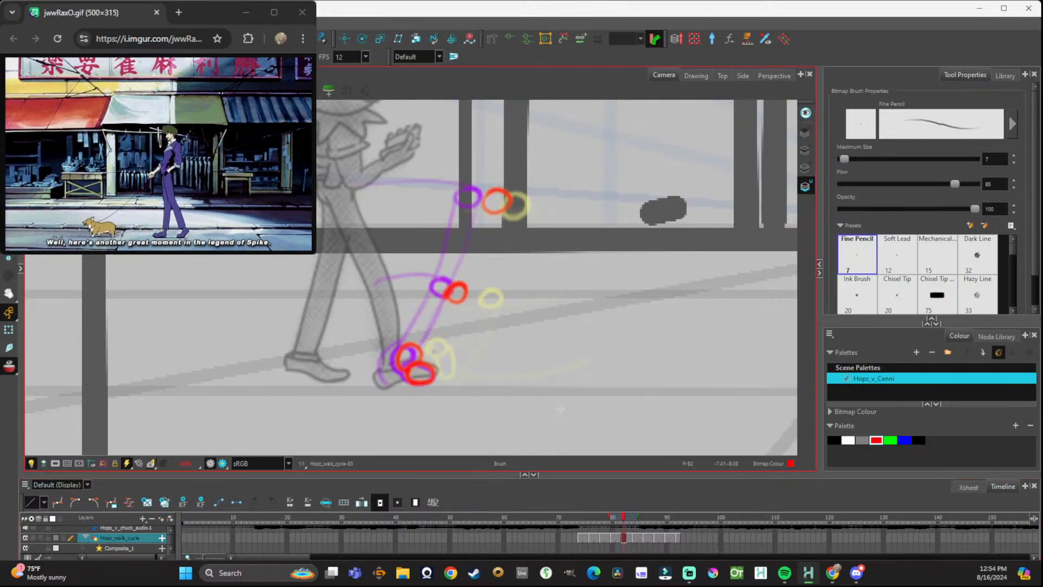
left_click_drag(489, 191, 446, 285)
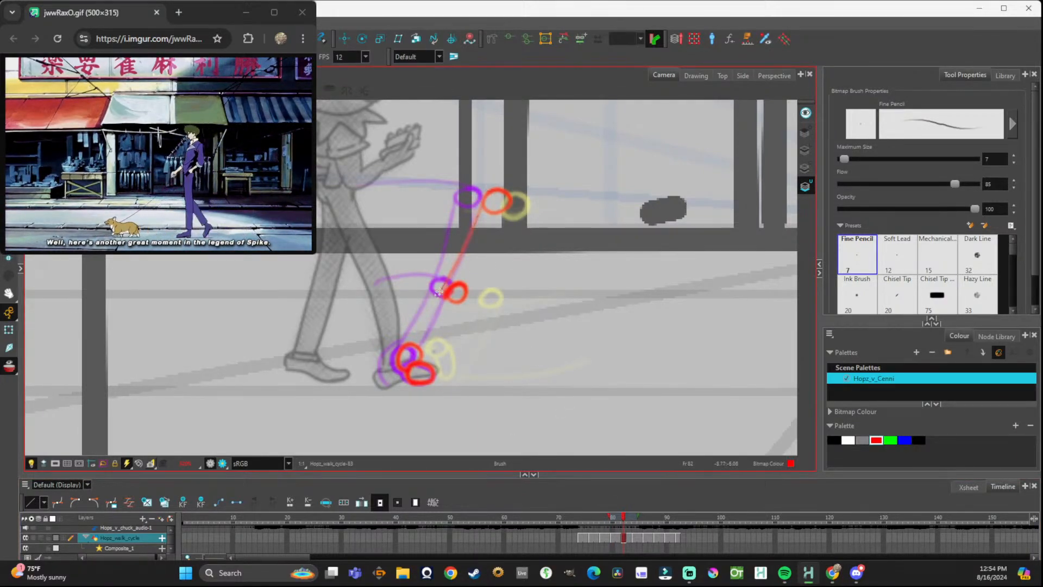
mouse_move(512, 192)
left_mouse_down()
mouse_move(461, 299)
mouse_move(466, 289)
mouse_move(421, 347)
left_mouse_up()
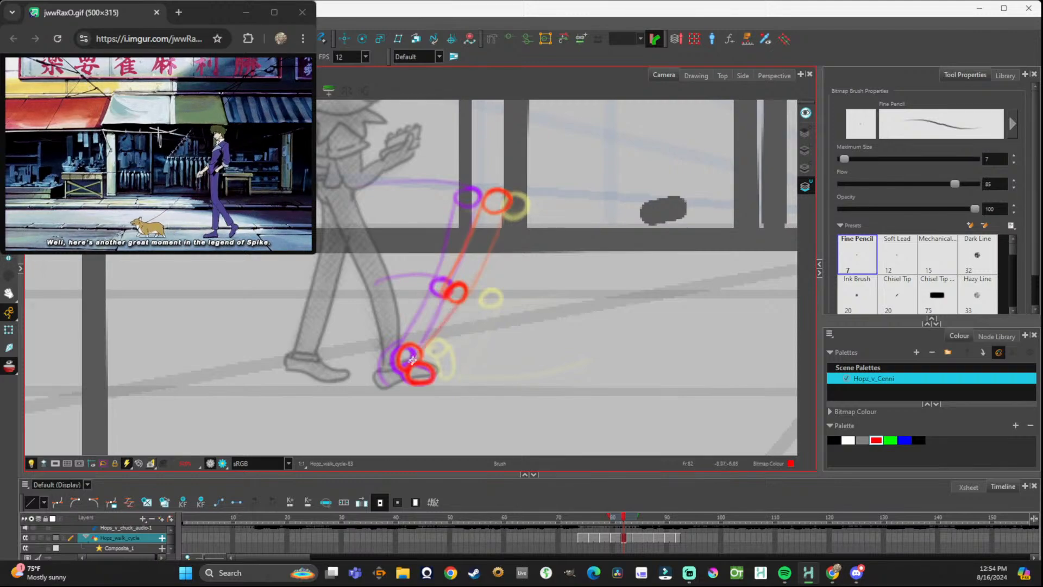
left_click_drag(447, 297, 404, 344)
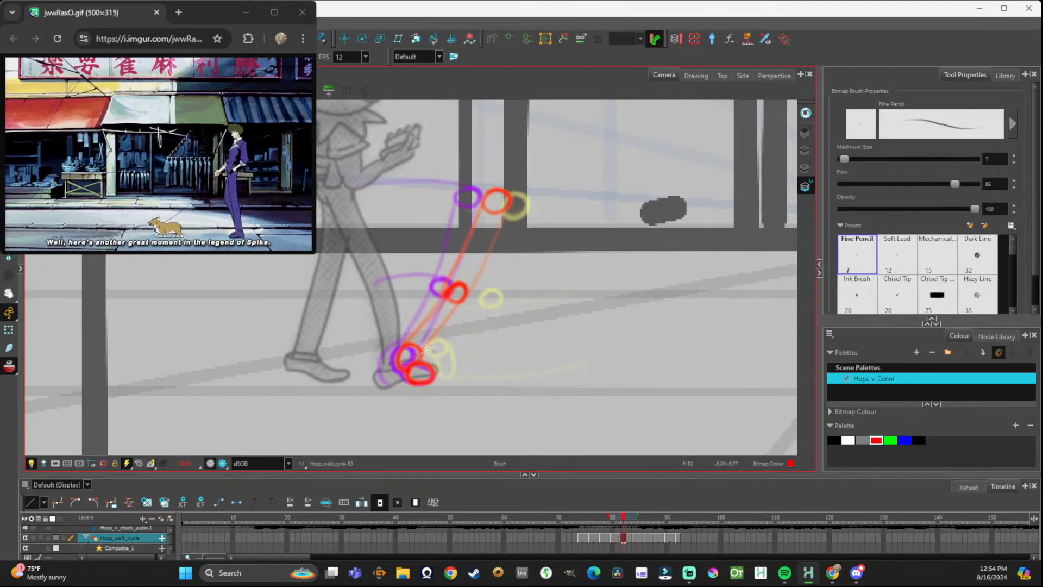
mouse_move(492, 204)
left_mouse_down()
mouse_move(448, 290)
mouse_move(467, 287)
left_mouse_up()
key("ctrl+z")
key("ctrl+z")
key("ctrl+z")
key("ctrl+z")
key("ctrl+z")
key("ctrl+z")
mouse_move(454, 285)
left_mouse_down()
mouse_move(486, 189)
mouse_move(506, 199)
mouse_move(463, 297)
mouse_move(477, 276)
mouse_move(401, 345)
left_mouse_up()
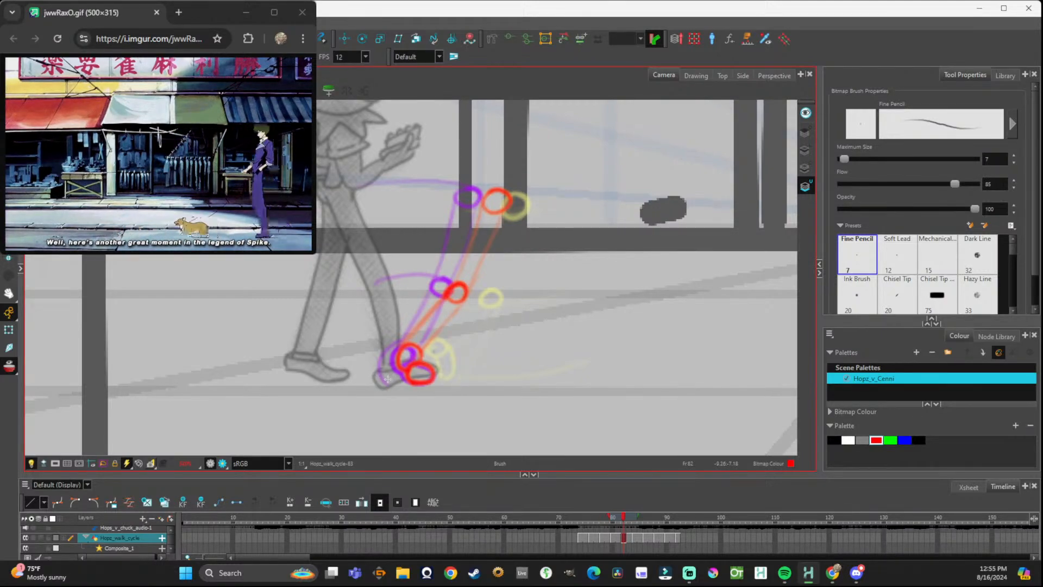
left_click_drag(628, 522, 634, 520)
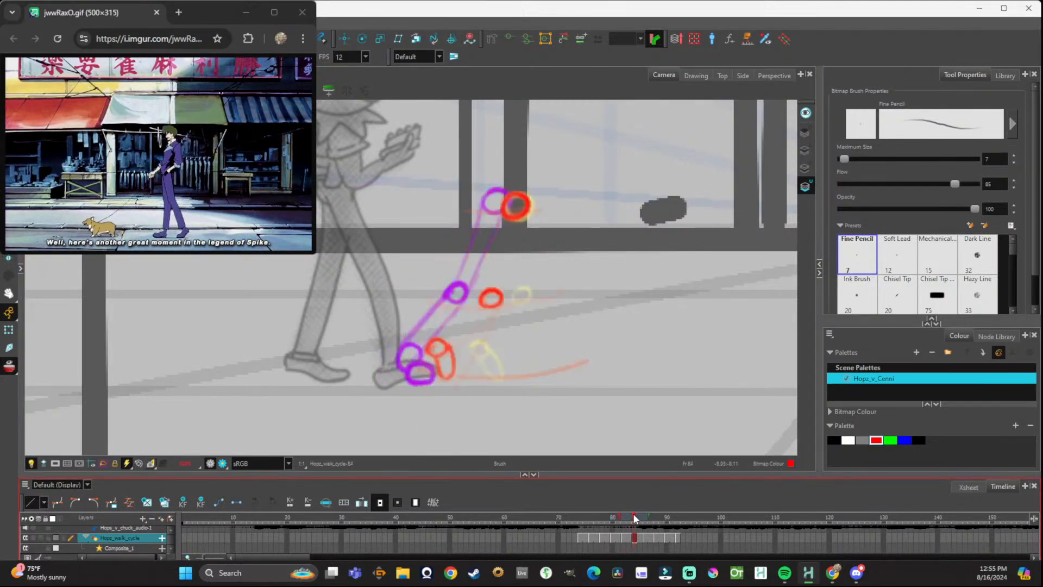
Outline the thigh and shin on frames 84 and 86, connecting the hip, knee and ankle markers.
mouse_move(435, 337)
left_mouse_down()
mouse_move(491, 292)
mouse_move(433, 332)
mouse_move(474, 297)
mouse_move(458, 319)
mouse_move(494, 303)
mouse_move(448, 344)
left_mouse_up()
mouse_move(520, 220)
left_mouse_down()
mouse_move(516, 251)
mouse_move(521, 204)
mouse_move(504, 206)
mouse_move(478, 304)
left_mouse_up()
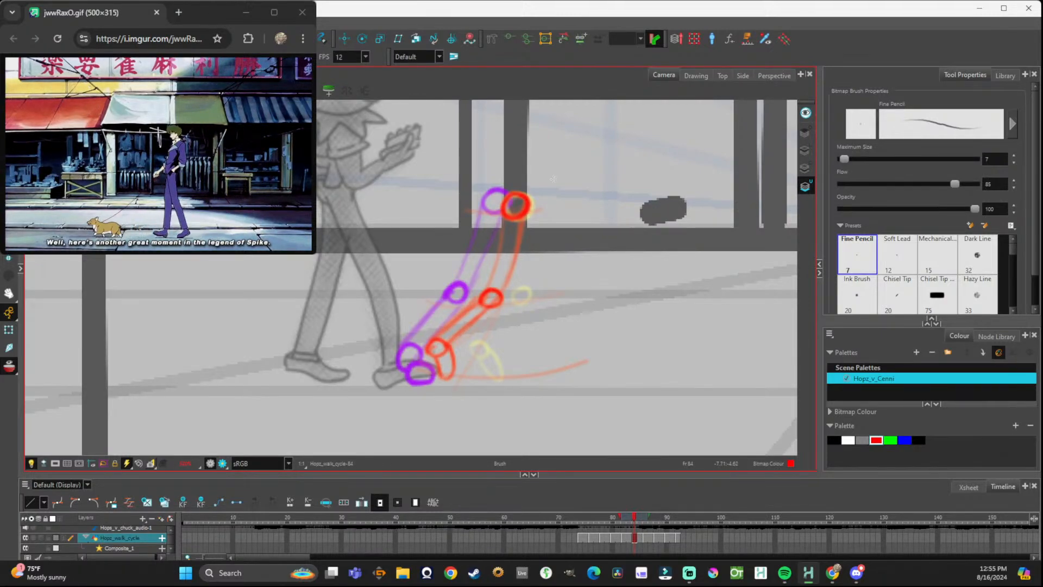
left_click(644, 539)
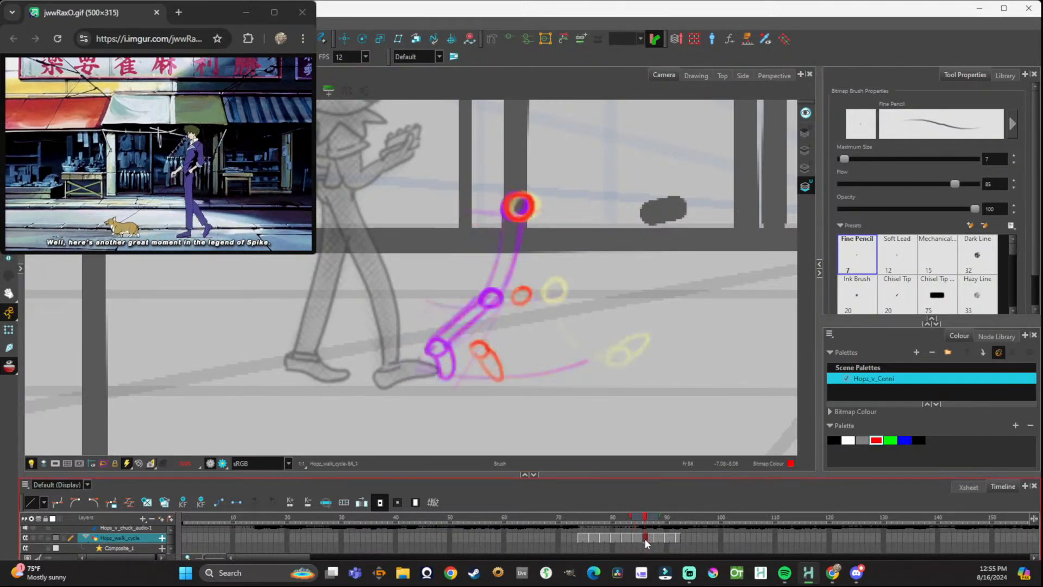
left_click_drag(474, 344, 516, 287)
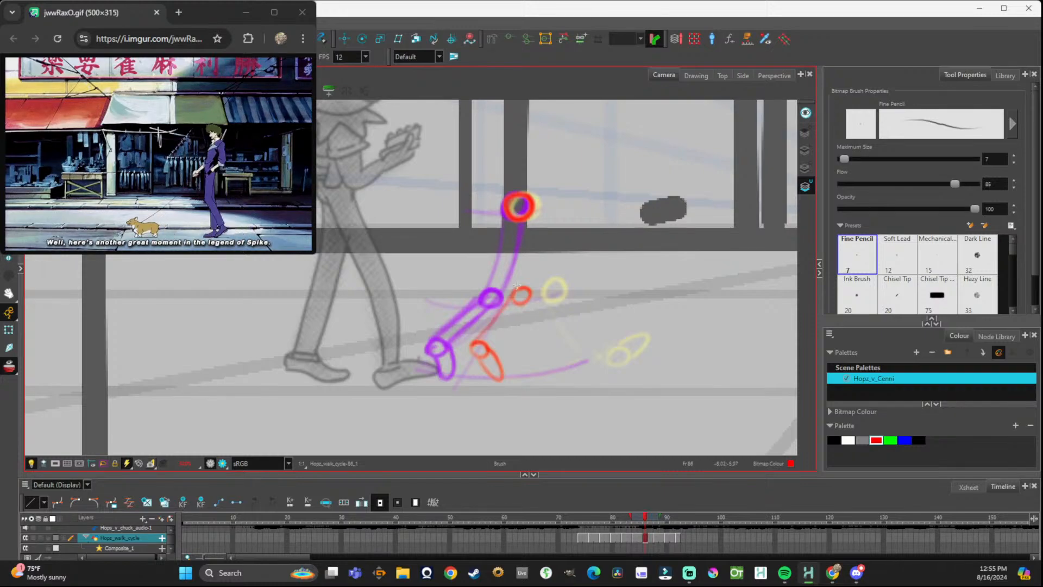
mouse_move(501, 335)
left_mouse_down()
mouse_move(531, 290)
mouse_move(481, 349)
mouse_move(512, 290)
mouse_move(506, 213)
left_mouse_up()
mouse_move(527, 288)
left_mouse_down()
mouse_move(534, 220)
mouse_move(535, 286)
left_mouse_up()
left_click_drag(535, 210, 532, 300)
mouse_move(532, 301)
left_mouse_down()
mouse_move(536, 210)
mouse_move(496, 343)
mouse_move(516, 318)
mouse_move(513, 299)
left_mouse_up()
left_click_drag(513, 299, 483, 341)
Outline the thigh and shin on frame 88 from the hip marker through the knee to the forward ankle.
left_click(662, 538)
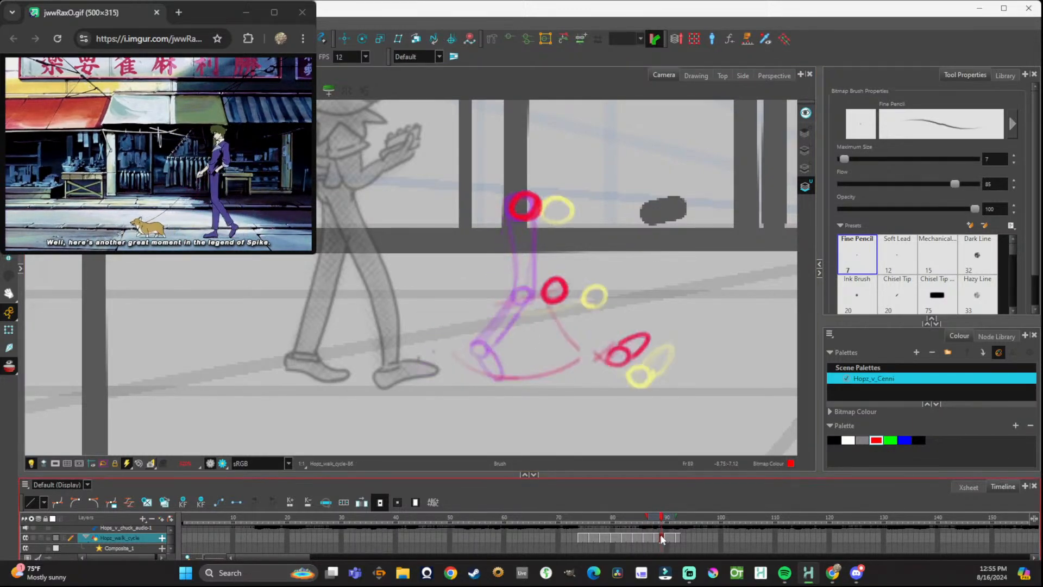
left_click(658, 538)
mouse_move(541, 216)
left_mouse_down()
mouse_move(556, 285)
mouse_move(558, 277)
left_mouse_up()
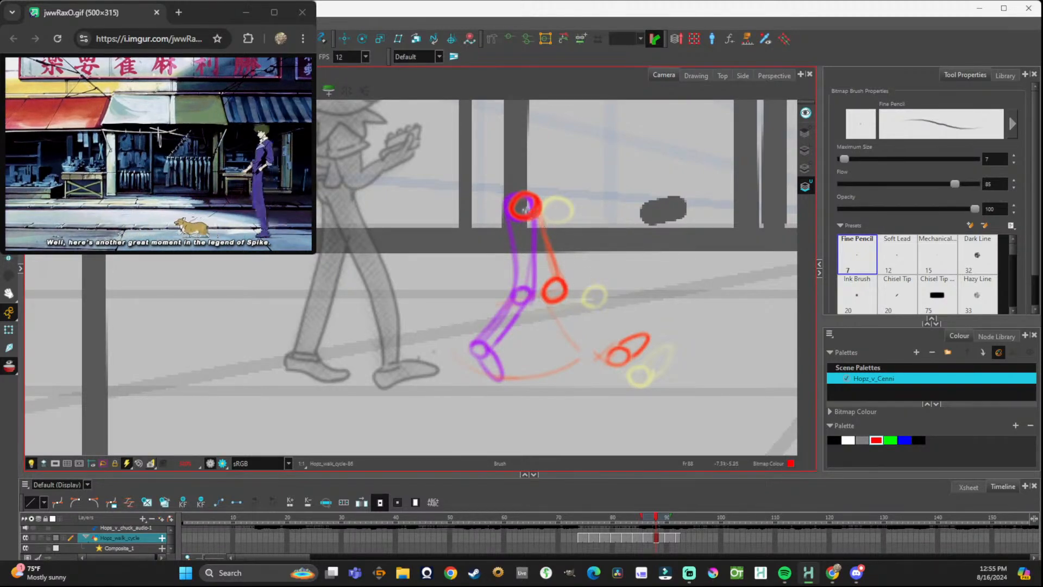
mouse_move(524, 207)
left_mouse_down()
mouse_move(546, 296)
mouse_move(560, 281)
mouse_move(605, 338)
left_mouse_up()
mouse_move(568, 294)
left_mouse_down()
mouse_move(618, 349)
mouse_move(546, 296)
mouse_move(607, 356)
mouse_move(545, 296)
mouse_move(611, 362)
left_mouse_up()
left_click_drag(558, 317, 607, 359)
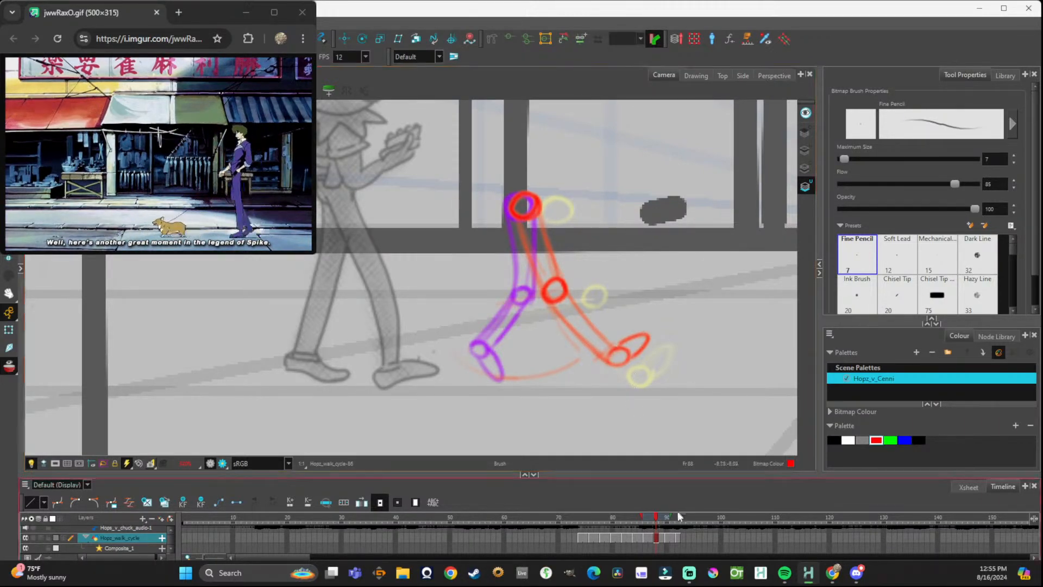
Outline the nearly straight leg on frame 91, joining the hip, knee and planted heel markers with strengthened strokes.
left_click_drag(663, 538, 670, 537)
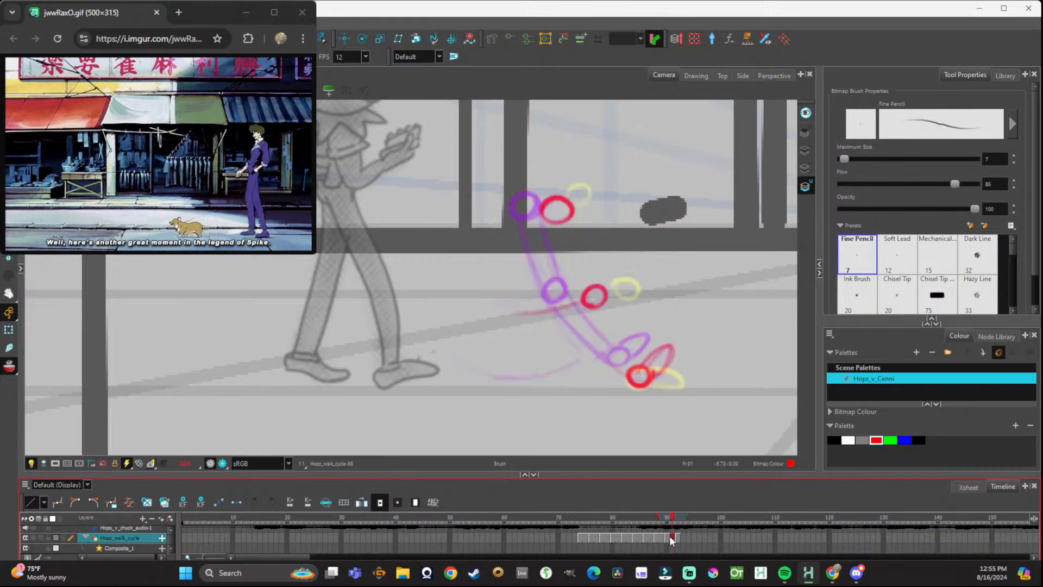
mouse_move(548, 219)
left_mouse_down()
mouse_move(589, 302)
mouse_move(571, 207)
mouse_move(600, 282)
mouse_move(571, 200)
mouse_move(600, 285)
left_mouse_up()
left_click_drag(586, 247, 603, 288)
mouse_move(607, 298)
left_mouse_down()
mouse_move(636, 362)
mouse_move(602, 329)
mouse_move(616, 356)
left_mouse_up()
left_click_drag(599, 333, 624, 377)
left_click_drag(592, 303, 634, 380)
left_click_drag(598, 284, 641, 370)
left_click_drag(606, 302, 640, 363)
left_click_drag(587, 252, 622, 326)
left_click_drag(572, 215, 619, 371)
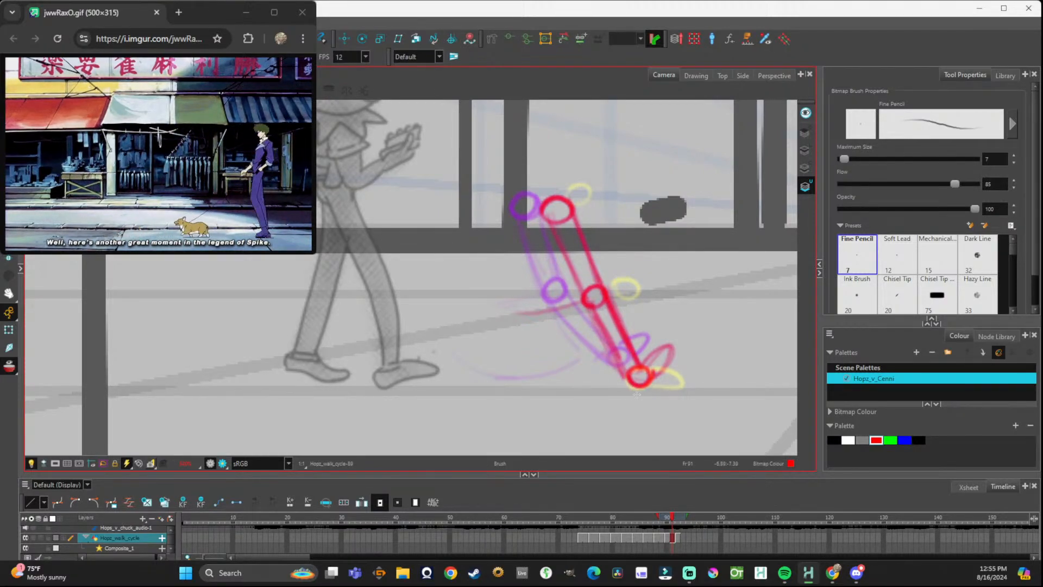
Extend the final pose's exposure to frame 93 and outline its thigh and shin between the markers.
left_click(679, 536)
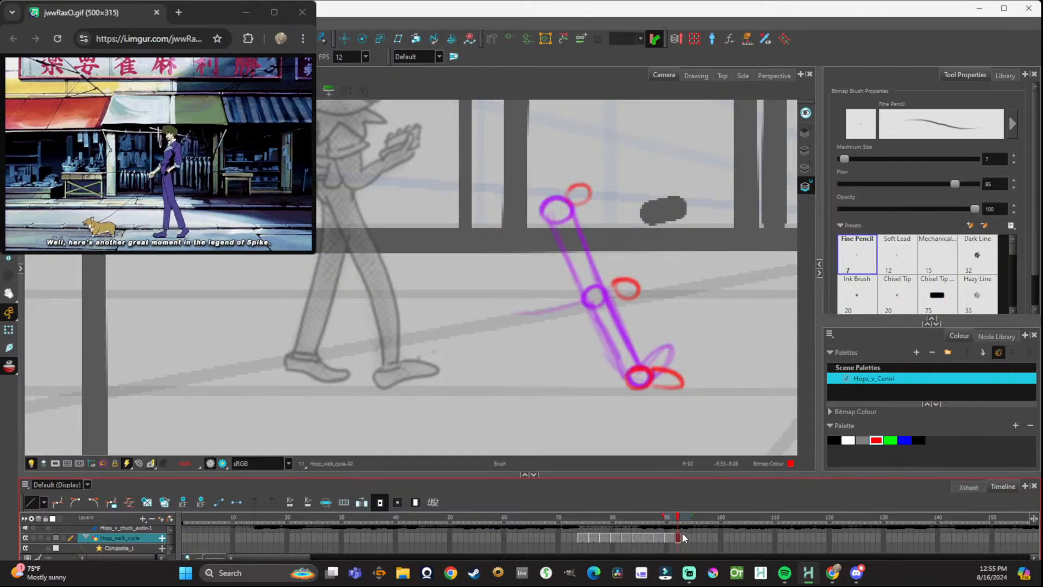
left_click(682, 536)
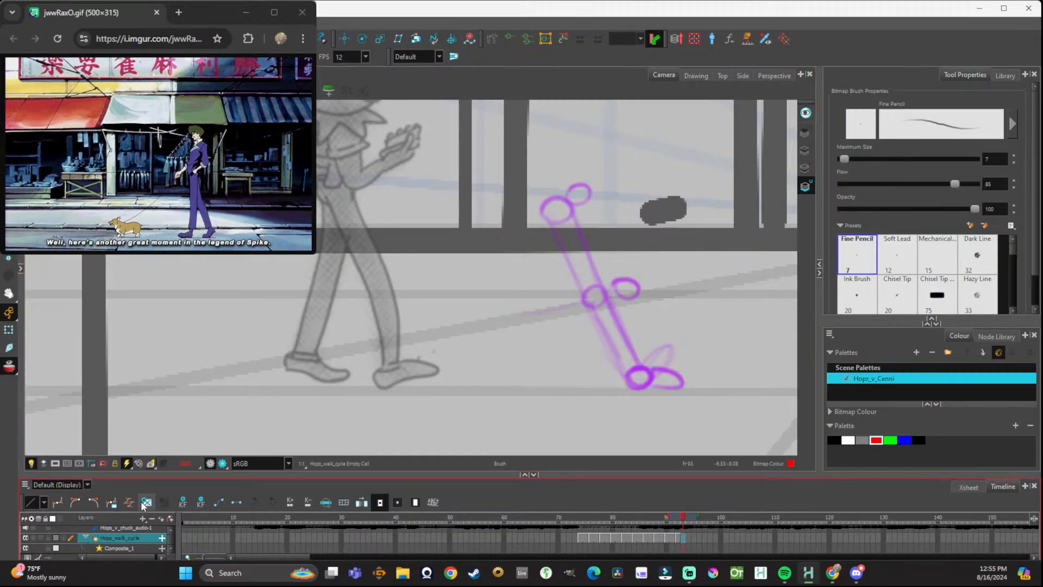
left_click(362, 502)
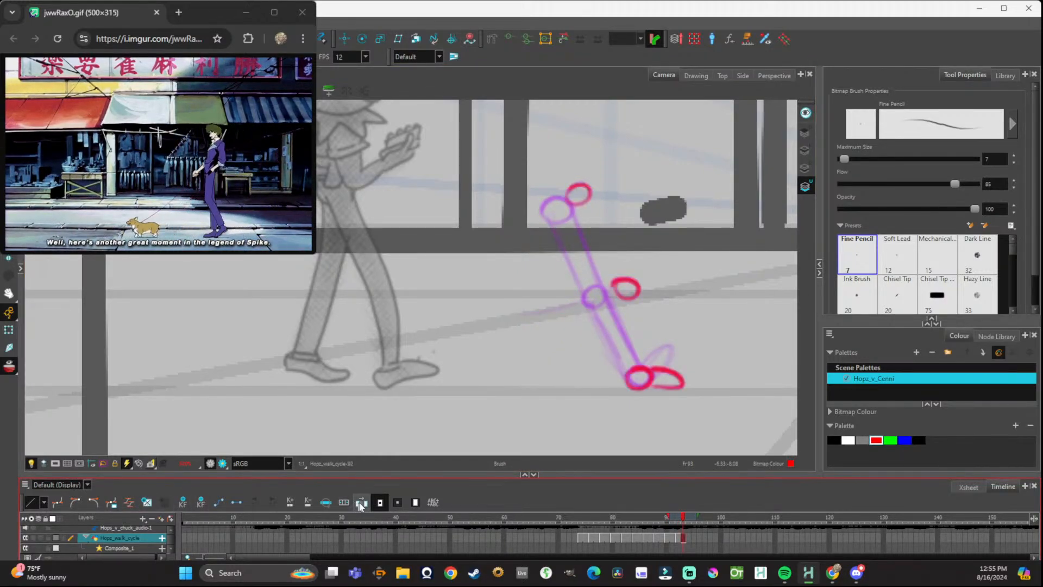
mouse_move(589, 193)
left_mouse_down()
mouse_move(634, 288)
mouse_move(621, 248)
mouse_move(584, 215)
mouse_move(614, 290)
mouse_move(573, 206)
mouse_move(618, 288)
mouse_move(599, 209)
mouse_move(627, 256)
mouse_move(592, 197)
mouse_move(641, 318)
mouse_move(641, 298)
mouse_move(647, 373)
left_mouse_up()
left_click_drag(644, 307, 646, 375)
left_click_drag(619, 288, 629, 376)
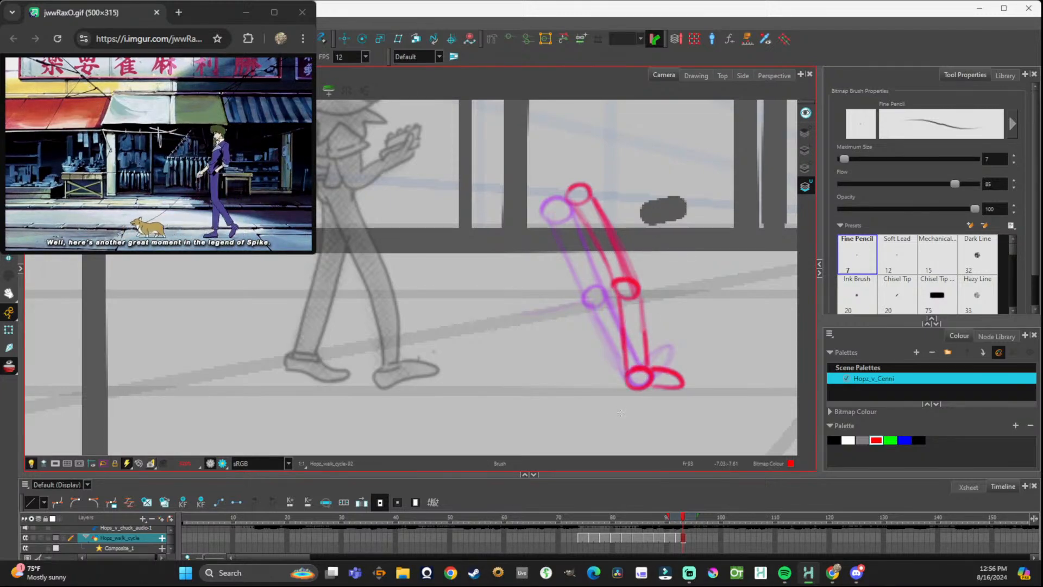
left_click_drag(640, 293, 643, 365)
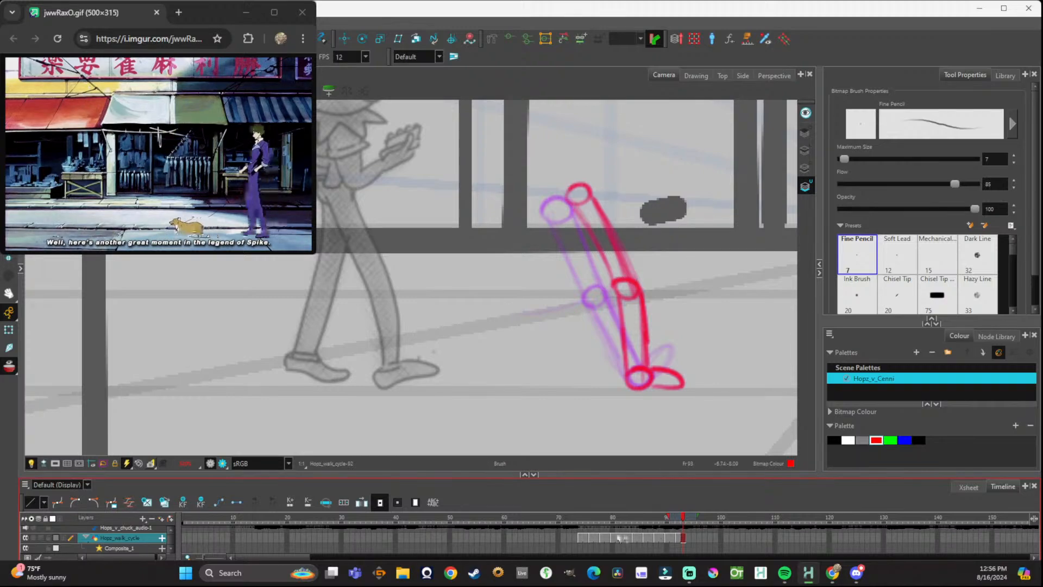
Go back to frame 76 and strengthen the thigh and shin outlines, undoing stray strokes and redrawing the shin's front line.
left_click(584, 538)
mouse_move(587, 516)
left_mouse_down()
mouse_move(614, 519)
mouse_move(592, 520)
left_mouse_up()
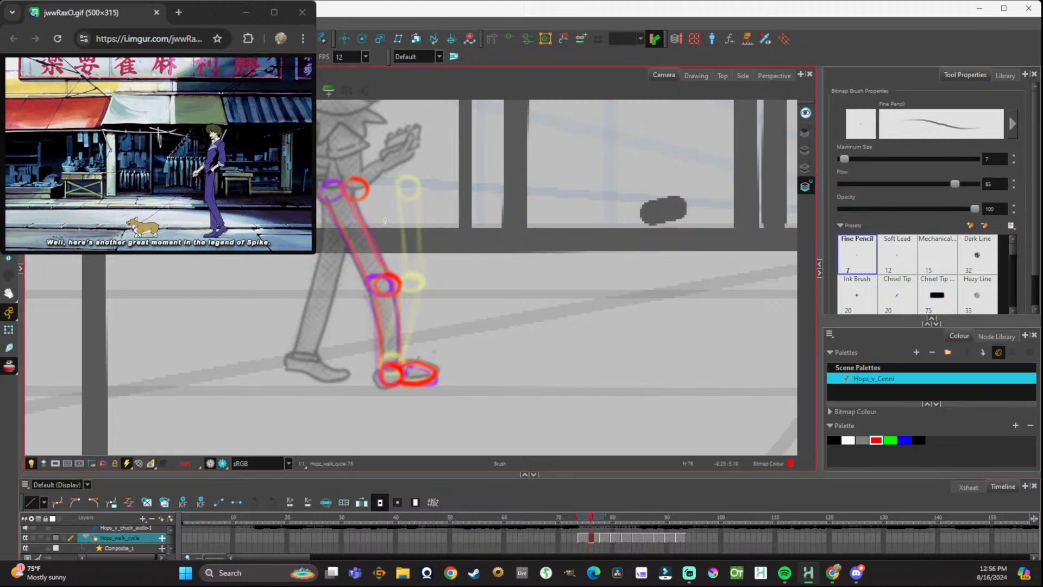
left_click_drag(369, 187, 390, 278)
left_click_drag(378, 236, 389, 272)
mouse_move(350, 198)
left_mouse_down()
mouse_move(380, 318)
mouse_move(373, 271)
mouse_move(382, 364)
left_mouse_up()
mouse_move(378, 320)
left_mouse_down()
mouse_move(379, 345)
mouse_move(395, 296)
mouse_move(395, 357)
mouse_move(395, 283)
left_mouse_up()
mouse_move(398, 305)
left_mouse_down()
mouse_move(401, 368)
mouse_move(399, 285)
mouse_move(372, 183)
mouse_move(402, 282)
left_mouse_up()
left_click_drag(392, 241, 398, 253)
key("ctrl+z")
key("ctrl+z")
key("ctrl+z")
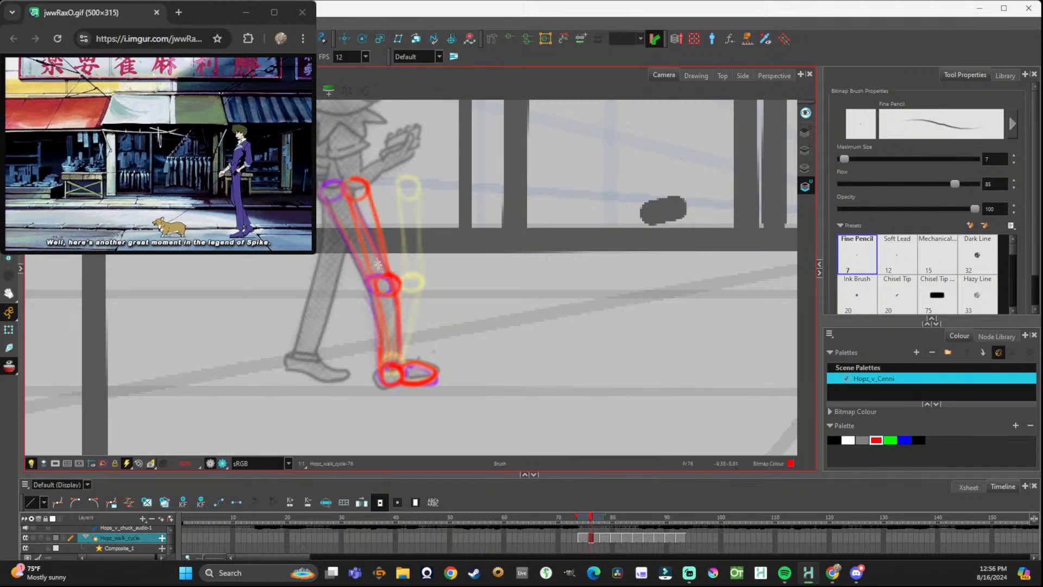
left_click_drag(398, 288, 403, 364)
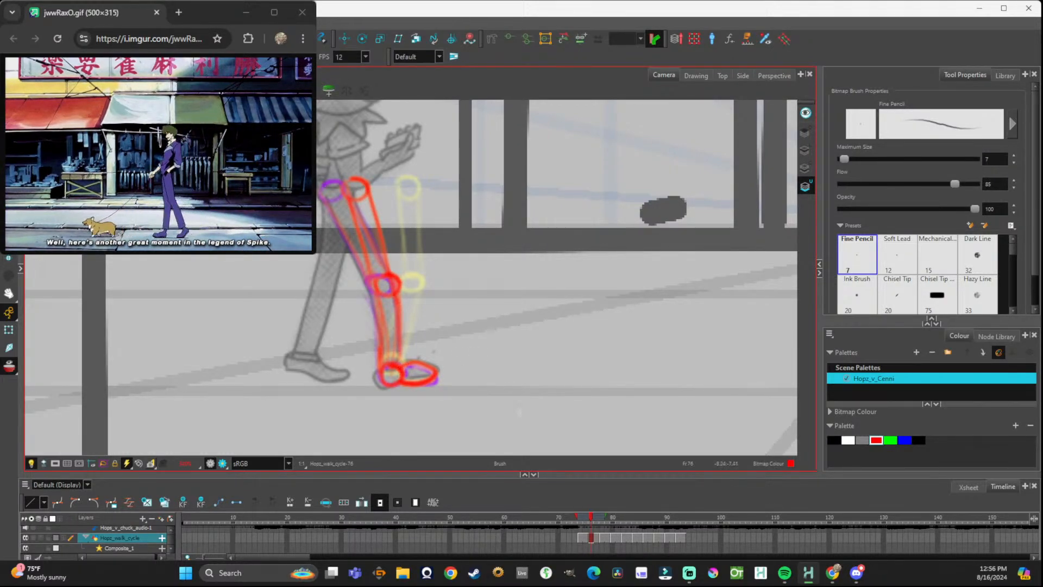
Review frames 74 to 79, select the whole leg on frame 79 with the Cutter, turn off onion skin and nudge the leg slightly down.
mouse_move(594, 521)
left_mouse_down()
mouse_move(700, 538)
mouse_move(615, 519)
mouse_move(568, 524)
mouse_move(699, 537)
mouse_move(578, 530)
mouse_move(715, 555)
mouse_move(583, 538)
left_mouse_up()
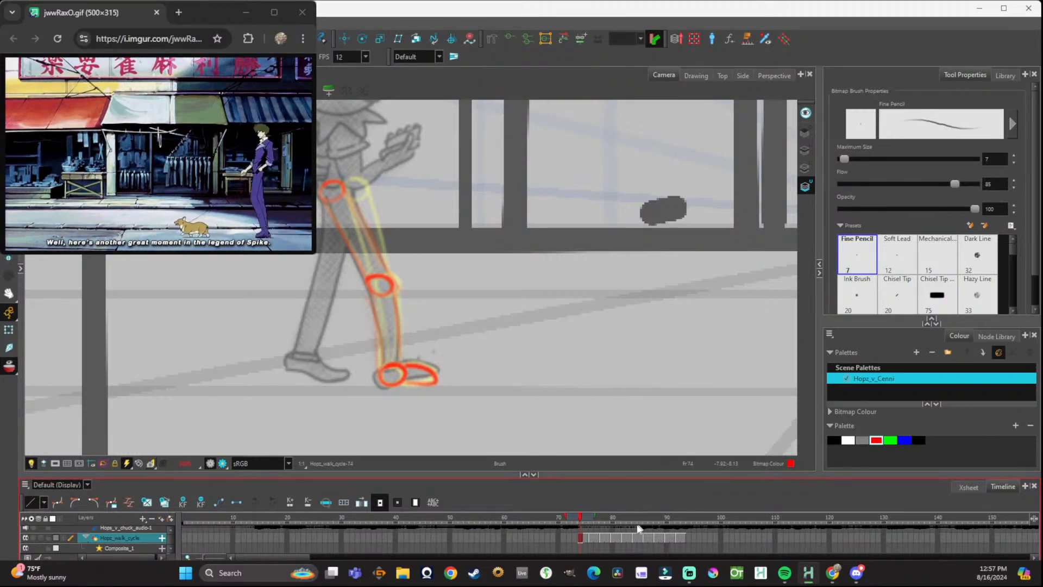
mouse_move(583, 516)
left_mouse_down()
mouse_move(592, 517)
mouse_move(579, 517)
left_mouse_up()
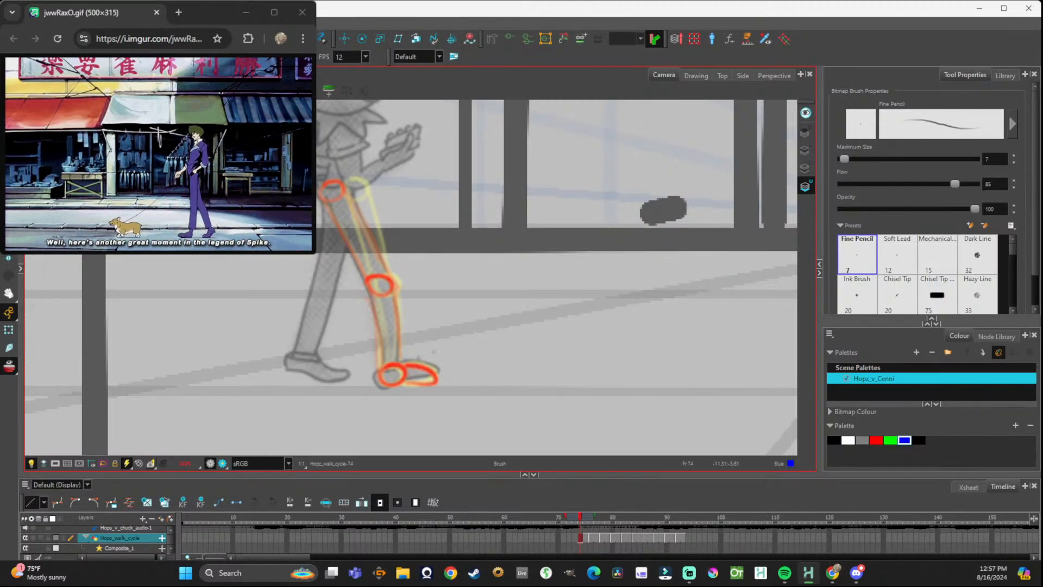
mouse_move(578, 519)
left_mouse_down()
mouse_move(693, 530)
mouse_move(592, 524)
mouse_move(686, 533)
mouse_move(592, 513)
mouse_move(690, 540)
mouse_move(607, 527)
left_mouse_up()
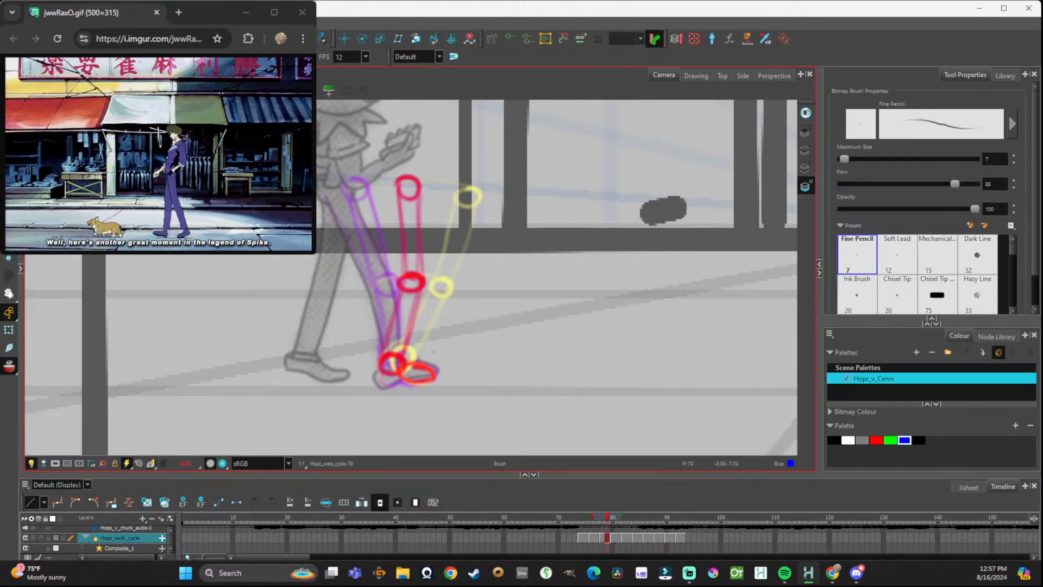
mouse_move(608, 519)
left_mouse_down()
mouse_move(681, 527)
mouse_move(584, 515)
mouse_move(622, 520)
mouse_move(607, 520)
left_mouse_up()
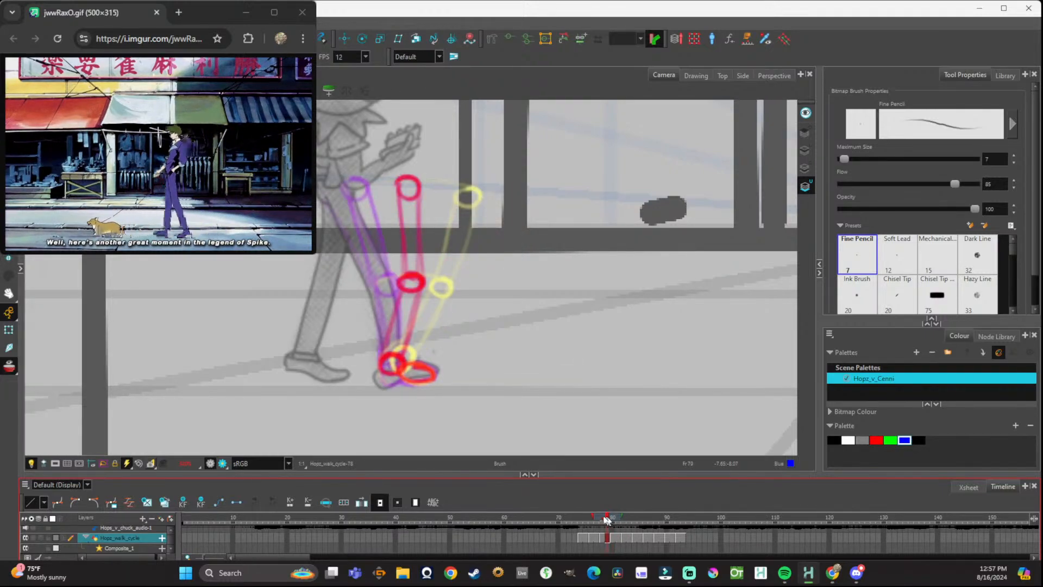
key("alt+t")
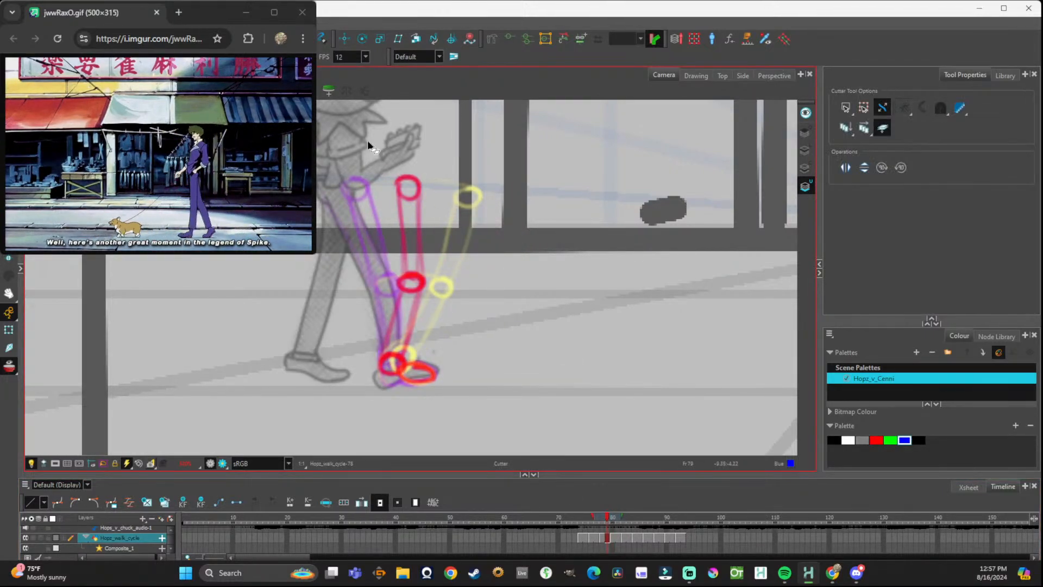
left_click_drag(288, 254, 519, 439)
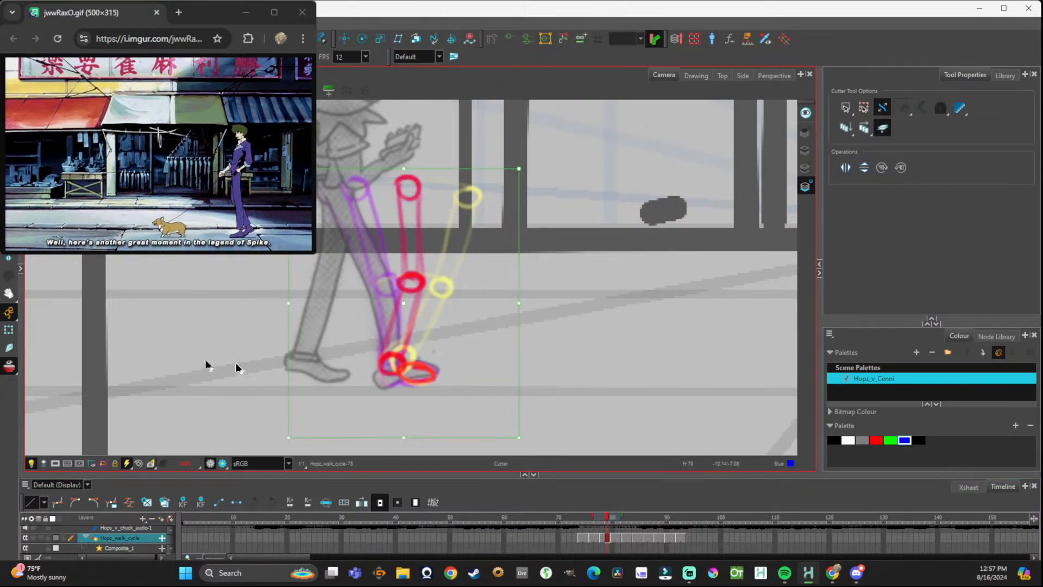
left_click(8, 366)
left_click_drag(421, 277, 422, 281)
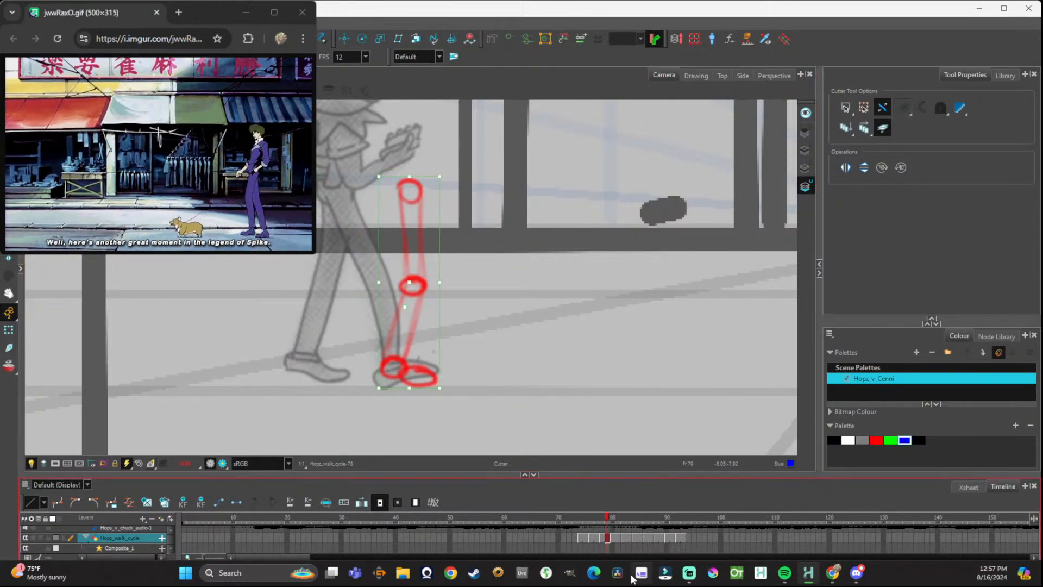
Select the whole leg drawing on frame 77 and nudge it slightly down.
left_click(597, 538)
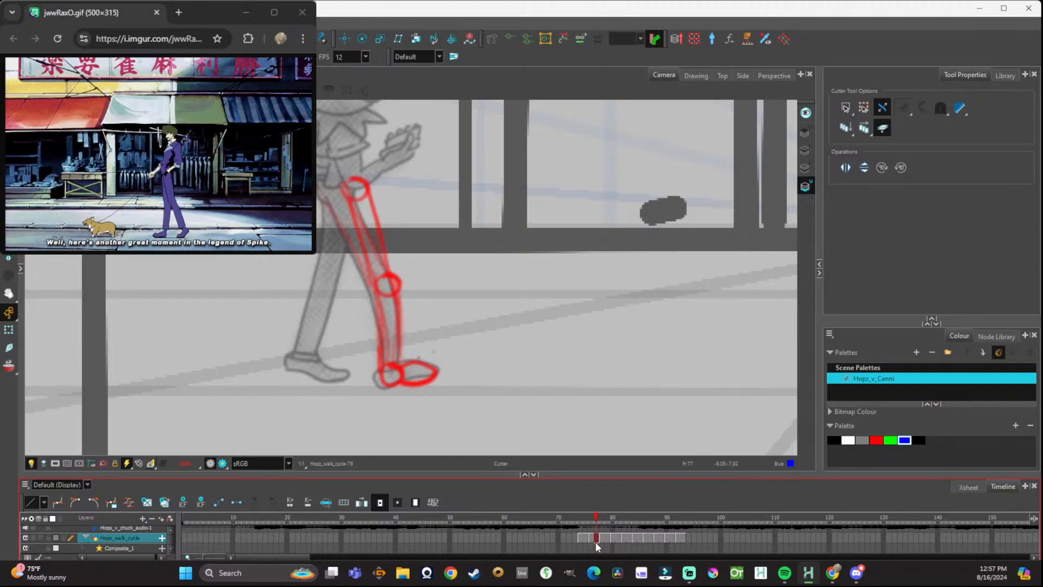
mouse_move(445, 164)
left_mouse_down()
mouse_move(431, 217)
mouse_move(327, 388)
left_mouse_up()
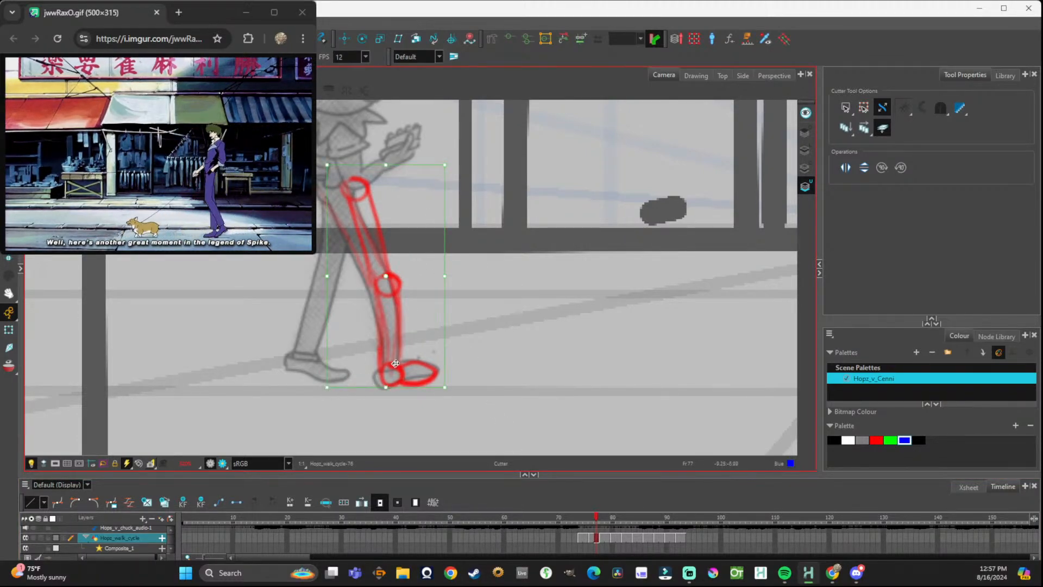
left_click_drag(400, 353, 400, 354)
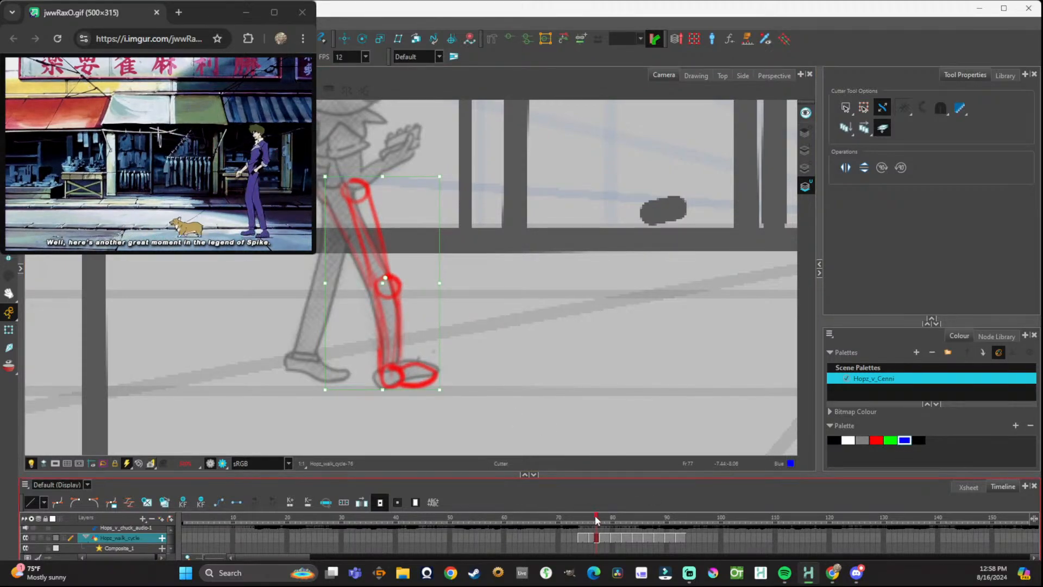
Select the leg on frame 74, compare its placement with frames 76 and 79, and clear the selection.
left_click_drag(596, 518, 579, 516)
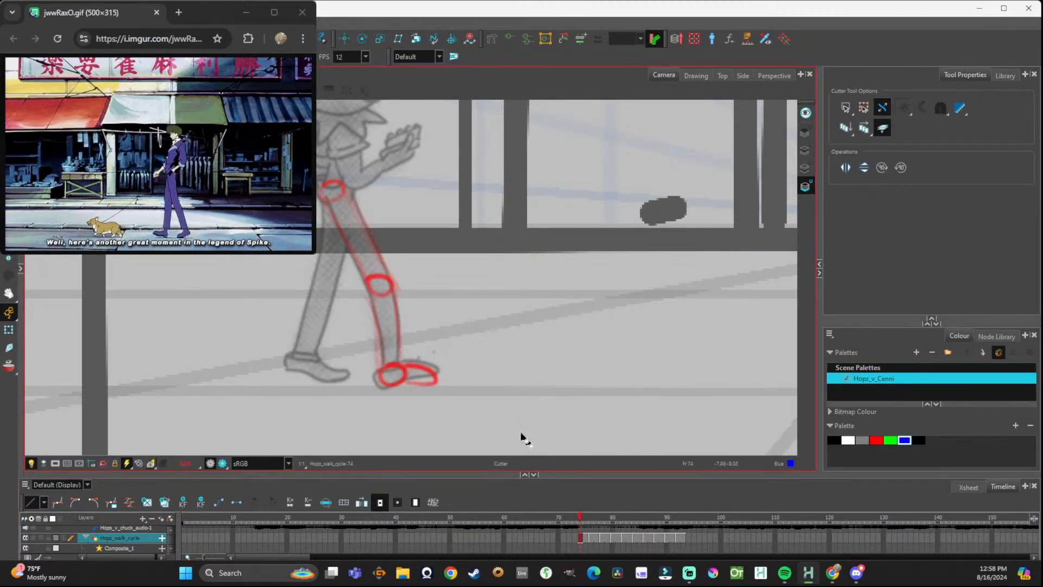
left_click_drag(303, 185, 542, 423)
left_click_drag(254, 165, 498, 375)
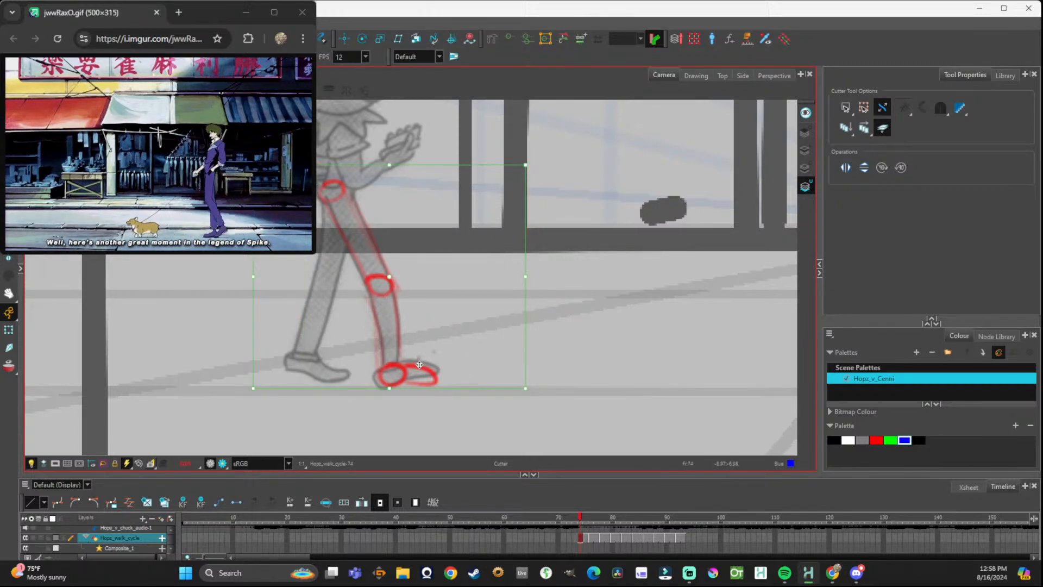
left_click(607, 537)
mouse_move(574, 515)
left_mouse_down()
mouse_move(701, 522)
mouse_move(581, 531)
mouse_move(622, 525)
mouse_move(690, 538)
mouse_move(591, 515)
left_mouse_up()
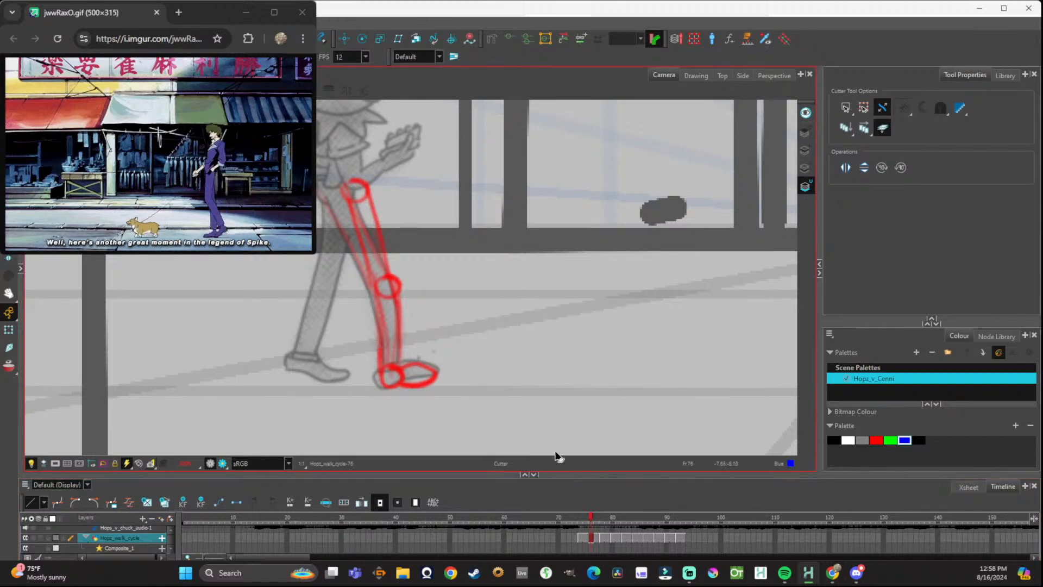
left_click(579, 540)
left_click(252, 394)
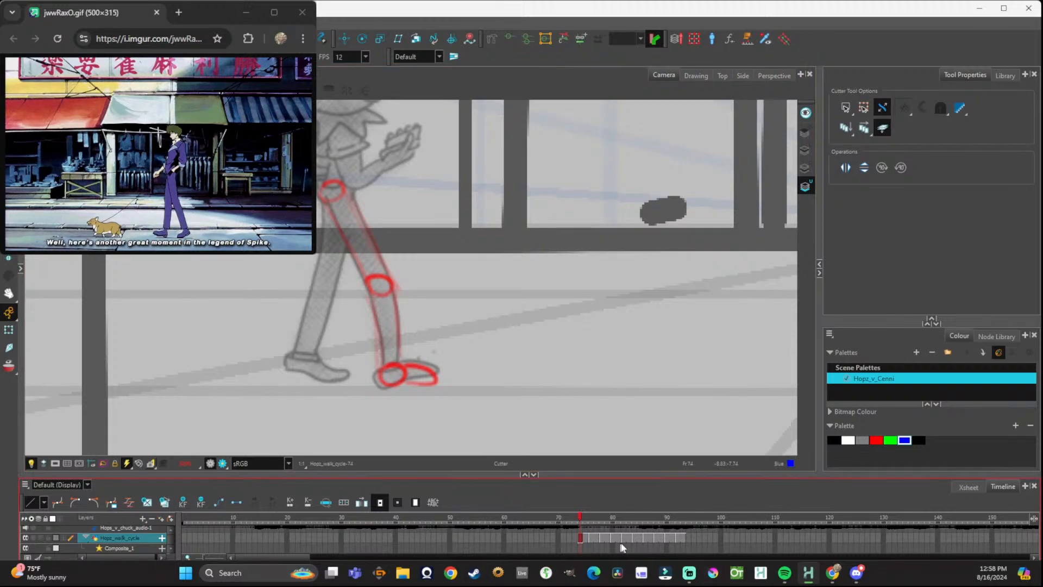
Step through the leg poses between frames 93 and 79 to compare the hip and foot positions.
left_click(682, 537)
left_click(673, 536)
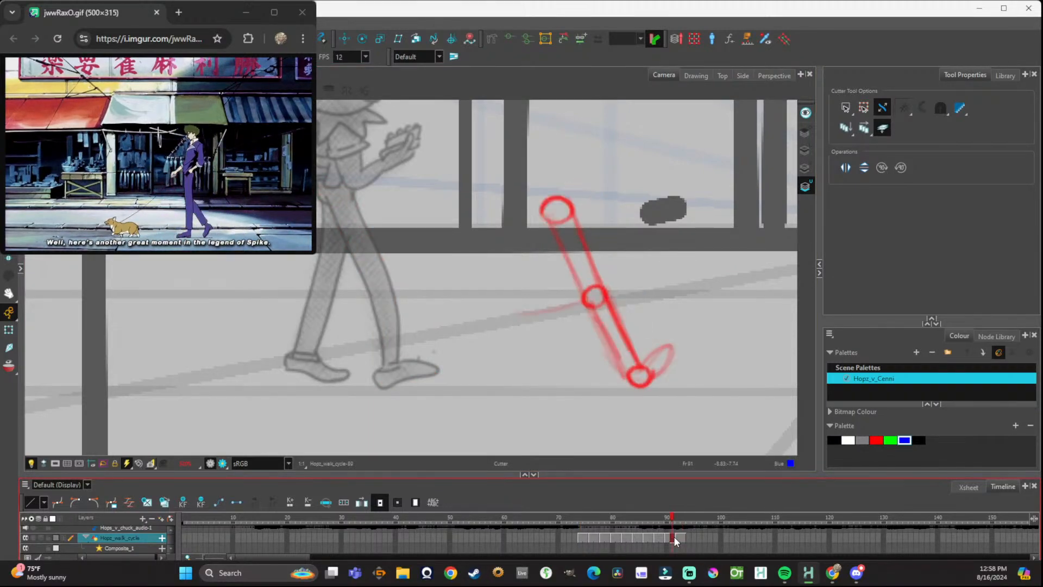
left_click(680, 536)
left_click(673, 537)
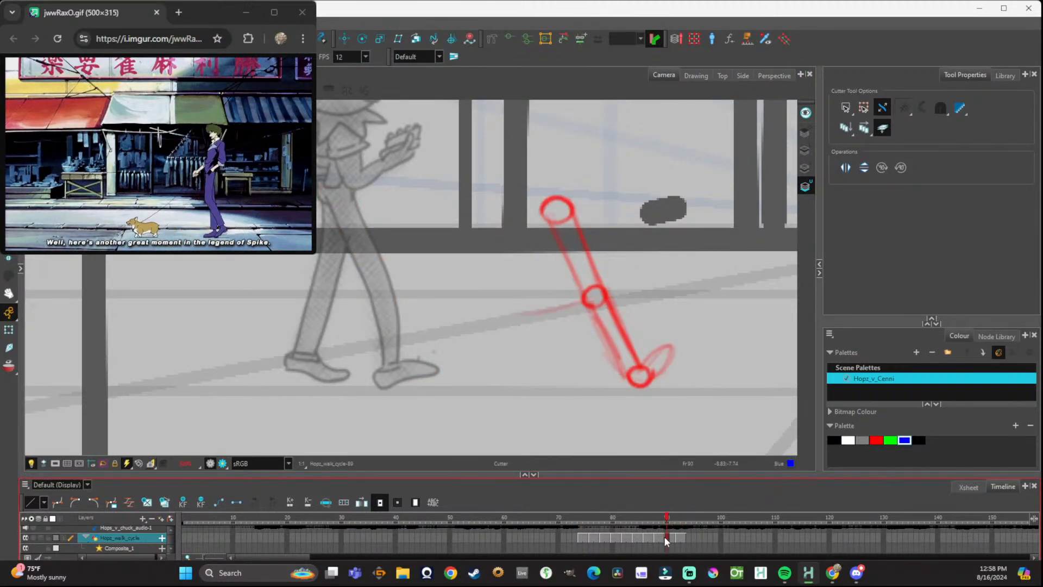
left_click(664, 538)
left_click(652, 535)
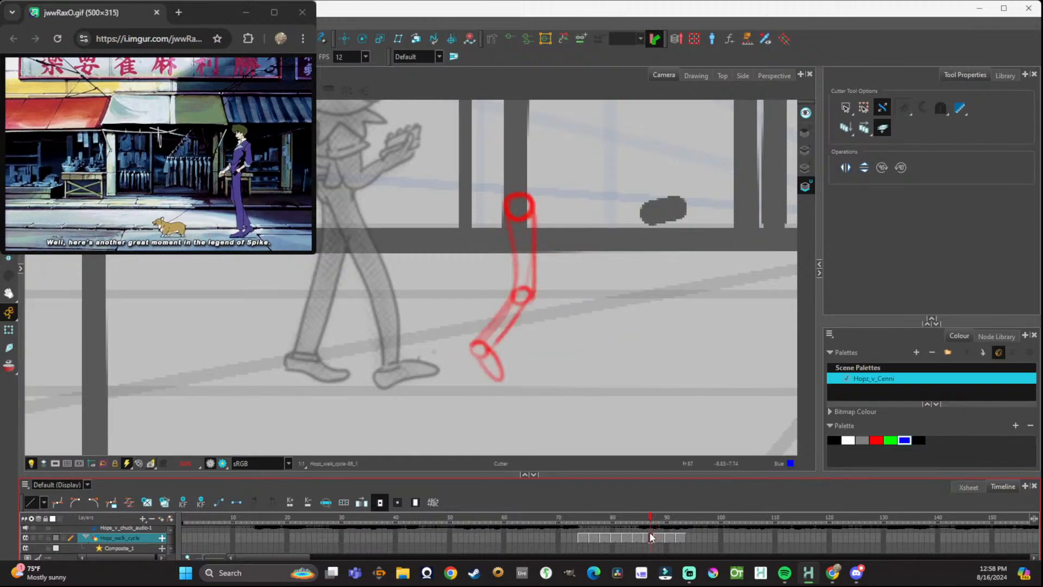
left_click(668, 534)
left_click(678, 536)
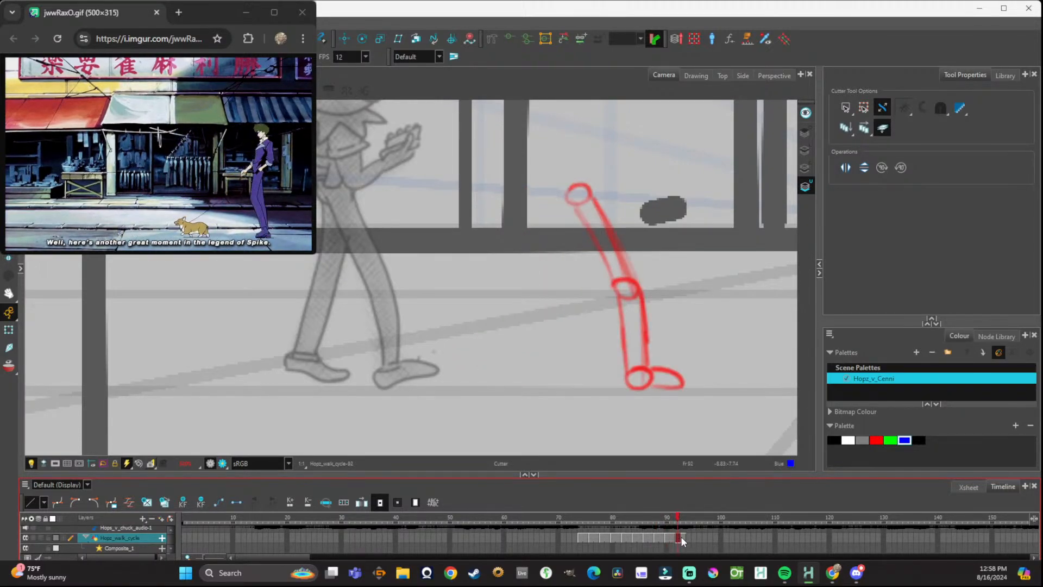
left_click(608, 536)
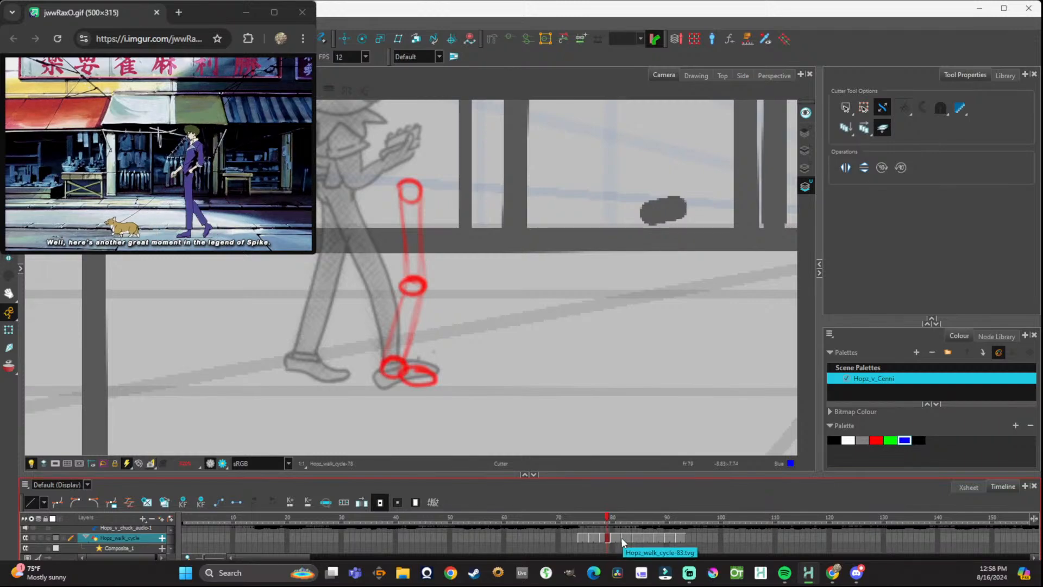
Copy the whole leg drawing from frame 79 onto frame 75 and move the copy into the empty area in front of the character.
left_click(449, 231)
left_click_drag(446, 177, 361, 390)
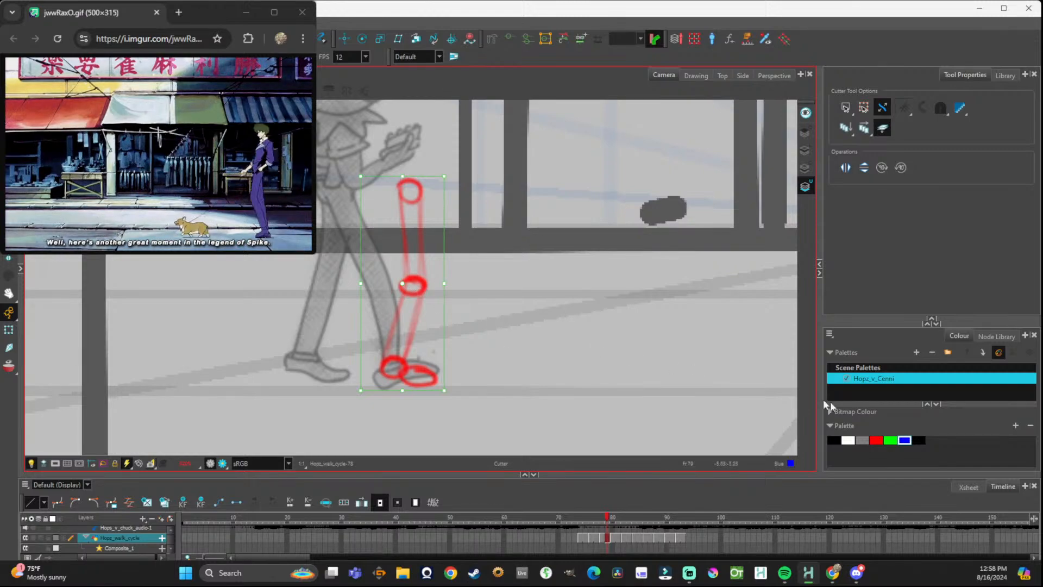
left_click(585, 536)
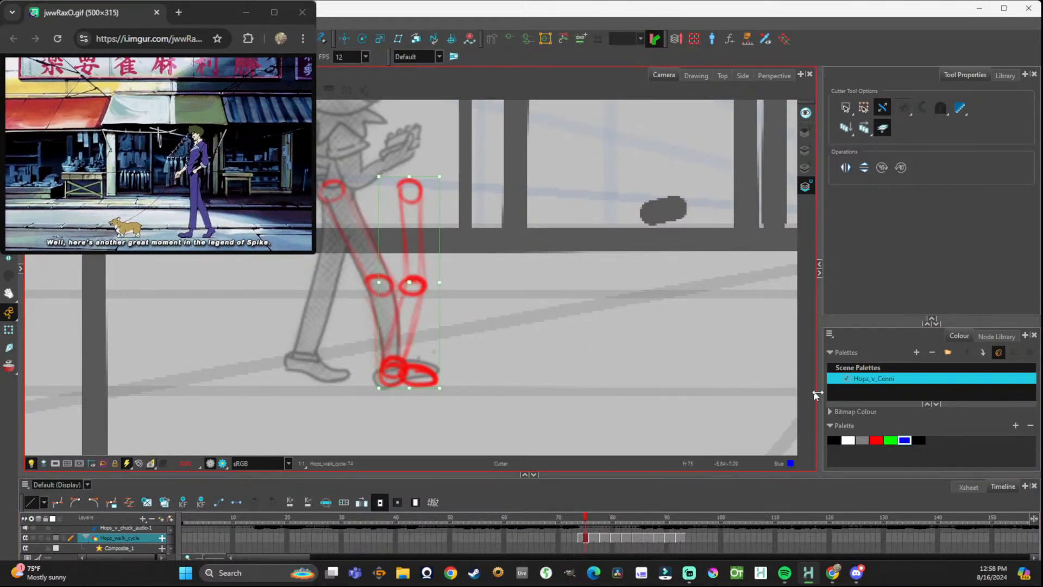
mouse_move(415, 239)
left_mouse_down()
mouse_move(562, 245)
mouse_move(589, 225)
left_mouse_up()
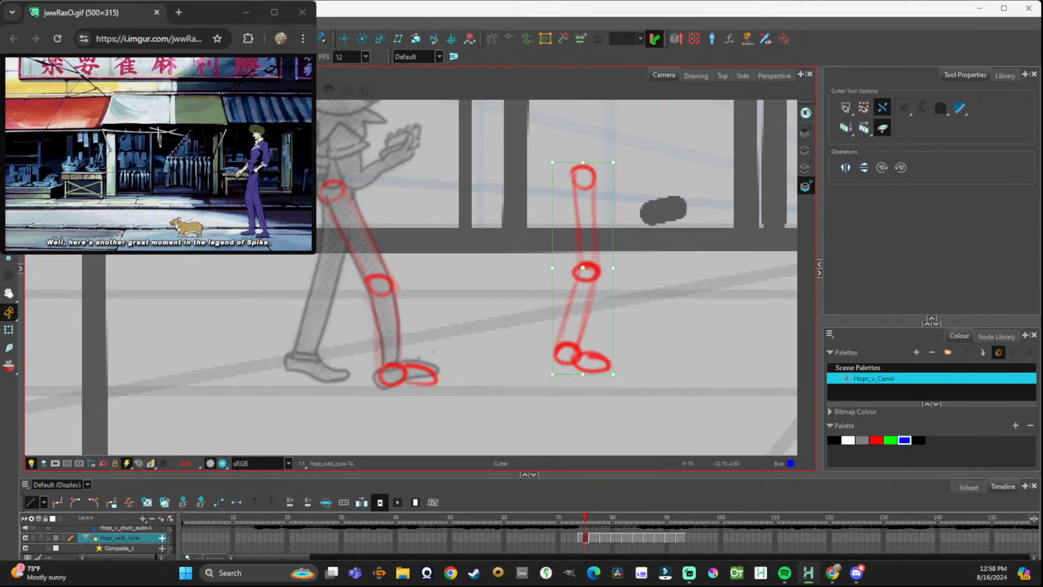
Recolour the copied leg on frame 75 blue with the Paint tool and move it over the character's back leg.
key("alt+i")
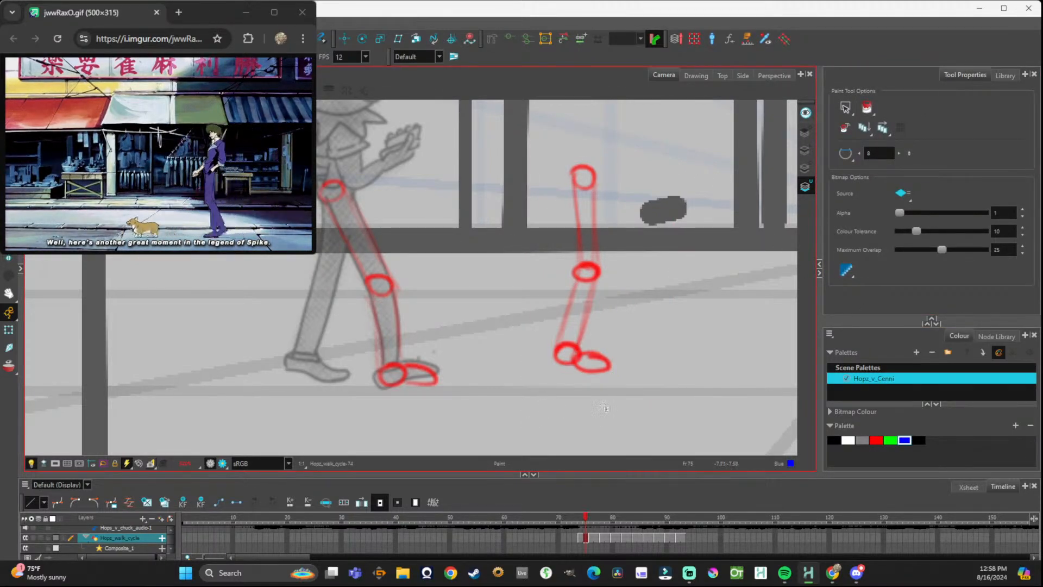
left_click(601, 372)
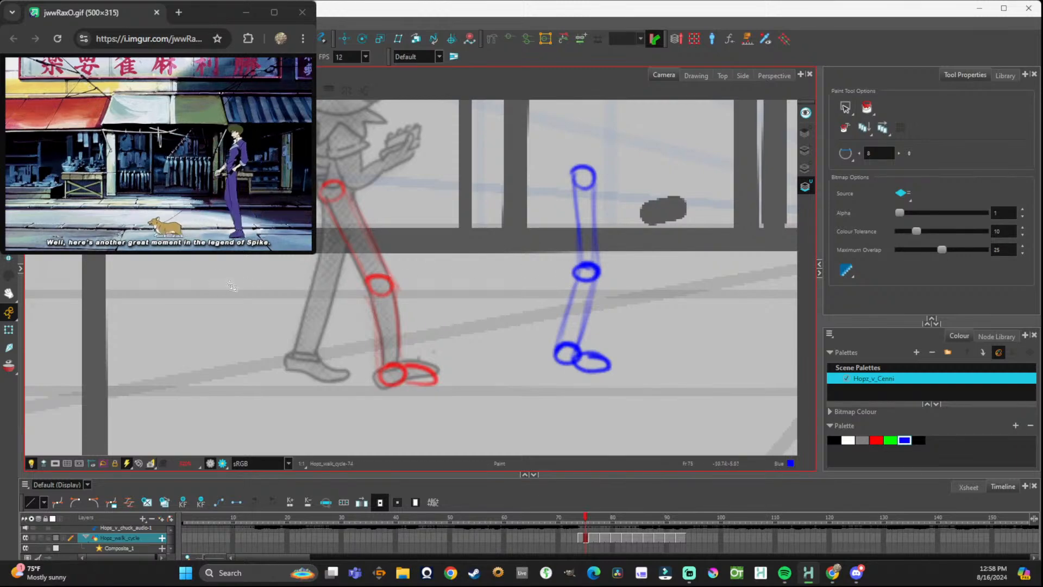
key("alt+t")
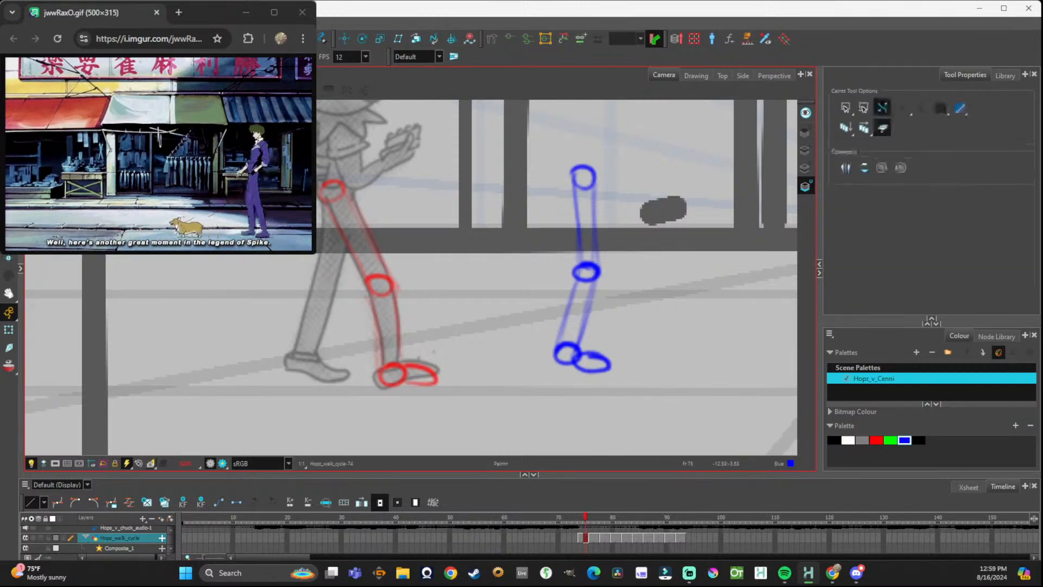
mouse_move(503, 116)
left_mouse_down()
mouse_move(737, 418)
mouse_move(663, 393)
left_mouse_up()
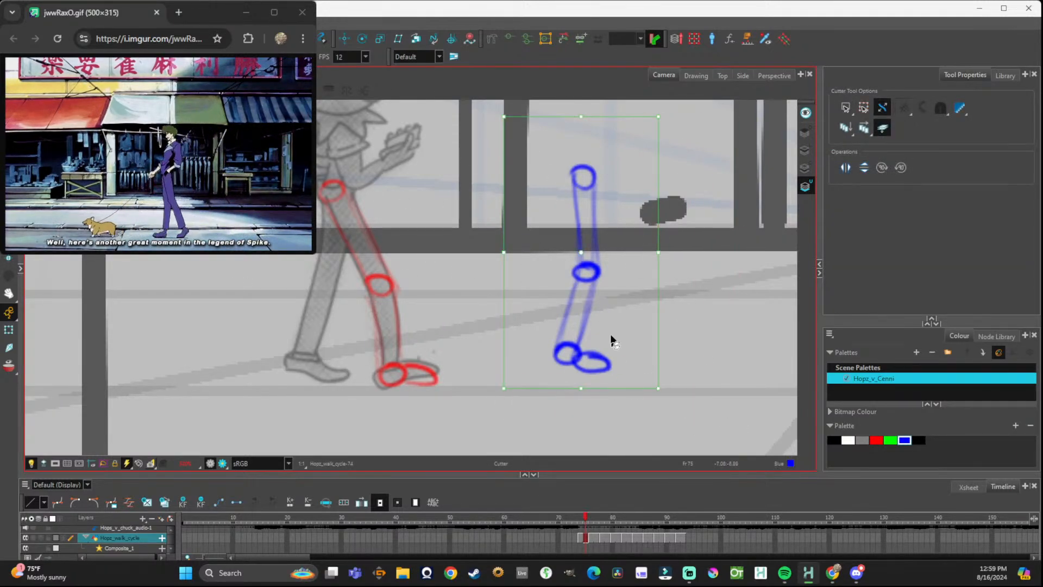
left_click_drag(595, 275, 330, 286)
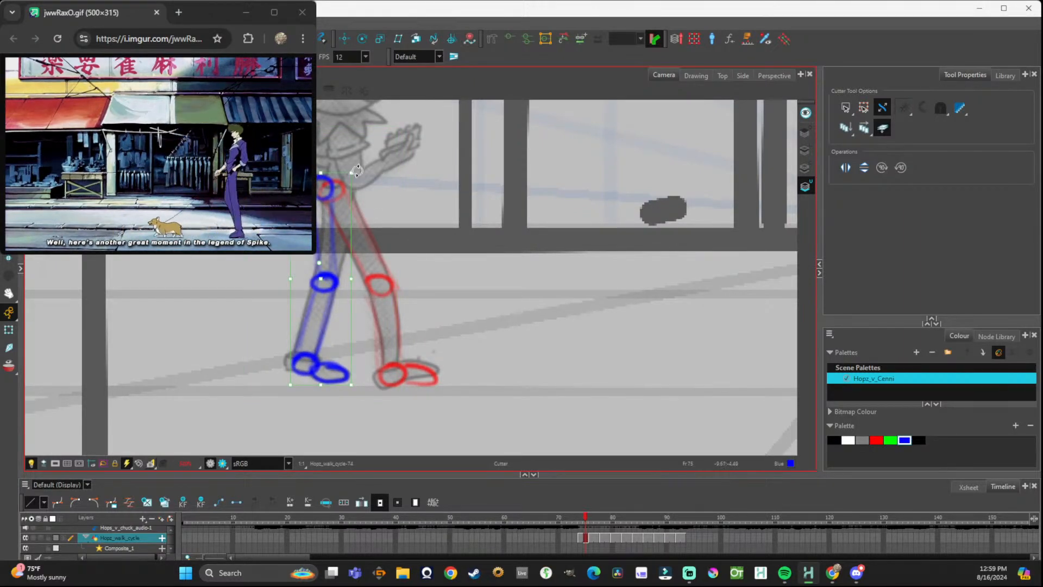
Rotate and shift the blue leg on frame 75 to fit its hip, knee and foot to the sketched back leg.
left_click_drag(356, 171, 367, 176)
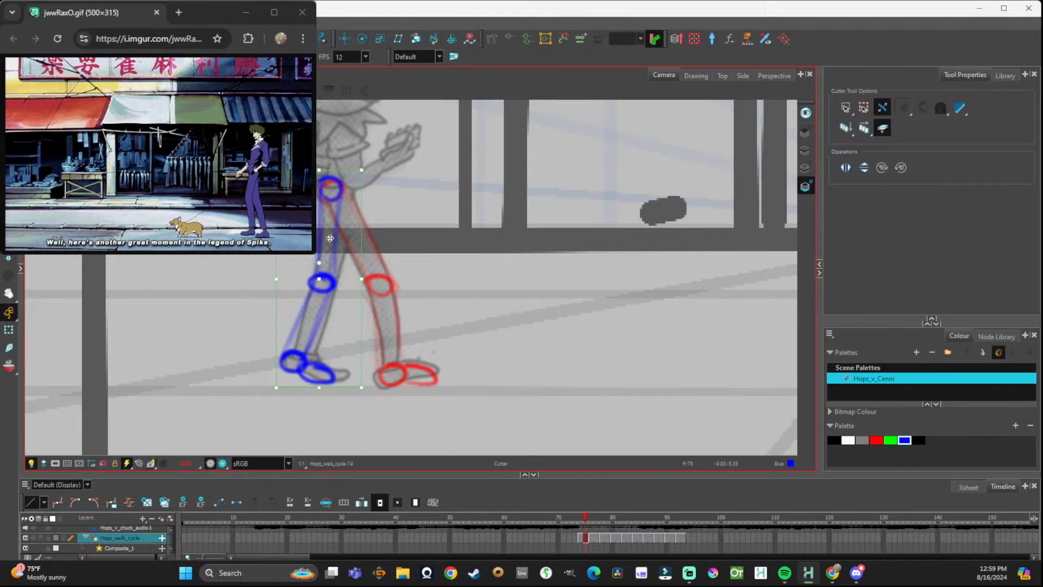
left_click_drag(331, 279, 342, 288)
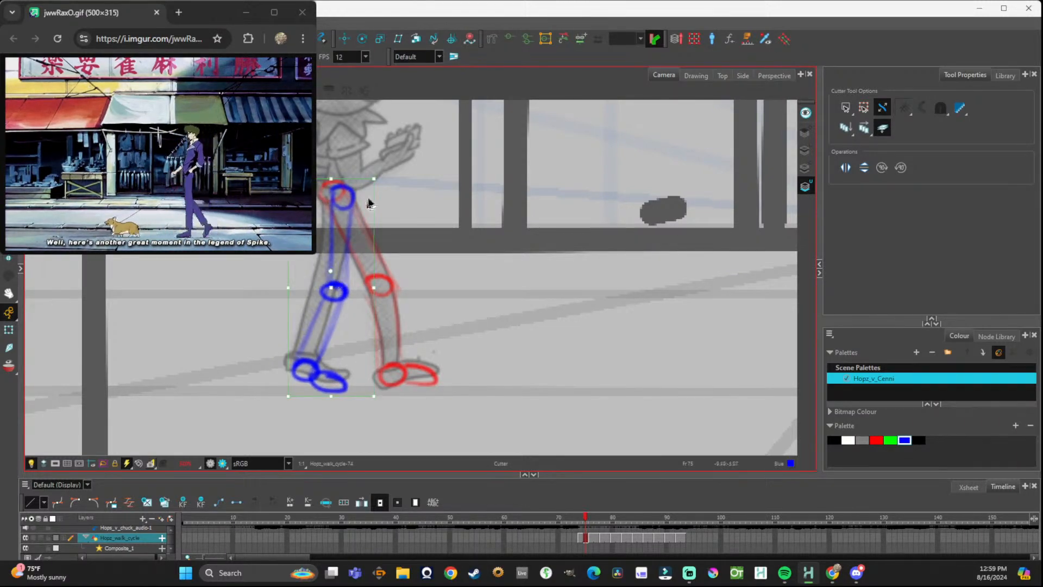
left_click_drag(383, 172, 382, 180)
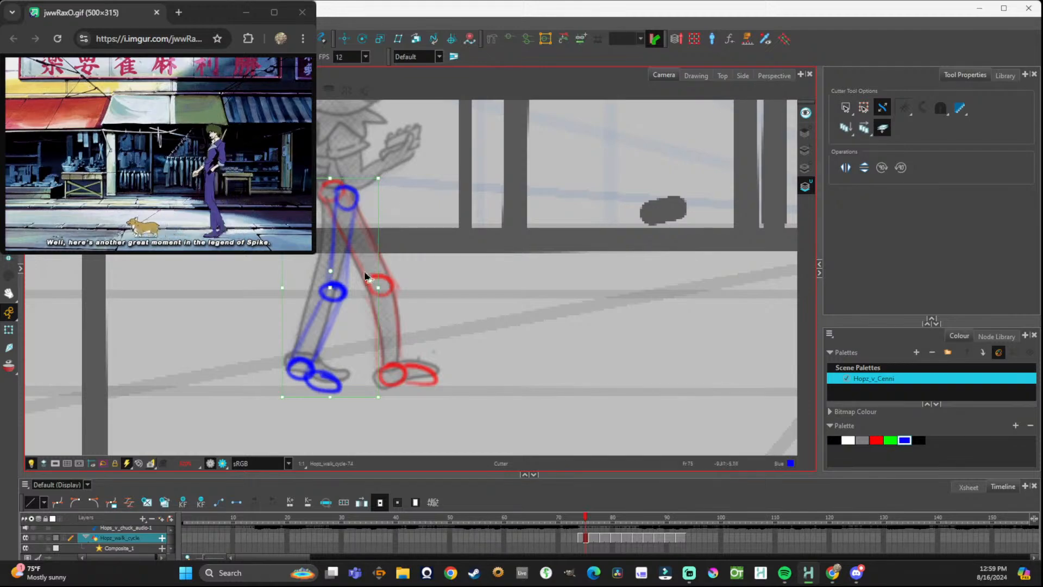
left_click_drag(351, 284, 350, 275)
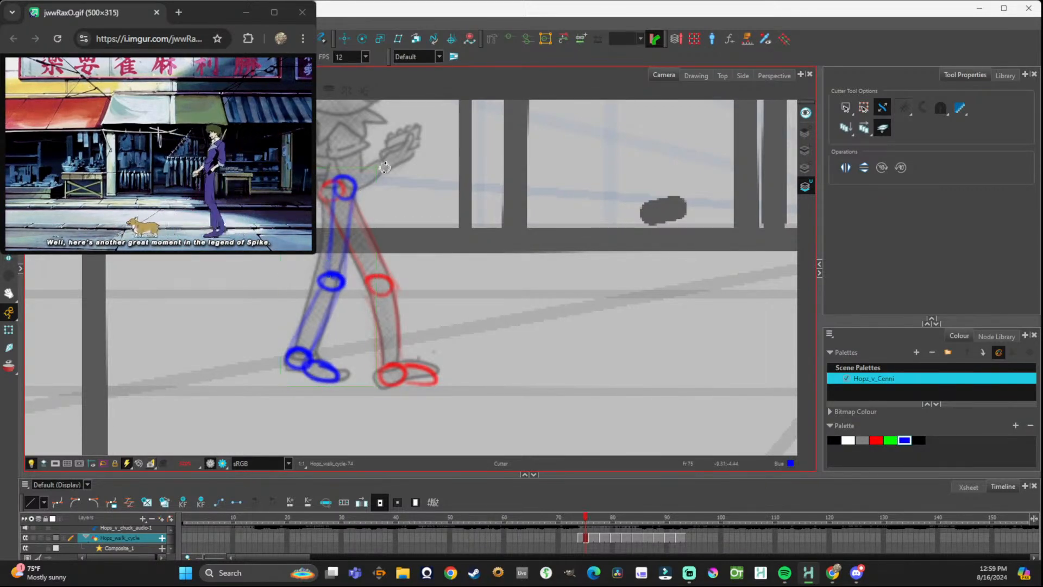
left_click_drag(351, 227, 340, 233)
left_click_drag(374, 174, 353, 202)
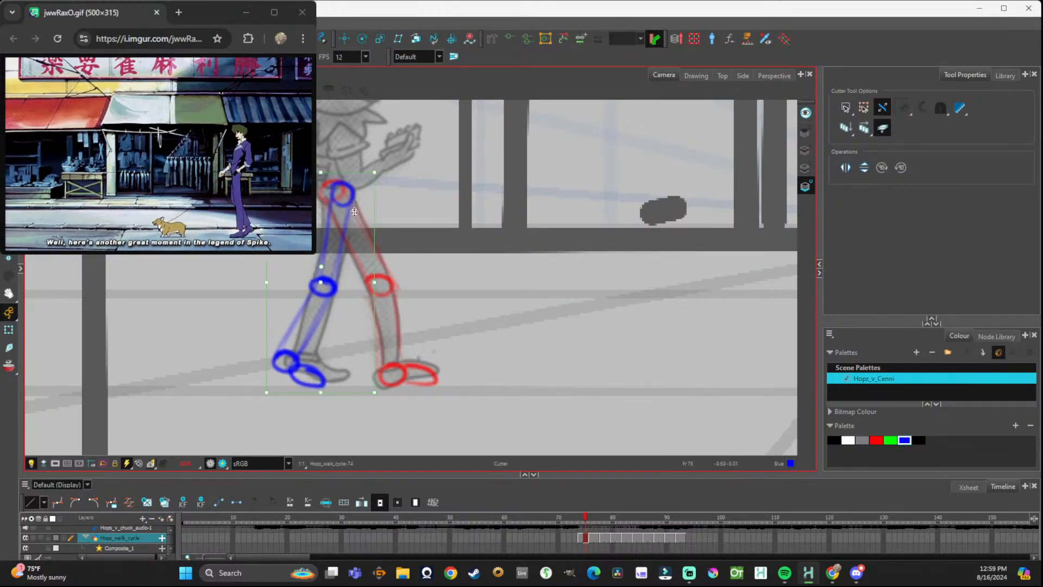
Compare the leg poses on frames 77 and 78, then undo the blue leg's placement, recolouring and paste.
left_click(595, 539)
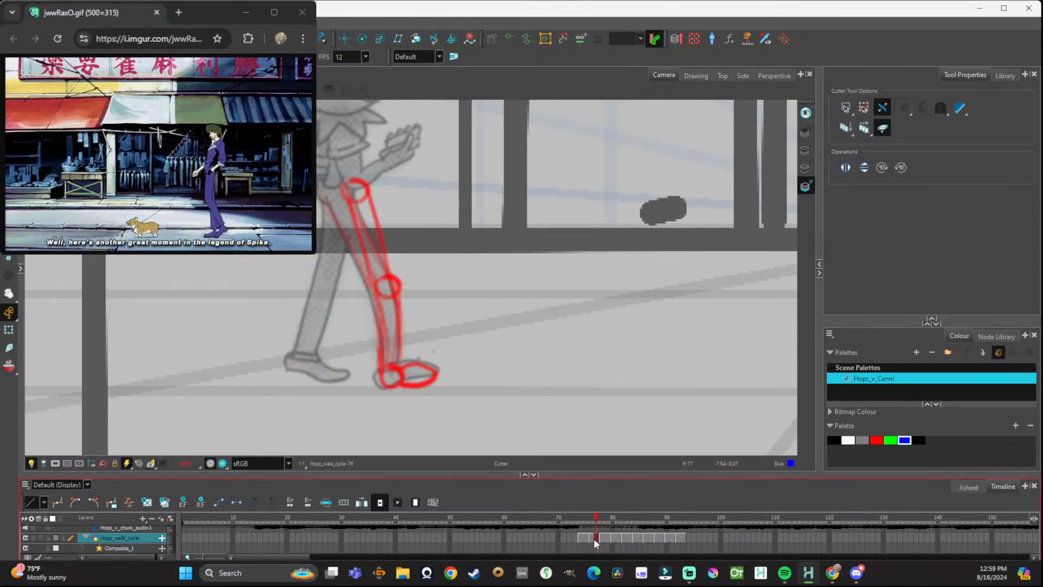
left_click(603, 539)
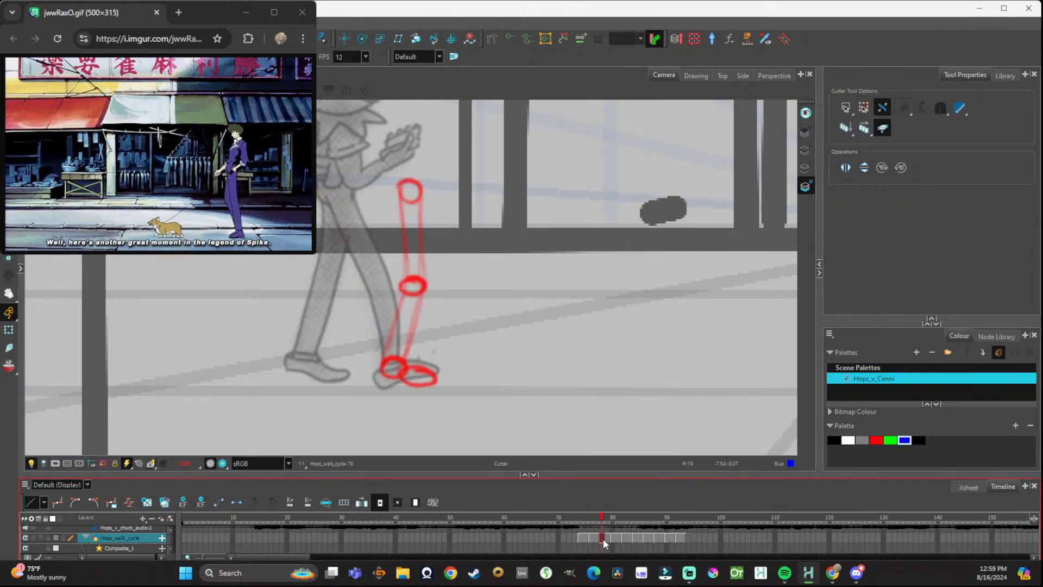
left_click(599, 539)
left_click(604, 539)
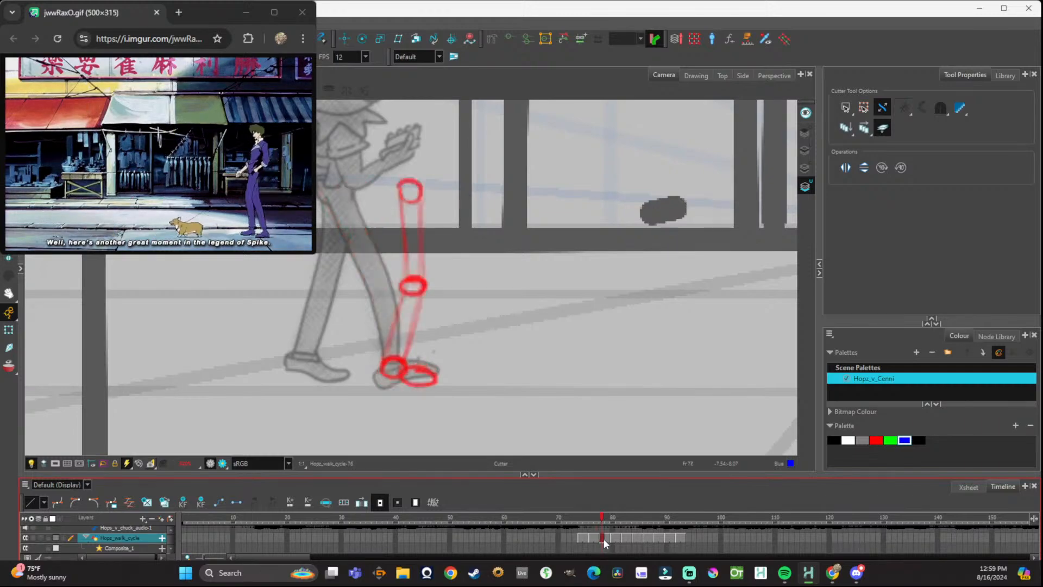
left_click_drag(603, 520, 581, 520)
key("ctrl+z")
key("ctrl+z")
key("ctrl+z")
key("ctrl+z")
key("ctrl+z")
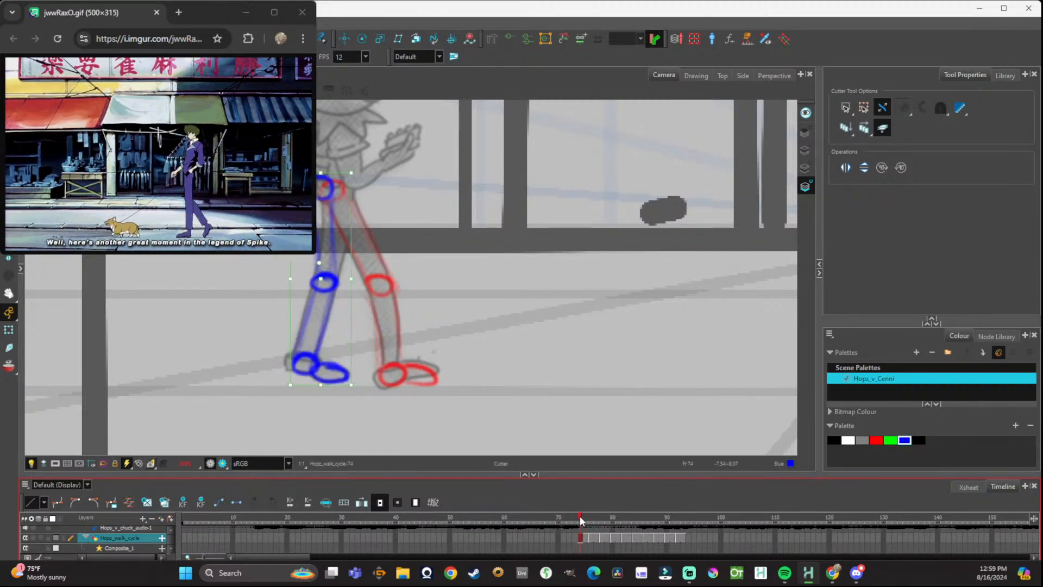
key("ctrl+z")
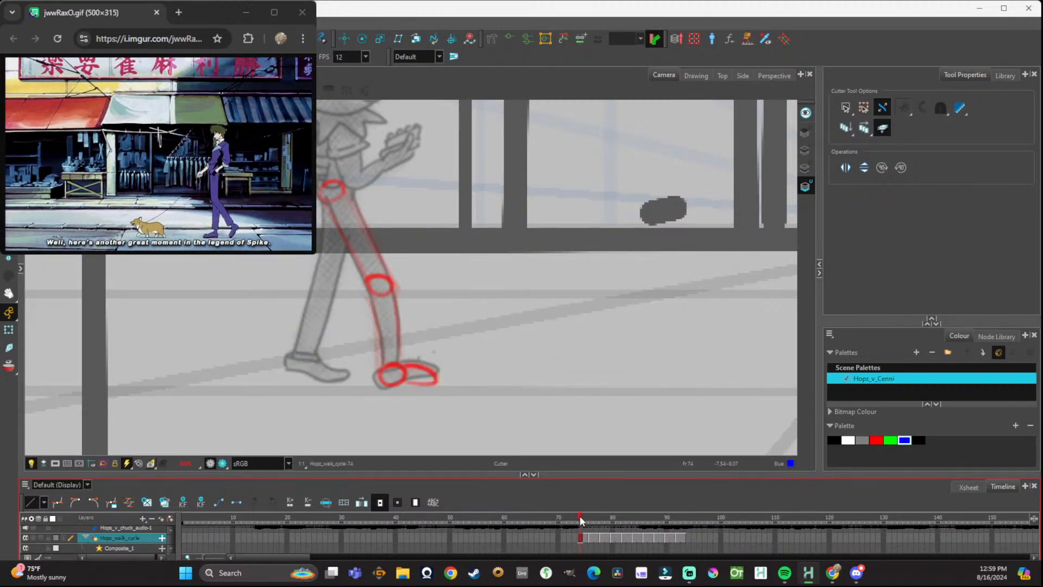
Select the whole leg on frame 79 with the Cutter and mark that frame with a scene marker.
left_click_drag(585, 519, 609, 526)
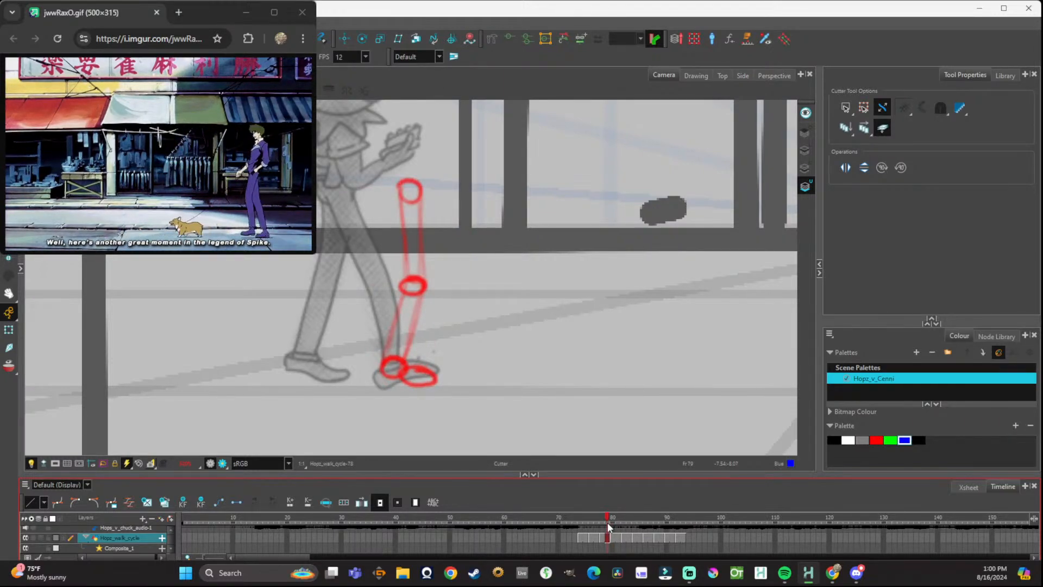
left_click_drag(602, 538, 634, 539)
left_click(611, 538)
left_click(607, 538)
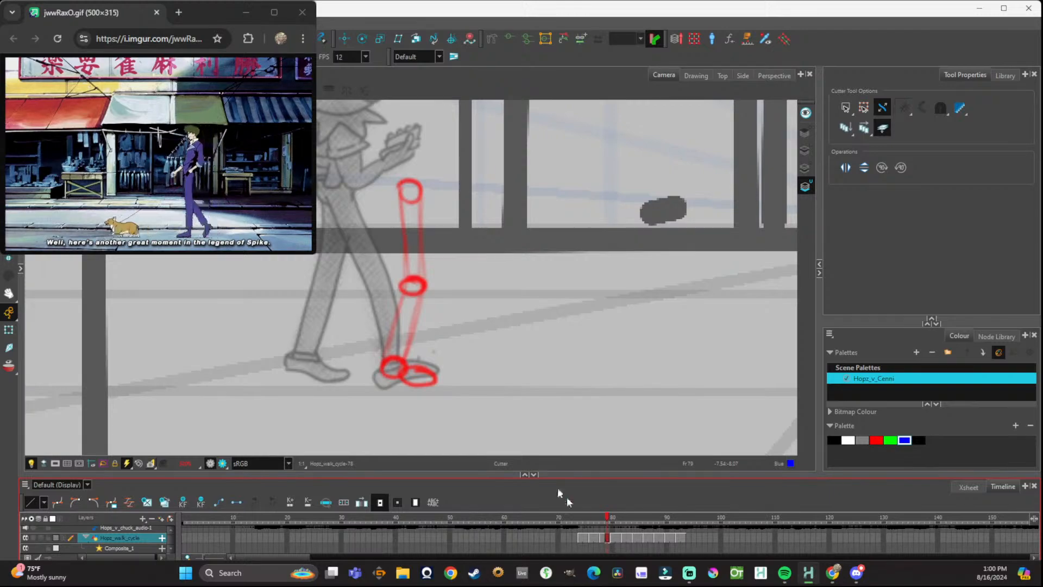
mouse_move(465, 159)
left_mouse_down()
mouse_move(431, 211)
mouse_move(357, 396)
left_mouse_up()
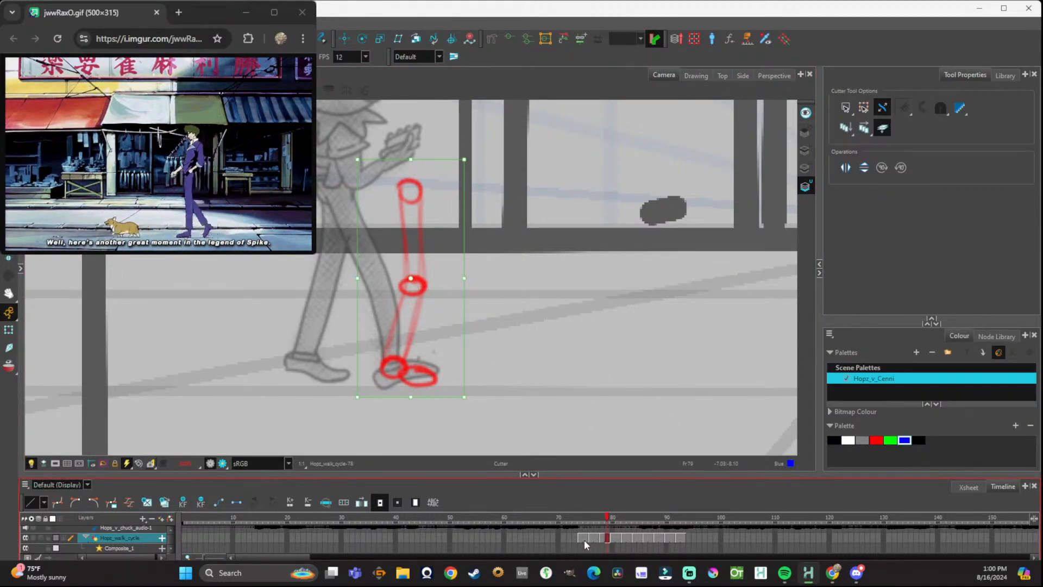
right_click(606, 521)
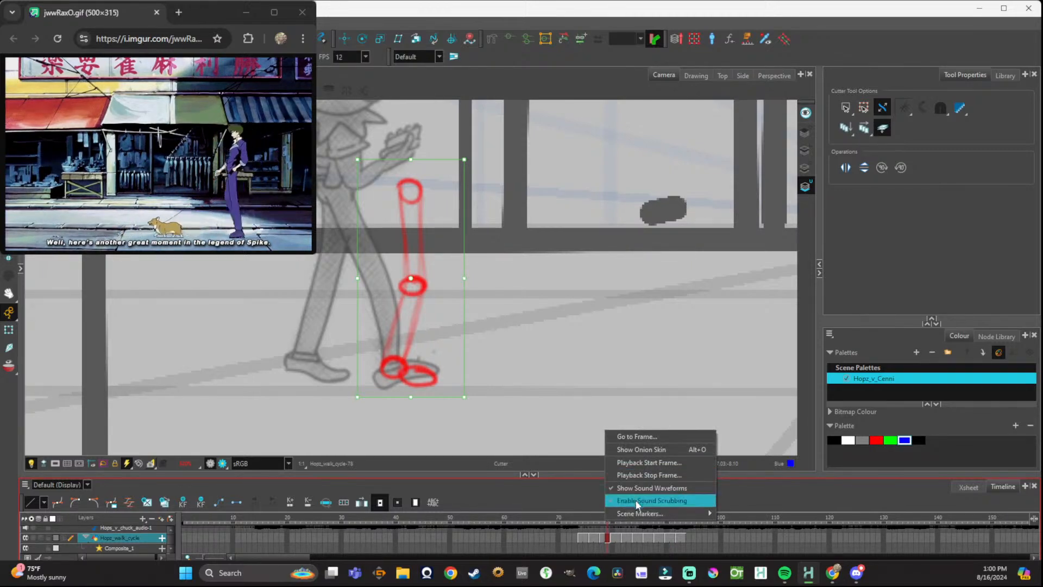
mouse_move(652, 513)
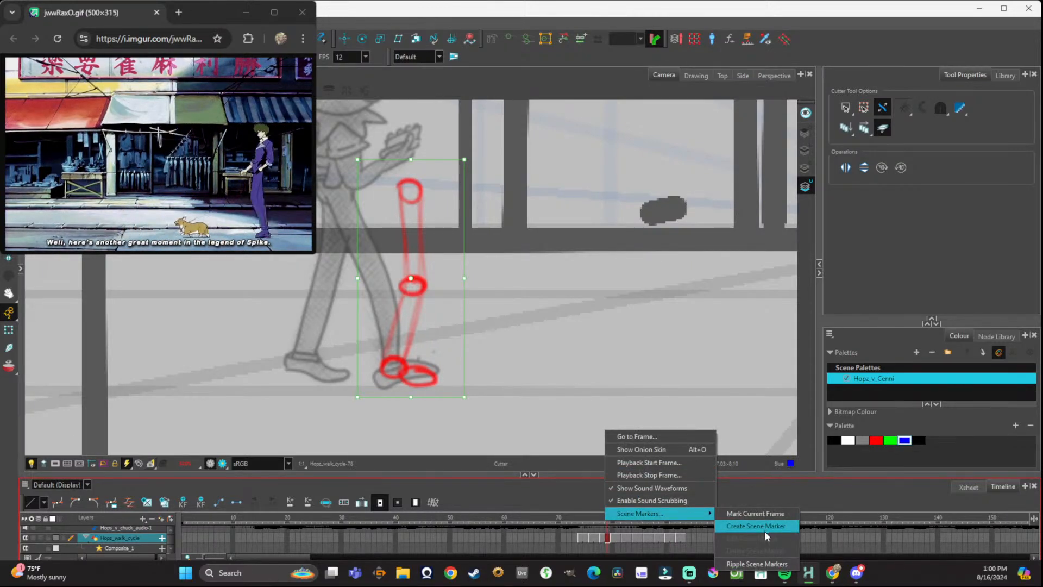
left_click(770, 513)
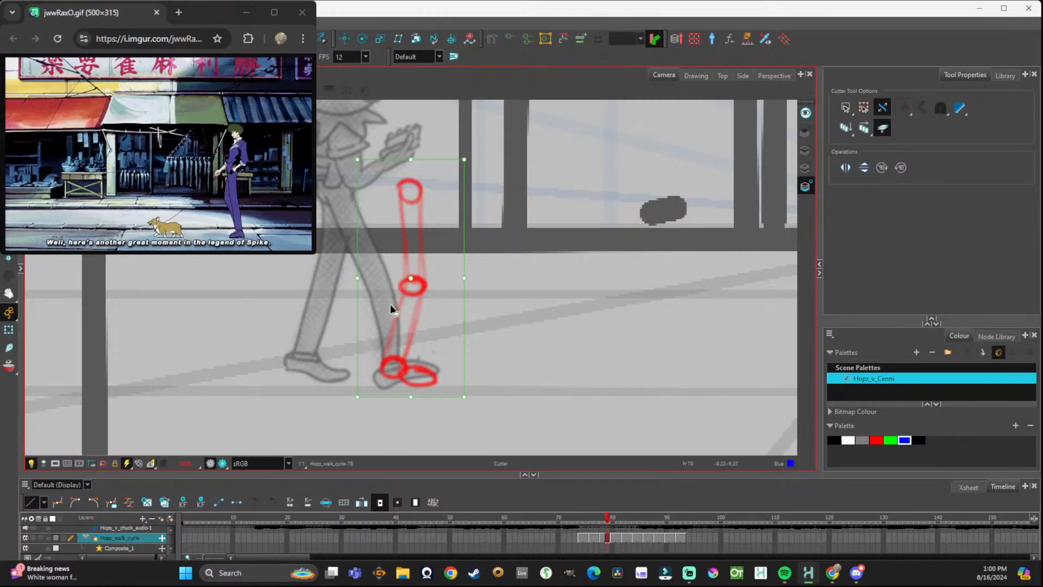
Copy the whole leg drawing from frame 78 onto frame 74 and move the copy into the empty area in front of the character.
left_click(578, 537)
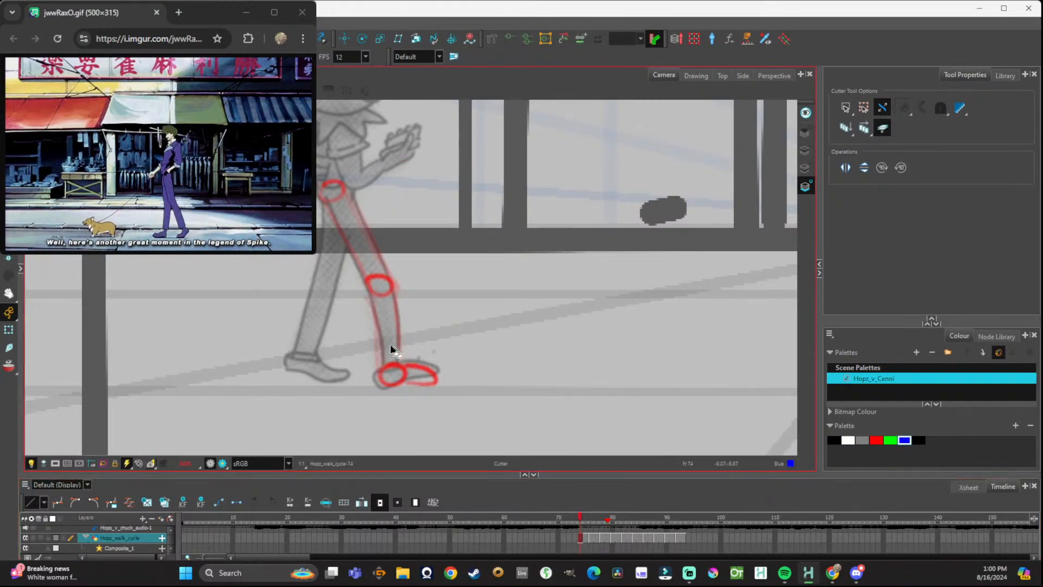
left_click_drag(580, 537, 606, 539)
left_click(584, 538)
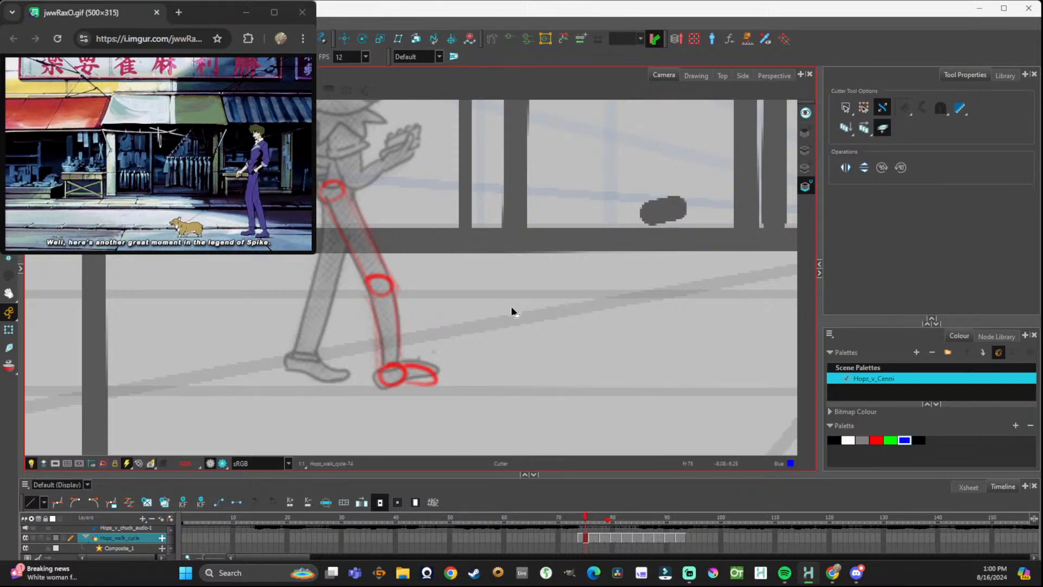
left_click(602, 538)
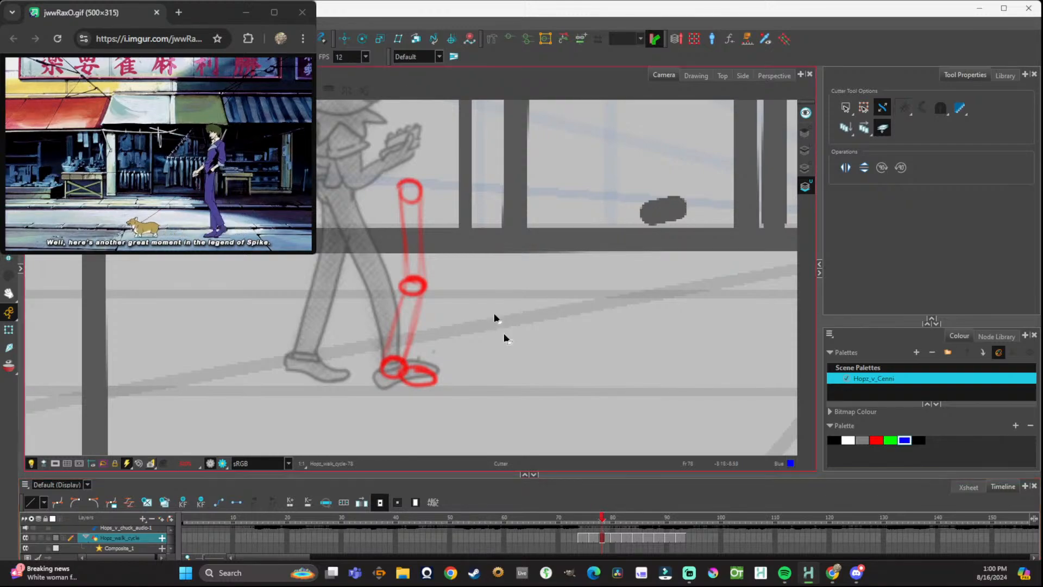
mouse_move(354, 163)
left_mouse_down()
mouse_move(500, 419)
mouse_move(500, 408)
left_mouse_up()
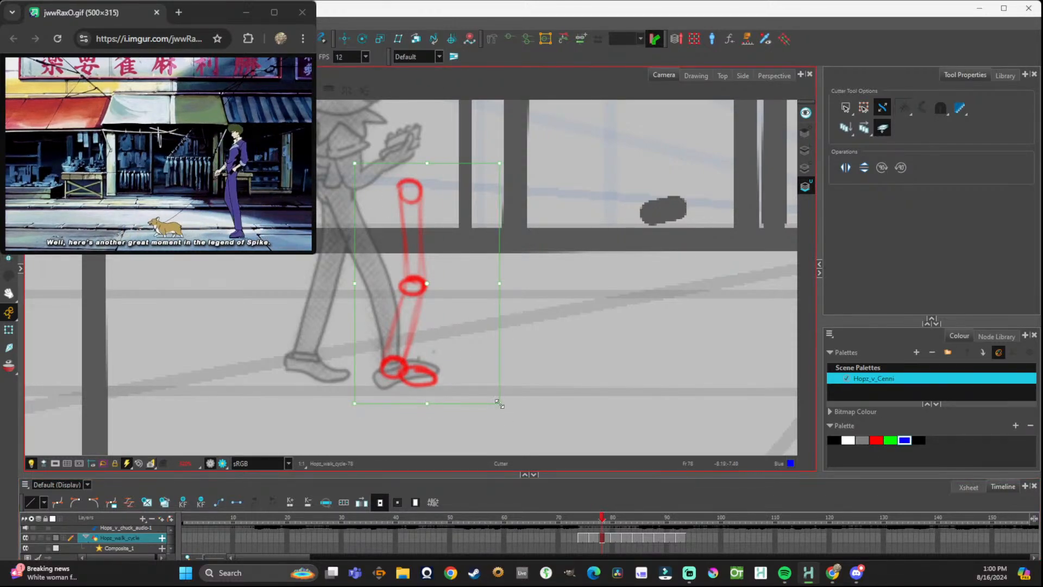
left_click(579, 532)
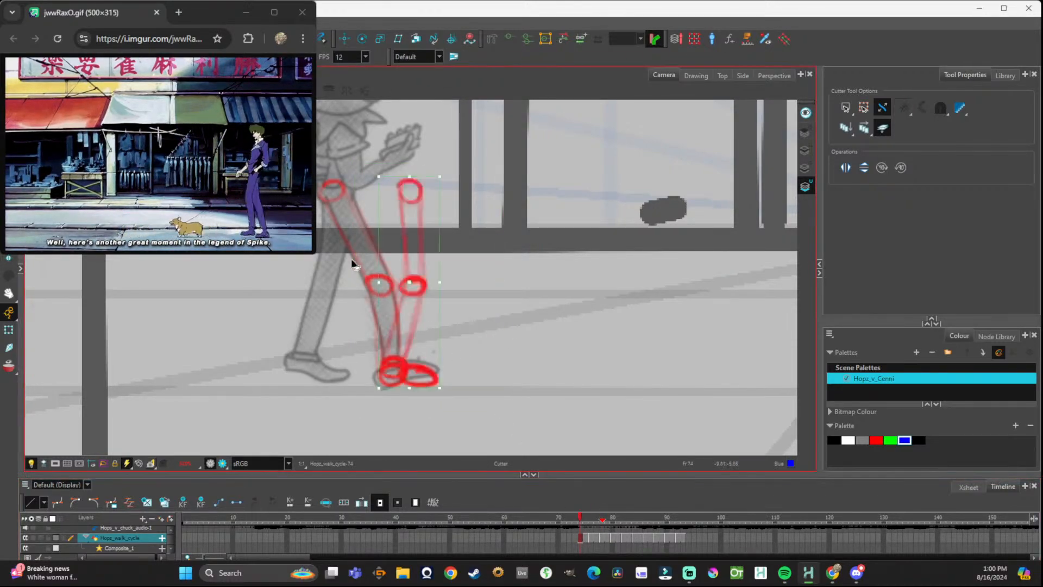
mouse_move(419, 283)
left_mouse_down()
mouse_move(558, 298)
mouse_move(622, 276)
left_mouse_up()
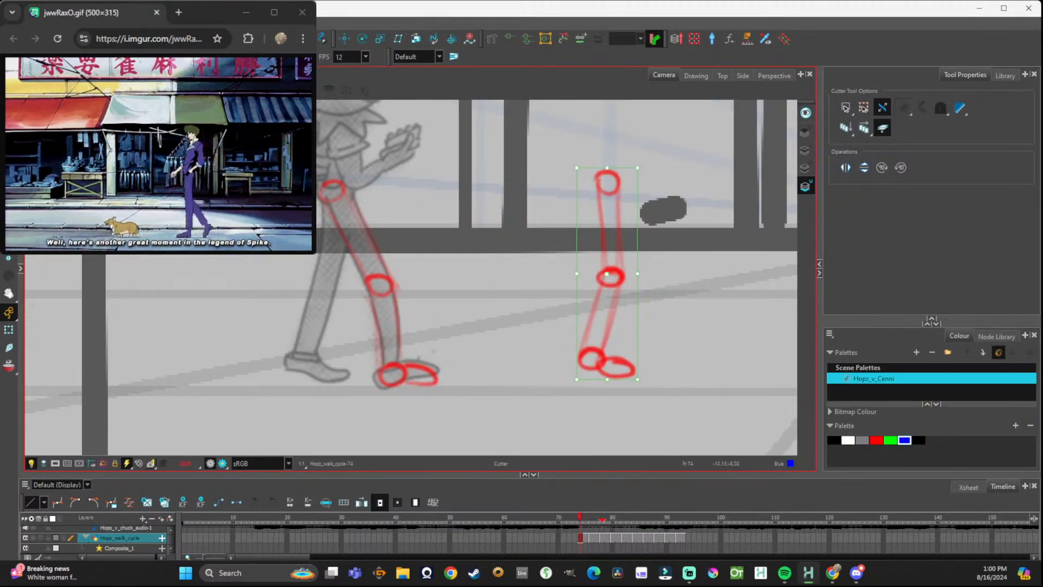
Recolour the copied leg on frame 74 blue with the Paint tool and save the scene.
key("alt+i")
left_click_drag(549, 151, 716, 390)
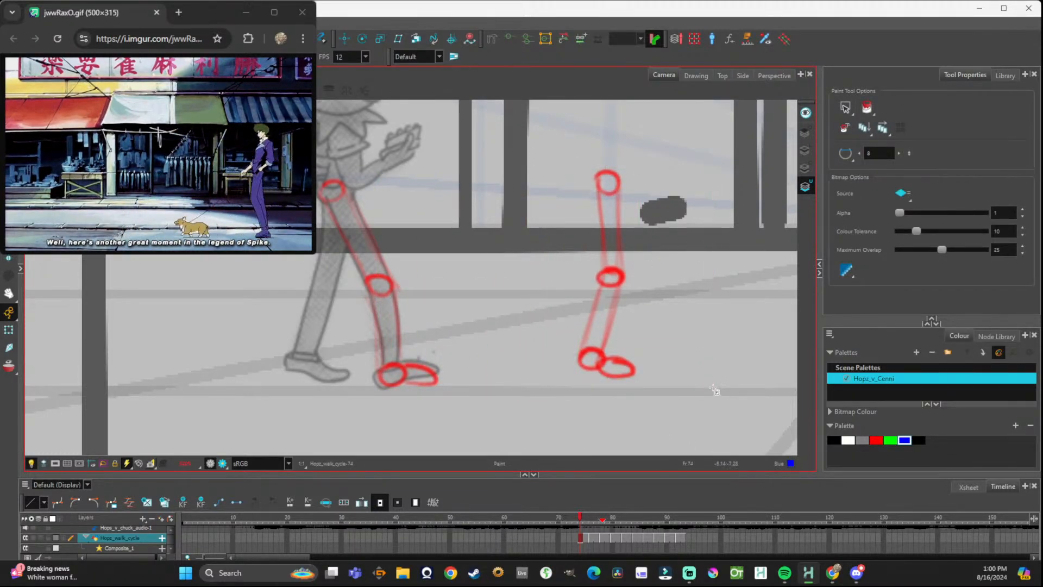
left_click(613, 359)
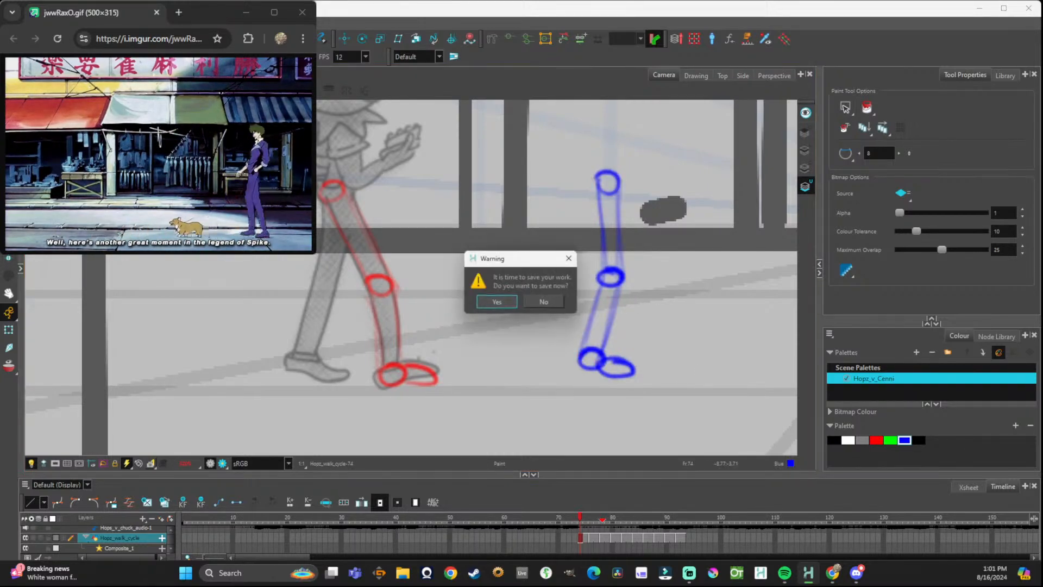
left_click(497, 302)
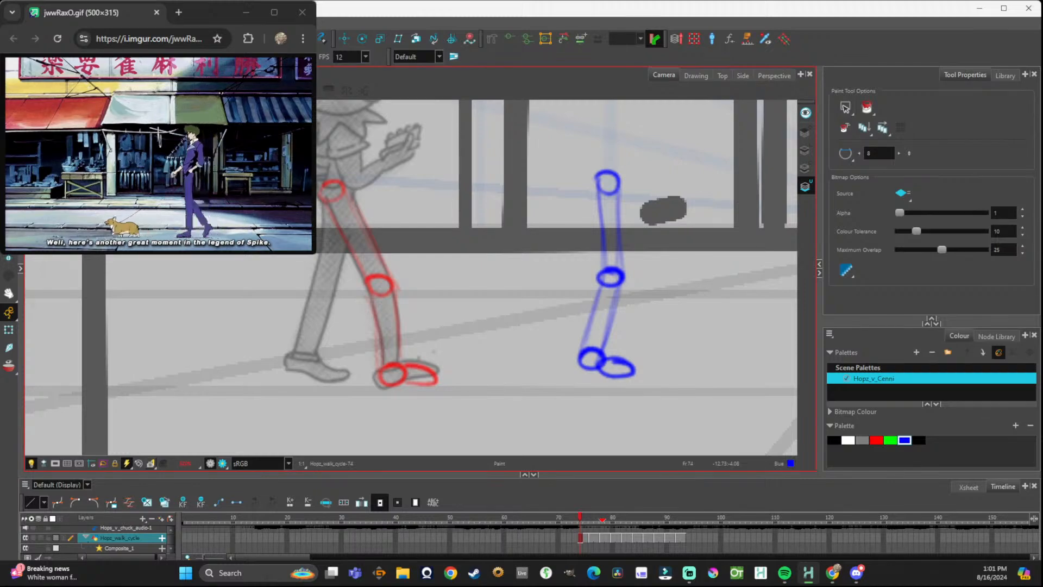
Move the blue leg on frame 74 over the character's back leg with the Cutter and clear the selection.
key("alt+t")
mouse_move(543, 152)
left_mouse_down()
mouse_move(571, 168)
mouse_move(705, 411)
left_mouse_up()
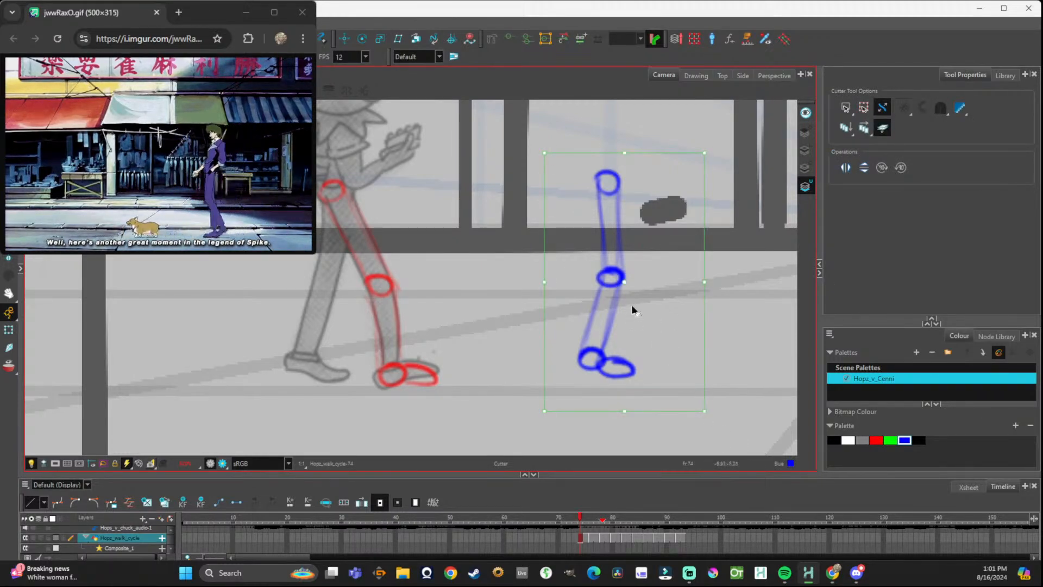
left_click_drag(620, 285, 340, 287)
left_click(559, 352)
Select the whole leg drawing on frame 80 with the Cutter and return to frame 78.
left_click(601, 523)
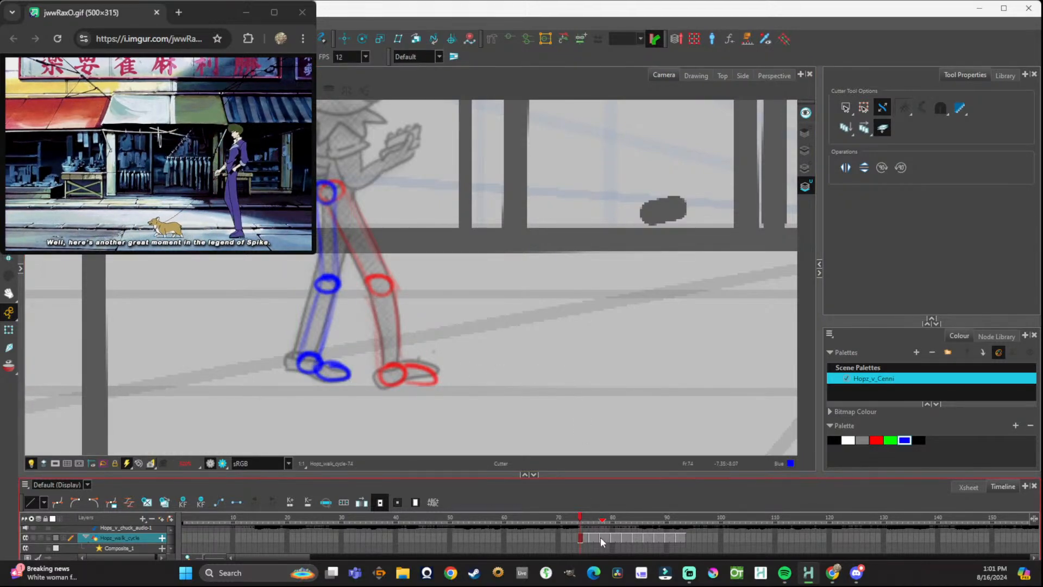
left_click(611, 538)
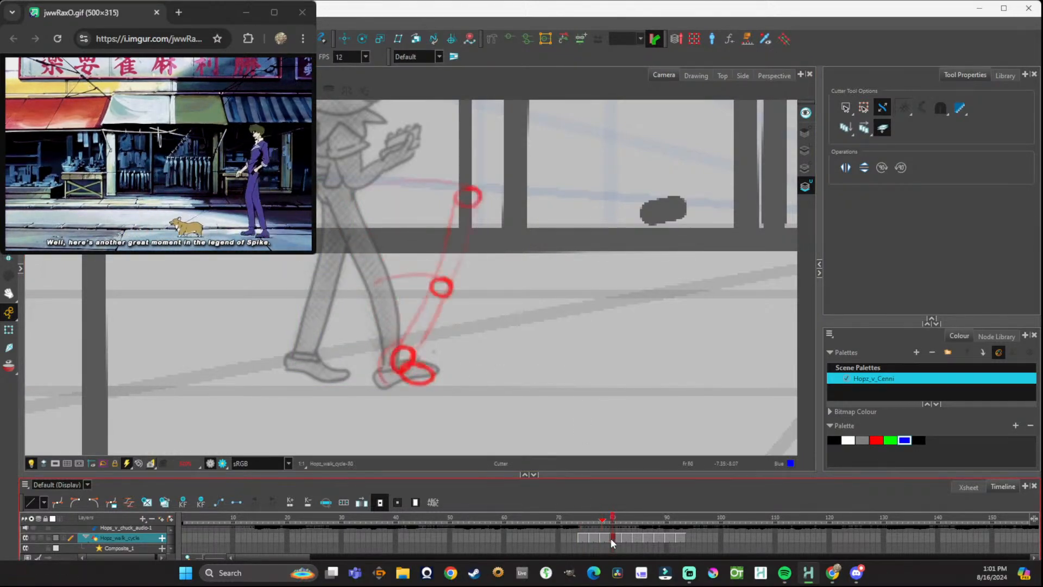
mouse_move(503, 169)
left_mouse_down()
mouse_move(459, 209)
mouse_move(361, 397)
left_mouse_up()
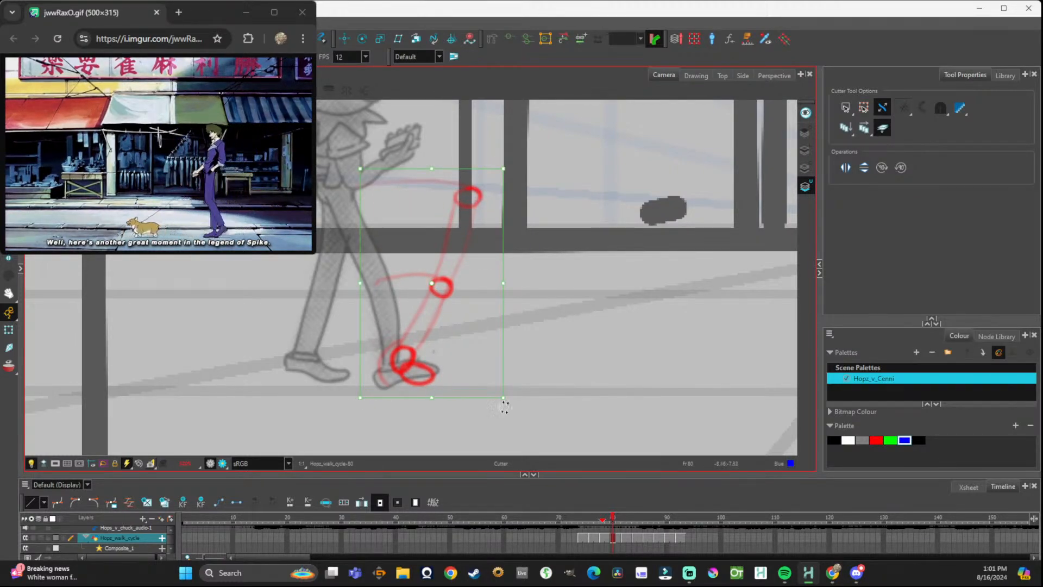
left_click(602, 536)
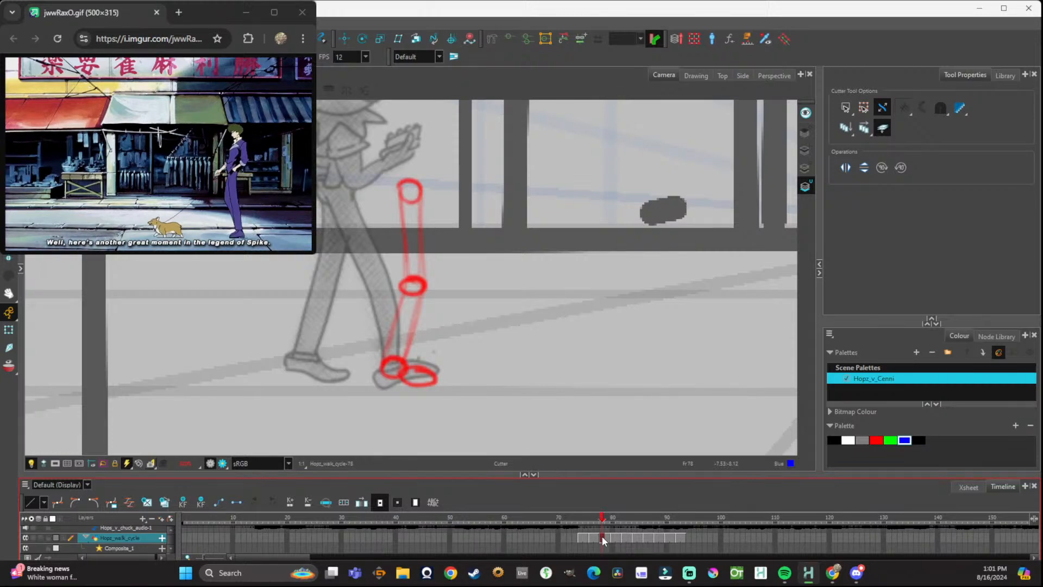
Paste the copied leg pose into the walk-cycle drawing at frame 76, clear of the existing leg, and recolour it blue.
left_click(595, 536)
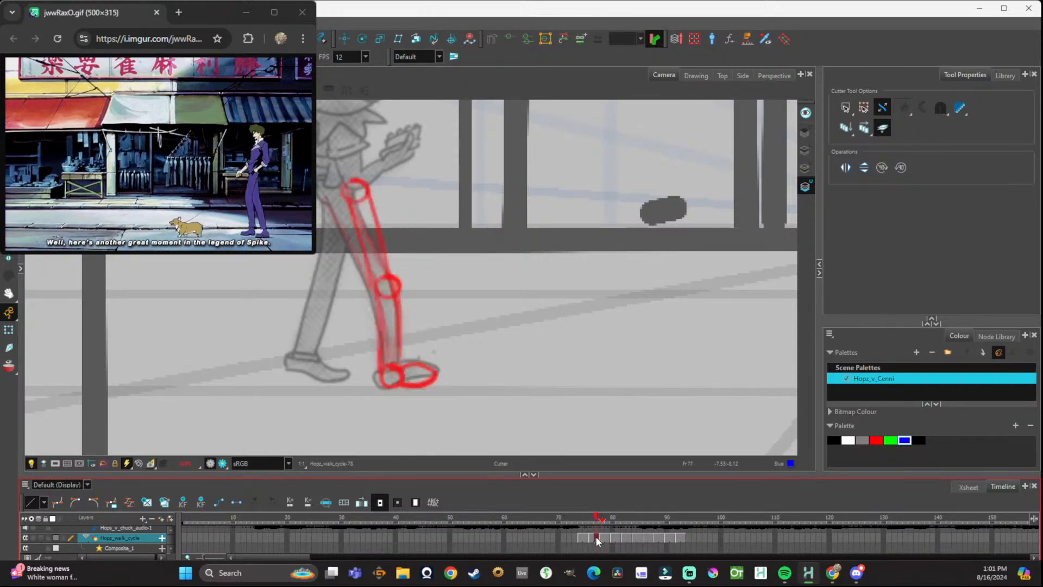
left_click(587, 538)
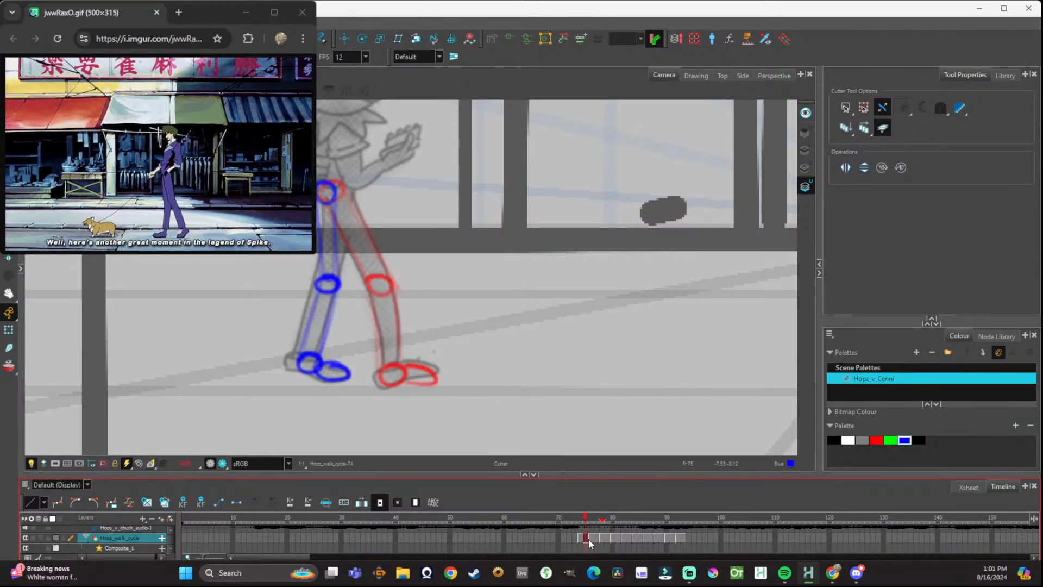
left_click(591, 537)
key("ctrl+a")
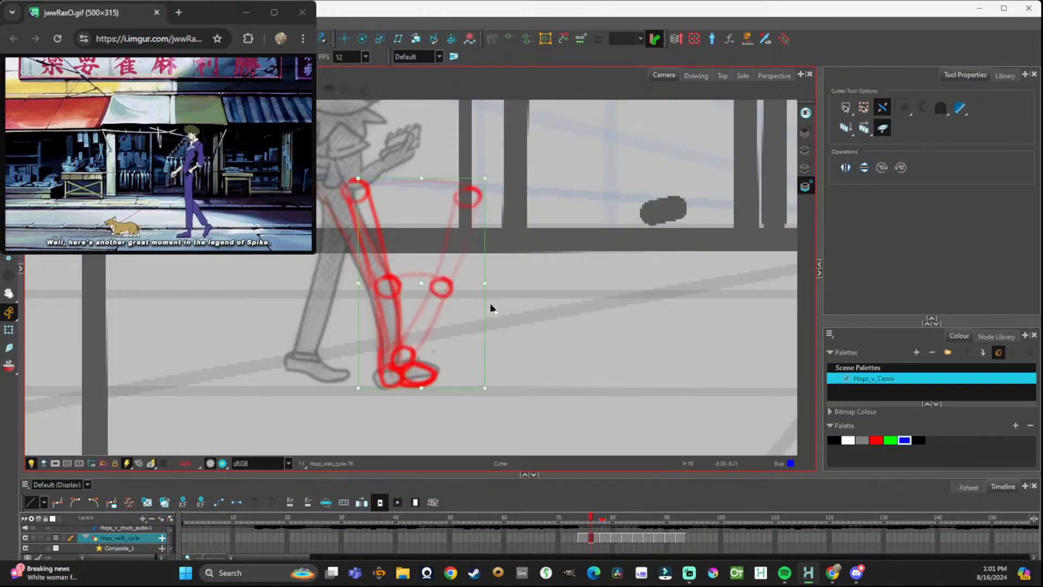
left_click_drag(444, 287, 623, 294)
key("alt+i")
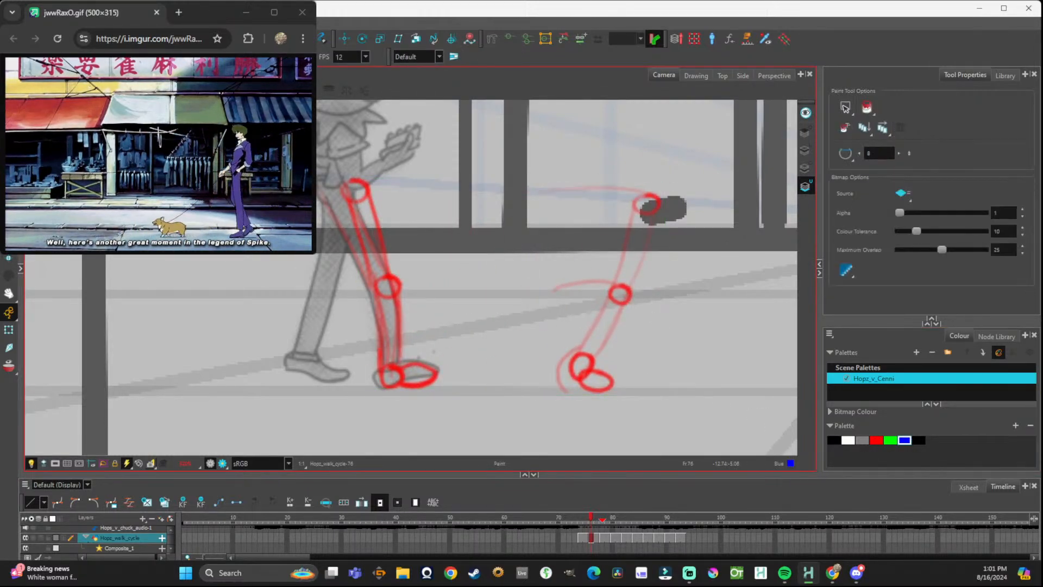
left_click(626, 290)
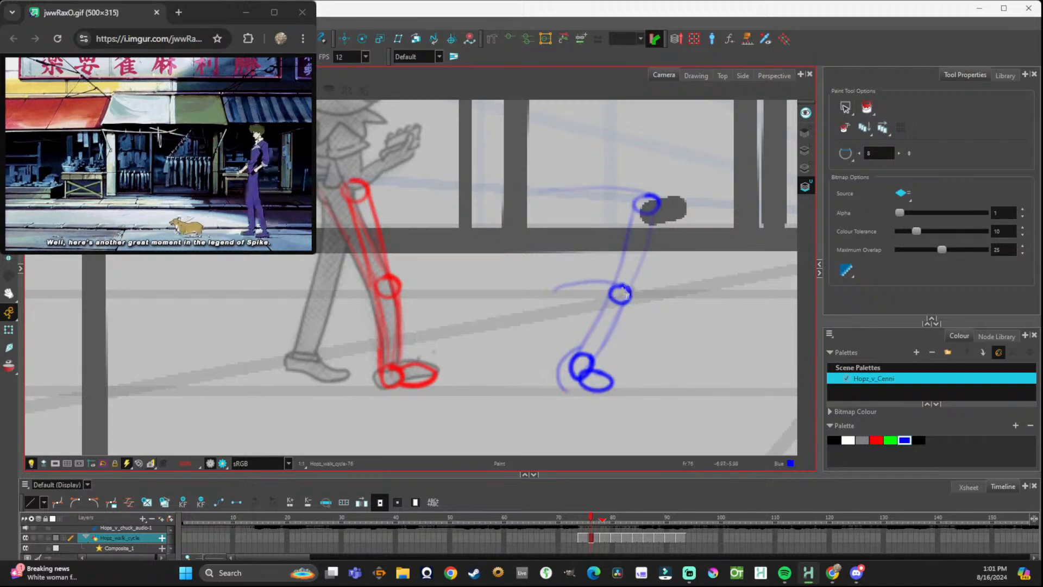
Move the blue leg at frame 76 back onto the character sketch and turn on onion skinning.
key("alt+t")
left_click_drag(483, 151, 717, 402)
left_click_drag(628, 298, 308, 280)
left_click(340, 189)
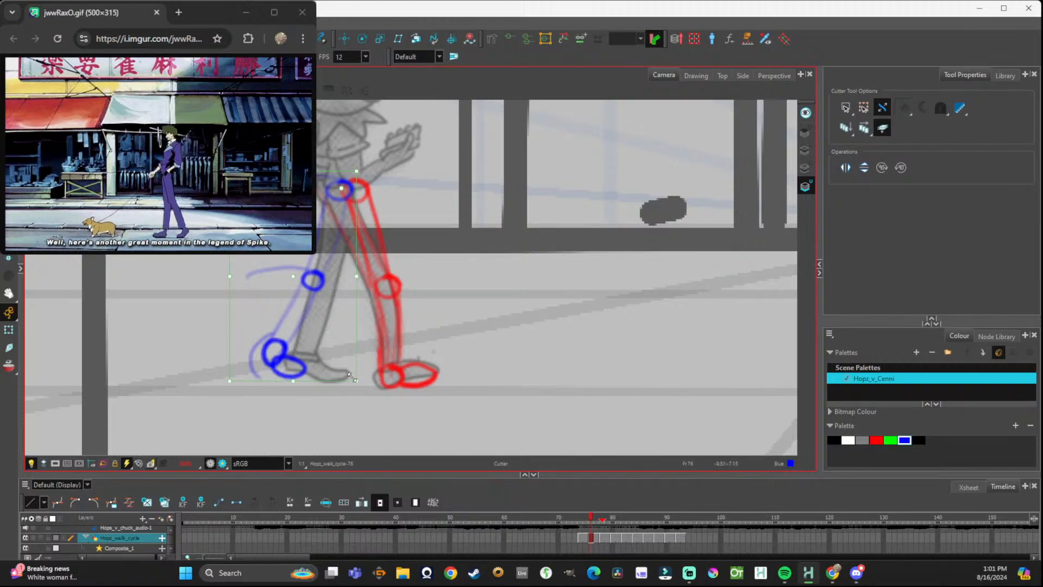
left_click(9, 365)
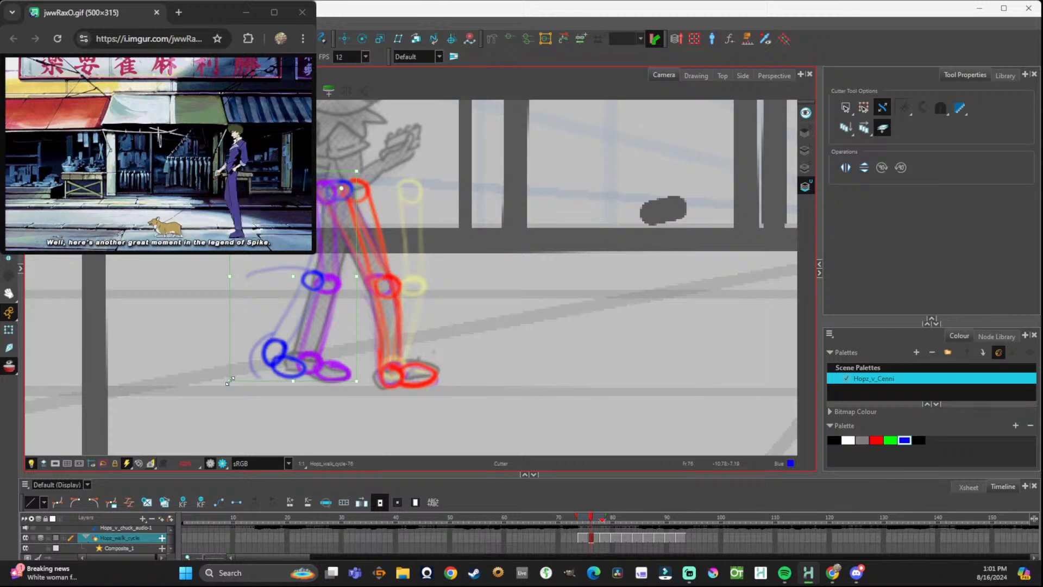
Resize and reposition the blue leg at frame 76 so its foot rests on the sketch's rear foot and its hip aligns with the neighbouring poses.
left_click_drag(229, 381, 233, 371)
left_click_drag(320, 271, 362, 287)
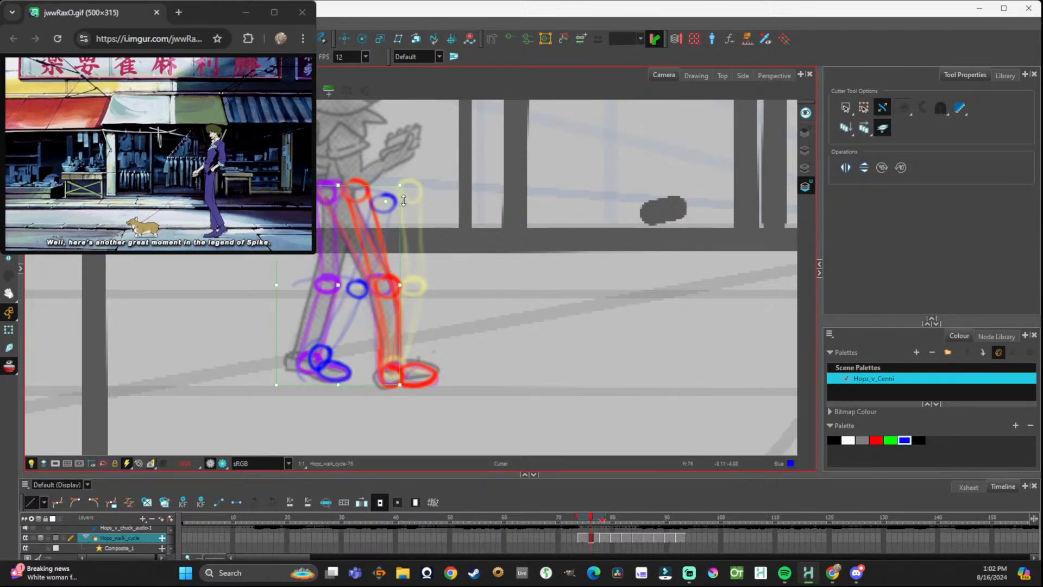
left_click_drag(399, 187, 402, 178)
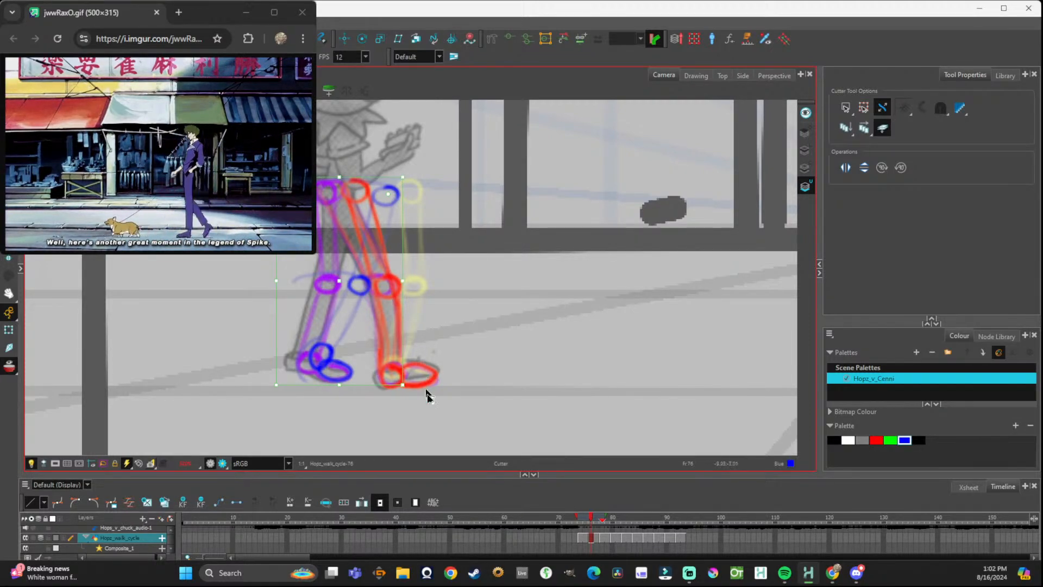
left_click_drag(588, 521, 592, 515)
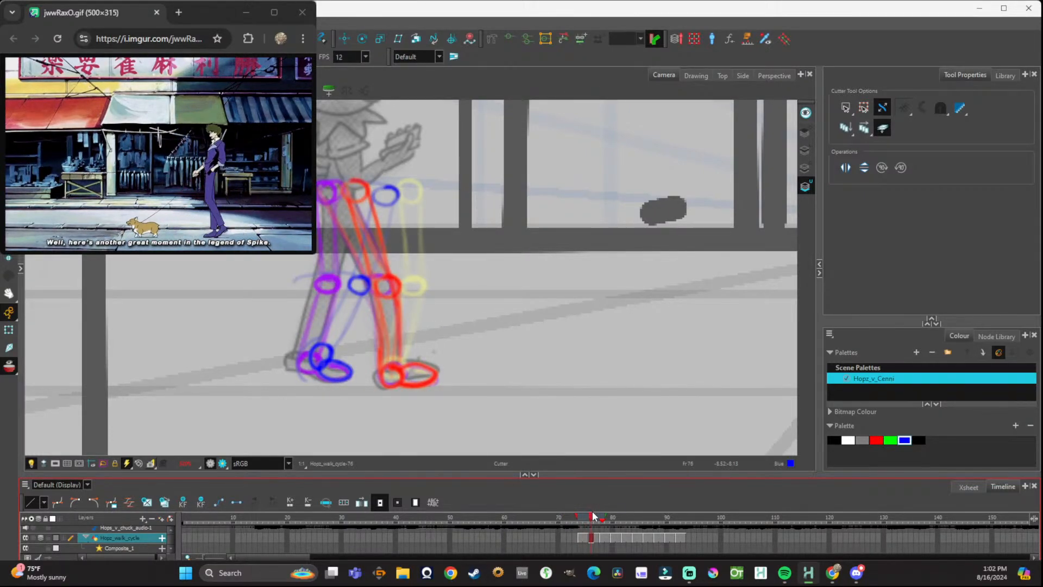
Copy the red leg pose from frame 82 and paste it into the walk-cycle drawing at frame 78.
left_click(617, 537)
left_click(622, 538)
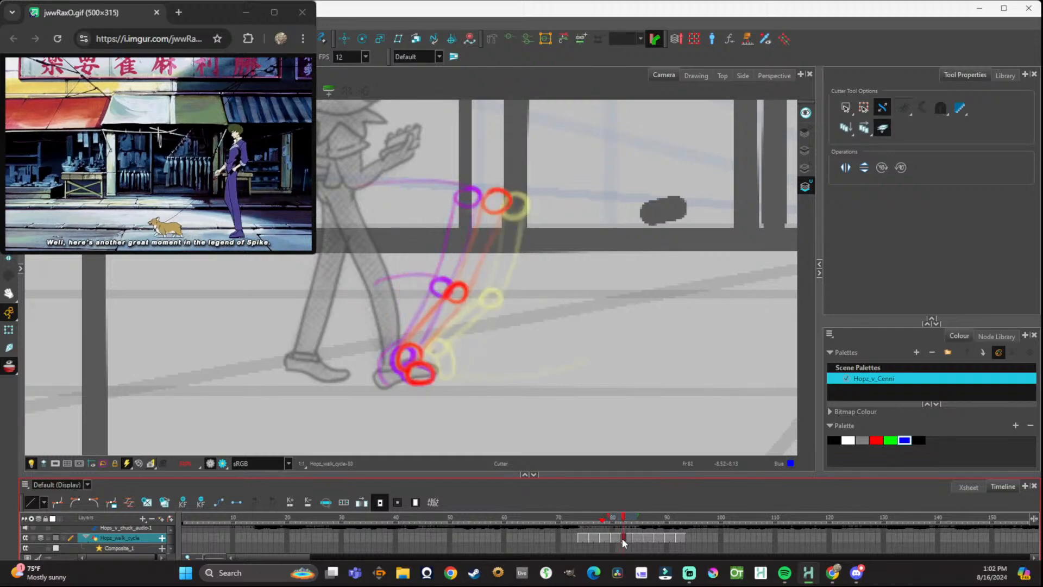
left_click_drag(536, 179, 356, 389)
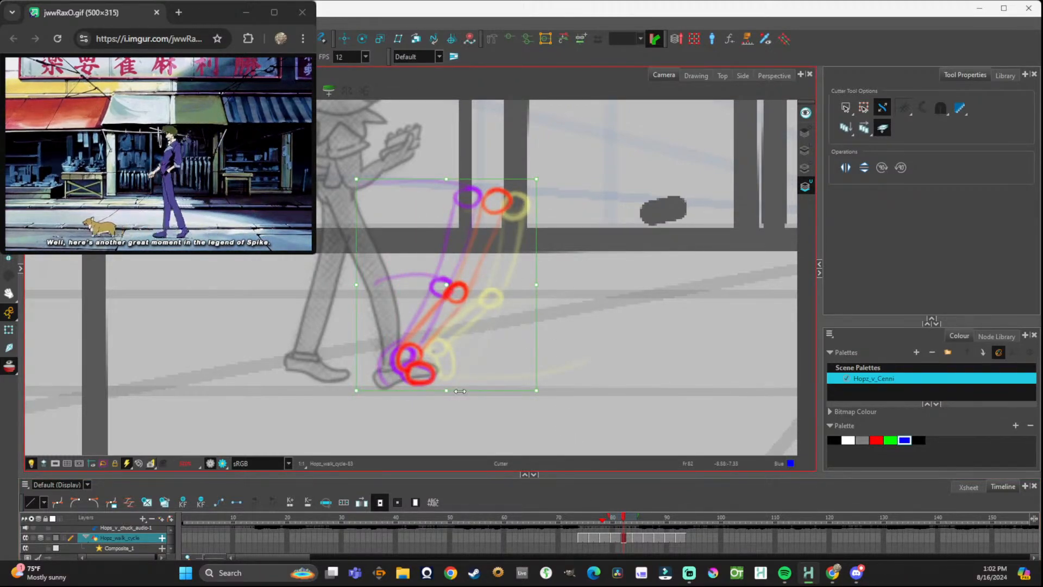
left_click(605, 540)
left_click(602, 538)
key("ctrl+v")
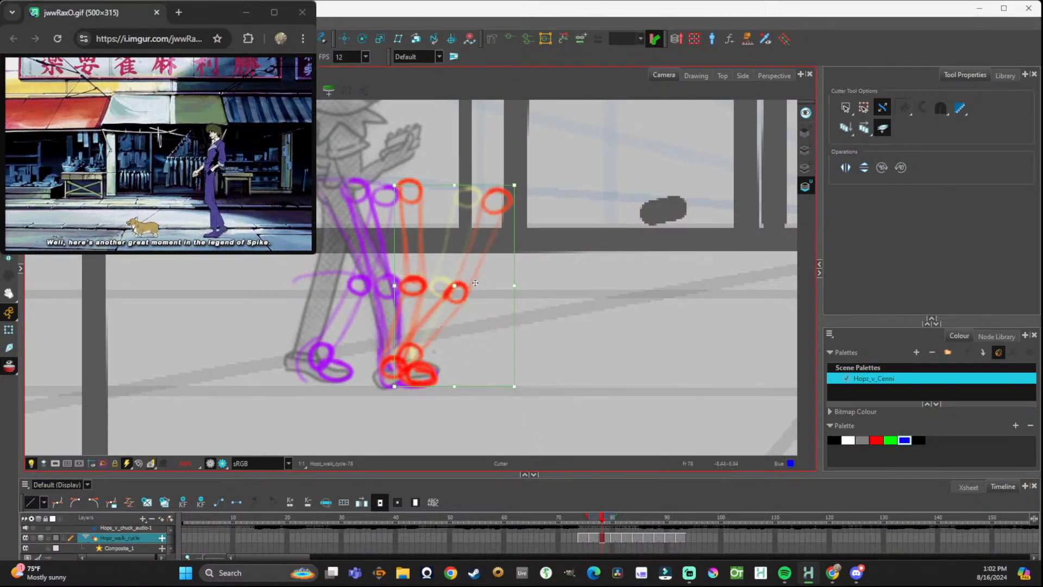
Move the leg pasted at frame 78 clear of the other poses and recolour it blue.
left_click_drag(463, 296, 562, 294)
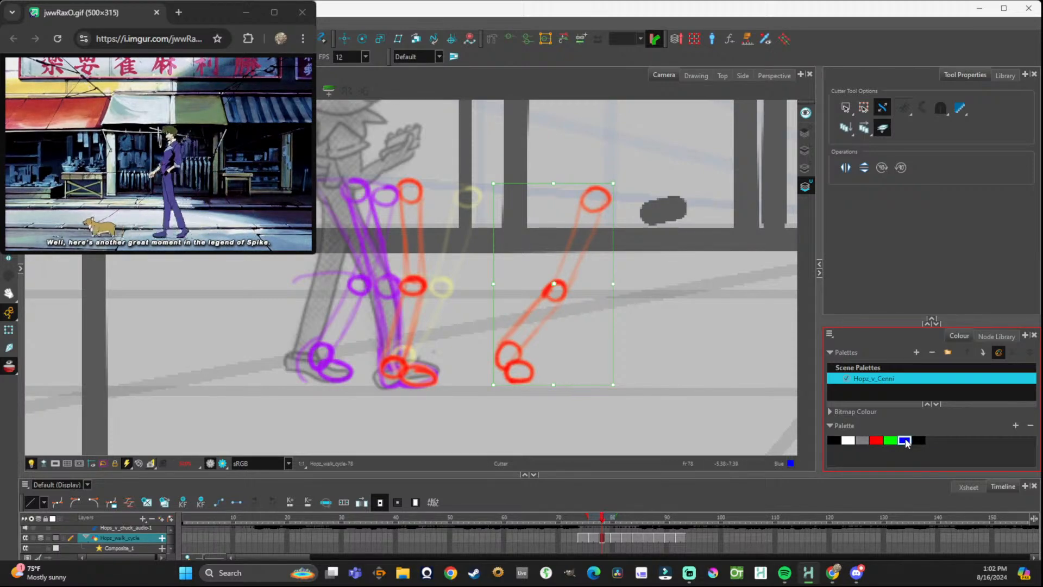
key("alt+i")
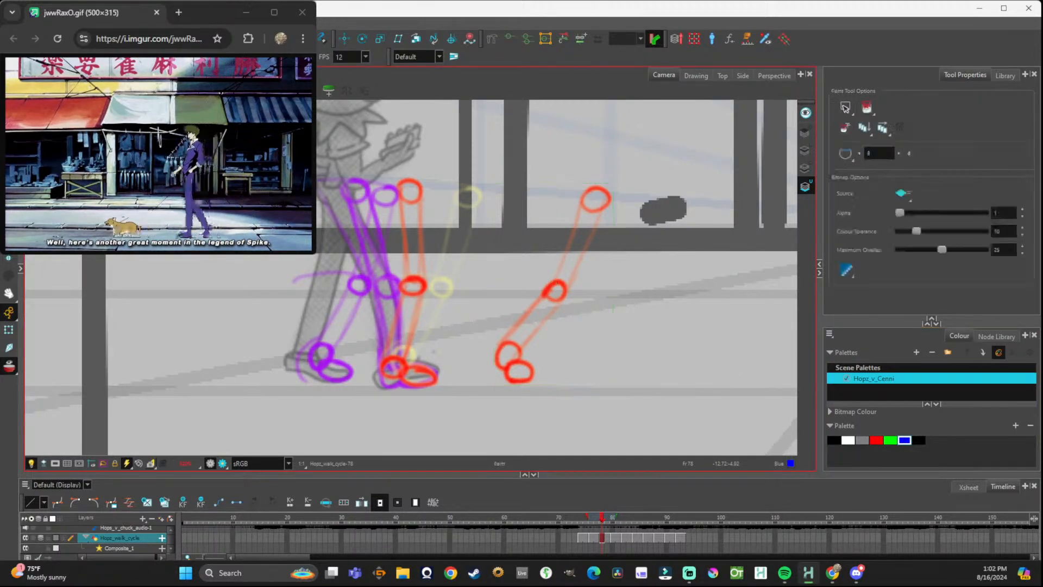
left_click(607, 202)
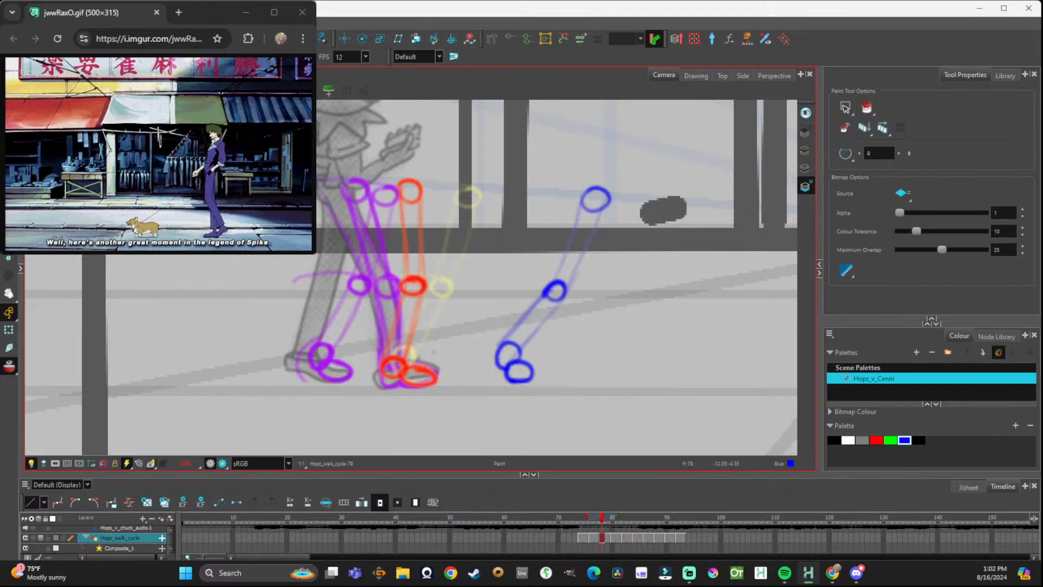
Move the blue leg at frame 78 behind the red leg and resize it so its hip lines up with the red hip.
key("alt+t")
mouse_move(655, 154)
left_mouse_down()
mouse_move(531, 372)
mouse_move(482, 413)
left_mouse_up()
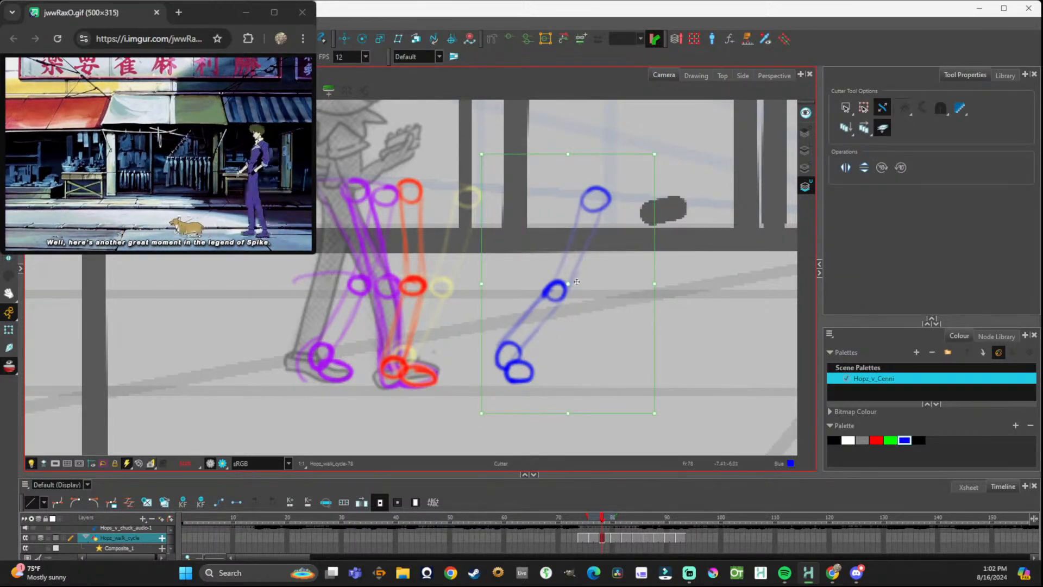
left_click_drag(561, 302, 381, 301)
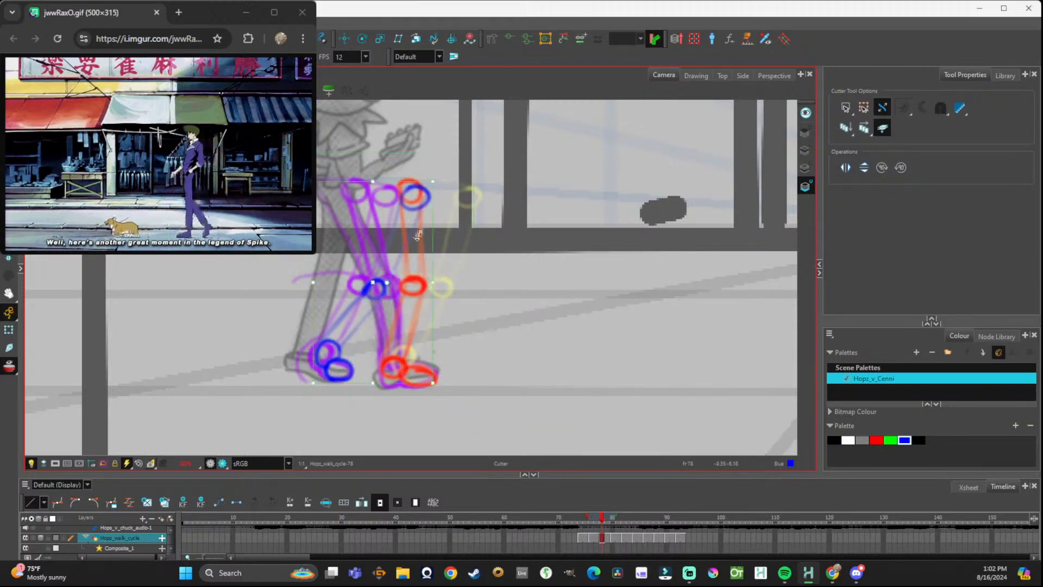
left_click_drag(433, 182, 445, 177)
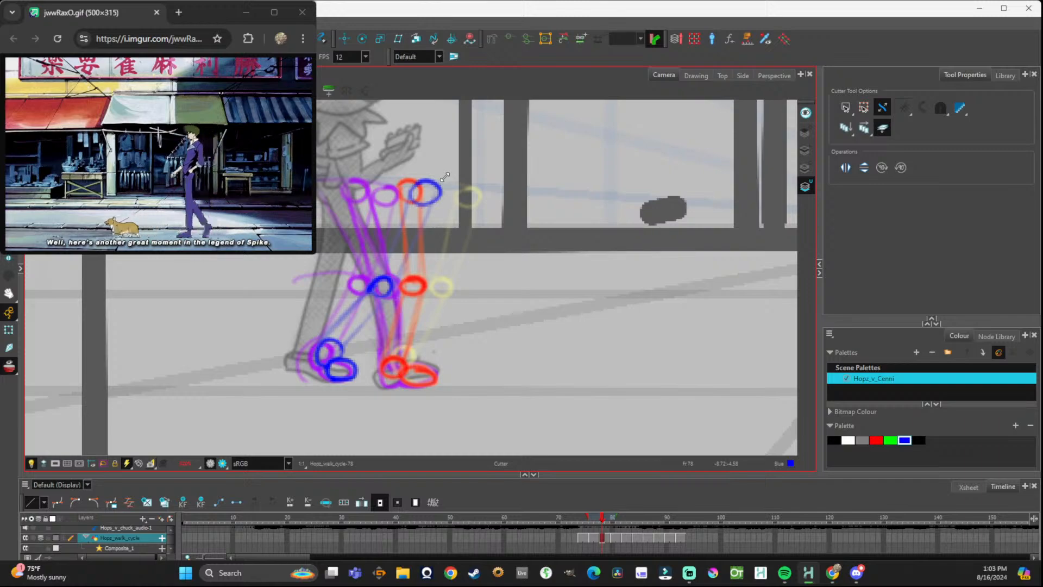
left_click(603, 545)
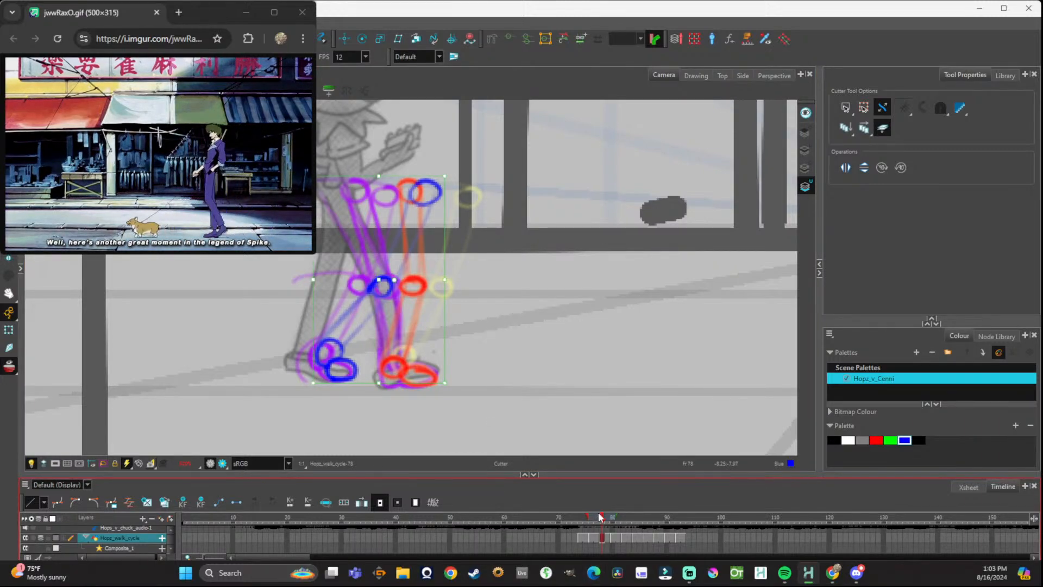
mouse_move(600, 515)
left_mouse_down()
mouse_move(582, 515)
mouse_move(602, 515)
left_mouse_up()
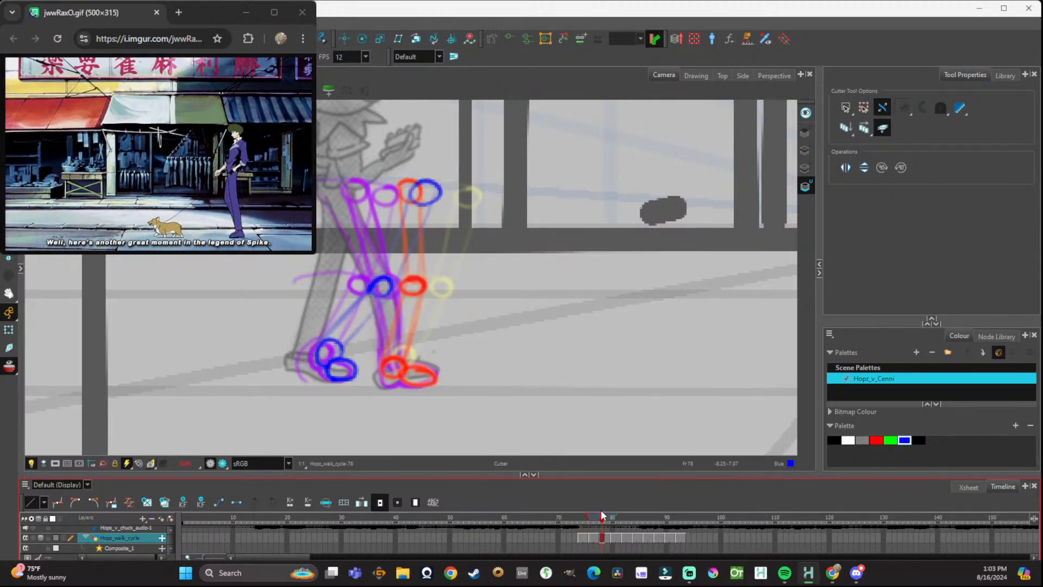
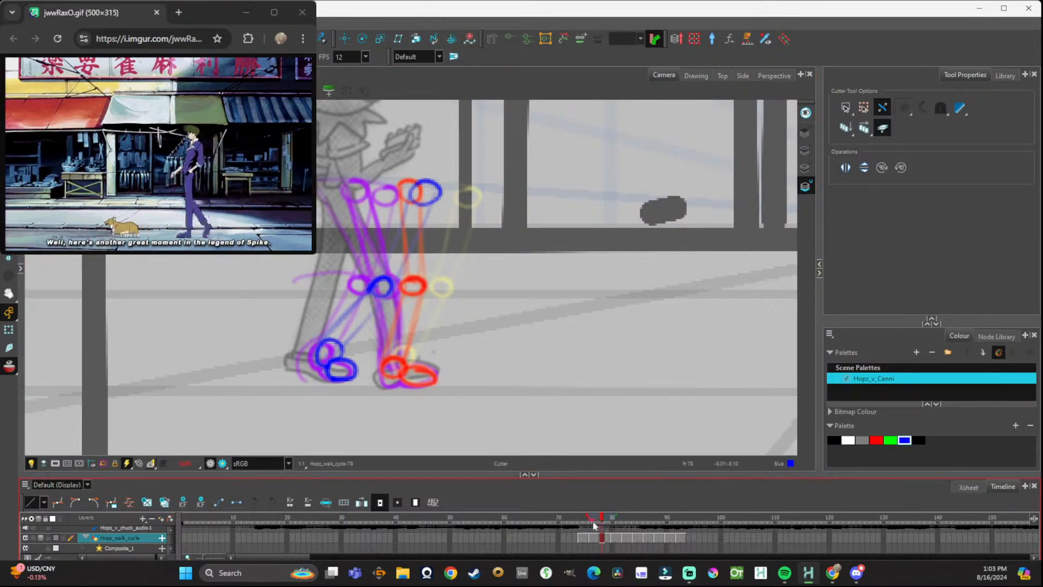
Copy the red bent-leg pose from frame 84 and paste it into the walk-cycle drawing at frame 81.
mouse_move(582, 524)
left_mouse_down()
mouse_move(594, 520)
mouse_move(564, 521)
mouse_move(634, 531)
mouse_move(551, 528)
left_mouse_up()
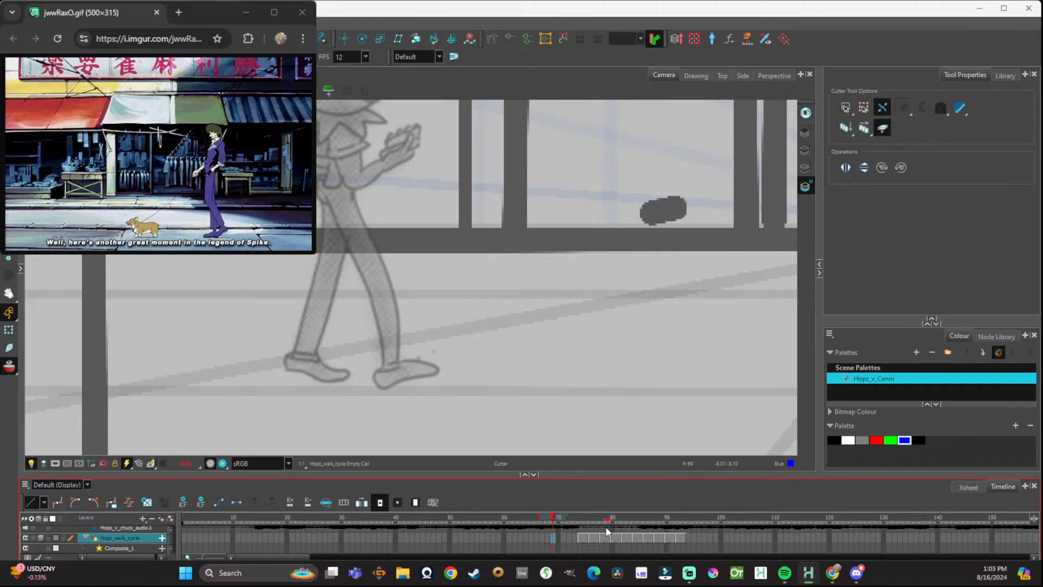
left_click_drag(561, 517, 611, 529)
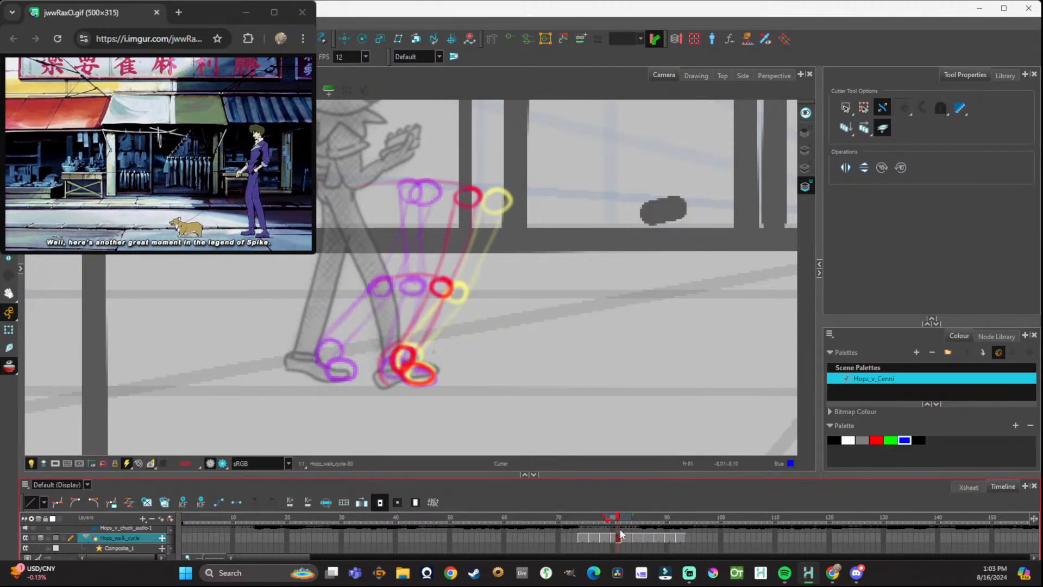
left_click_drag(610, 529, 634, 541)
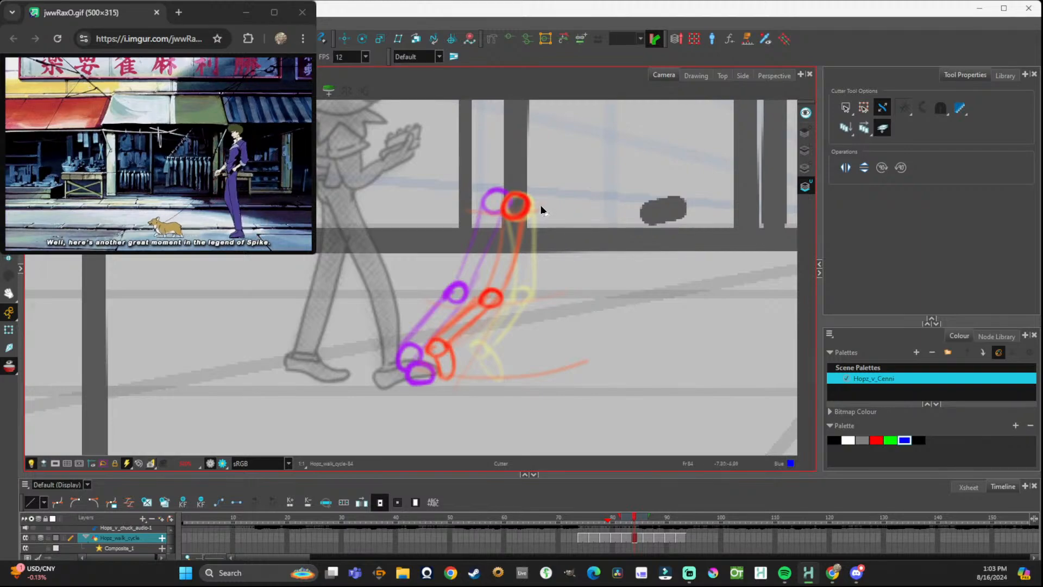
mouse_move(547, 179)
left_mouse_down()
mouse_move(442, 341)
mouse_move(387, 403)
left_mouse_up()
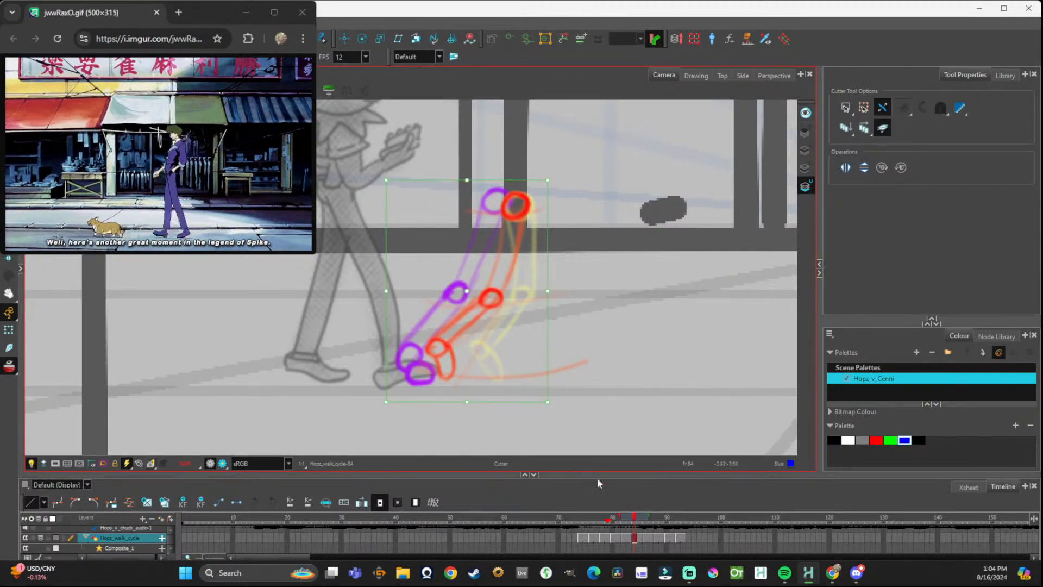
left_click(591, 542)
left_click(604, 537)
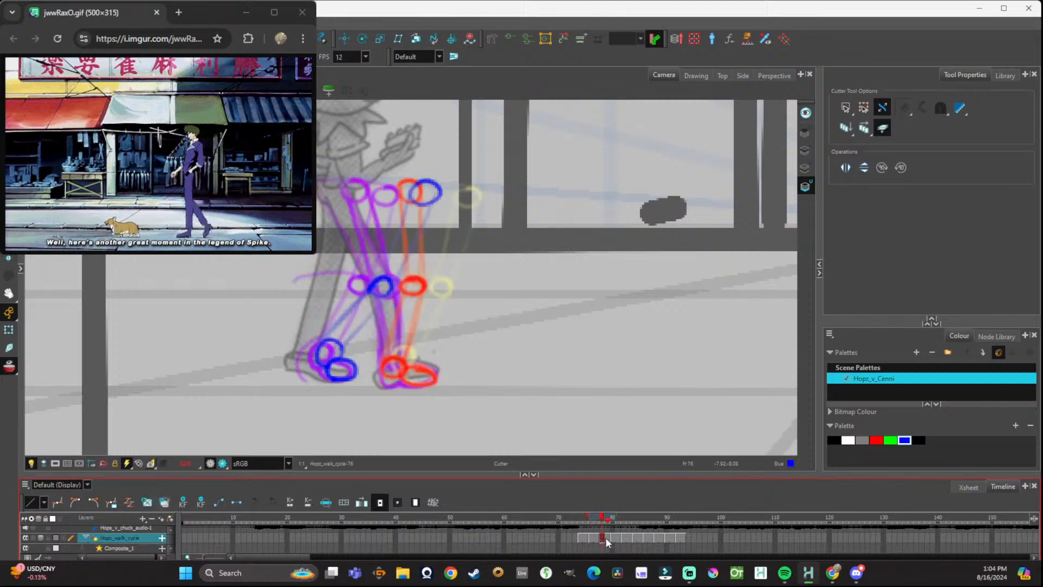
left_click(615, 536)
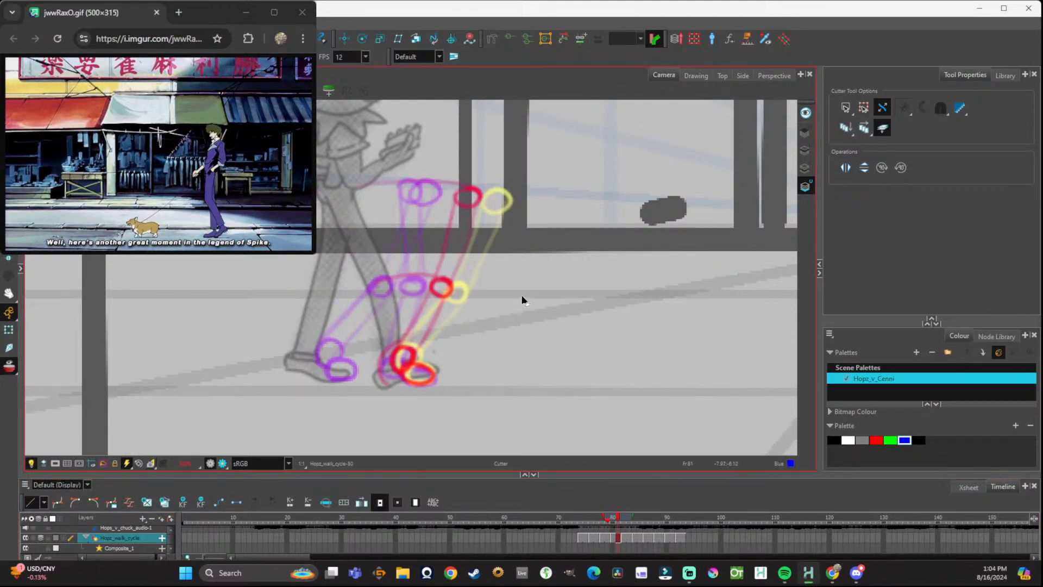
key("ctrl+v")
Move the bent leg pasted at frame 81 clear of the other poses and recolour it blue.
left_click_drag(506, 300, 595, 299)
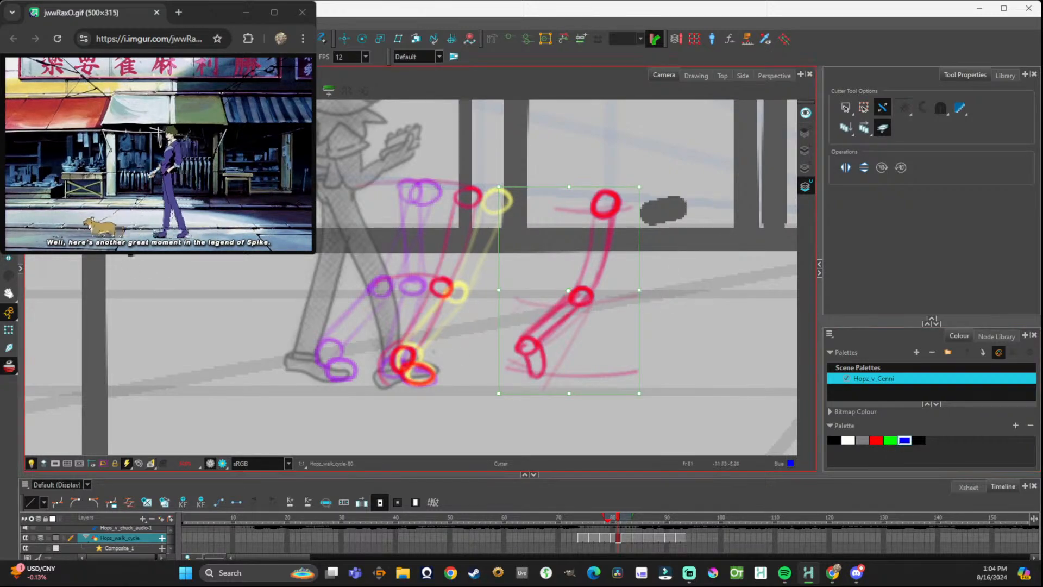
key("alt+e")
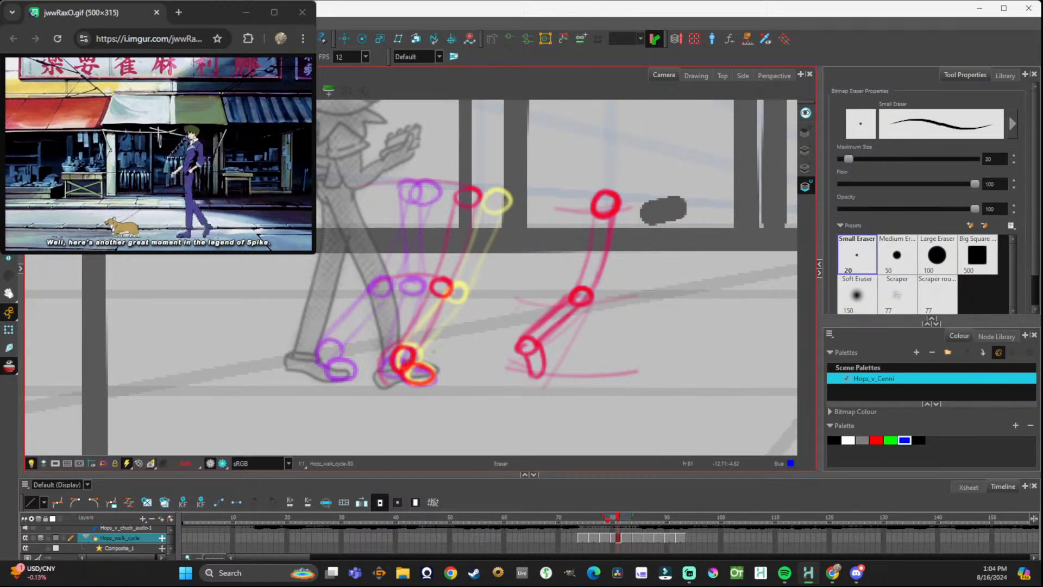
key("alt+i")
left_click(595, 209)
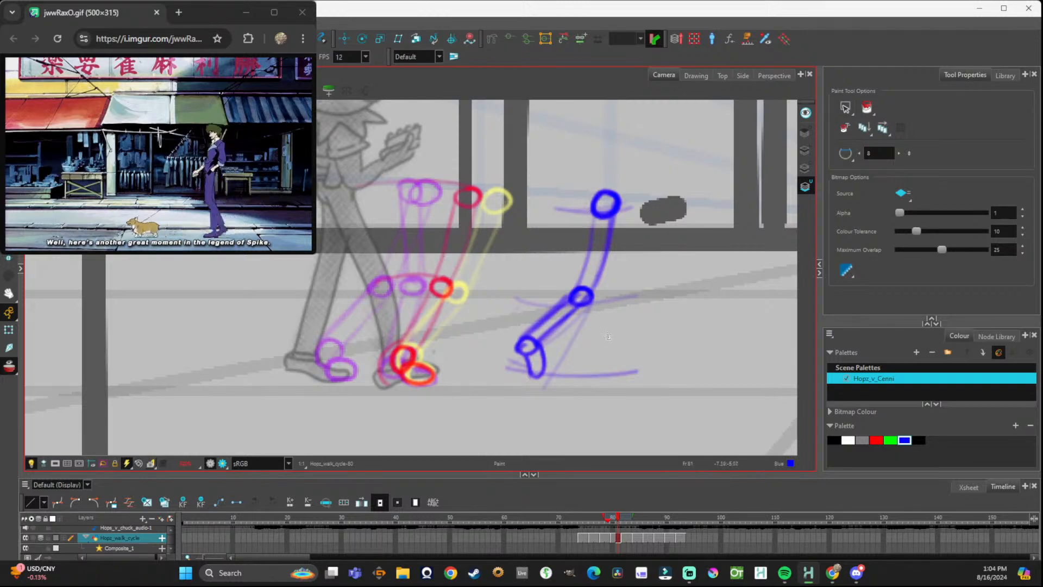
Place the blue bent leg at frame 81 just behind the red leg, with hip and knee level with the red ones.
key("alt+t")
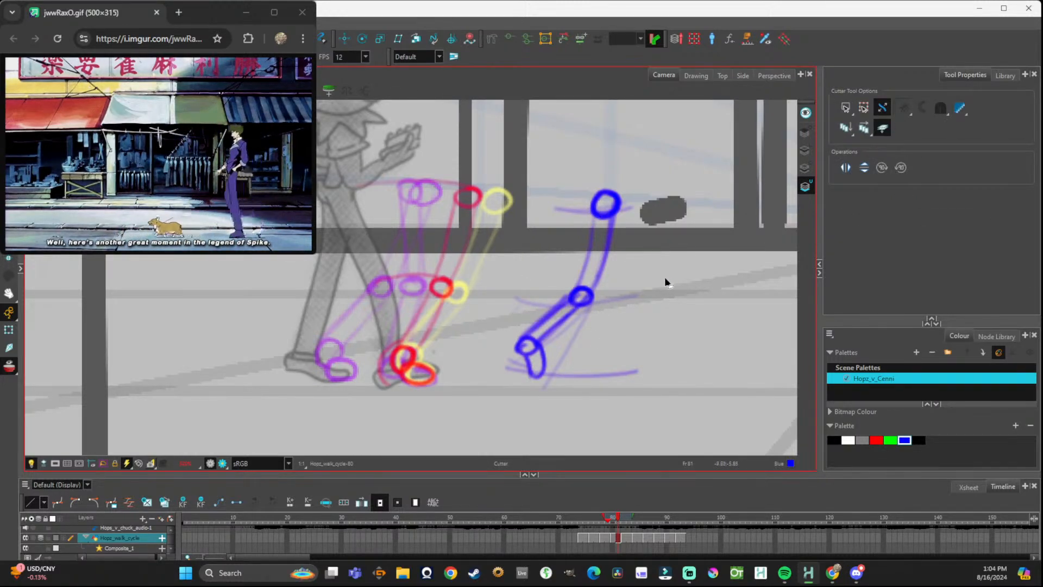
left_click_drag(667, 156, 502, 392)
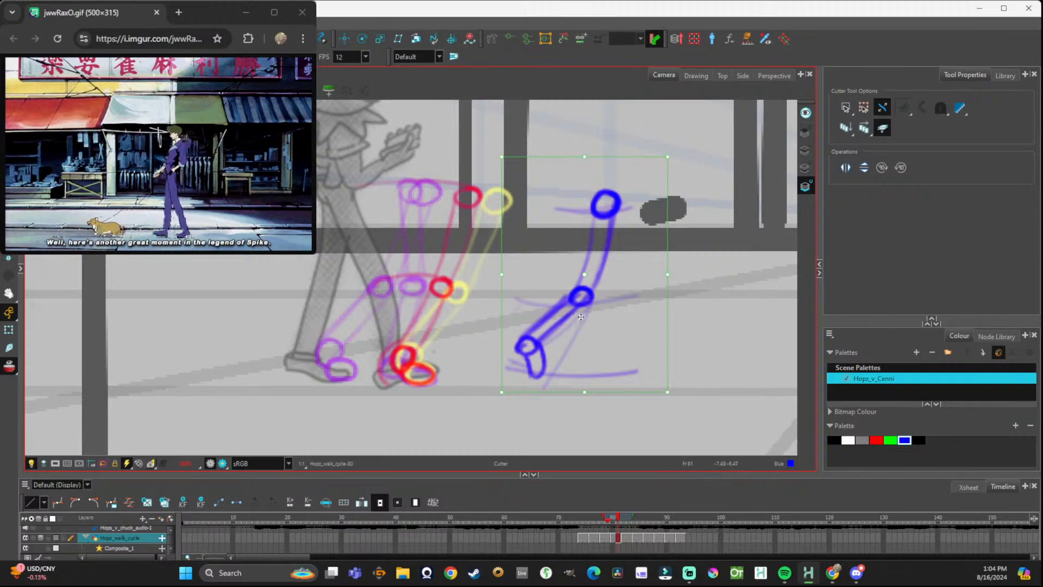
mouse_move(597, 303)
left_mouse_down()
mouse_move(403, 321)
mouse_move(416, 292)
mouse_move(430, 289)
left_mouse_up()
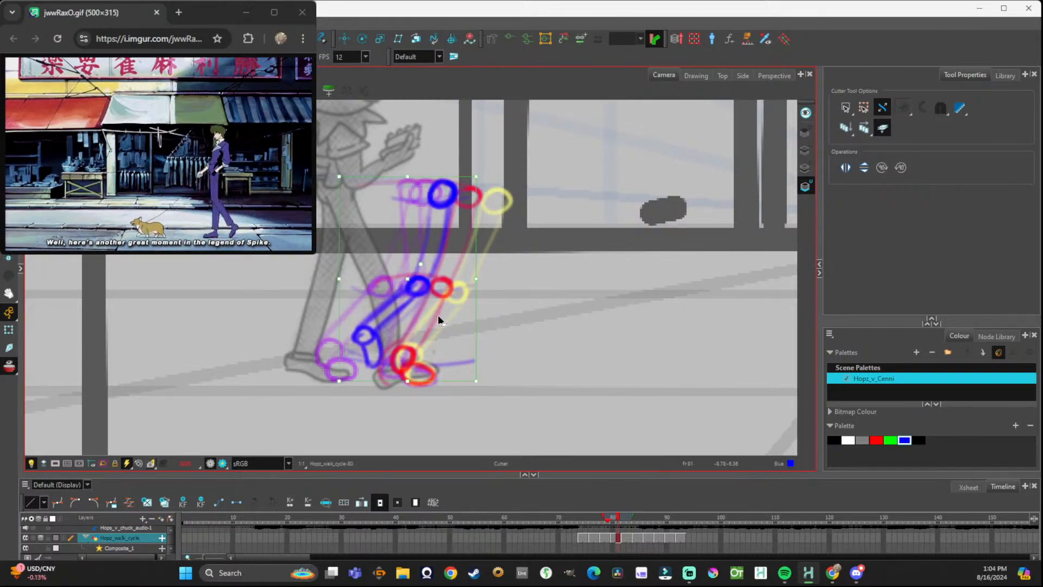
mouse_move(615, 521)
left_mouse_down()
mouse_move(582, 521)
mouse_move(646, 534)
left_mouse_up()
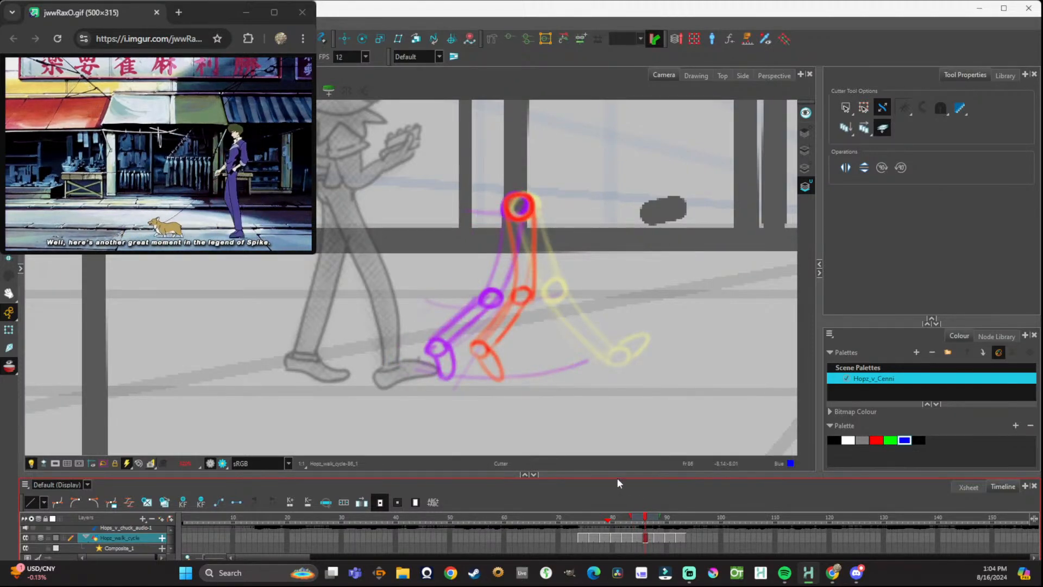
Undo the placement, recolouring and pasting of the blue bent leg at frame 80.
mouse_move(579, 158)
left_mouse_down()
mouse_move(508, 293)
mouse_move(424, 392)
left_mouse_up()
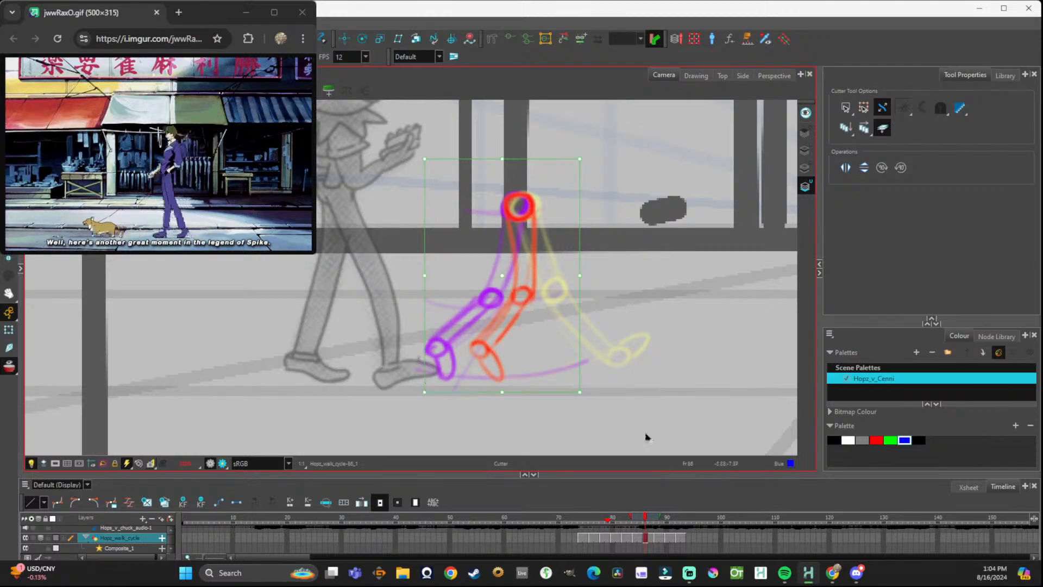
left_click(629, 538)
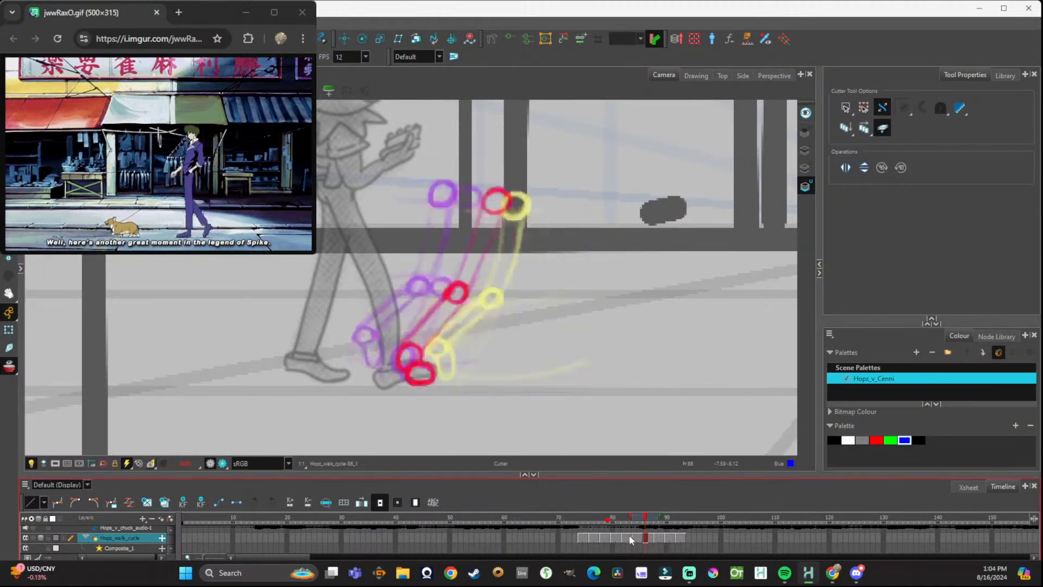
mouse_move(626, 520)
left_mouse_down()
mouse_move(614, 519)
mouse_move(636, 522)
left_mouse_up()
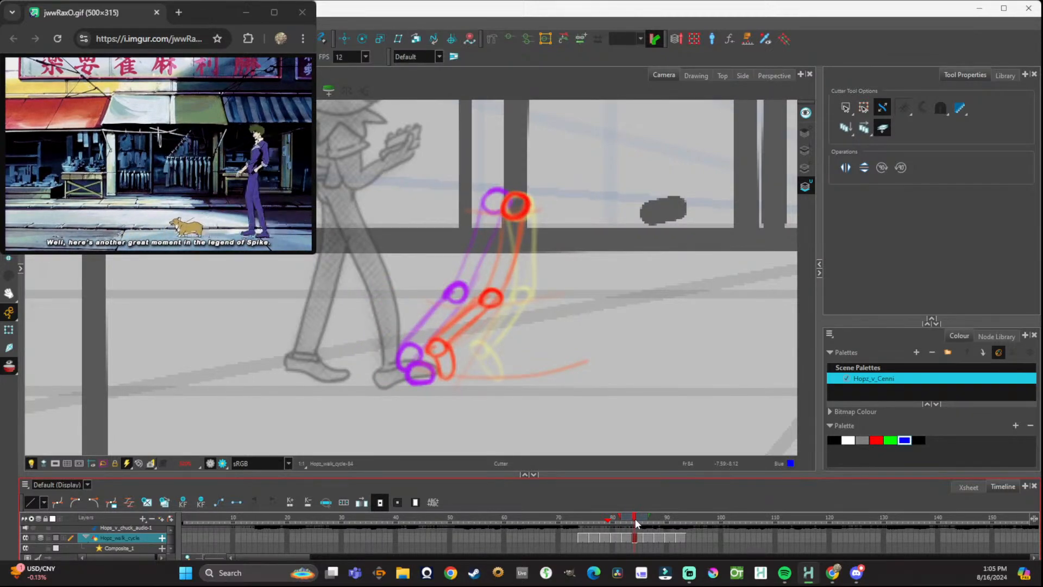
mouse_move(635, 522)
left_mouse_down()
mouse_move(567, 514)
mouse_move(637, 526)
mouse_move(627, 518)
mouse_move(679, 519)
mouse_move(559, 516)
mouse_move(653, 525)
mouse_move(600, 514)
mouse_move(616, 517)
left_mouse_up()
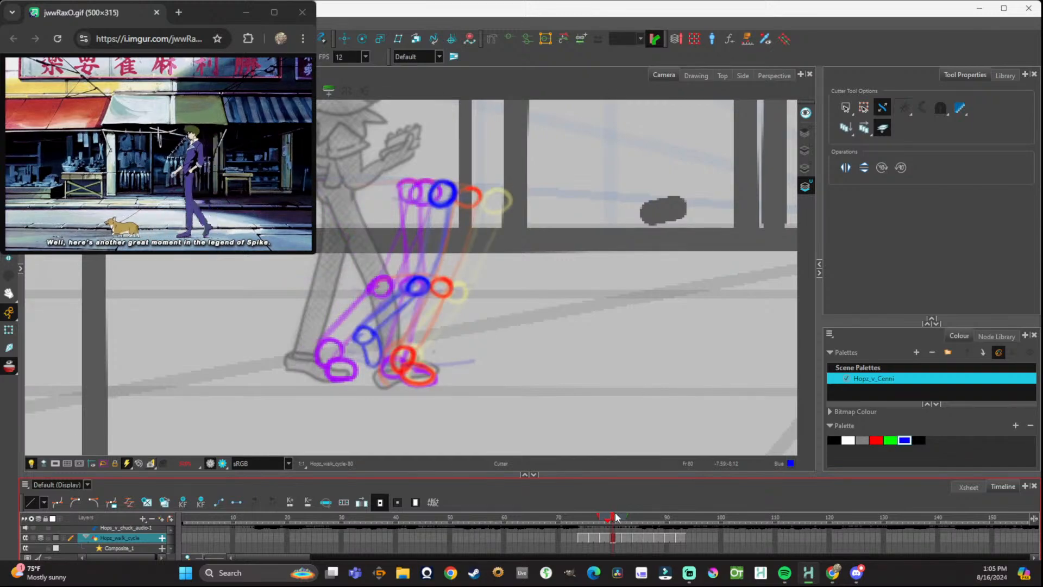
key("ctrl+z")
key("ctrl+z")
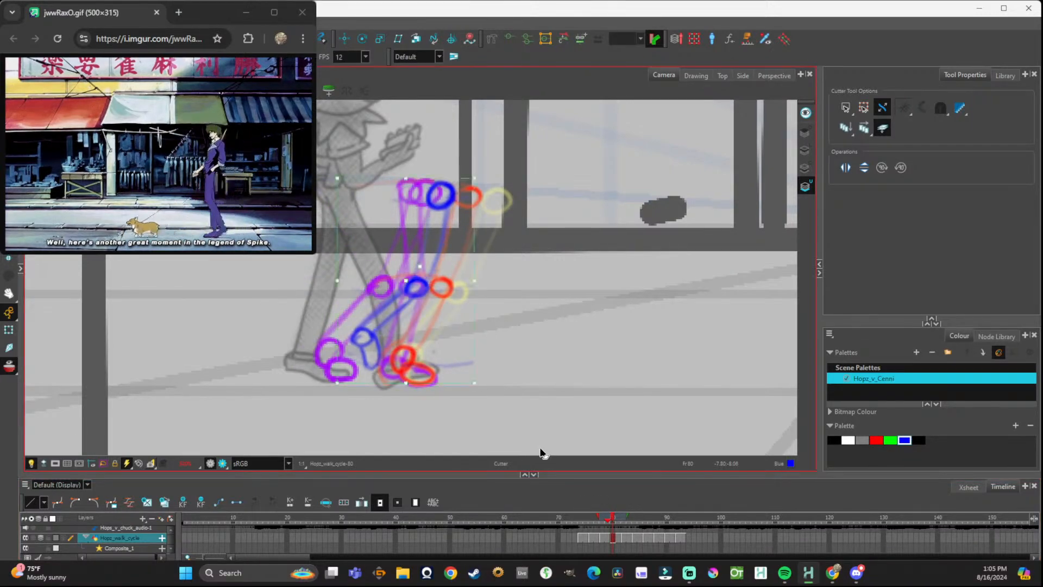
key("ctrl+z")
key("ctrl+z")
key("ctrl+z")
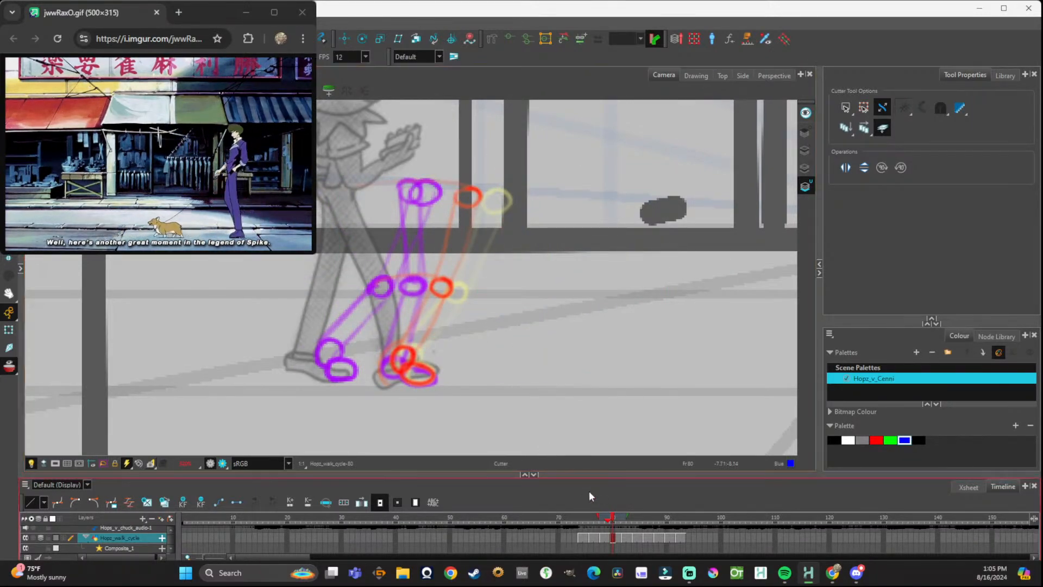
Copy the red bent-leg pose from frame 86 and return to the walk-cycle drawing at frame 80.
left_click_drag(616, 519, 643, 526)
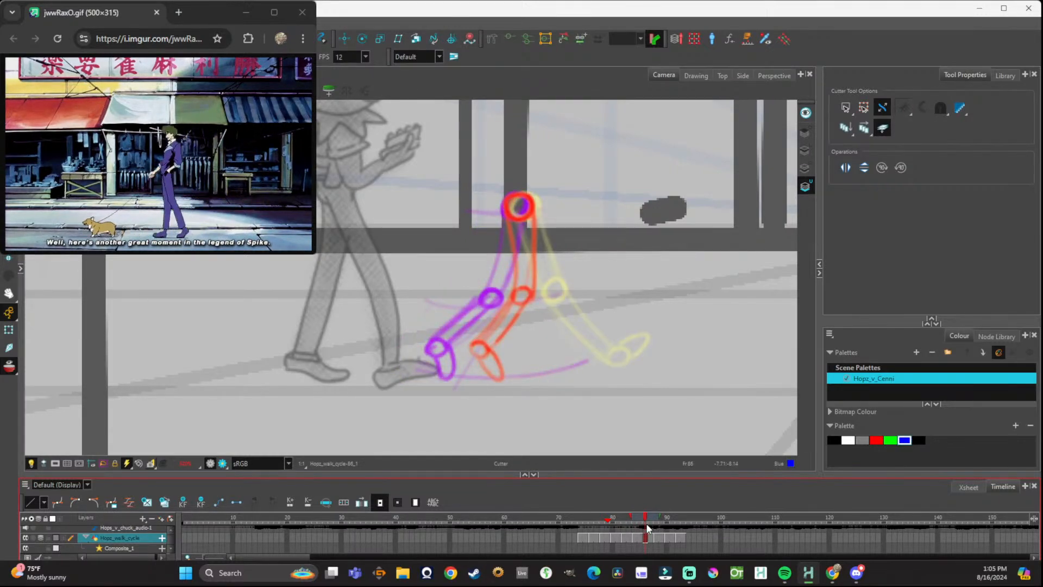
left_click_drag(553, 183, 443, 383)
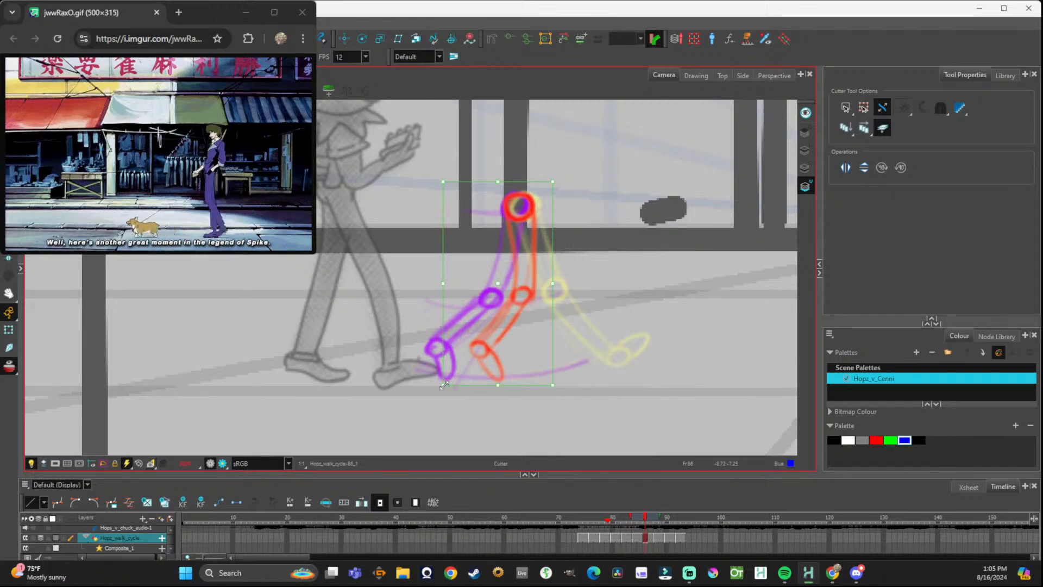
left_click(613, 538)
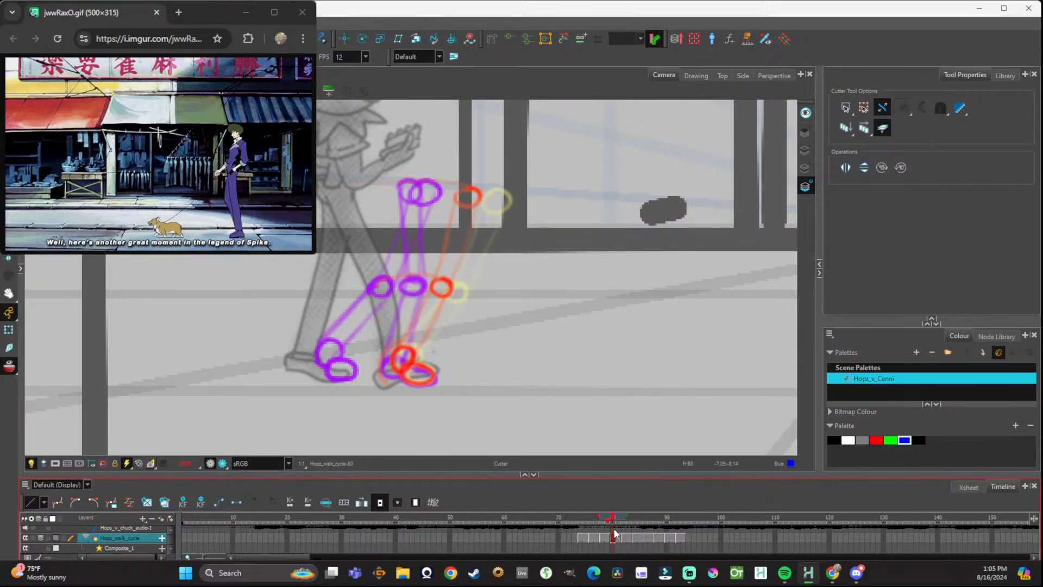
mouse_move(616, 514)
left_mouse_down()
mouse_move(582, 519)
mouse_move(641, 528)
mouse_move(587, 520)
mouse_move(625, 526)
mouse_move(611, 520)
left_mouse_up()
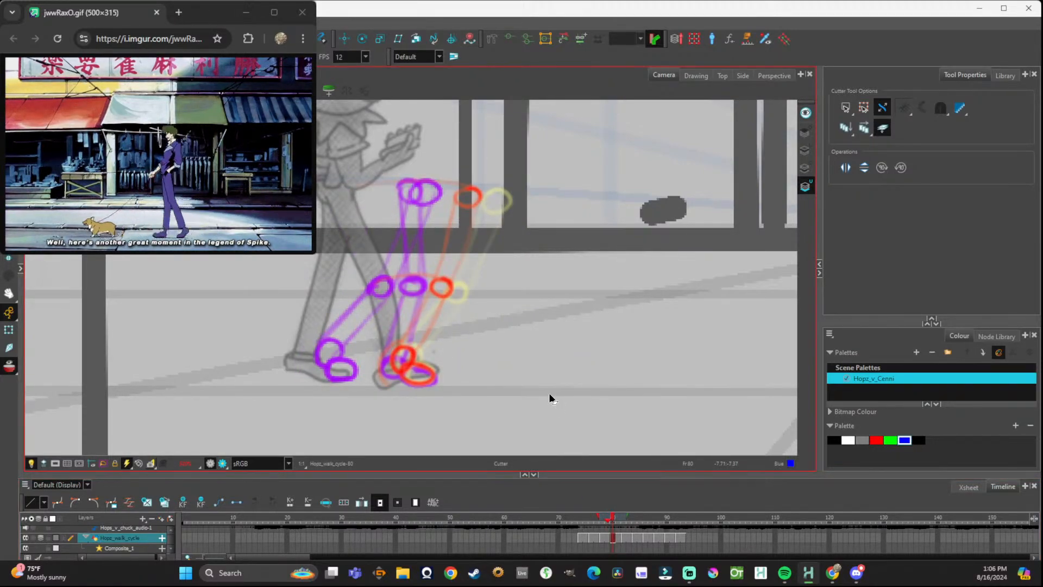
key("ctrl+v")
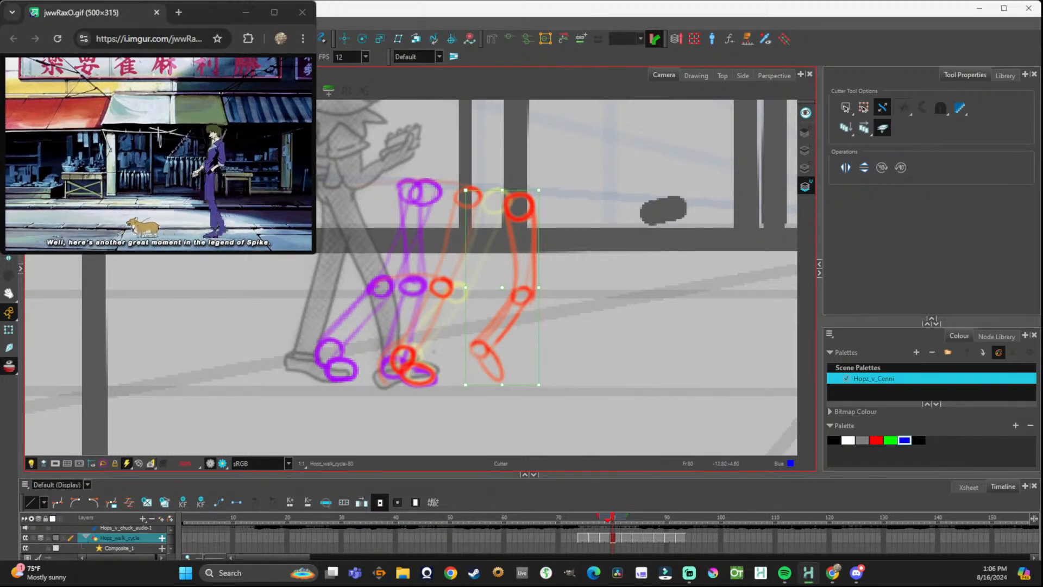
key("Escape")
key("alt+b")
key("alt+i")
left_click(534, 216)
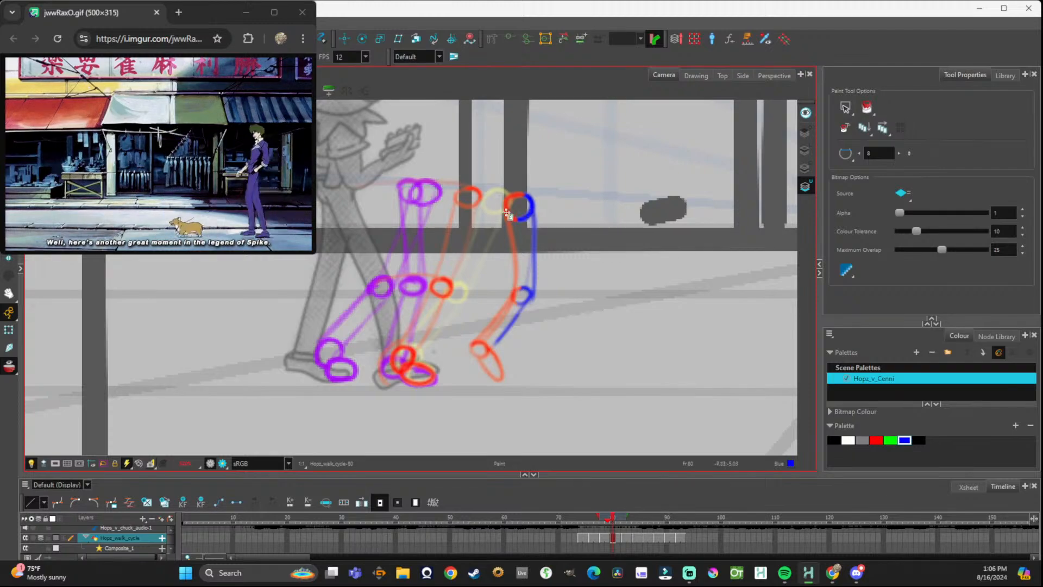
key("ctrl+z")
key("ctrl+z")
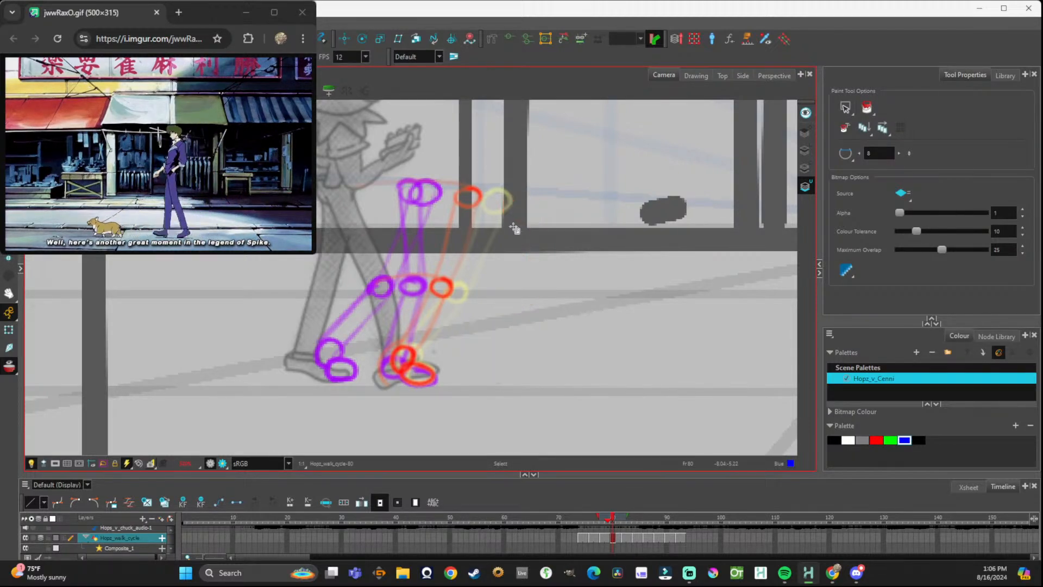
Paste the copied bent leg into the drawing at frame 80 and recolour it entirely blue.
key("ctrl+v")
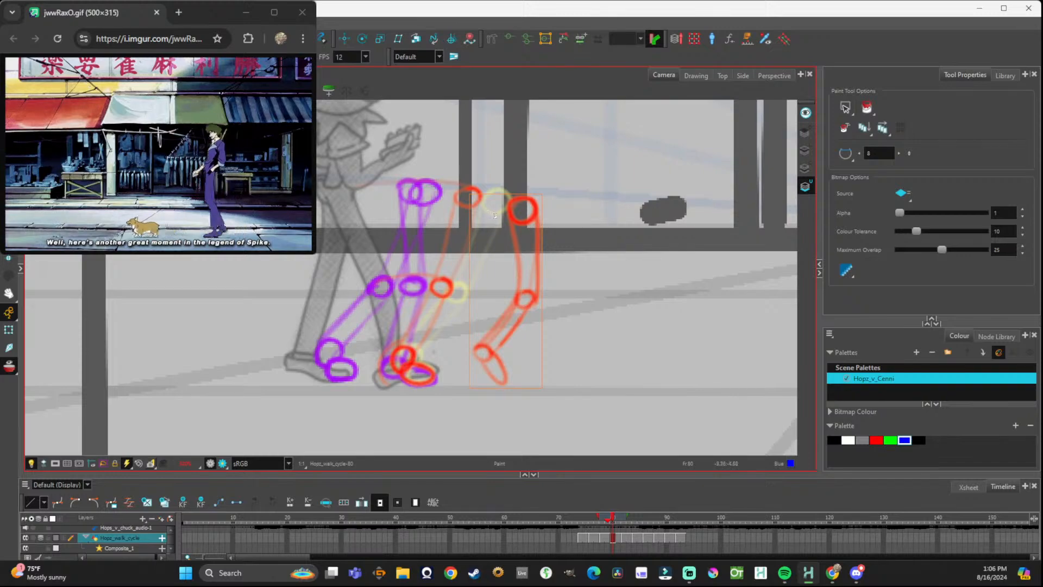
left_click(515, 220)
key("alt+t")
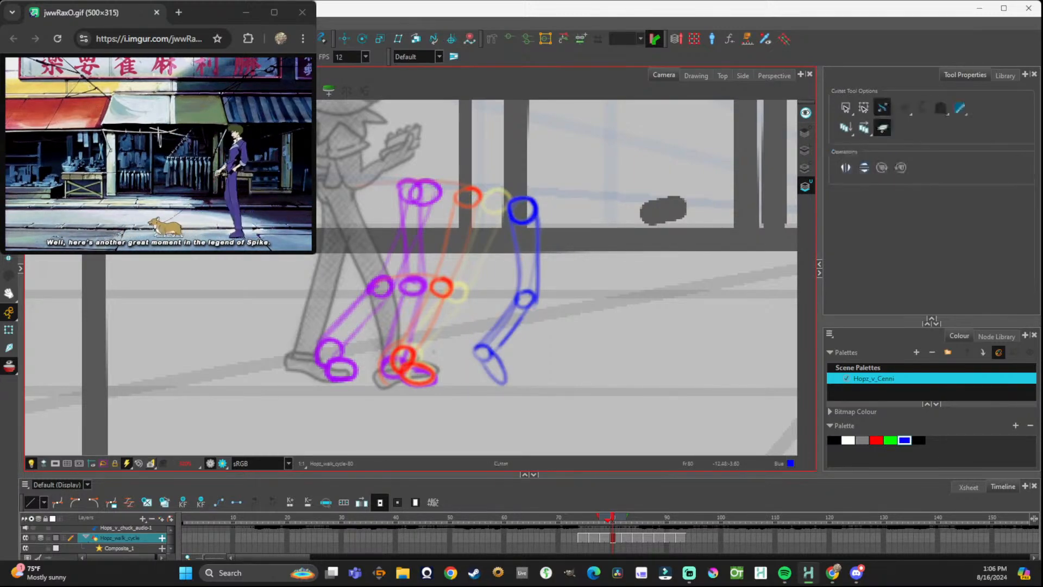
Lasso the blue leg at frame 80, move its hip onto the red hip and shorten it slightly so the knees are level.
left_click_drag(592, 181, 498, 380)
left_click(851, 111)
left_click(858, 134)
mouse_move(502, 213)
left_mouse_down()
mouse_move(459, 321)
mouse_move(461, 353)
mouse_move(486, 392)
mouse_move(615, 353)
mouse_move(618, 198)
mouse_move(543, 192)
left_mouse_up()
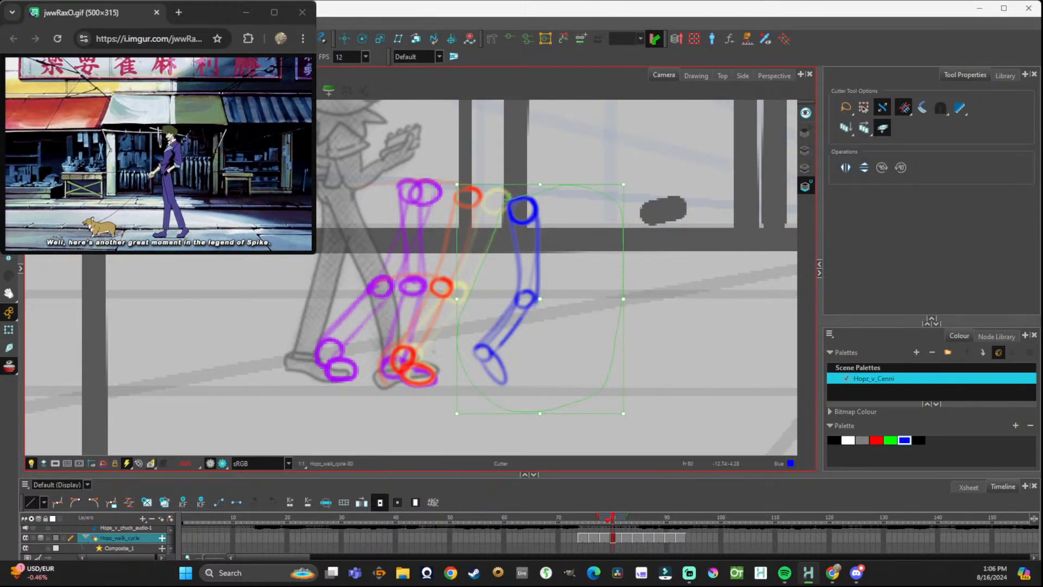
mouse_move(534, 246)
left_mouse_down()
mouse_move(402, 235)
mouse_move(486, 233)
left_mouse_up()
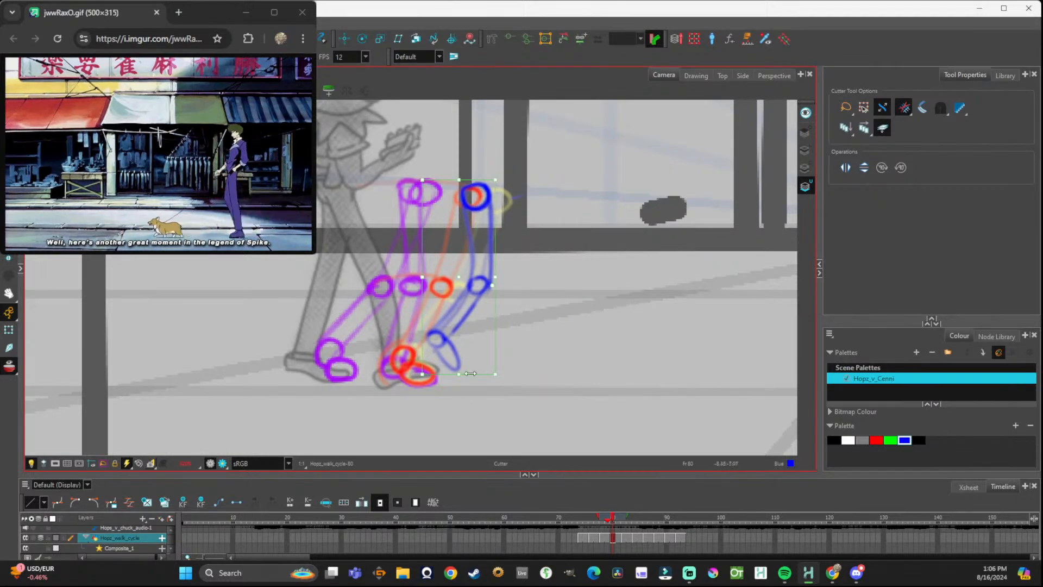
left_click_drag(461, 374, 461, 369)
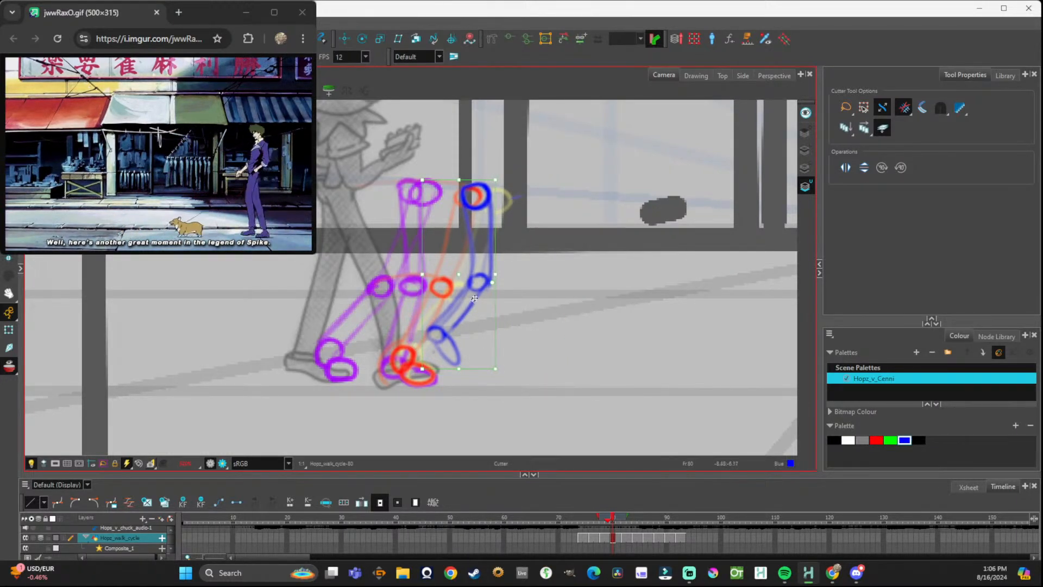
left_click_drag(480, 290, 480, 294)
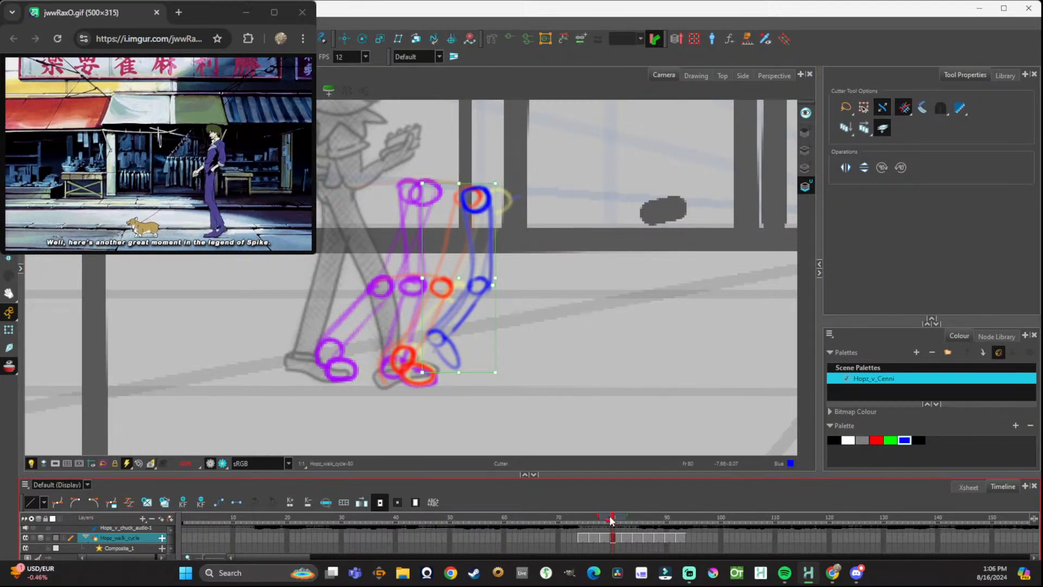
Copy the red forward-reaching leg pose from frame 89 using a marquee selection around the whole leg.
mouse_move(612, 520)
left_mouse_down()
mouse_move(631, 527)
mouse_move(618, 536)
left_mouse_up()
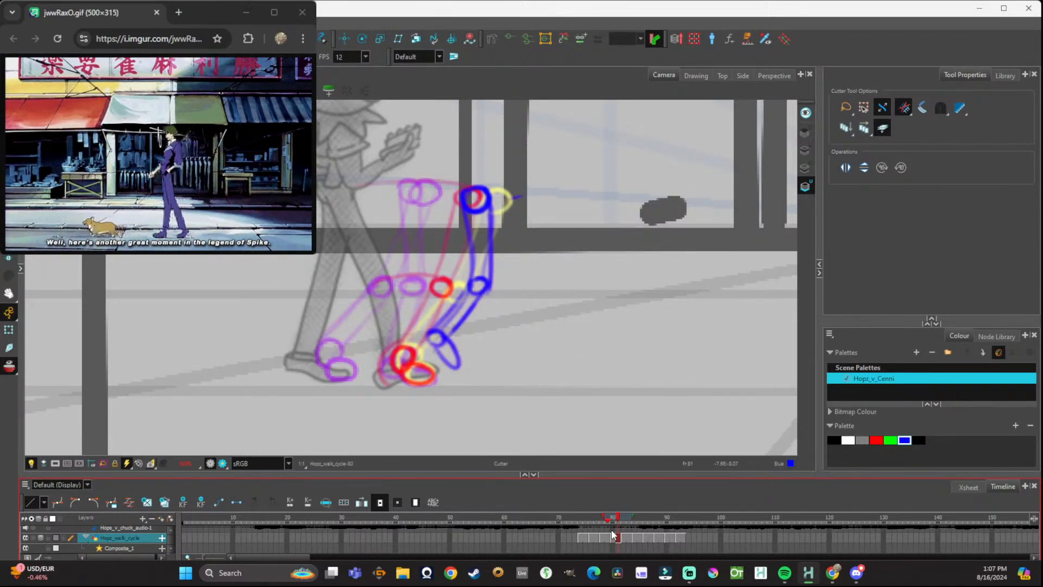
left_click(653, 543)
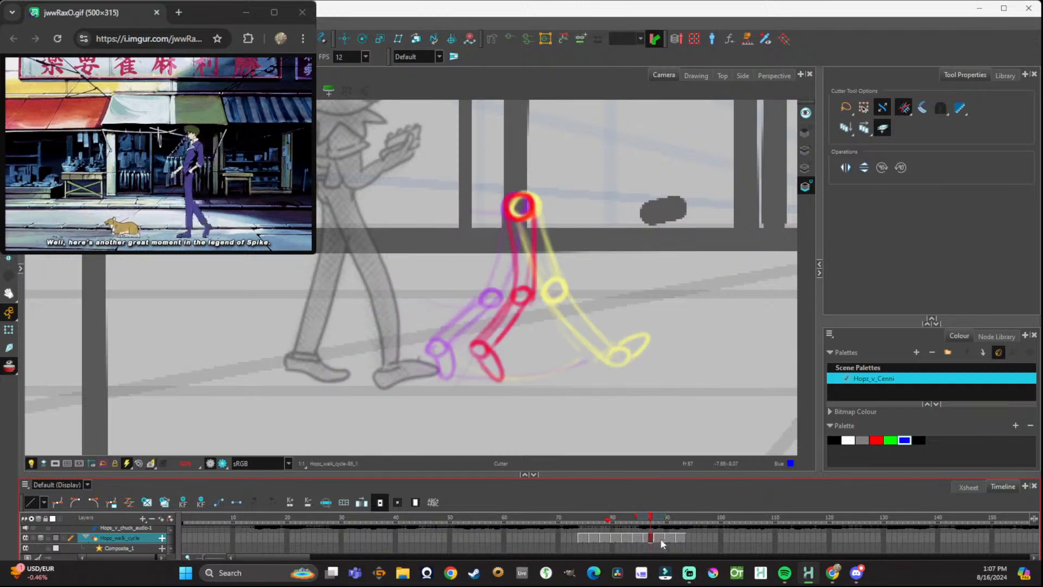
left_click(667, 539)
left_click(664, 539)
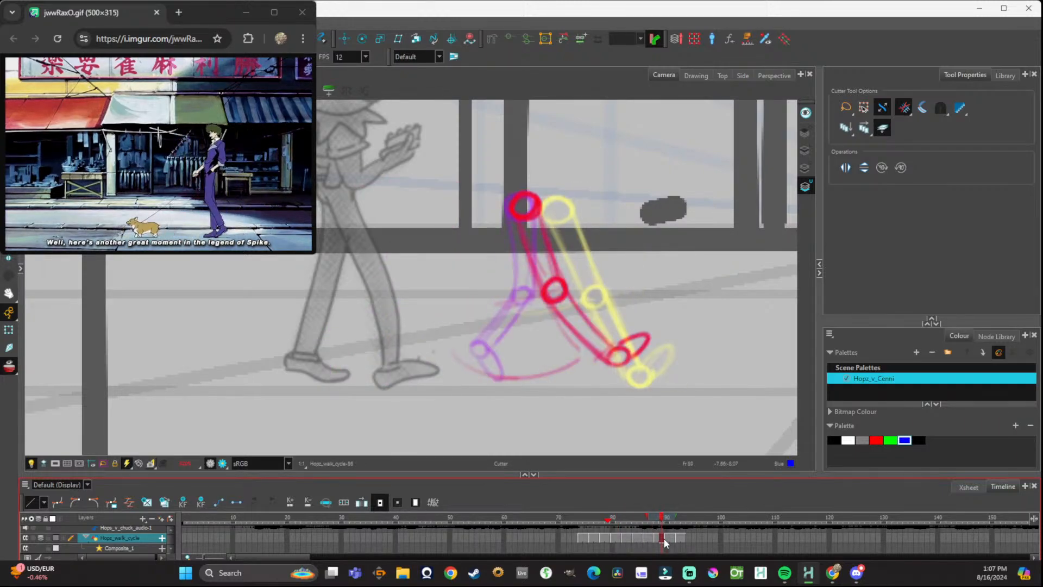
mouse_move(490, 191)
left_mouse_down()
mouse_move(794, 466)
mouse_move(709, 201)
mouse_move(551, 139)
mouse_move(502, 187)
left_mouse_up()
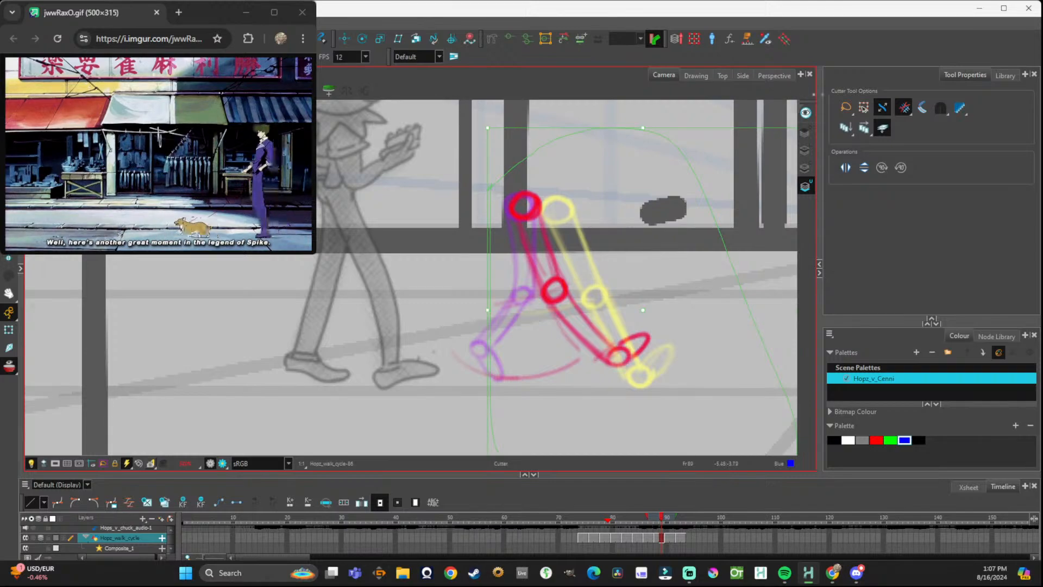
left_click(846, 108)
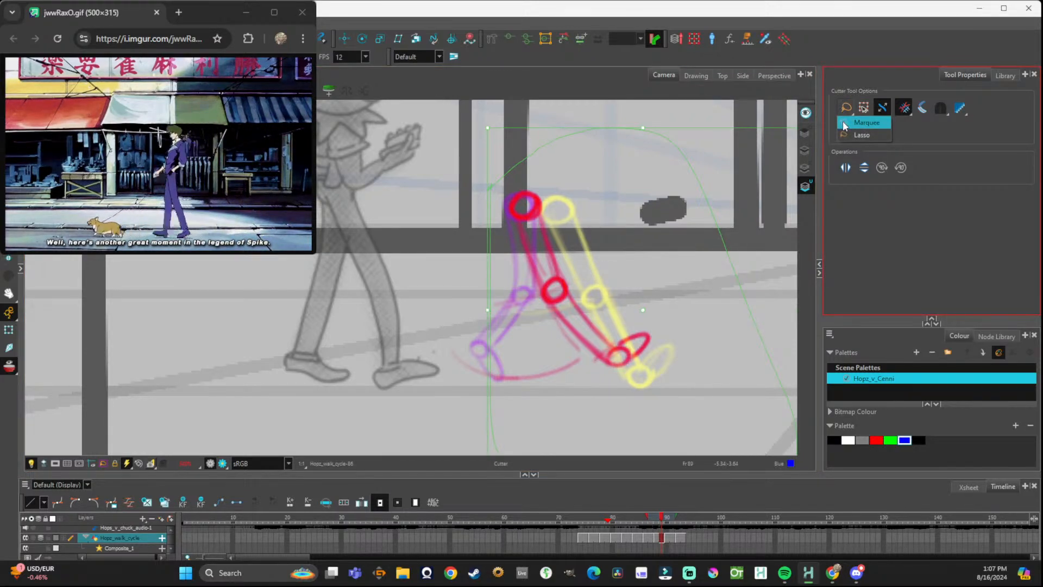
left_click(848, 124)
left_click(375, 184)
mouse_move(450, 162)
left_mouse_down()
mouse_move(741, 409)
mouse_move(725, 409)
mouse_move(714, 392)
left_mouse_up()
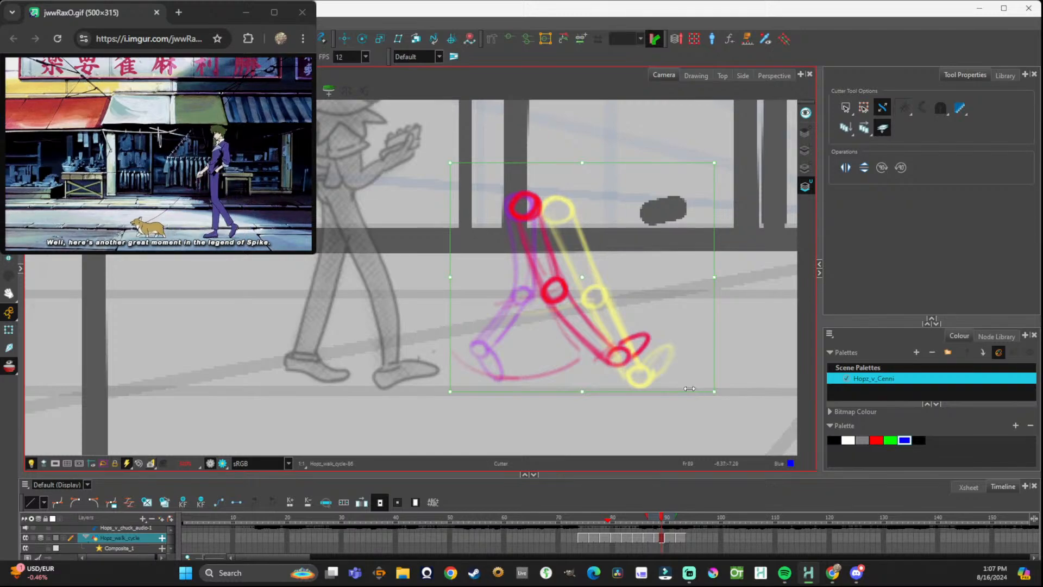
Paste the forward-reaching leg into the drawing at frame 82 and move it clear of the other poses.
left_click(656, 519)
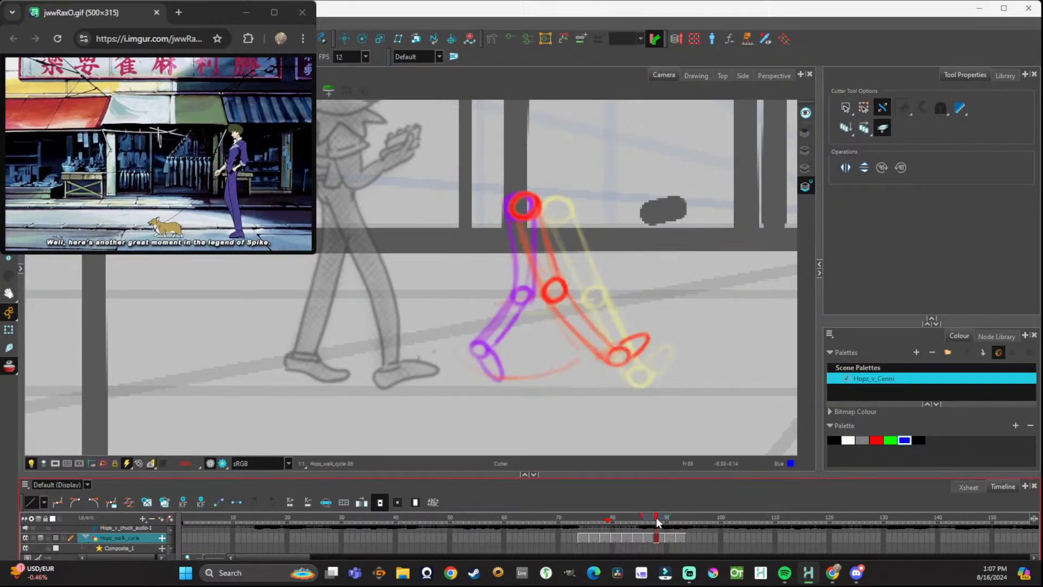
left_click(647, 519)
left_click_drag(647, 522, 623, 521)
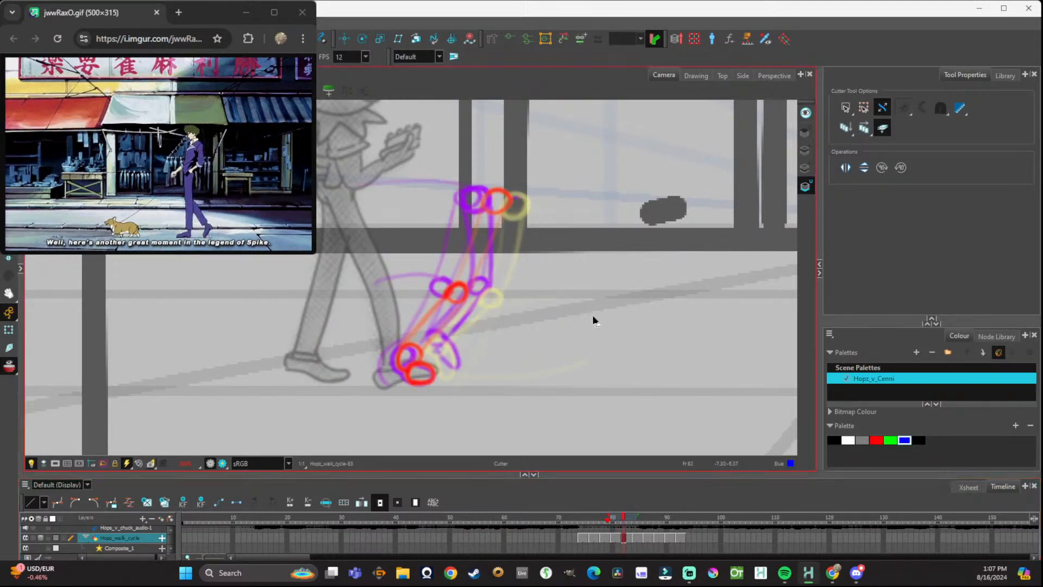
key("ctrl+v")
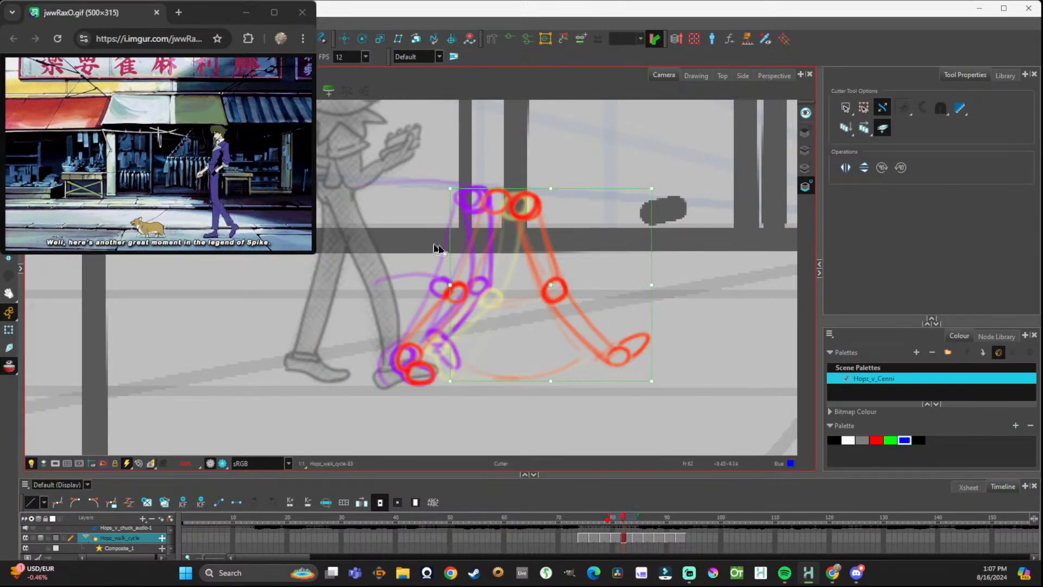
left_click_drag(552, 255, 665, 243)
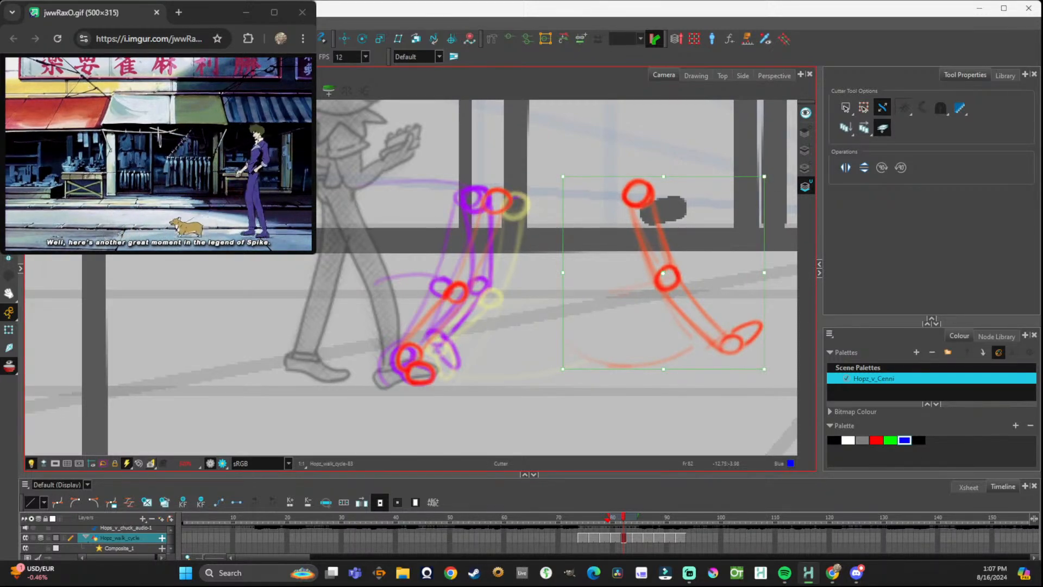
Recolour the forward-reaching leg at frame 82 blue, including its foot.
key("alt+i")
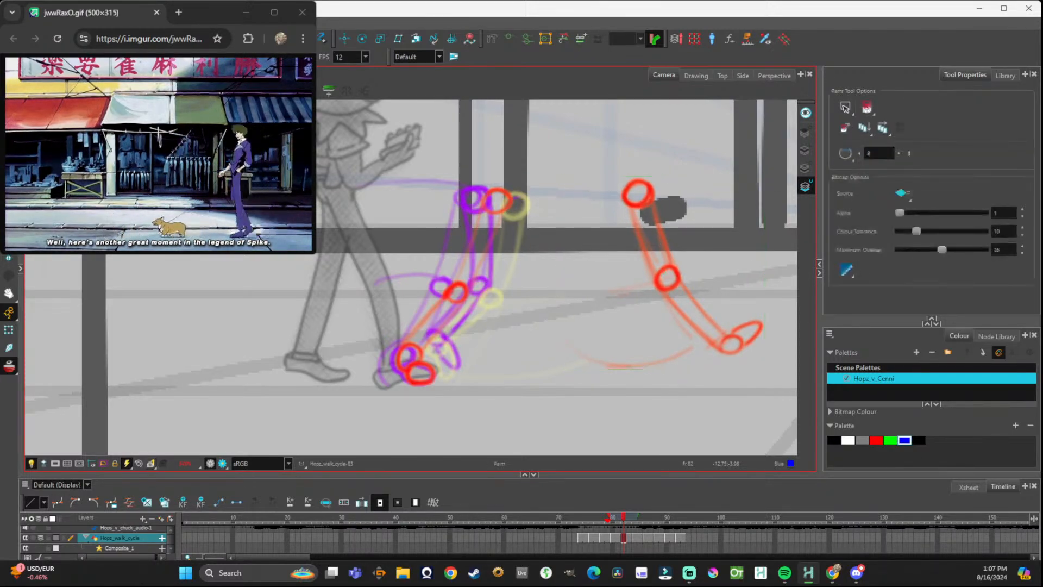
left_click(667, 284)
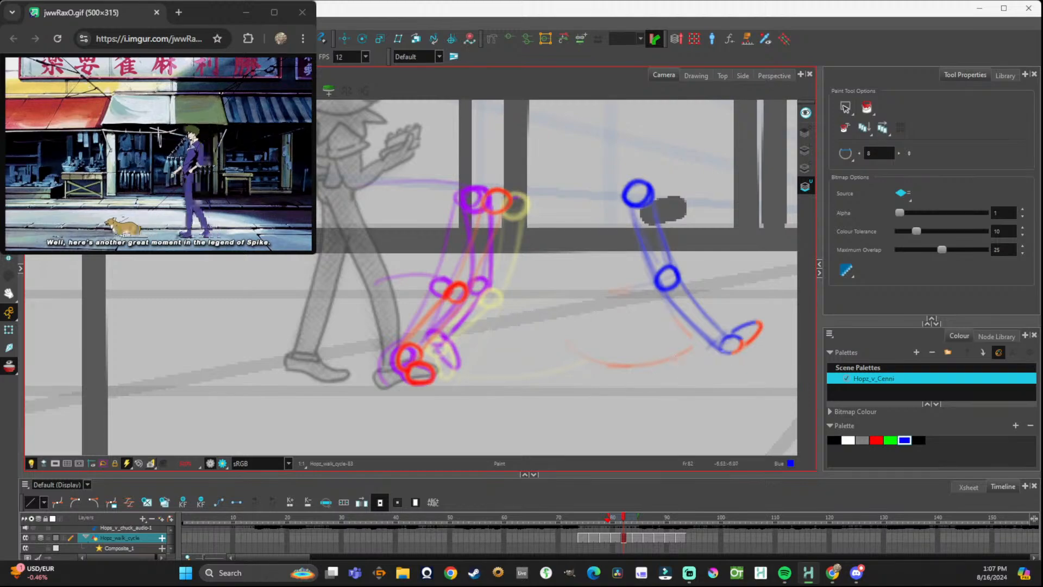
left_click(739, 346)
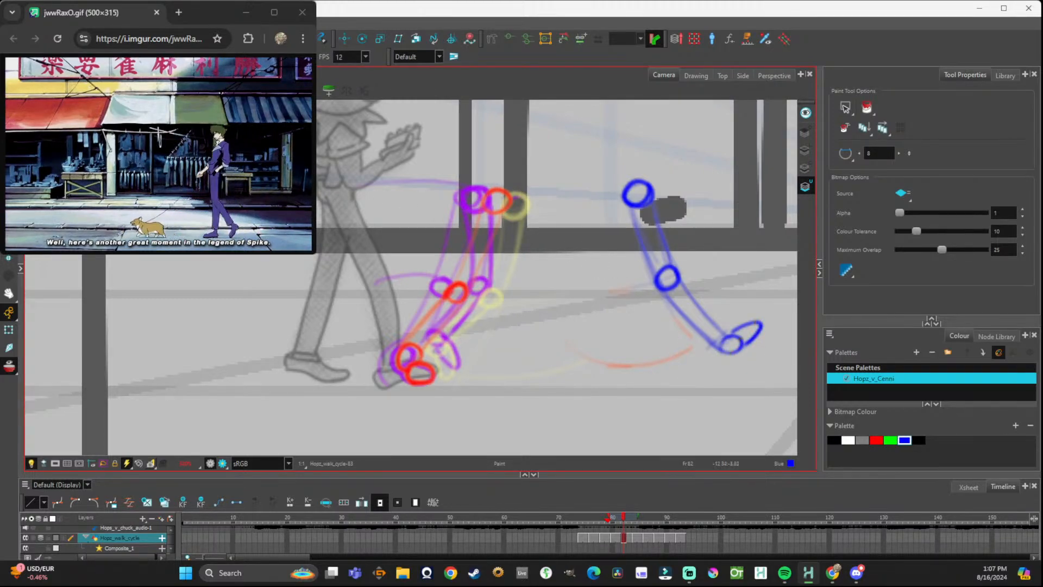
Move the blue forward-reaching leg at frame 82 so its hip overlaps the red hip, slightly ahead of it, and go to frame 84.
key("alt+t")
mouse_move(589, 154)
left_mouse_down()
mouse_move(747, 302)
mouse_move(807, 390)
left_mouse_up()
left_click_drag(678, 279, 542, 286)
mouse_move(517, 285)
left_mouse_down()
mouse_move(516, 298)
mouse_move(532, 289)
mouse_move(519, 277)
mouse_move(530, 282)
left_mouse_up()
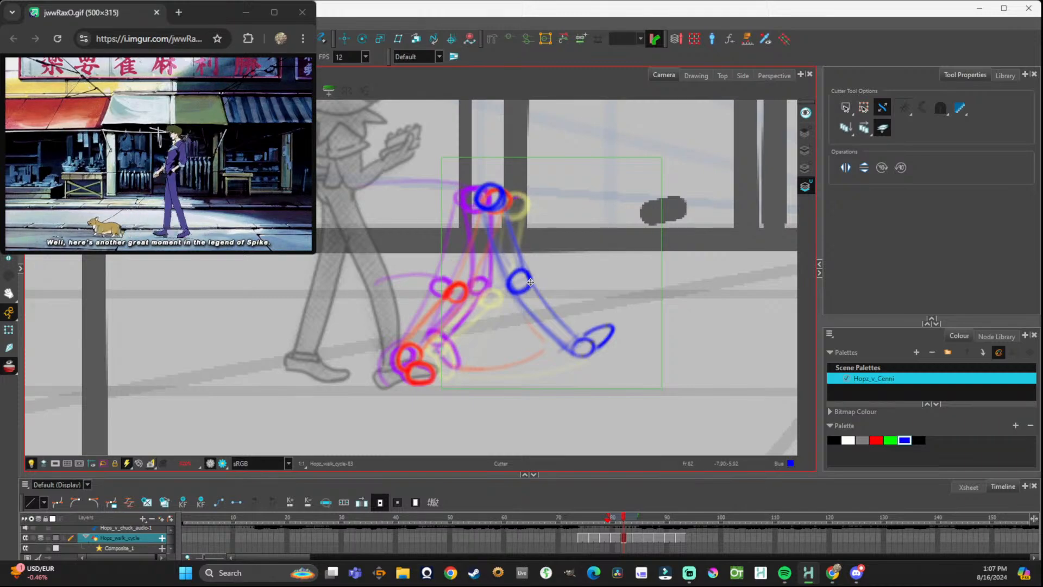
left_click_drag(530, 282, 546, 286)
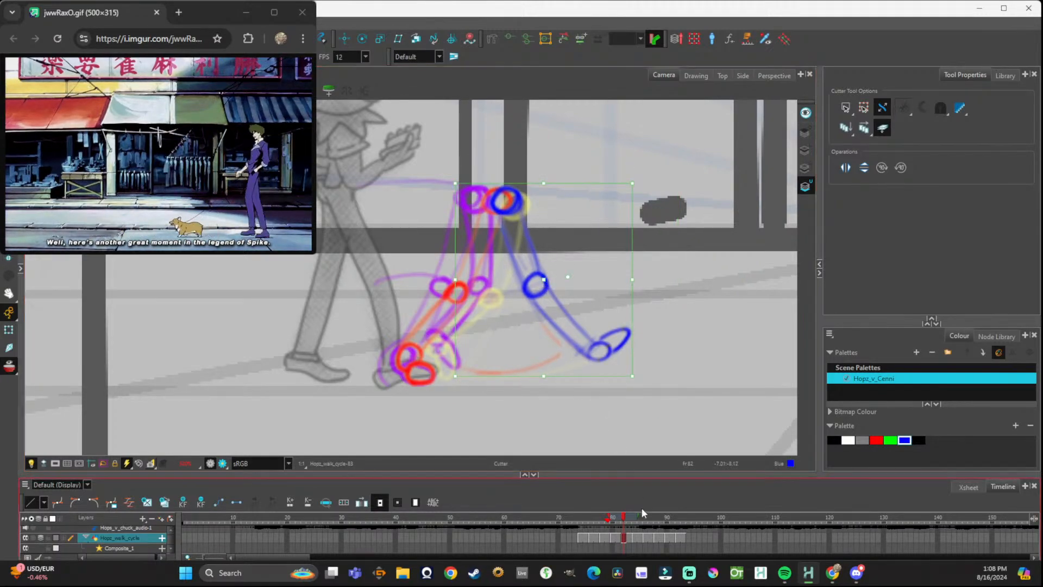
mouse_move(622, 521)
left_mouse_down()
mouse_move(582, 521)
mouse_move(634, 525)
left_mouse_up()
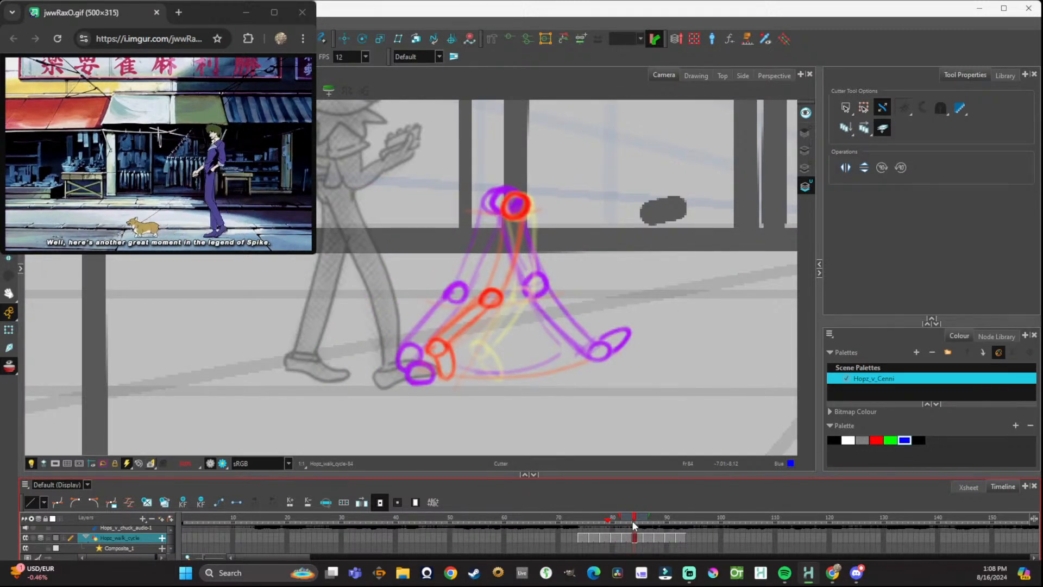
Copy the whole red forward-planted leg from frame 90 with a marquee selection and return to frame 84.
left_click_drag(632, 522, 667, 524)
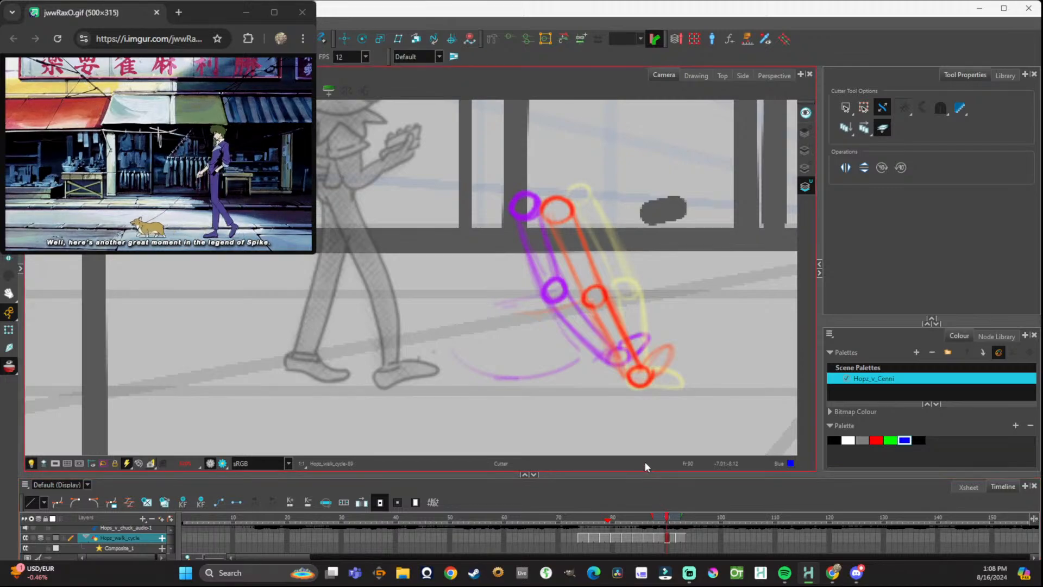
mouse_move(528, 192)
left_mouse_down()
mouse_move(657, 311)
mouse_move(714, 393)
left_mouse_up()
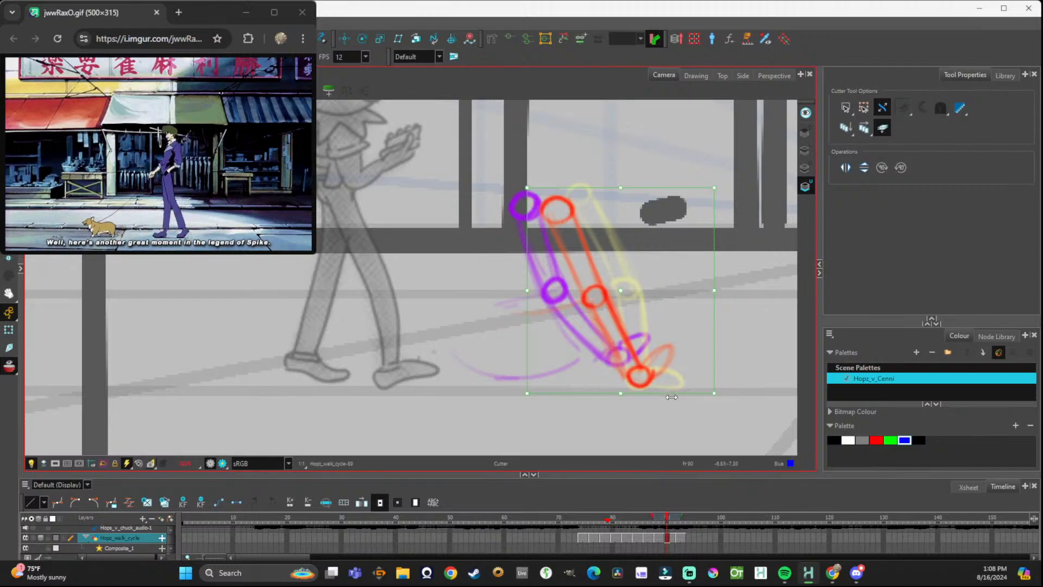
mouse_move(665, 520)
left_mouse_down()
mouse_move(574, 508)
mouse_move(633, 511)
left_mouse_up()
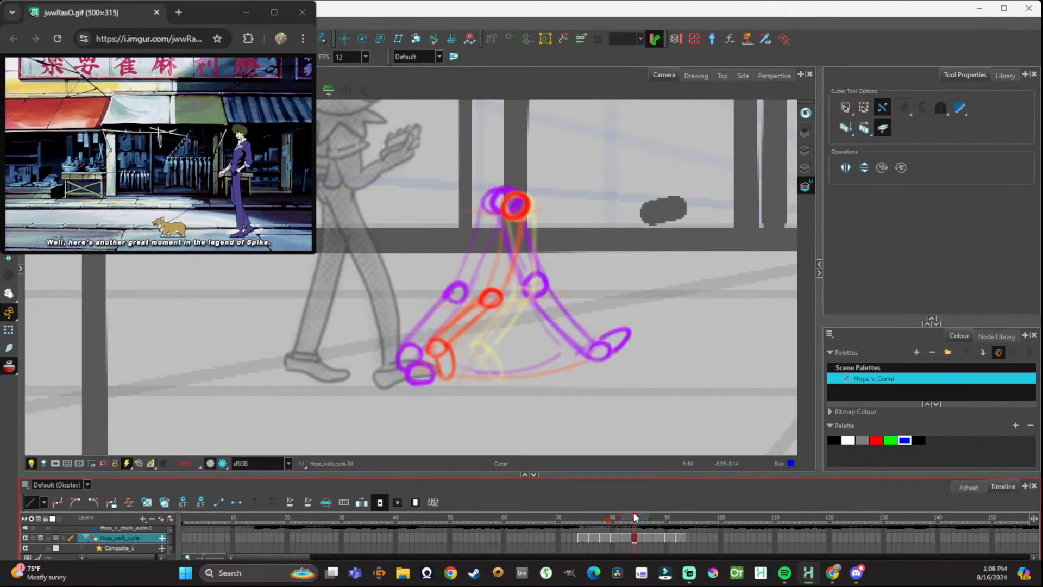
Paste the copied leg into the drawing at frame 84, adjust its tilt slightly, and move it clear of the other poses.
key("ctrl+v")
left_click_drag(609, 306, 567, 300)
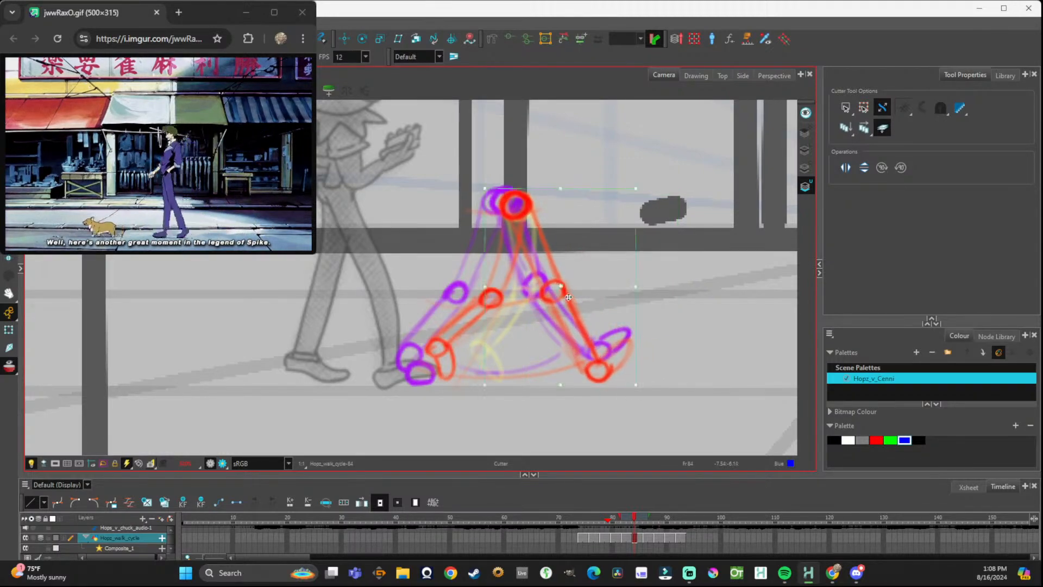
left_click_drag(635, 385, 605, 358)
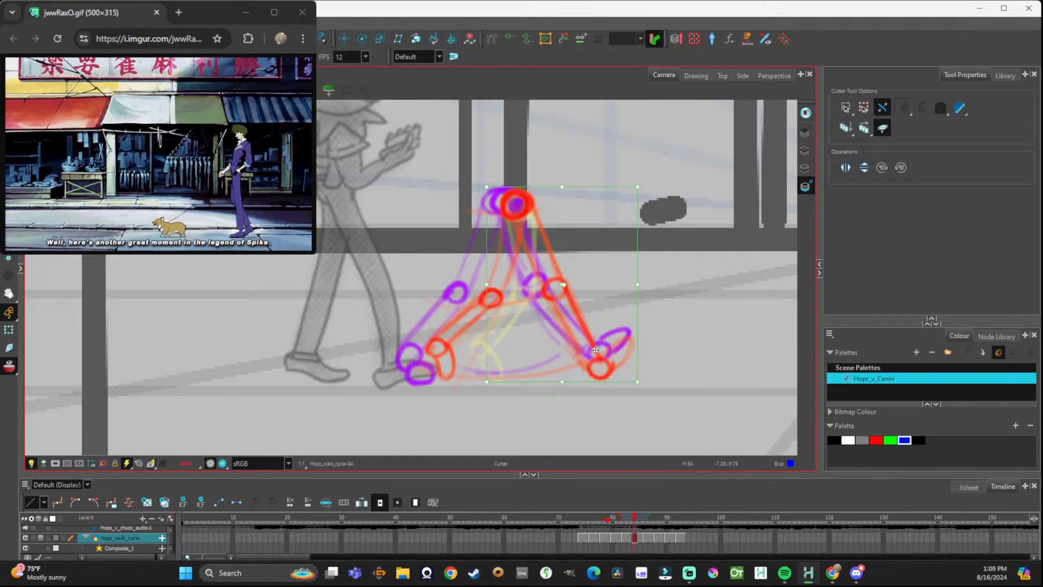
left_click_drag(596, 350, 732, 340)
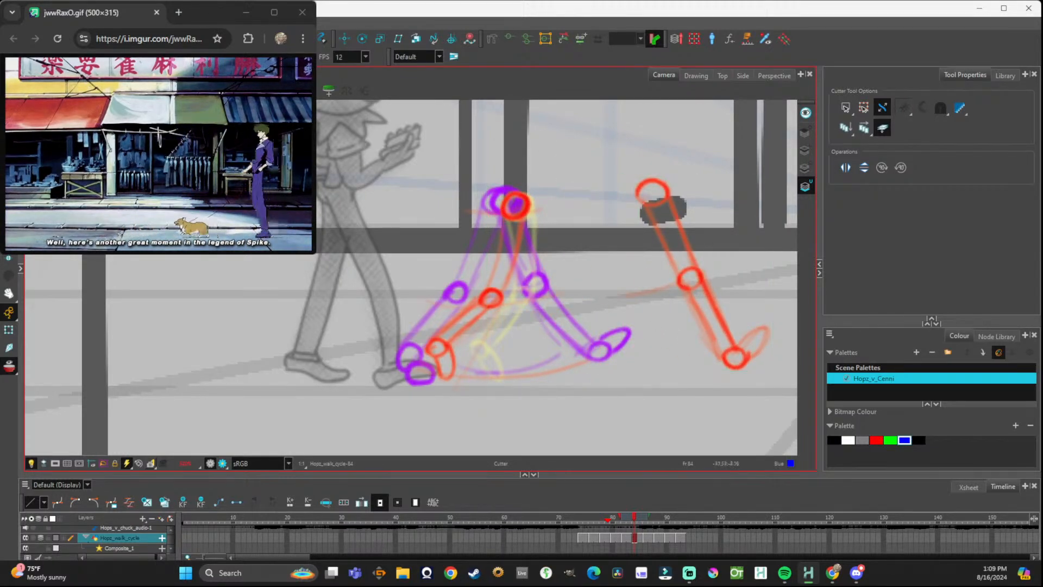
Recolour the pasted leg at frame 84 blue and move it so its hip overlaps the red hip, slightly ahead of it.
key("alt+i")
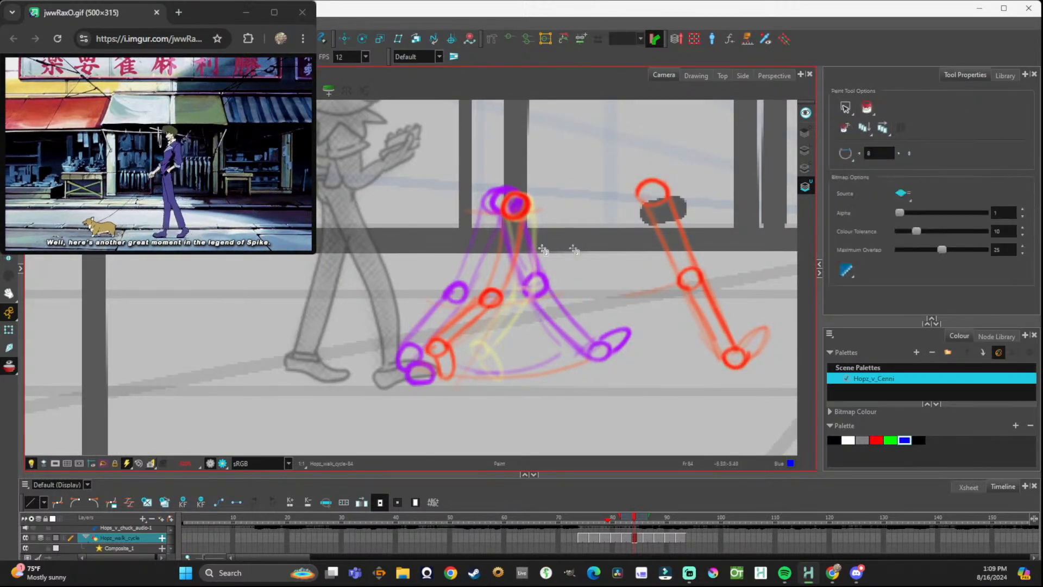
left_click(664, 204)
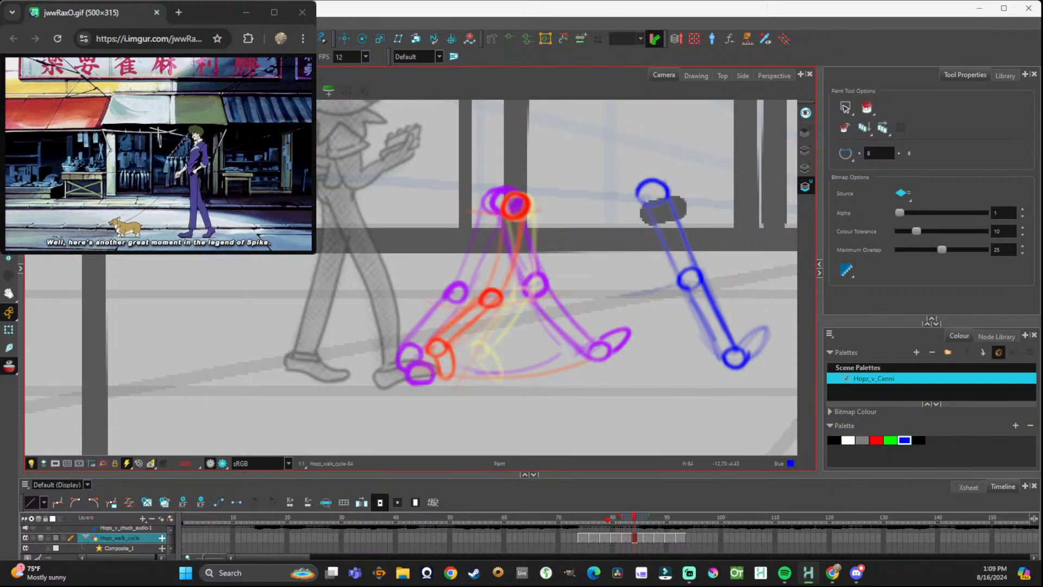
key("alt+t")
mouse_move(596, 151)
left_mouse_down()
mouse_move(728, 261)
mouse_move(820, 387)
left_mouse_up()
left_click_drag(703, 280, 574, 294)
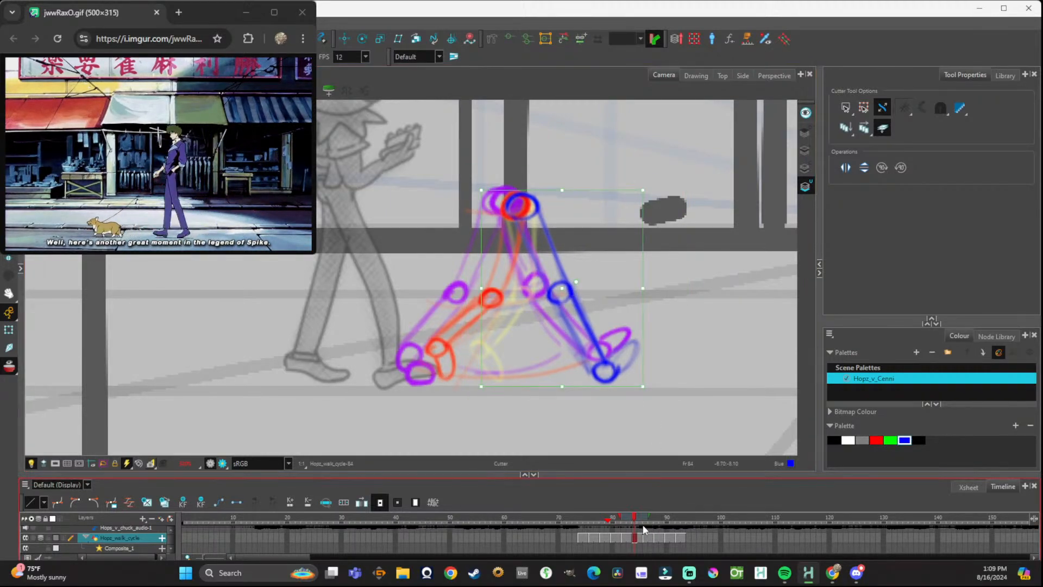
Compare the final leg poses and copy the whole red flat-footed leg from frame 92 with a marquee selection.
left_click(673, 537)
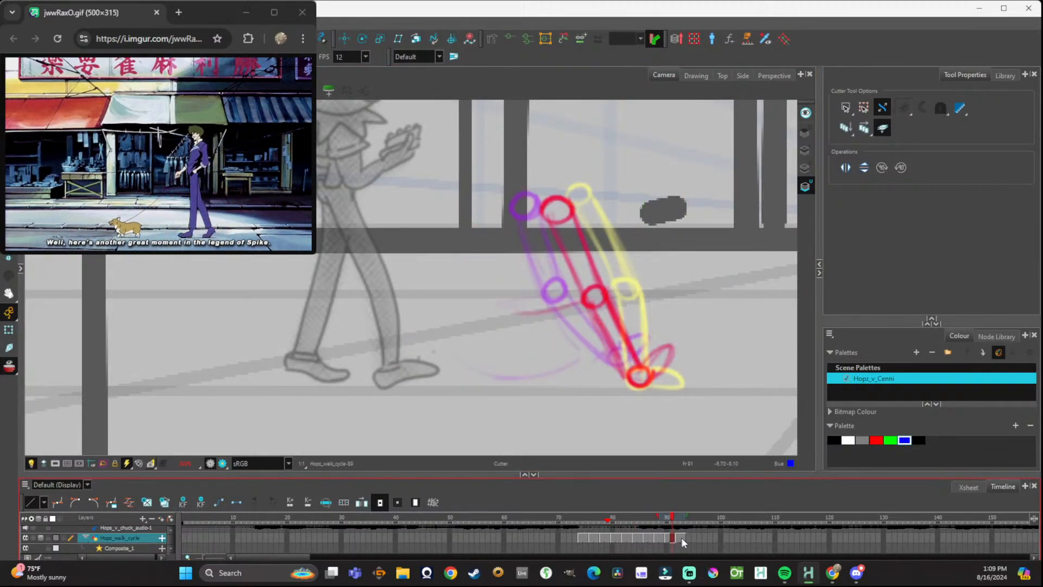
left_click(683, 538)
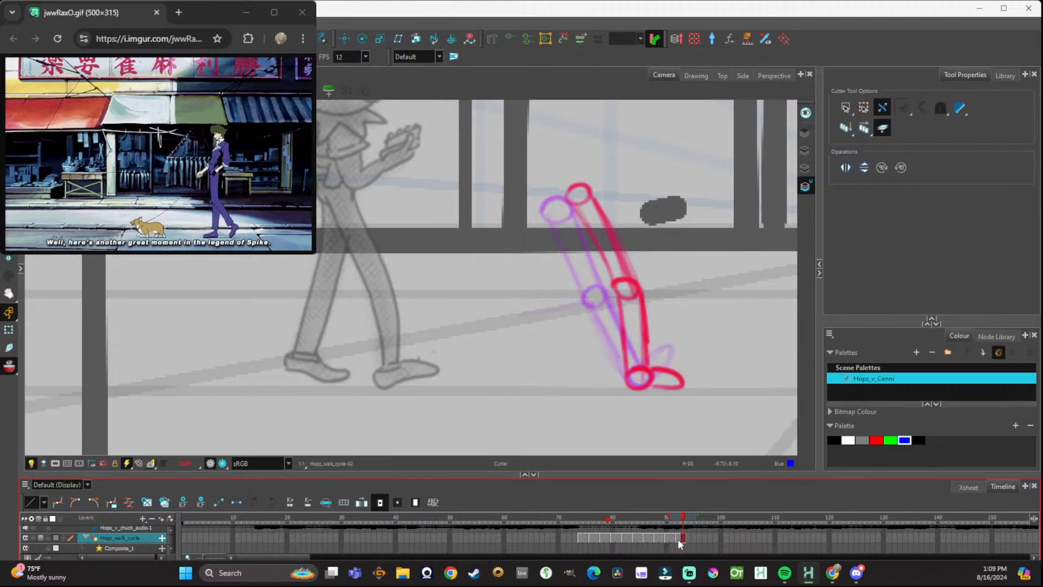
left_click(676, 541)
left_click(665, 540)
left_click(672, 541)
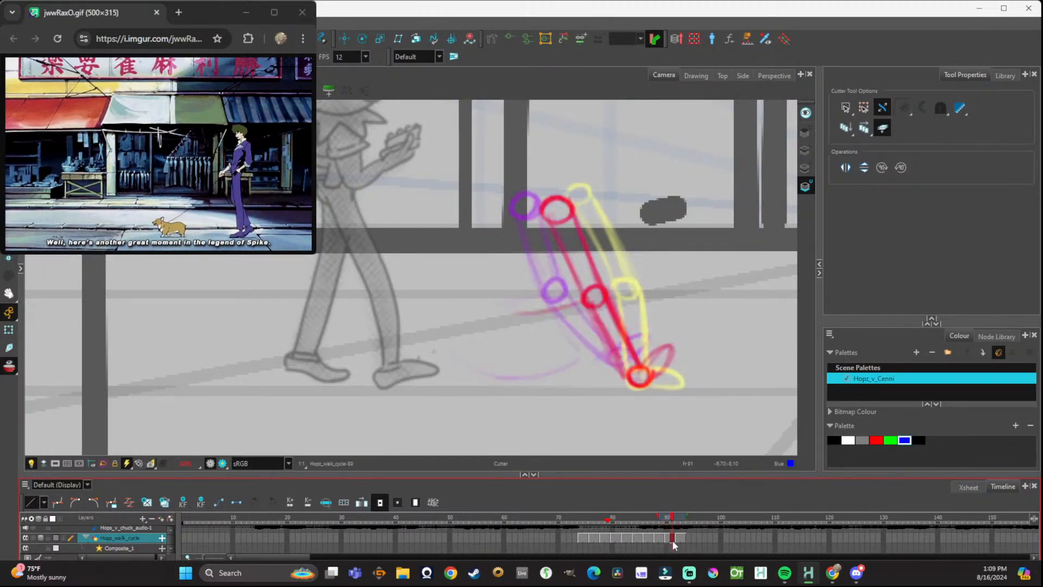
mouse_move(671, 517)
left_mouse_down()
mouse_move(655, 518)
mouse_move(677, 521)
left_mouse_up()
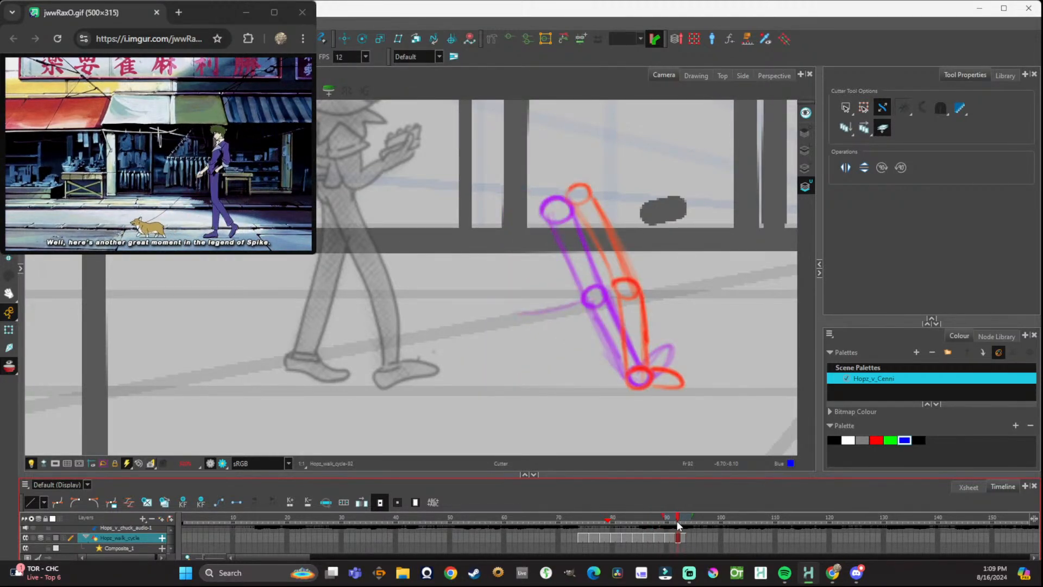
mouse_move(558, 180)
left_mouse_down()
mouse_move(598, 210)
mouse_move(678, 331)
mouse_move(709, 405)
left_mouse_up()
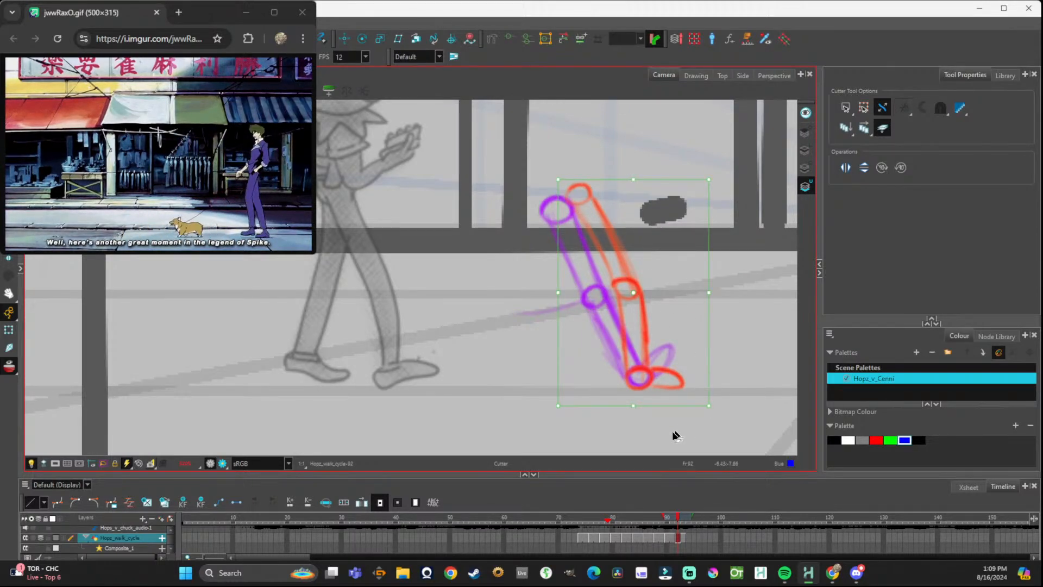
Paste the flat-footed leg into the drawing at frame 86, move it clear of the other poses and shorten it slightly.
left_click(625, 537)
left_click(638, 538)
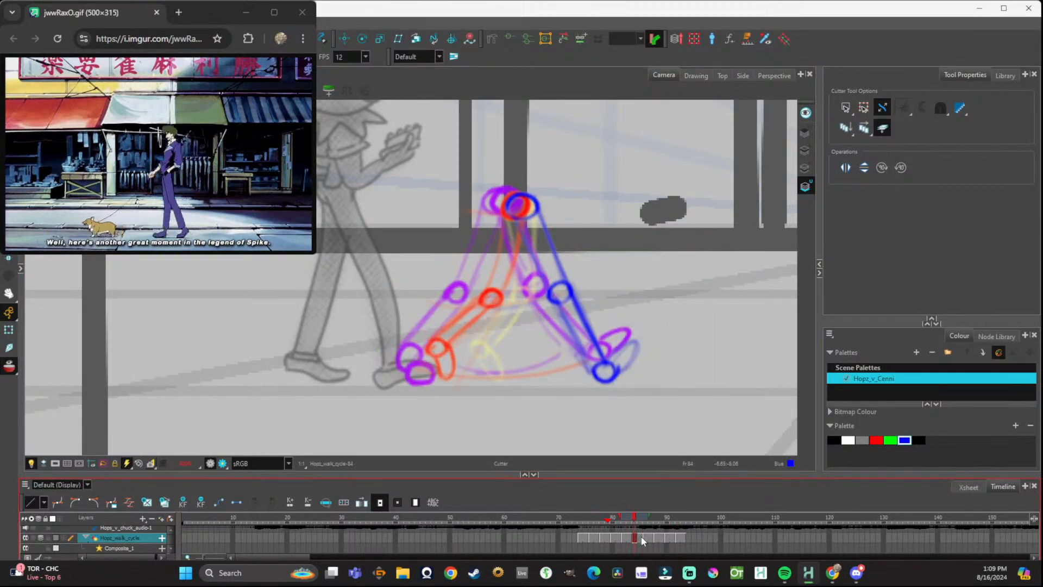
left_click(644, 536)
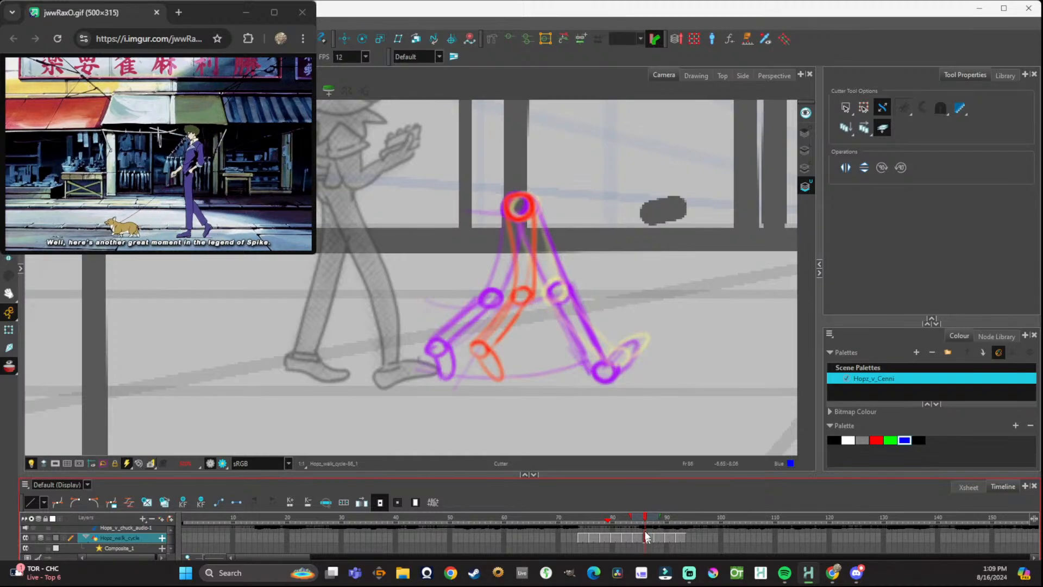
key("ctrl+v")
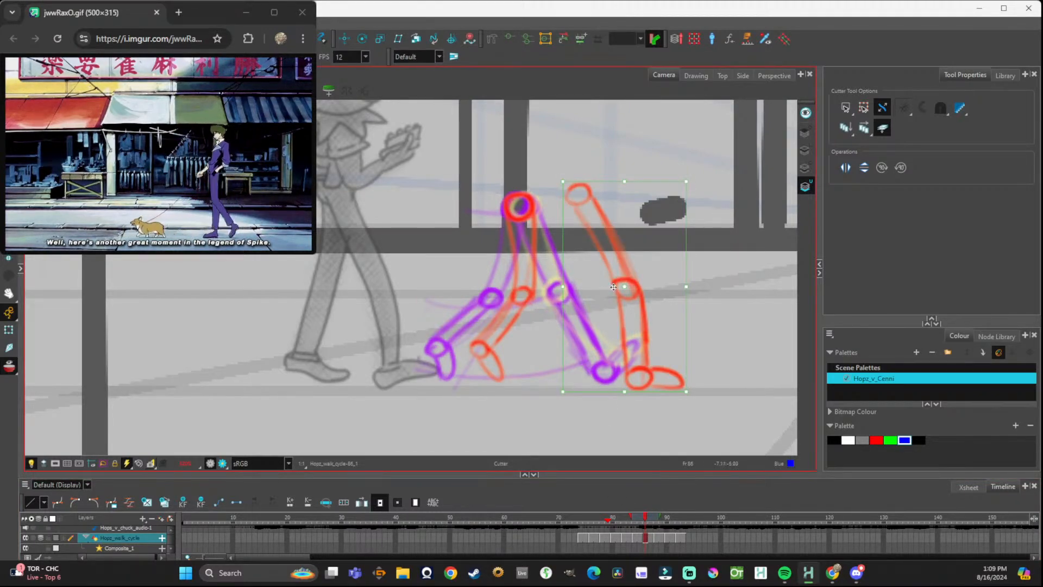
left_click_drag(639, 281, 664, 274)
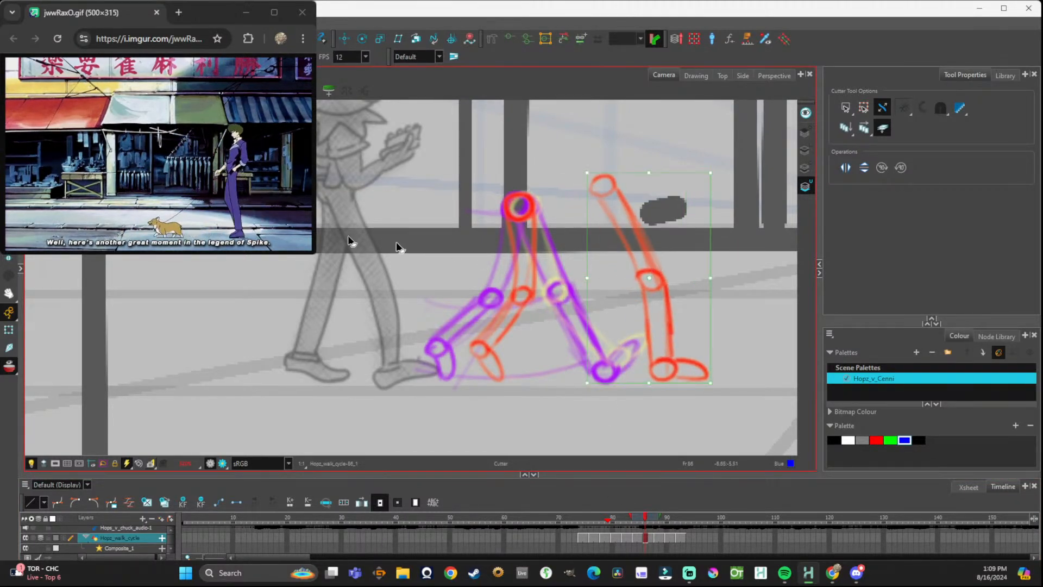
mouse_move(588, 170)
left_mouse_down()
mouse_move(592, 183)
mouse_move(583, 181)
left_mouse_up()
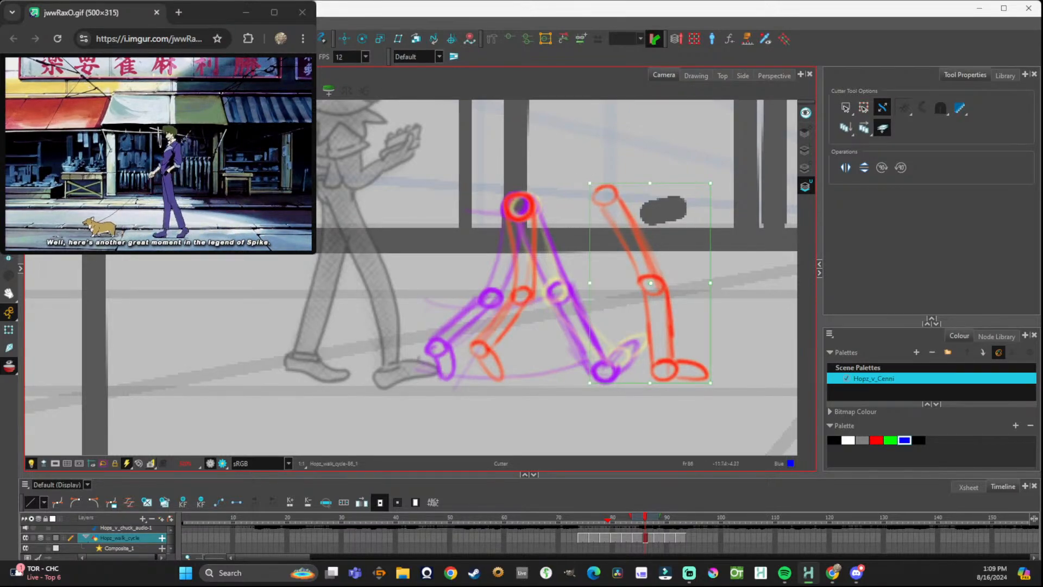
Recolour the pasted flat-footed leg at frame 86 blue, including its thigh and hip.
key("alt+i")
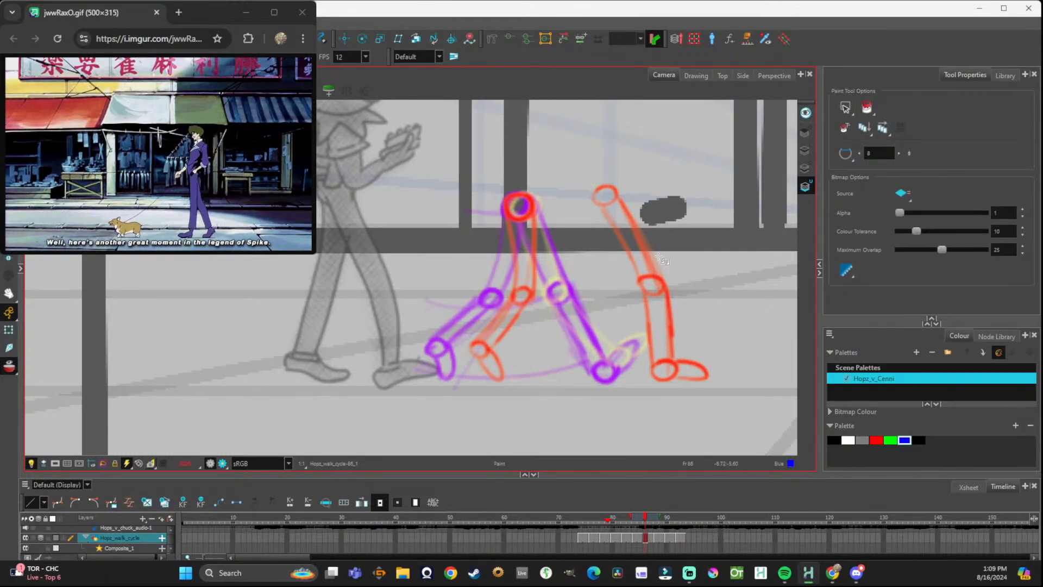
left_click(657, 287)
left_click(642, 282)
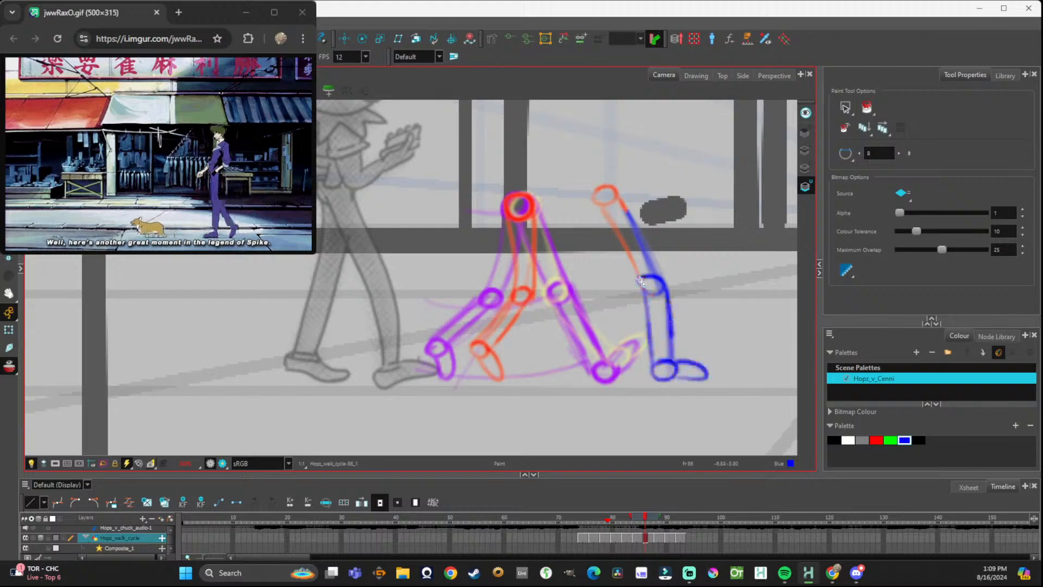
left_click(624, 249)
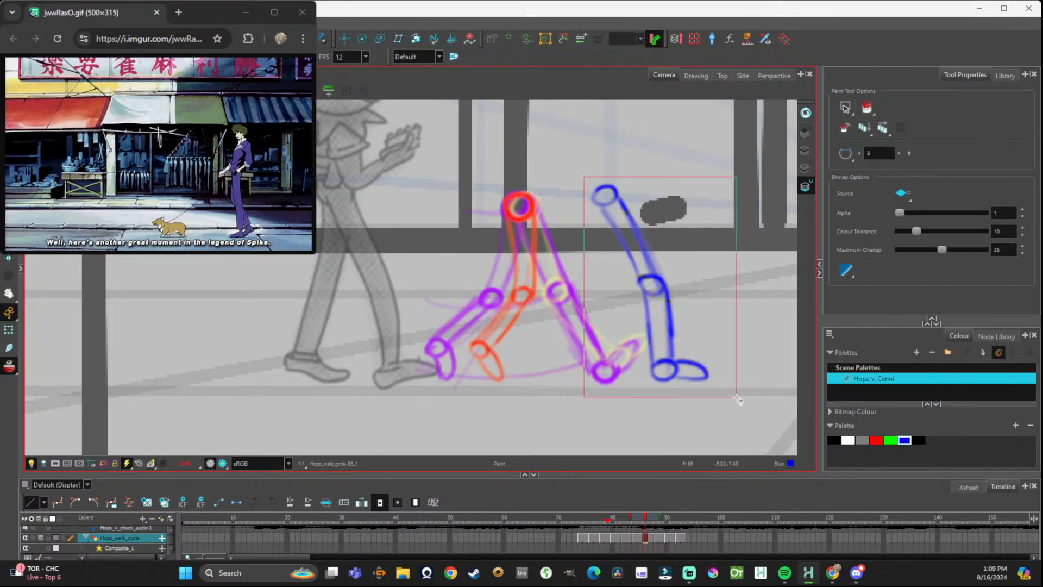
Move the blue leg at frame 86 so its heel sits on the previous pose's heel, and lower its top edge slightly.
key("alt+t")
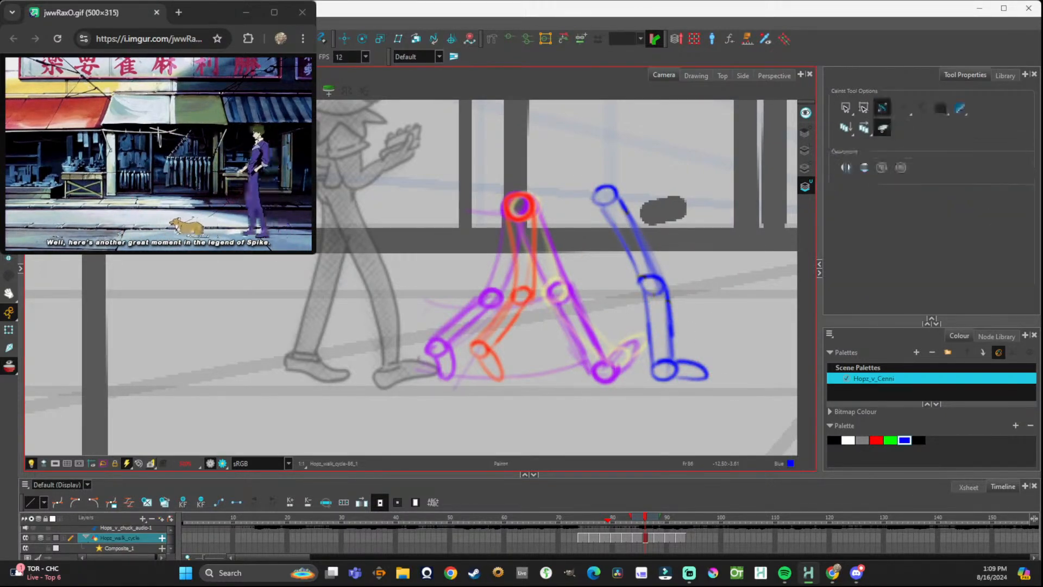
key("alt+b")
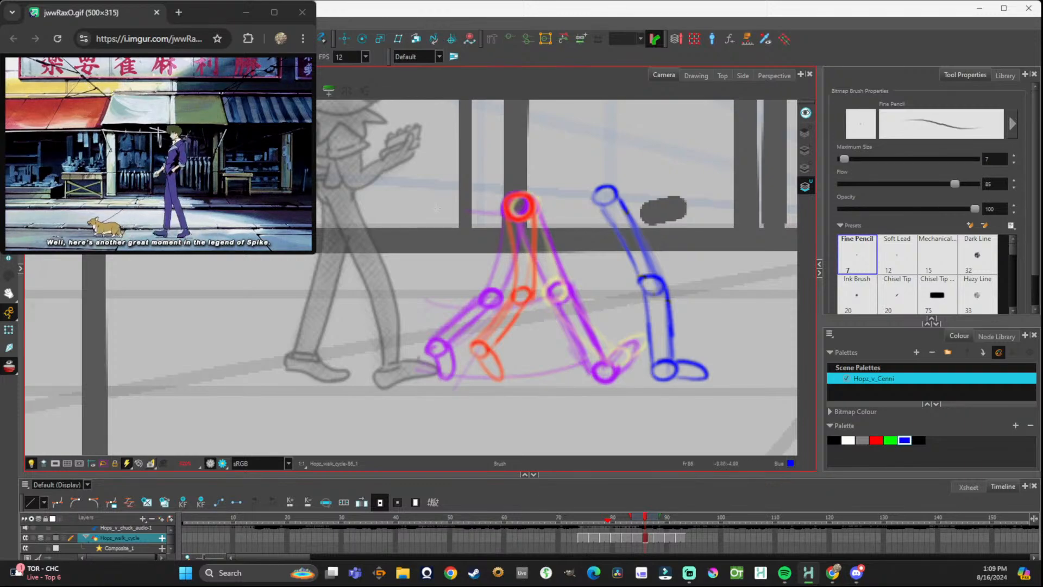
key("alt+t")
mouse_move(575, 175)
left_mouse_down()
mouse_move(742, 361)
mouse_move(748, 388)
mouse_move(632, 379)
left_mouse_up()
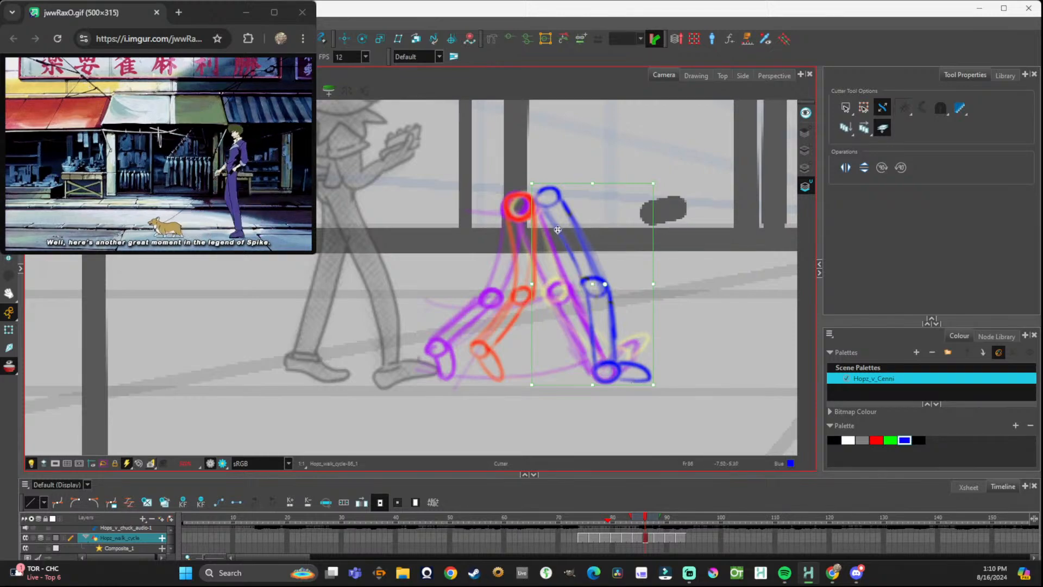
left_click_drag(588, 185, 592, 189)
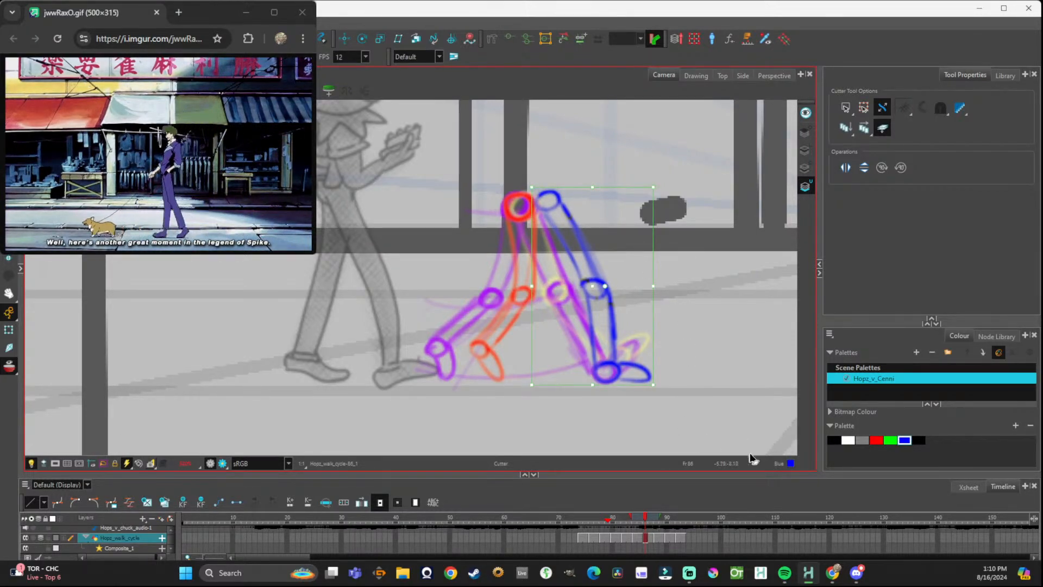
Review the red and blue leg poses from frame 86 back to the start of the cycle at frame 74.
mouse_move(645, 521)
left_mouse_down()
mouse_move(583, 521)
mouse_move(693, 527)
mouse_move(618, 512)
mouse_move(683, 522)
mouse_move(535, 516)
mouse_move(598, 481)
mouse_move(689, 490)
mouse_move(563, 469)
mouse_move(682, 489)
mouse_move(578, 471)
left_mouse_up()
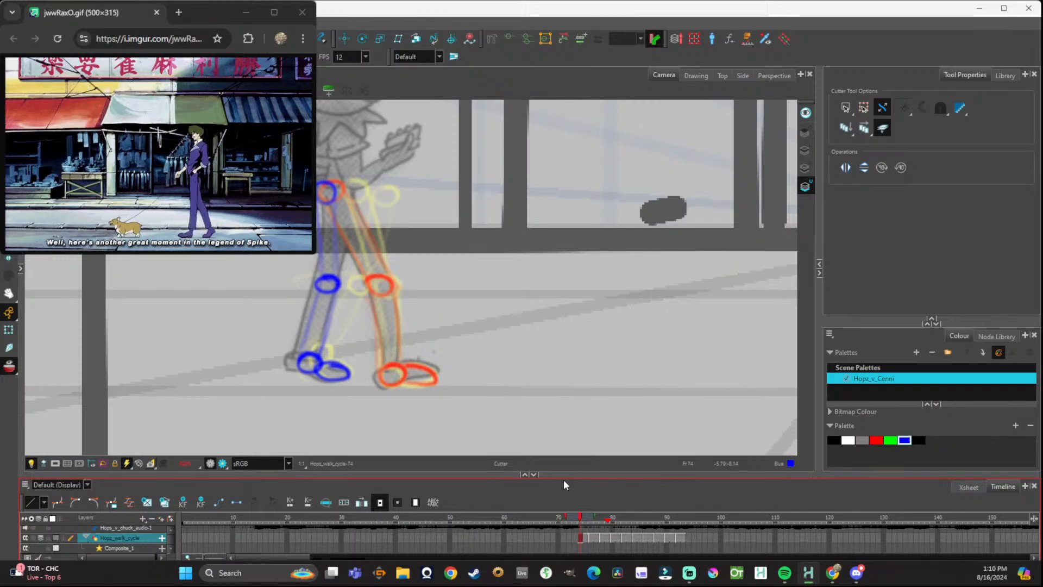
left_click(586, 538)
left_click(590, 538)
left_click(577, 536)
left_click(581, 537)
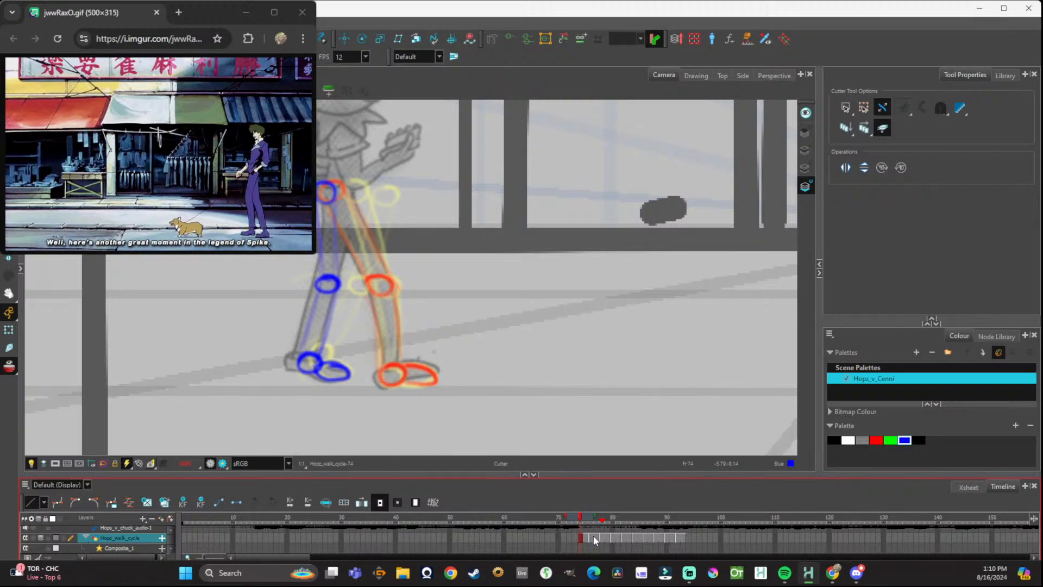
Undo the blue leg edits throughout the walk cycle, back to before the blue leg was added at frame 74.
key("ctrl+z")
key("ctrl+z")
key("ctrl+z")
key("ctrl+z")
key("ctrl+z")
key("ctrl+z")
key("ctrl+z")
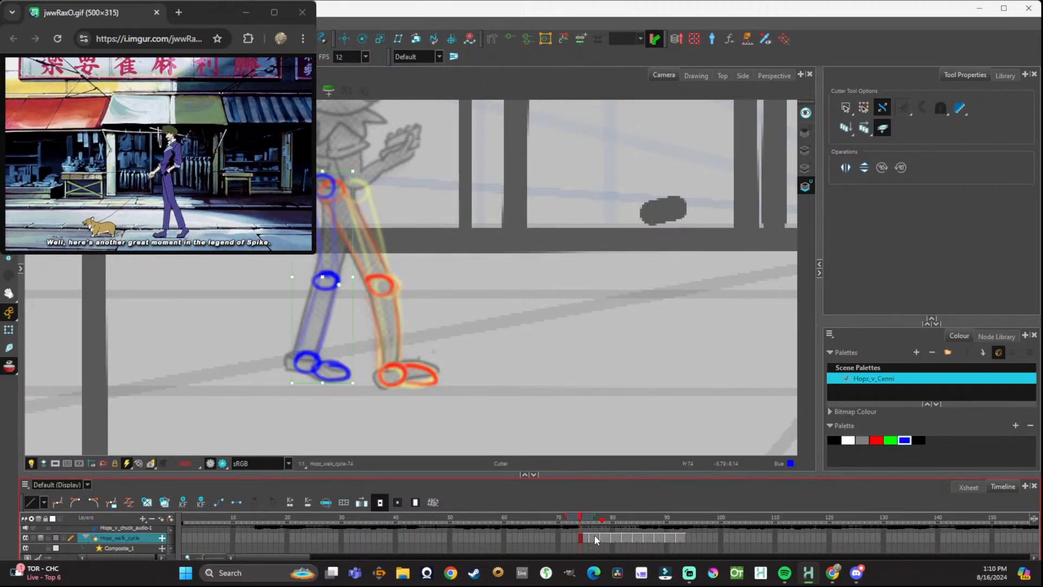
key("ctrl+z")
key("ctrl+z")
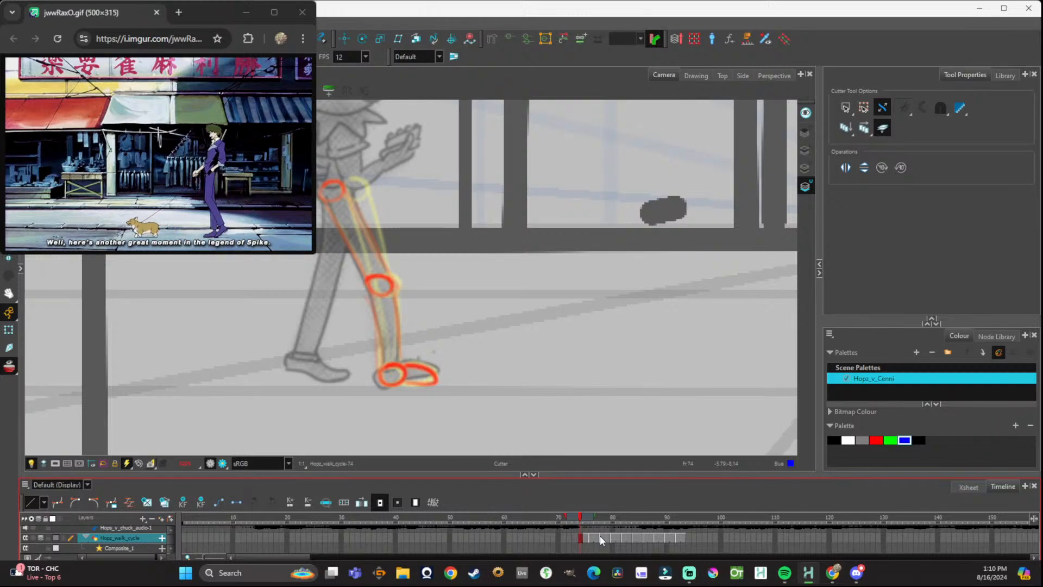
Check the first drawings of the walk cycle around frame 74 and save the scene.
mouse_move(582, 517)
left_mouse_down()
mouse_move(692, 538)
mouse_move(598, 518)
mouse_move(659, 523)
mouse_move(685, 533)
mouse_move(593, 519)
left_mouse_up()
mouse_move(580, 519)
left_mouse_down()
mouse_move(627, 526)
mouse_move(580, 516)
left_mouse_up()
key("Delete")
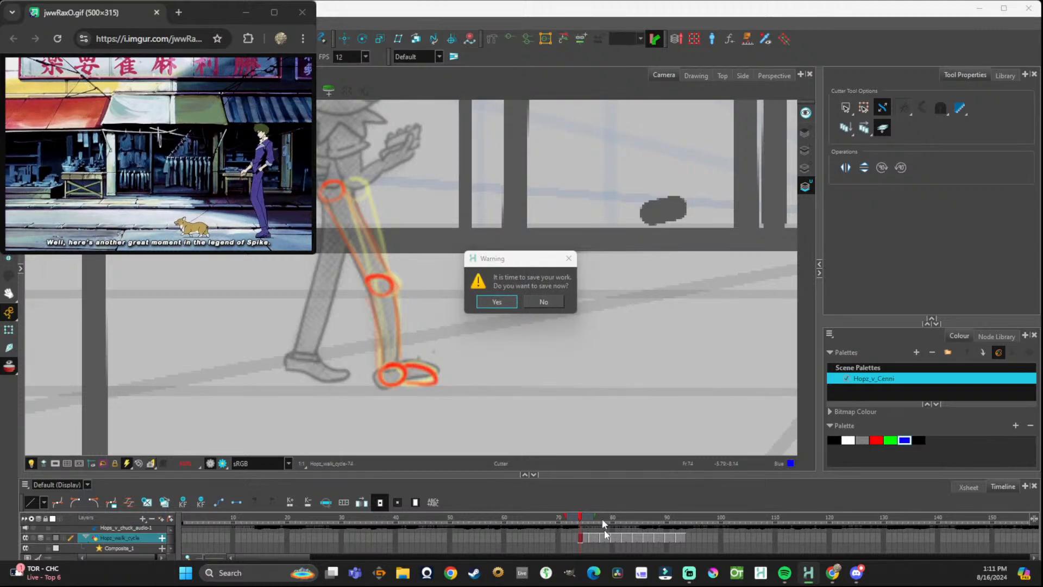
left_click(507, 306)
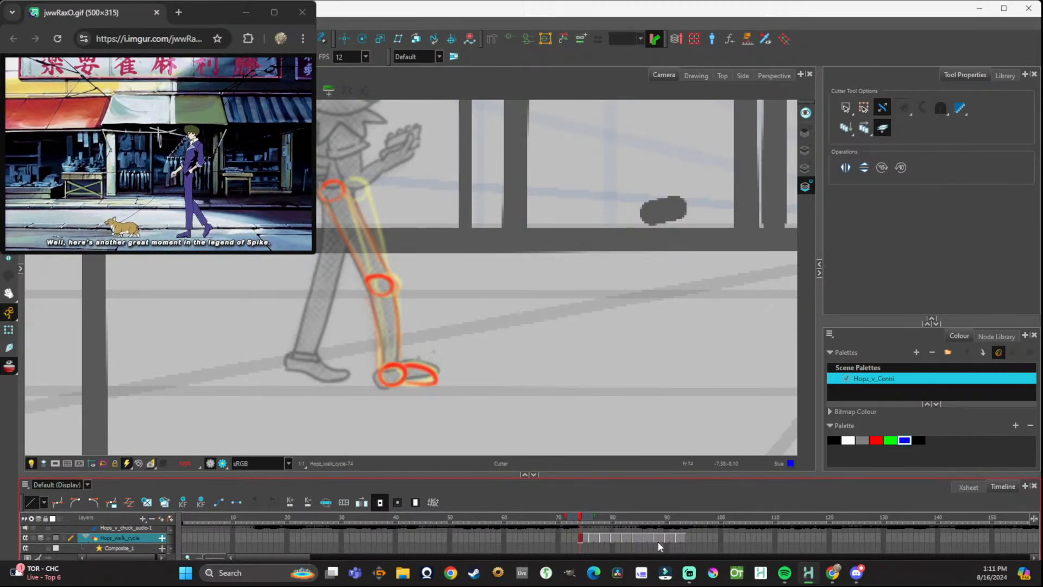
Scrub to frame 86 and back to the start of the cycle to check the red leg drawings.
left_click_drag(584, 517, 647, 537)
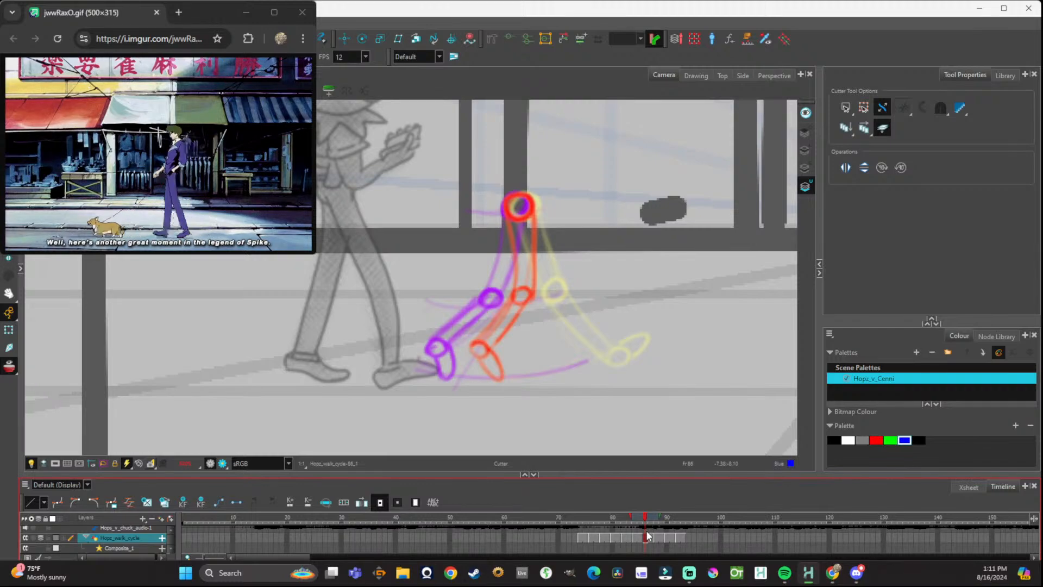
mouse_move(648, 537)
left_mouse_down()
mouse_move(586, 526)
mouse_move(695, 538)
mouse_move(543, 526)
mouse_move(634, 532)
mouse_move(591, 523)
mouse_move(620, 532)
mouse_move(598, 535)
mouse_move(655, 539)
mouse_move(581, 527)
left_mouse_up()
left_click(466, 433)
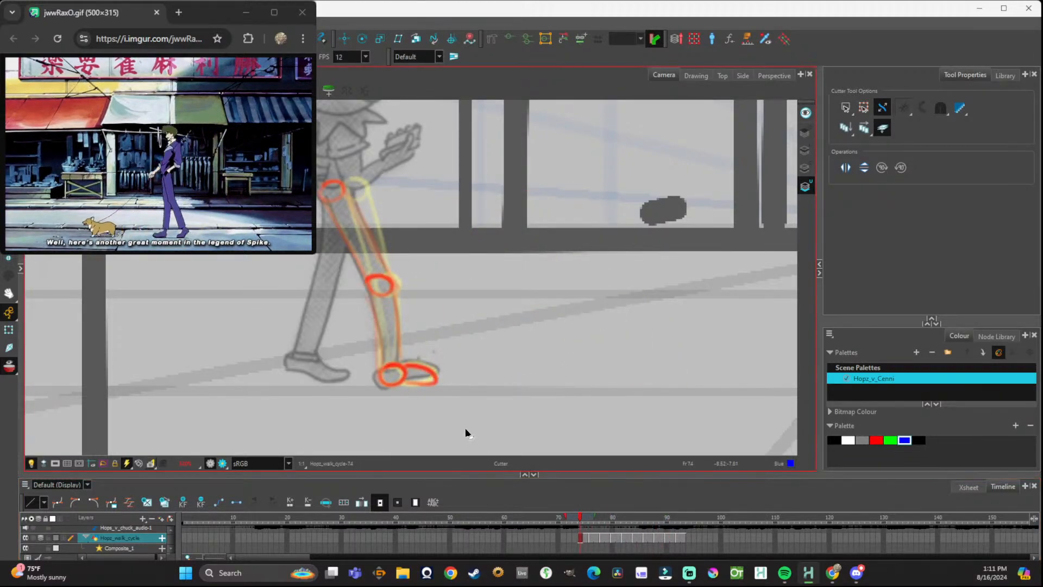
left_click(585, 519)
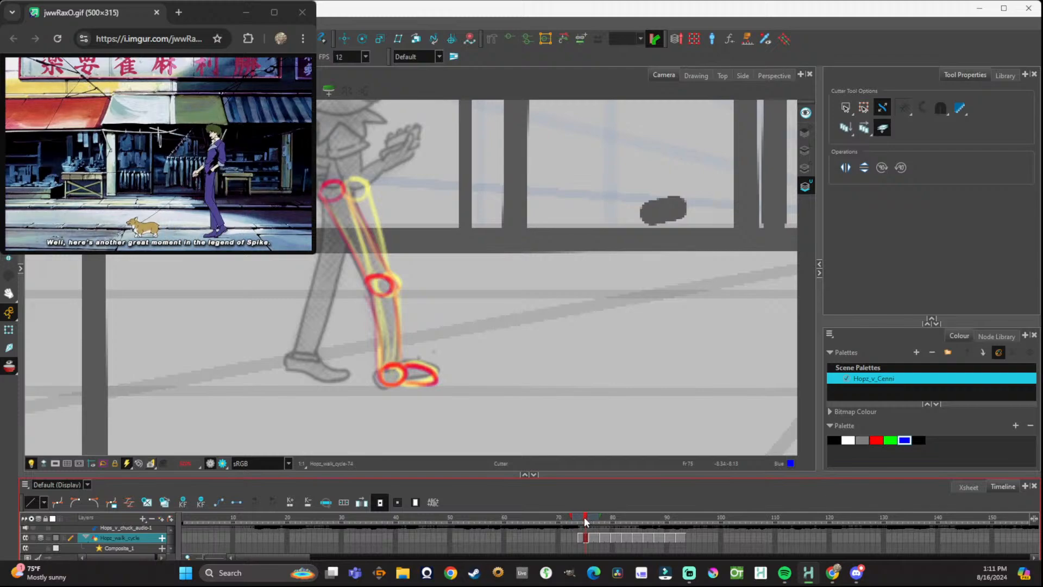
Return to frame 74 and expand the node view beside the camera view.
left_click(579, 519)
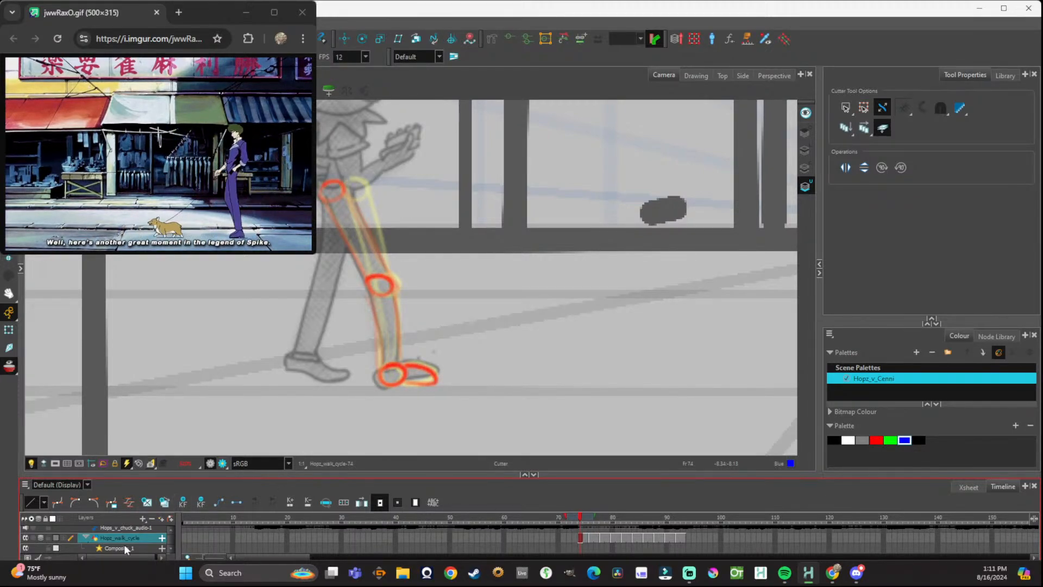
left_click(21, 269)
right_click(83, 257)
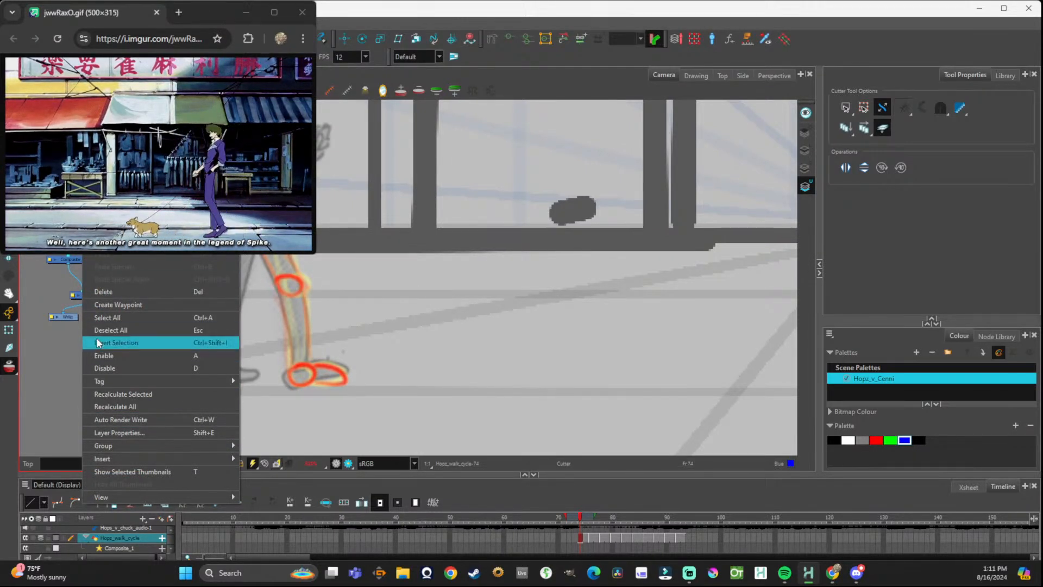
left_click(57, 358)
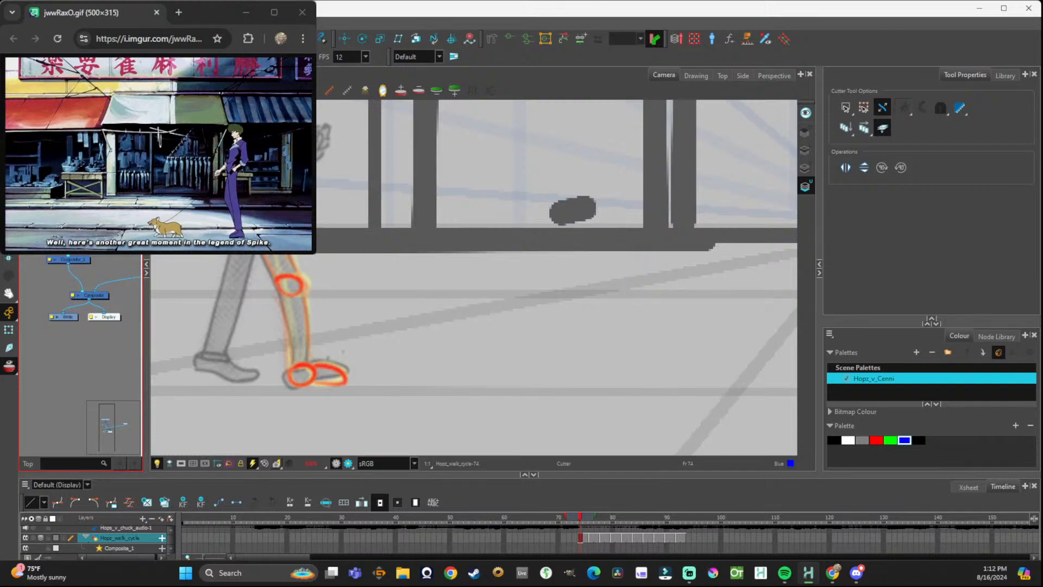
right_click(63, 256)
key("Escape")
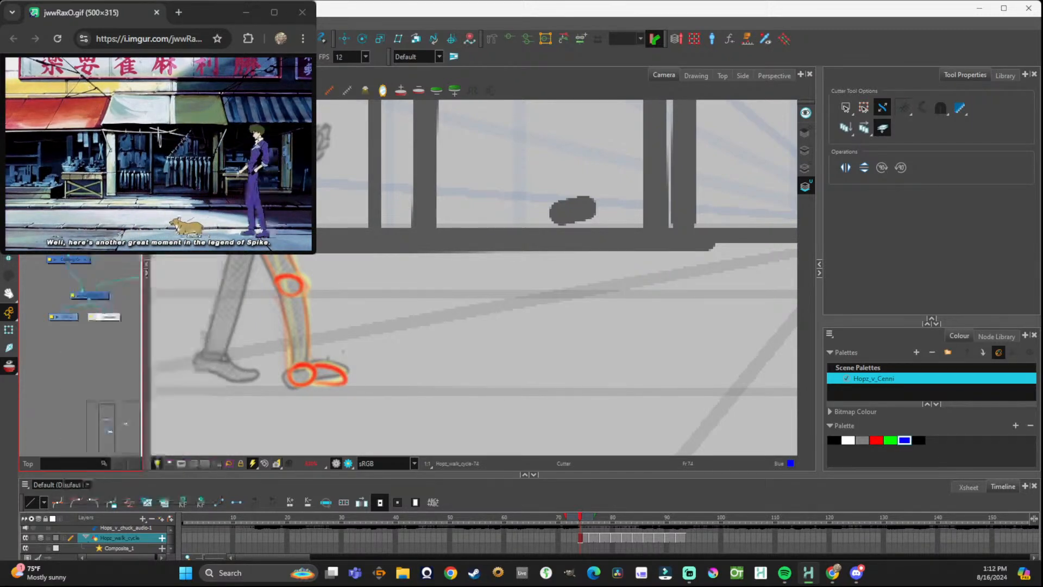
right_click(63, 256)
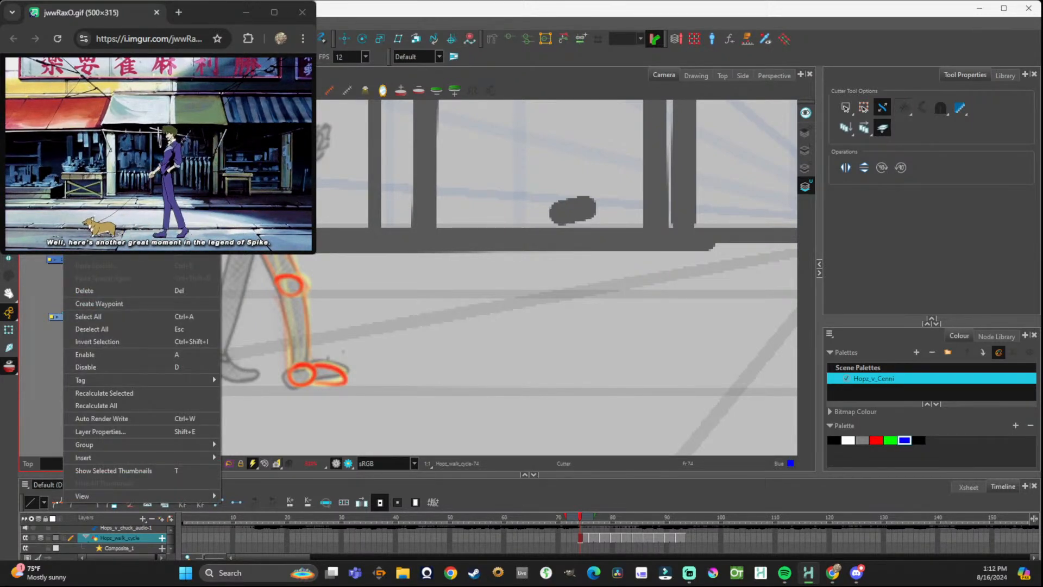
key("Escape")
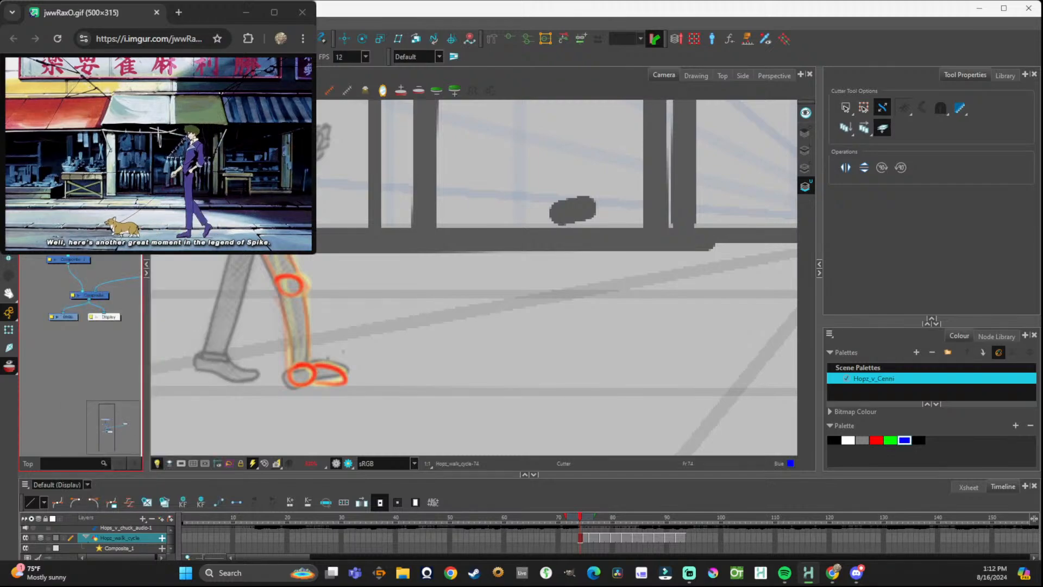
Add a drawing layer named walk_cycle2 with bitmap underlay art and connect it beneath the Hopz_walk_cycle layer.
key("ctrl+r")
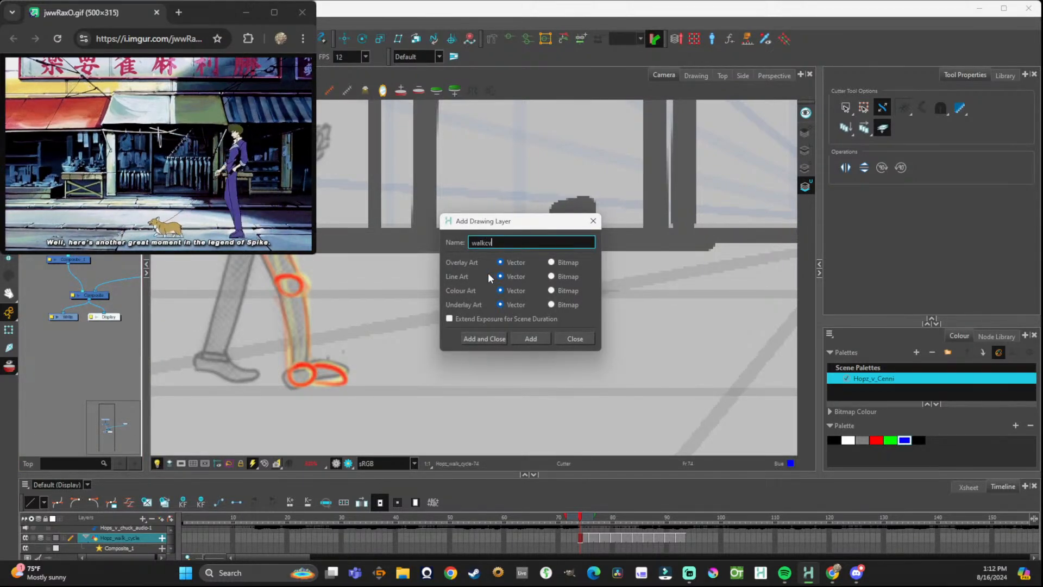
type("walkcycle2")
left_click(485, 243)
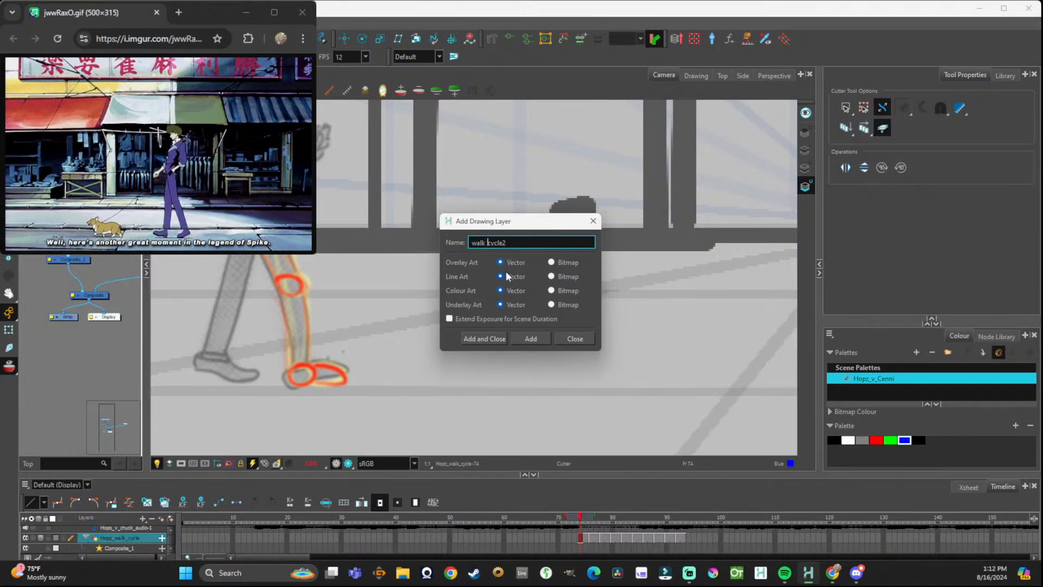
left_click(550, 305)
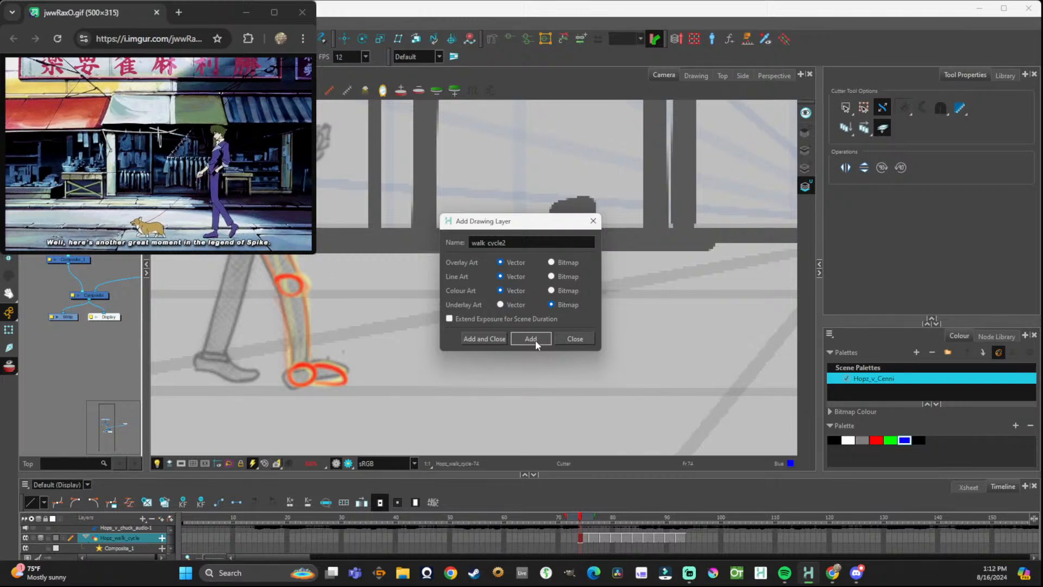
left_click(536, 342)
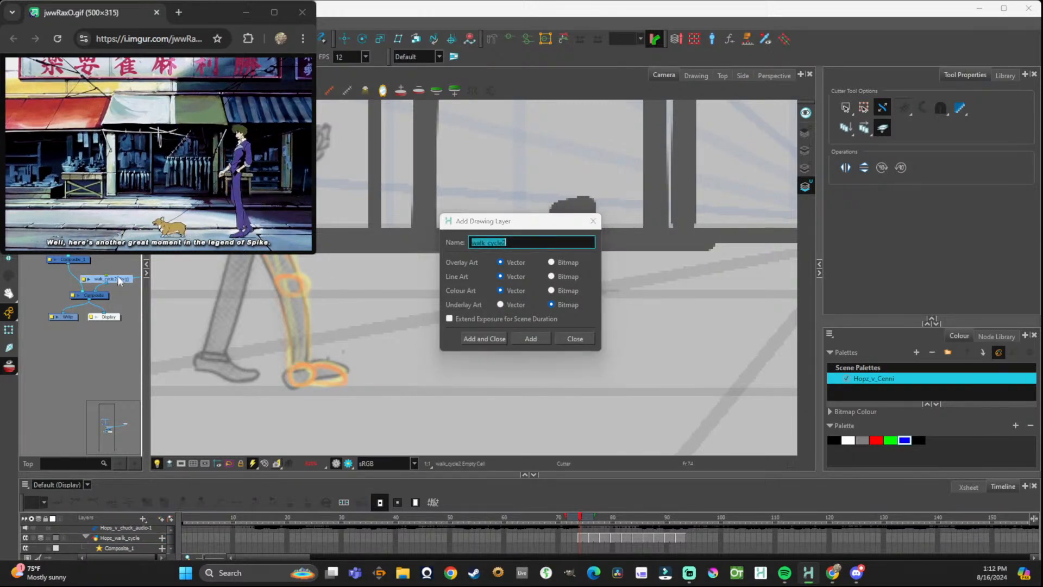
left_click(576, 339)
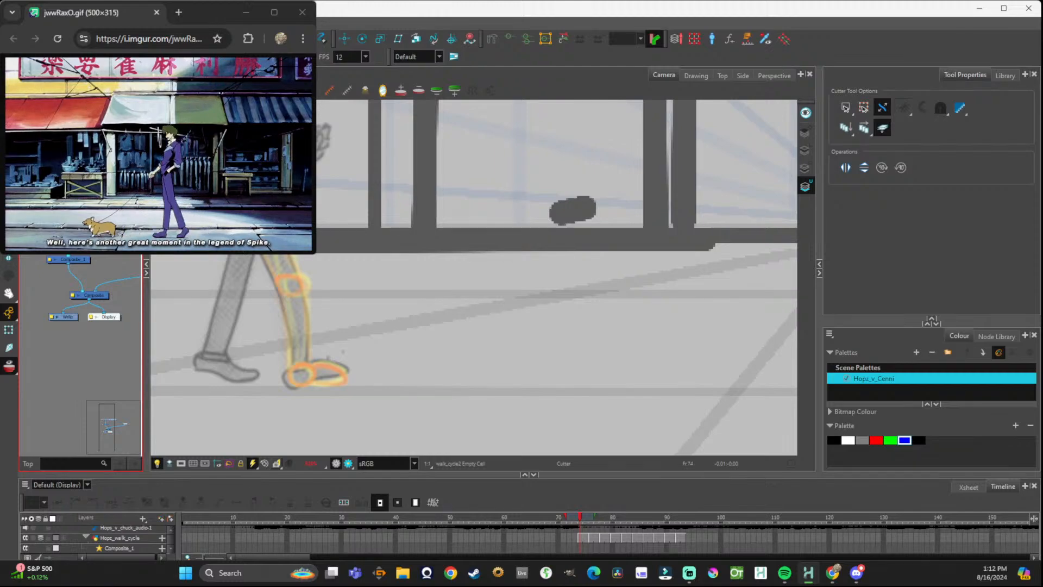
left_click_drag(84, 255, 79, 257)
Try to copy the Hopz_walk_cycle leg drawings onto the walk_cycle2 layer at frame 74, and undo the pastes.
left_click(54, 211)
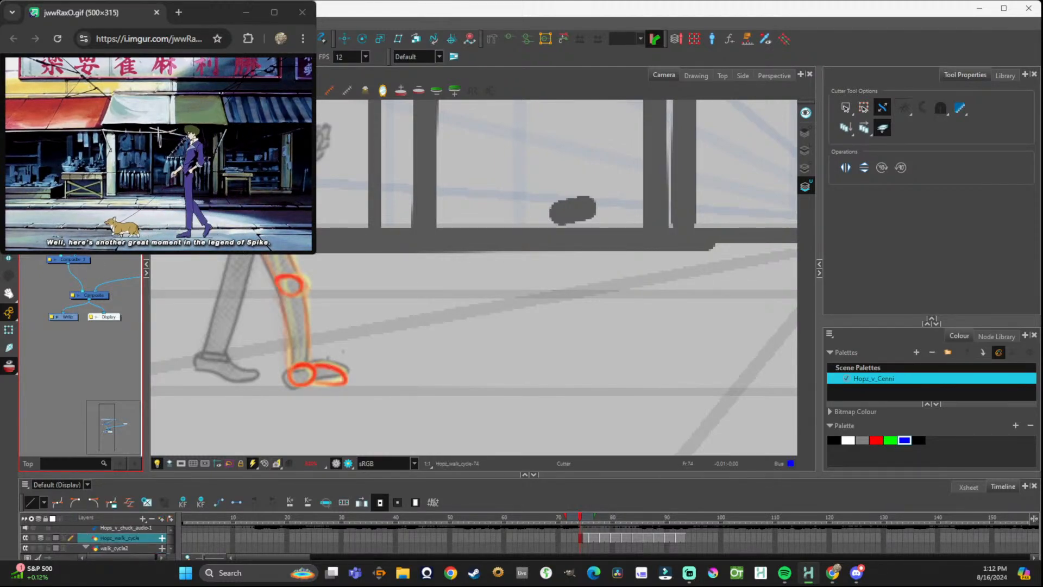
left_click_drag(582, 537, 686, 536)
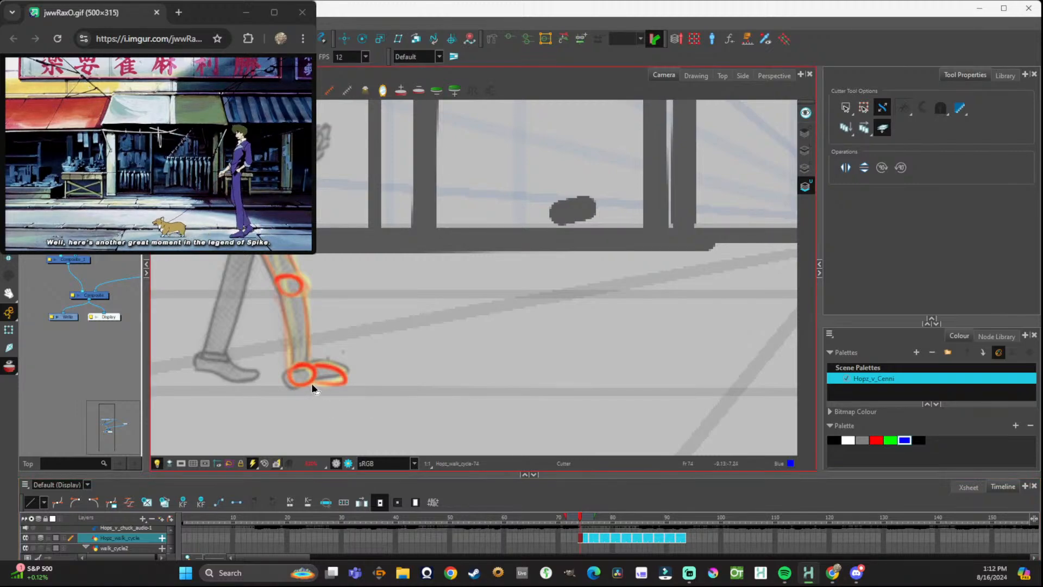
left_click(116, 547)
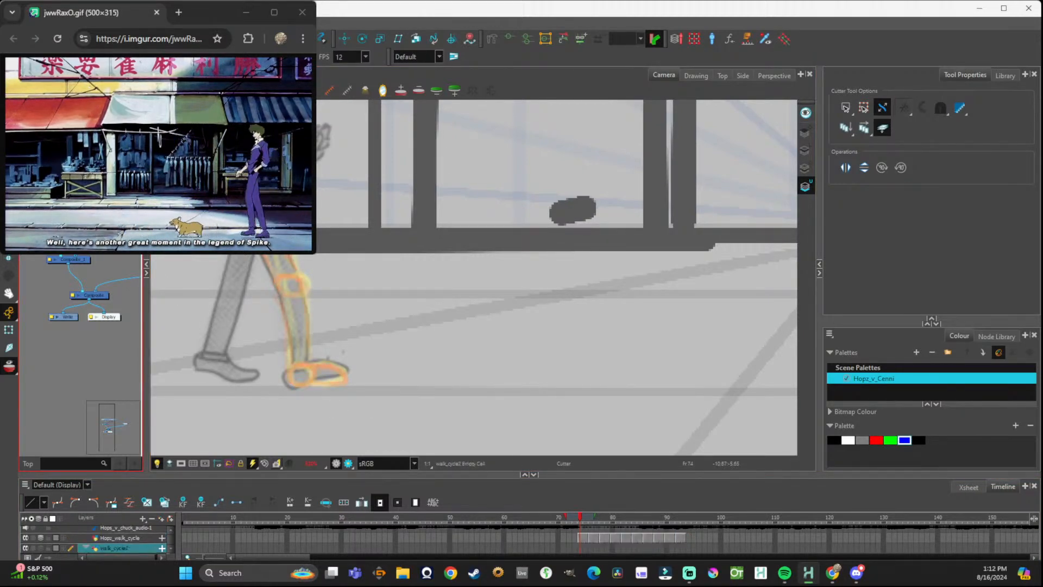
key("ctrl+v")
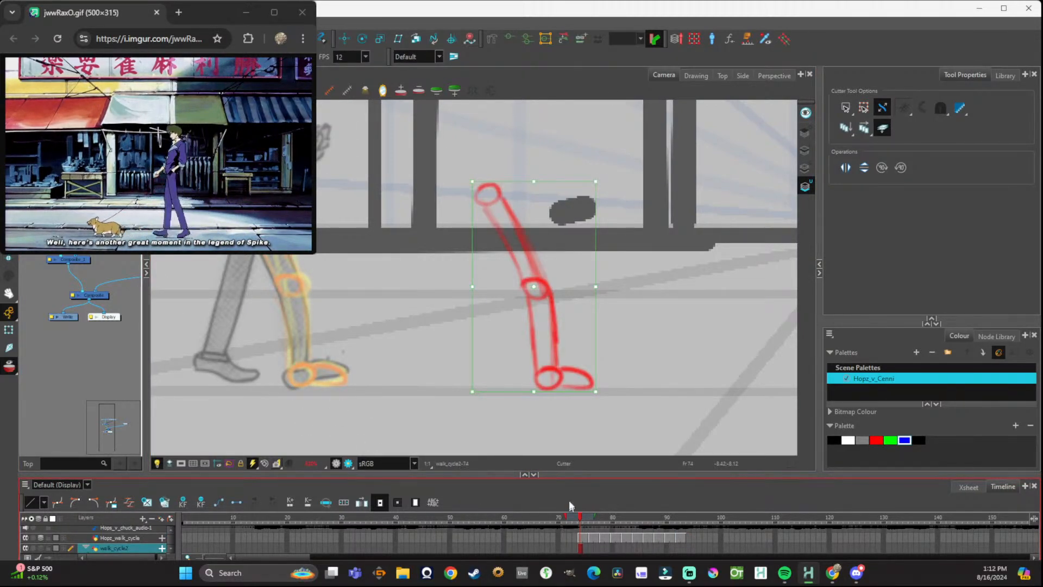
key("ctrl+z")
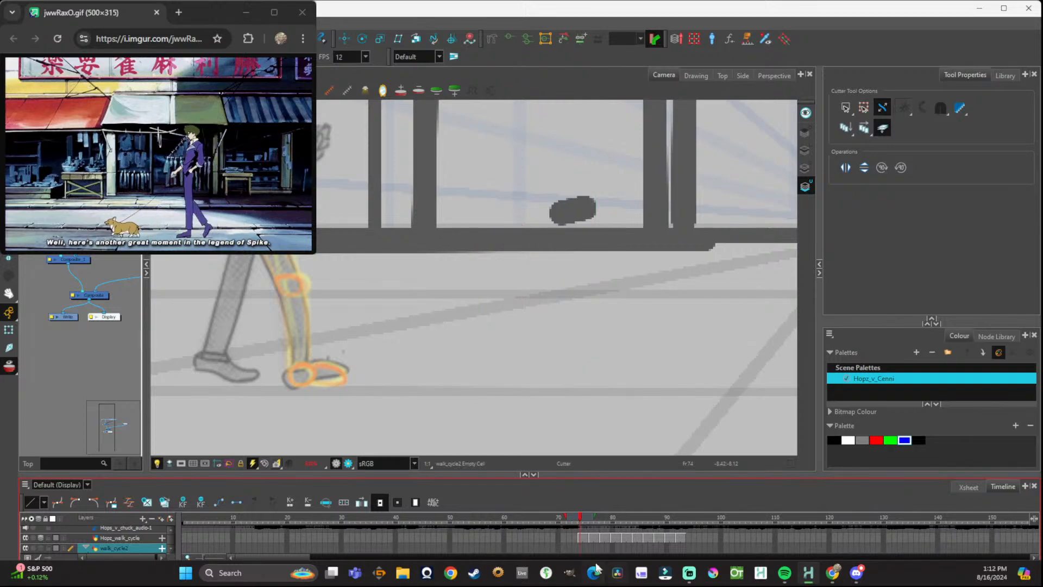
key("ctrl+v")
key("ctrl+z")
Copy the full run of Hopz_walk_cycle leg drawings onto the walk_cycle2 layer, starting at frame 74.
left_click_drag(578, 540, 684, 545)
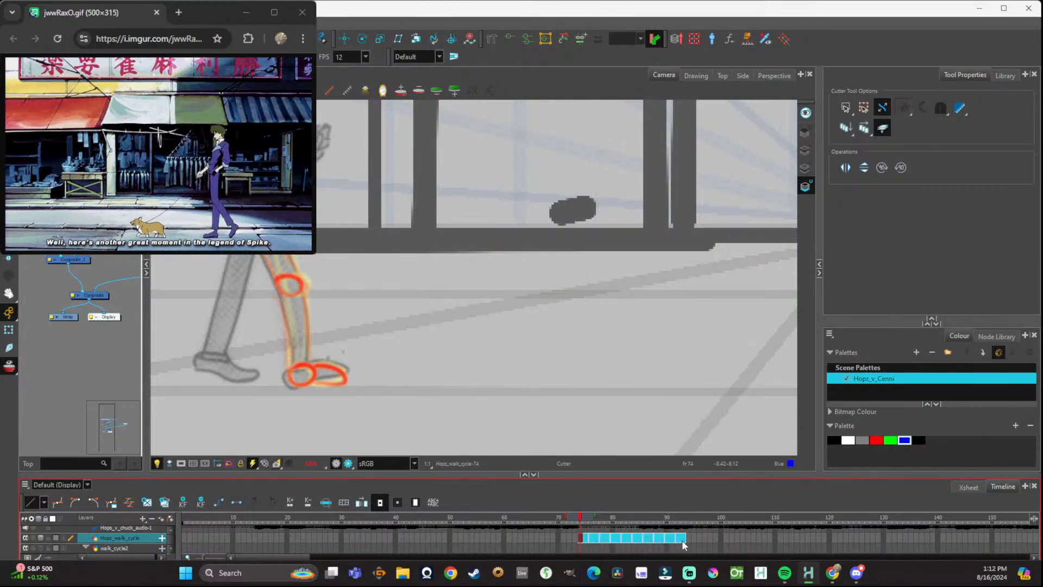
left_click(580, 547)
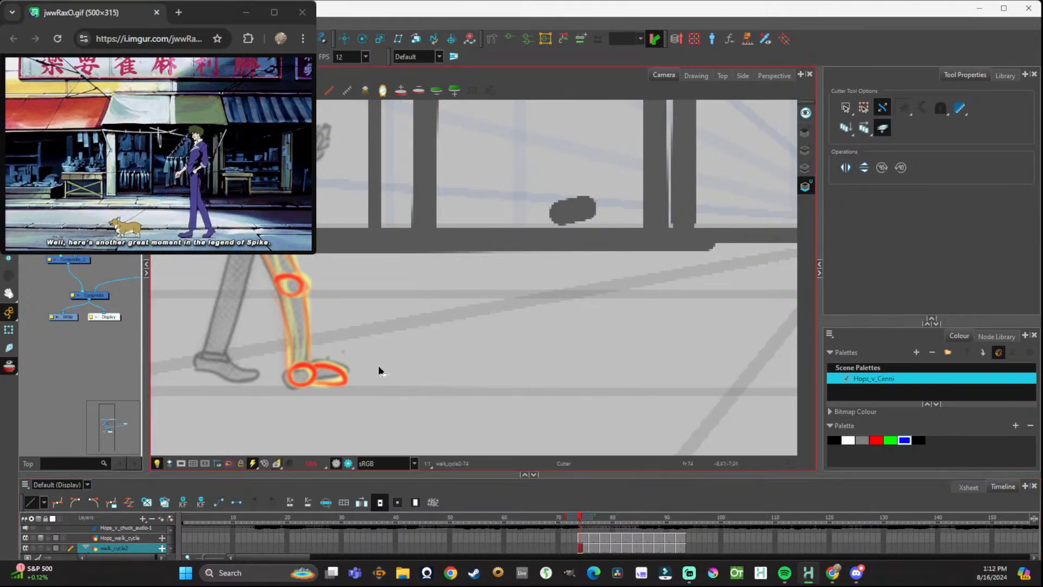
mouse_move(582, 516)
left_mouse_down()
mouse_move(645, 519)
mouse_move(686, 537)
mouse_move(660, 522)
mouse_move(581, 521)
left_mouse_up()
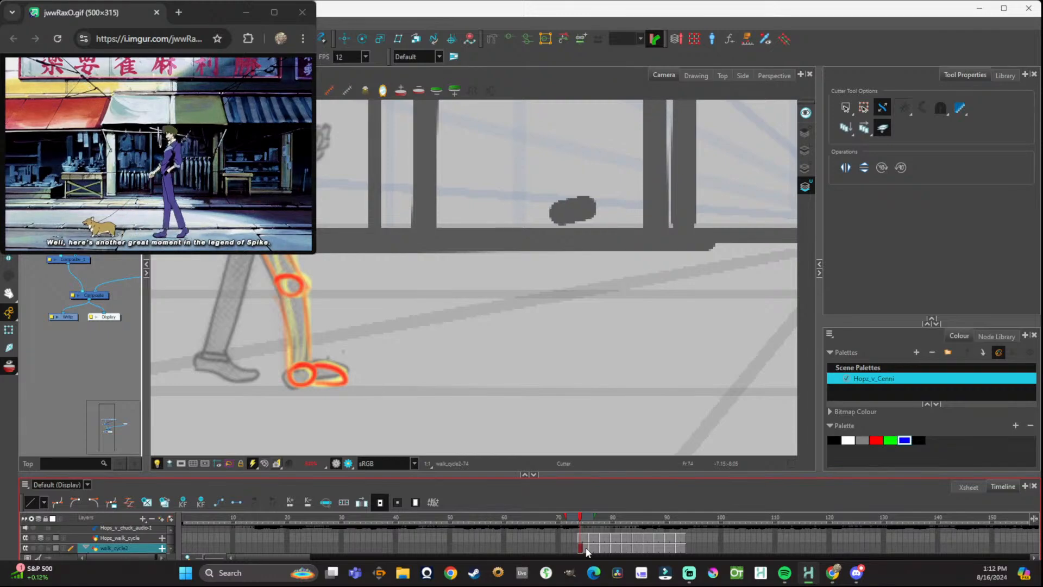
Move the walk_cycle2 drawings from frame 84 onward in front of the remaining ones, so they start at frame 64.
left_click_drag(581, 519, 623, 525)
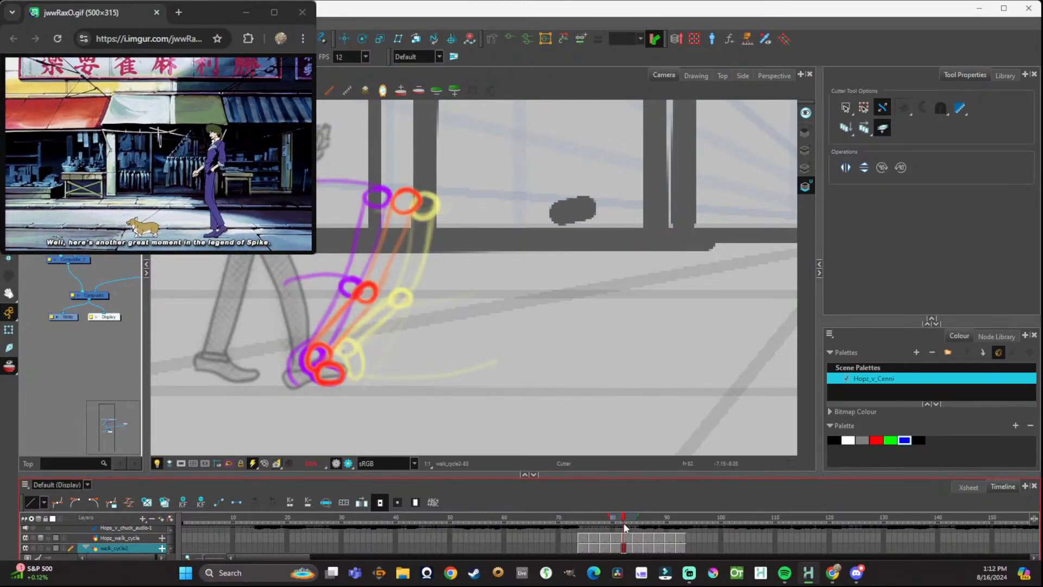
mouse_move(682, 549)
left_mouse_down()
mouse_move(631, 551)
mouse_move(683, 554)
left_mouse_up()
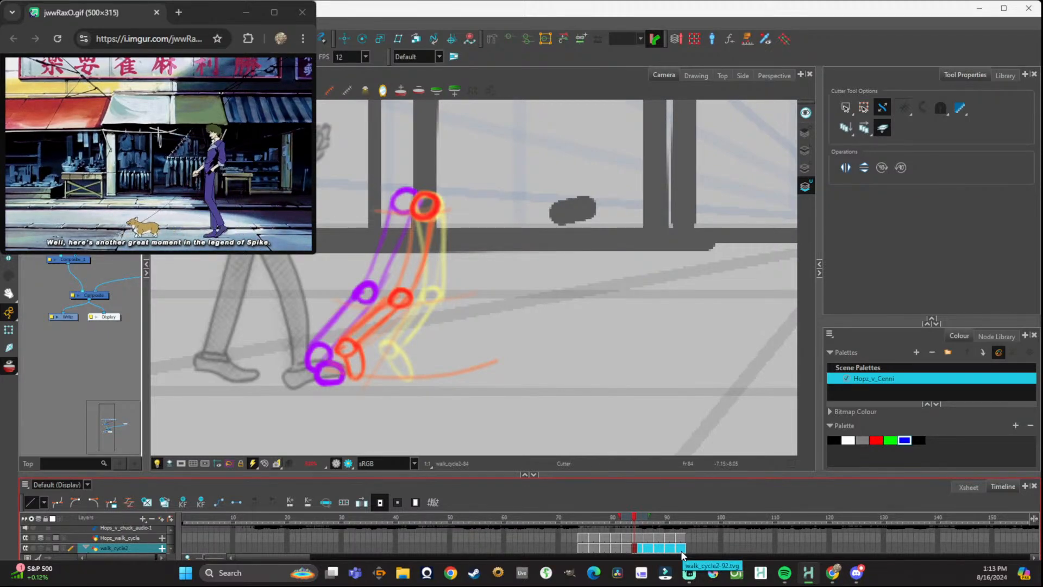
key("Delete")
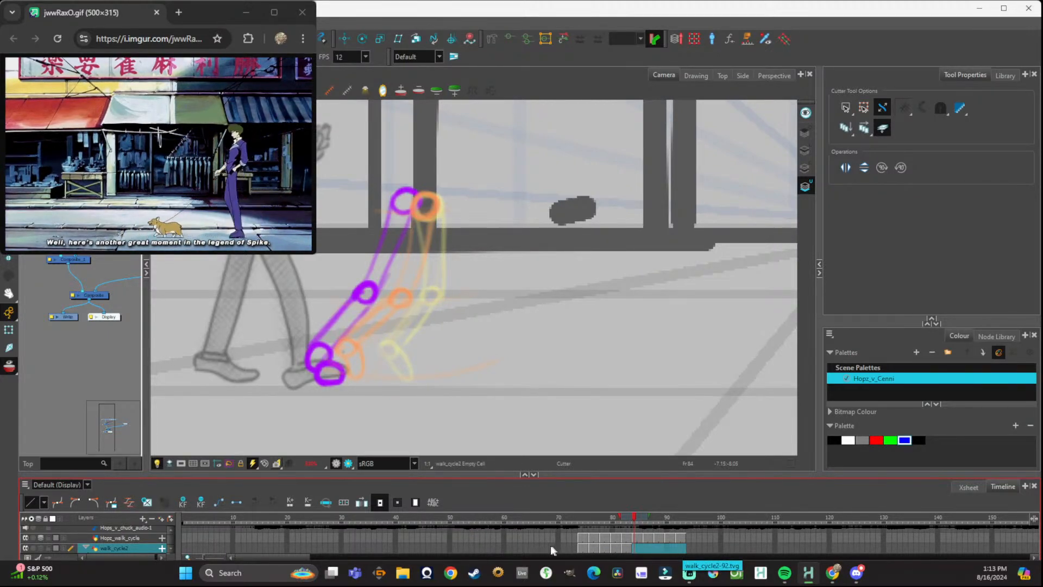
left_click(502, 547)
key("ctrl+v")
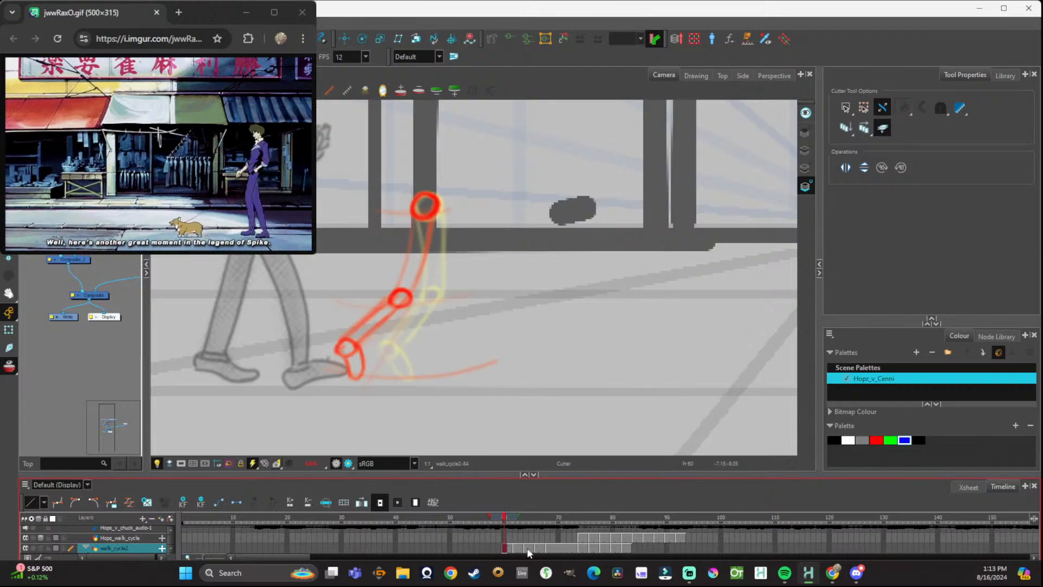
left_click_drag(511, 550, 569, 550)
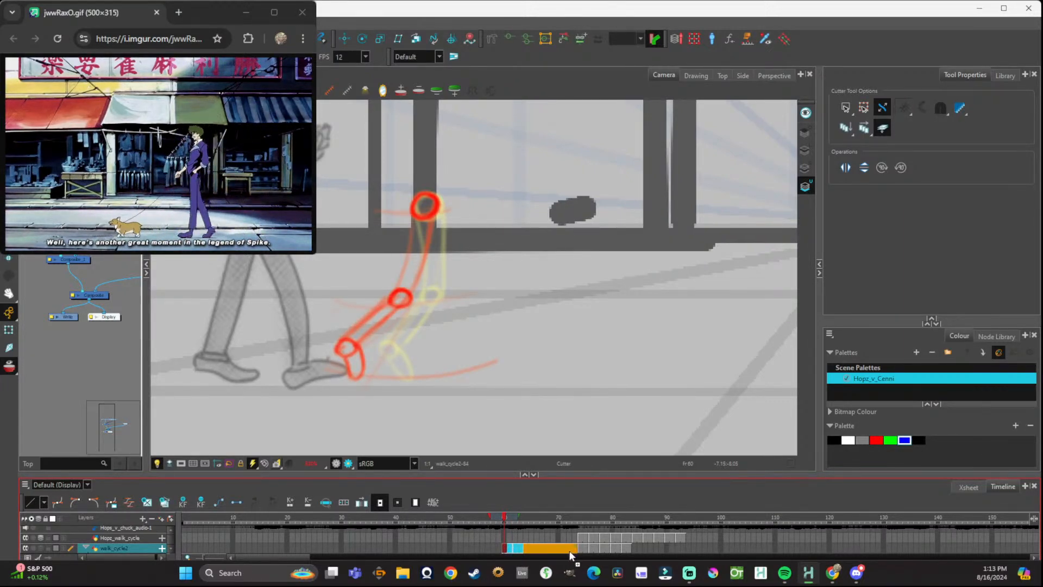
Try to shift the walk_cycle2 leg at frame 64 with the Reposition Drawing tool, and undo the shifts.
mouse_move(526, 521)
left_mouse_down()
mouse_move(513, 520)
mouse_move(598, 534)
mouse_move(525, 544)
left_mouse_up()
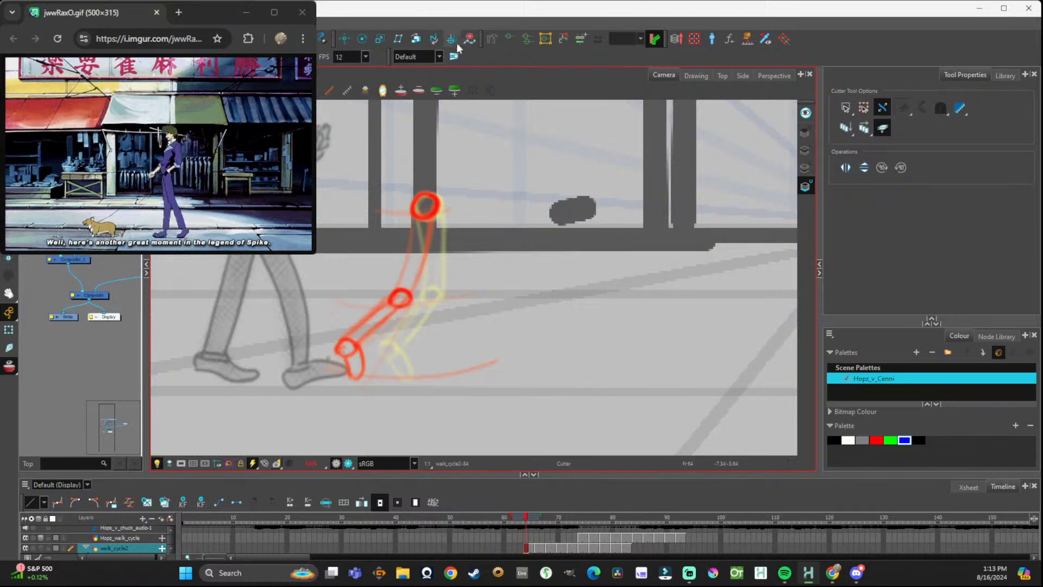
left_click(452, 39)
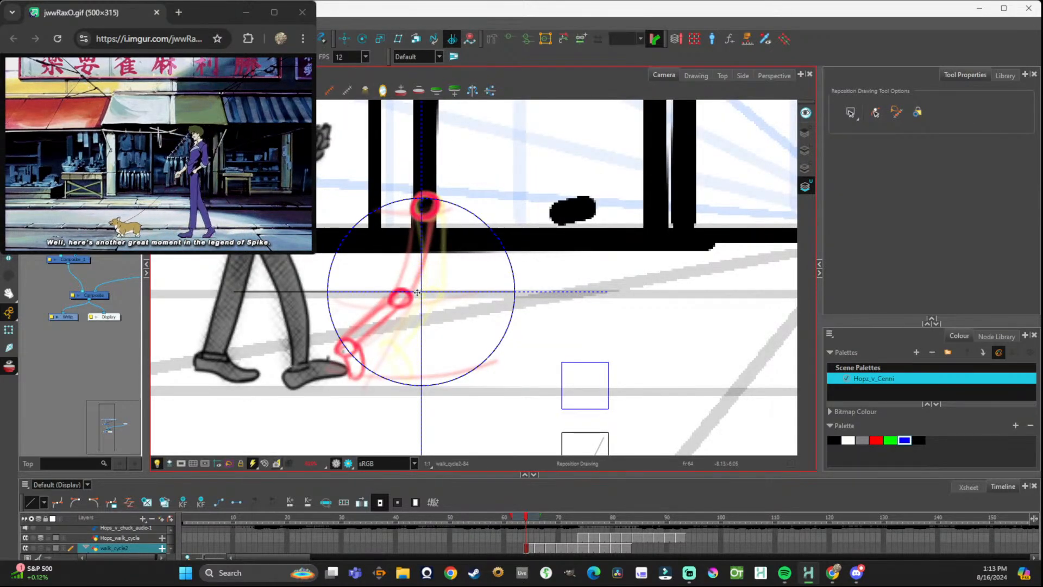
left_click_drag(426, 291, 427, 206)
left_click_drag(600, 330, 596, 325)
left_click(589, 315)
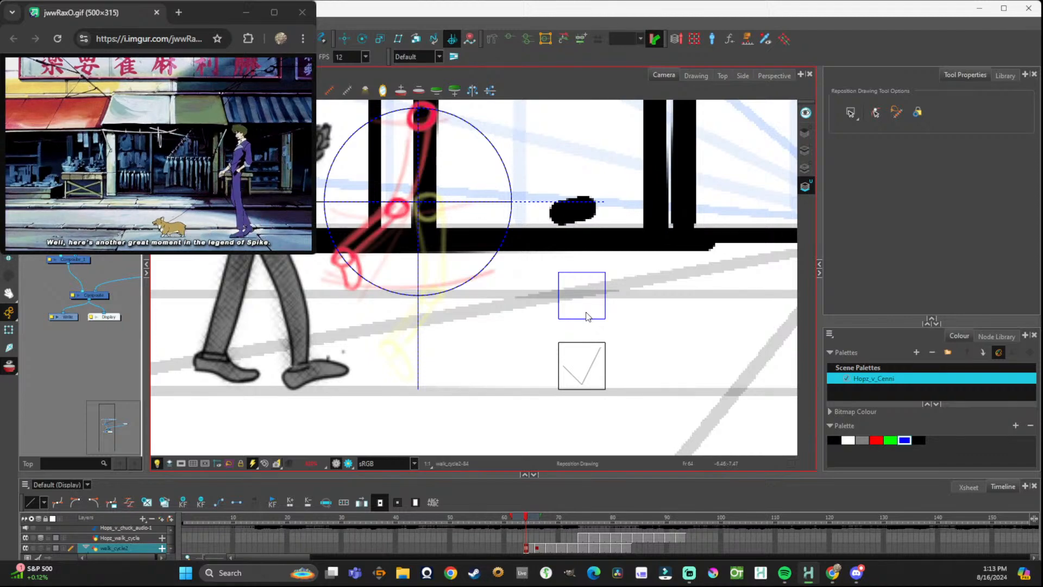
left_click_drag(425, 203, 438, 208)
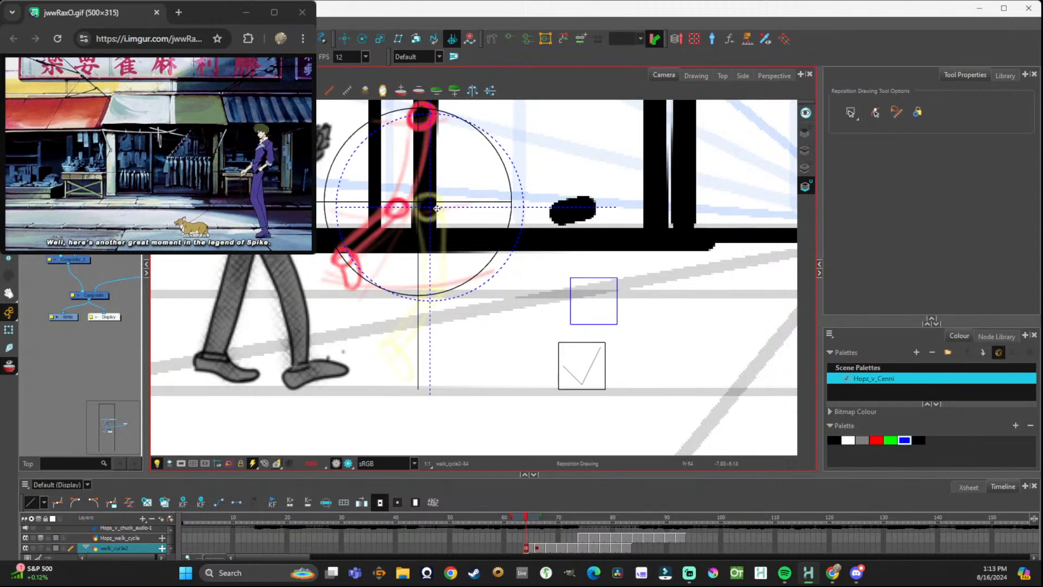
left_click(591, 320)
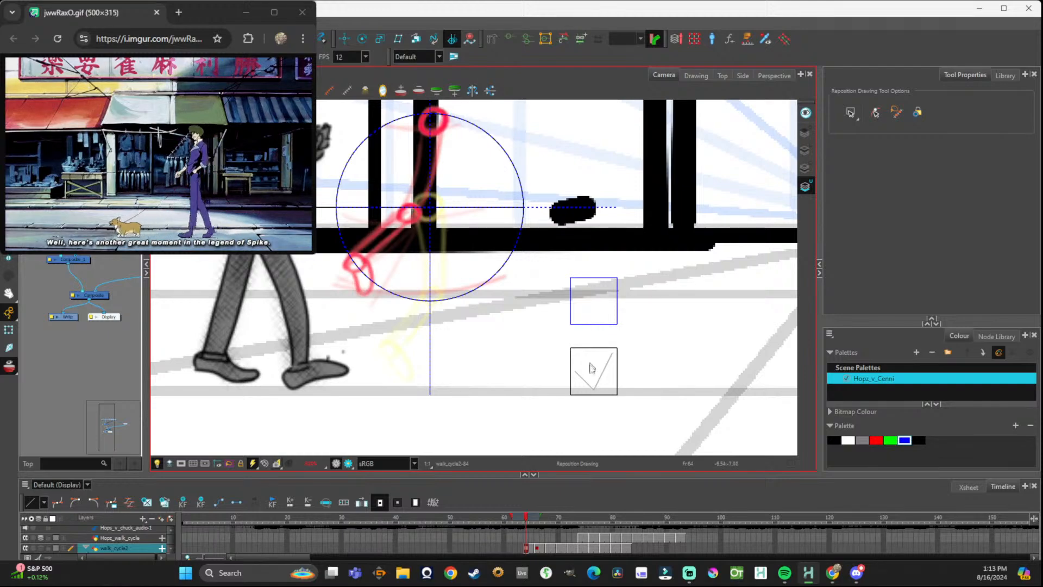
key("ctrl+z")
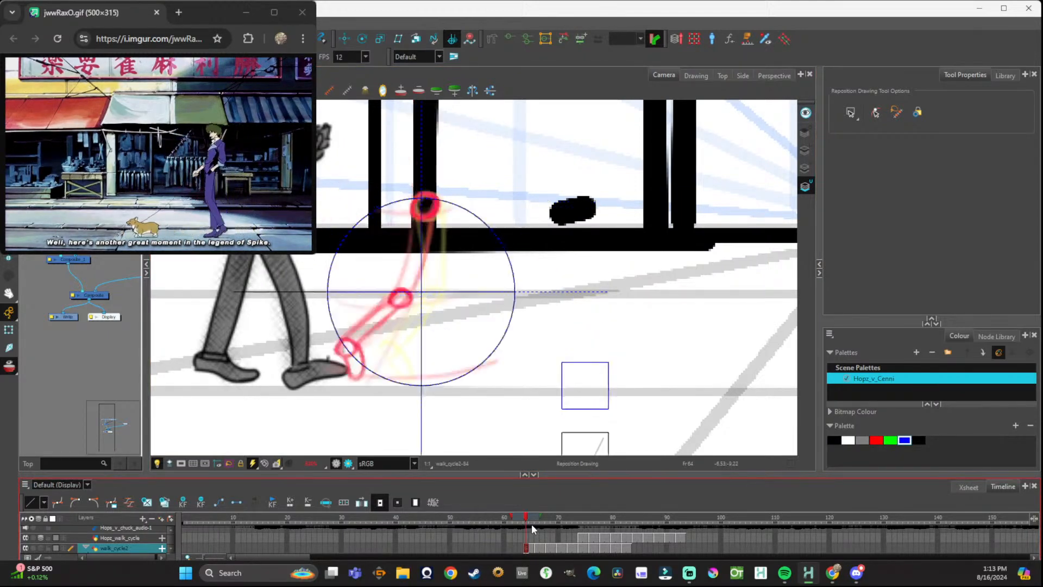
Check the walk_cycle2 leg poses at frames 68 and 82, switch to the Select tool, and return to frame 74.
mouse_move(533, 524)
left_mouse_down()
mouse_move(707, 550)
mouse_move(514, 529)
mouse_move(582, 547)
mouse_move(547, 546)
left_mouse_up()
left_click(522, 315)
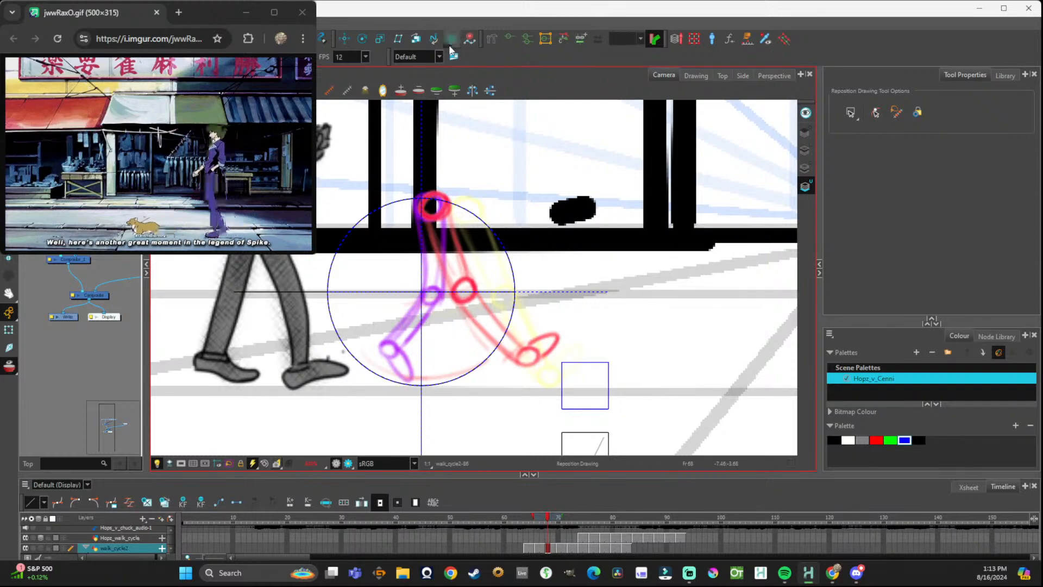
mouse_move(547, 522)
left_mouse_down()
mouse_move(527, 520)
mouse_move(572, 530)
mouse_move(524, 524)
mouse_move(623, 542)
left_mouse_up()
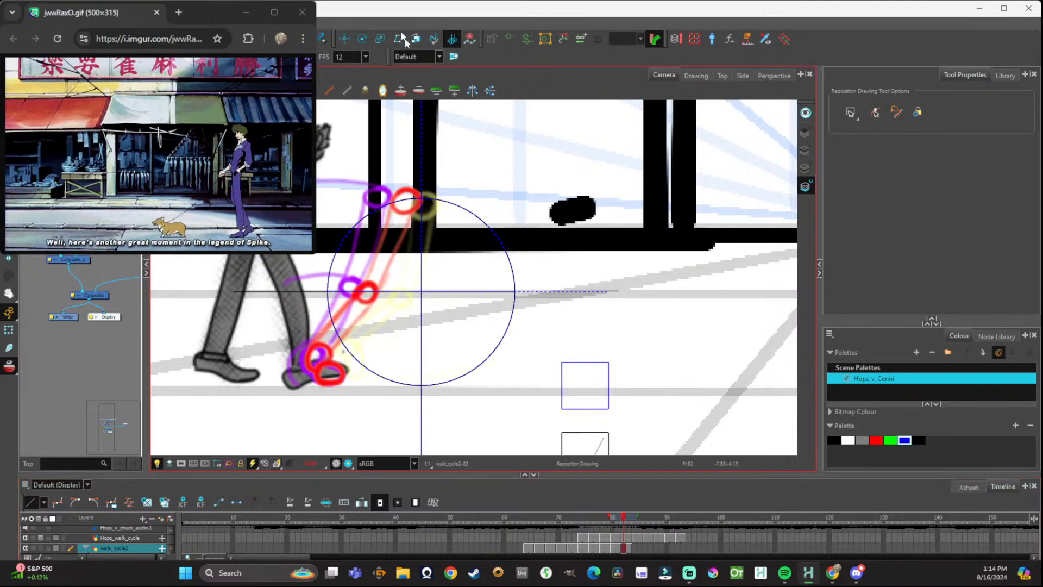
left_click(345, 39)
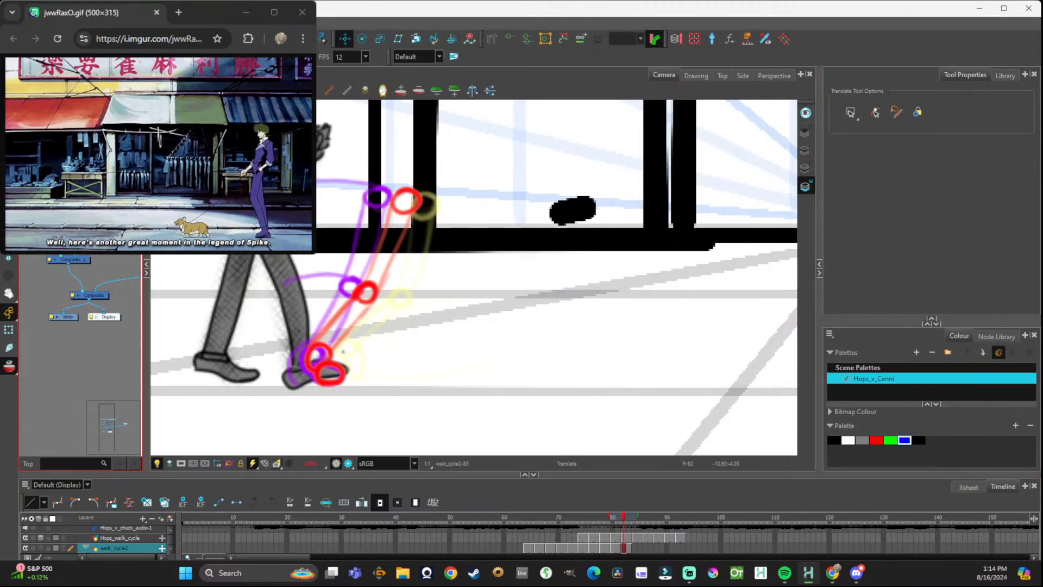
key("alt+s")
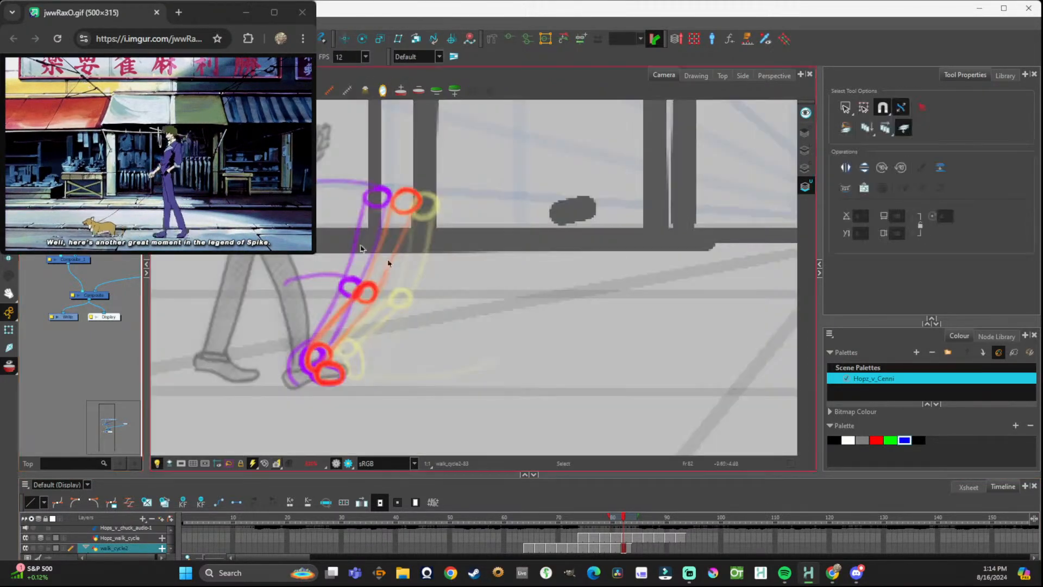
mouse_move(623, 528)
left_mouse_down()
mouse_move(499, 523)
mouse_move(603, 543)
mouse_move(568, 533)
mouse_move(640, 528)
mouse_move(581, 527)
left_mouse_up()
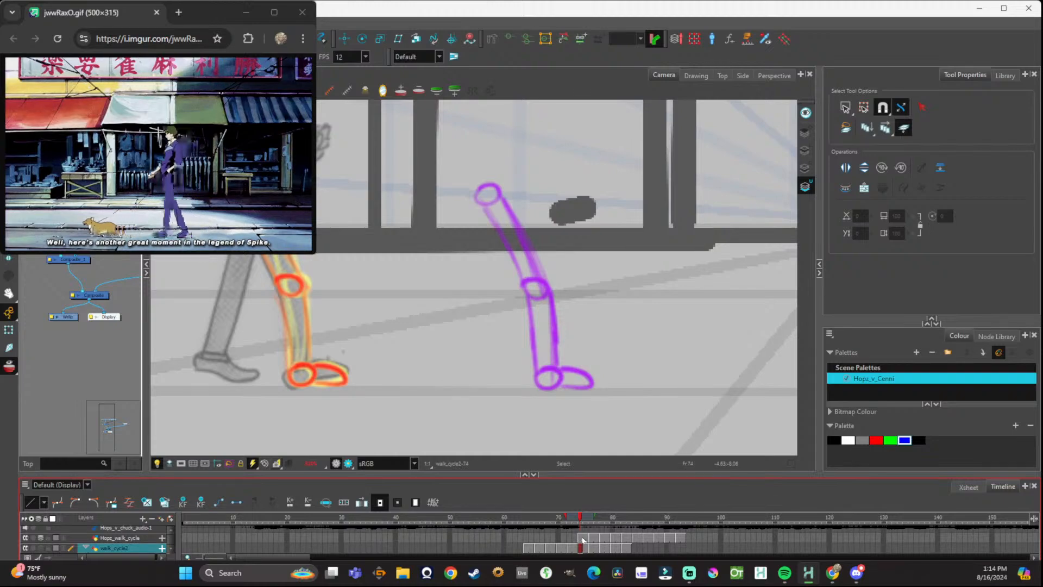
Recolour the walk_cycle2 leg drawing at frame 64 blue with the Paint tool.
left_click(579, 534)
mouse_move(607, 525)
left_mouse_down()
mouse_move(697, 536)
mouse_move(516, 530)
mouse_move(618, 545)
left_mouse_up()
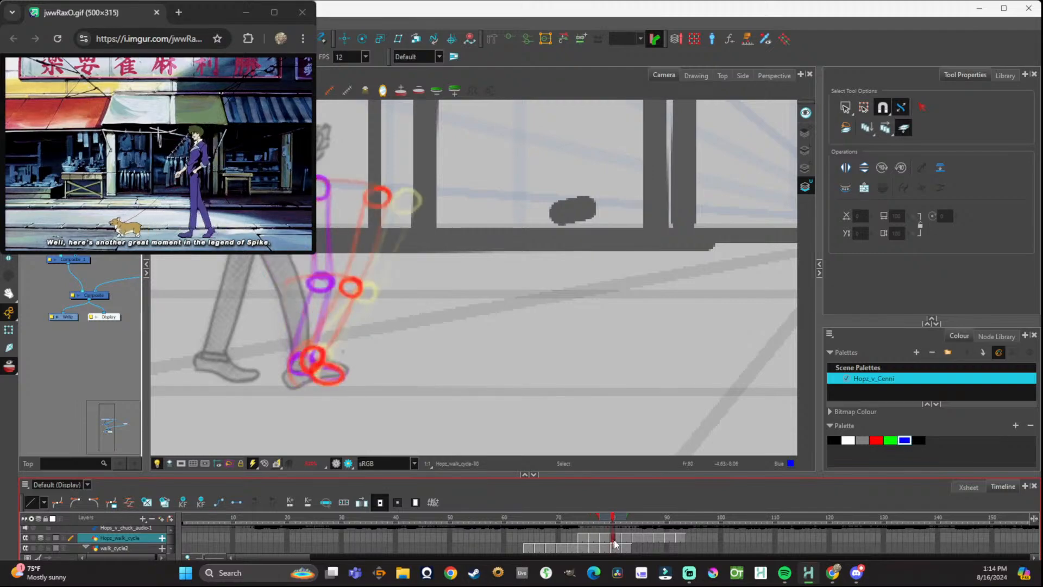
left_click(622, 548)
left_click(528, 548)
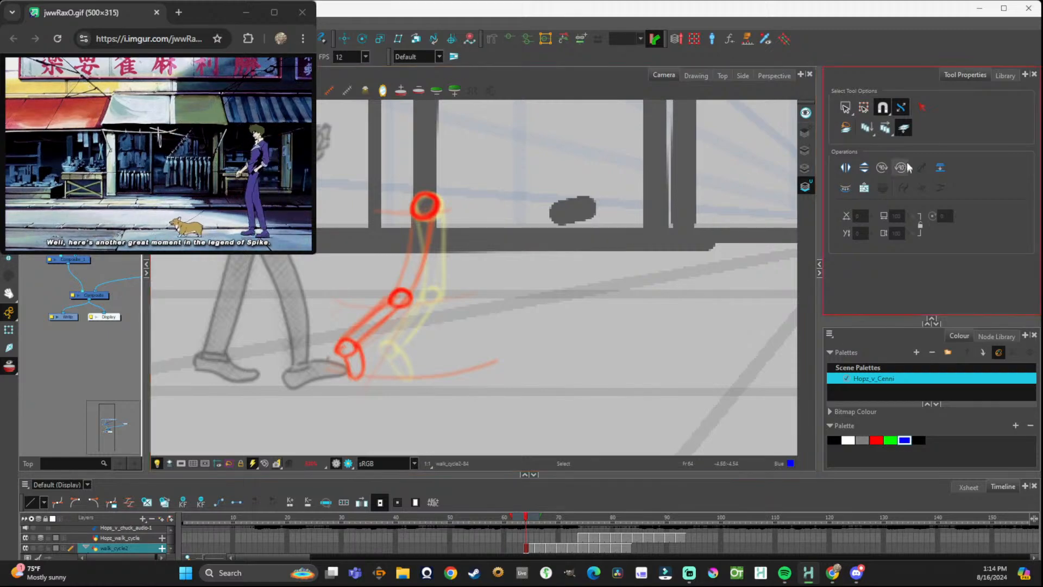
left_click(885, 129)
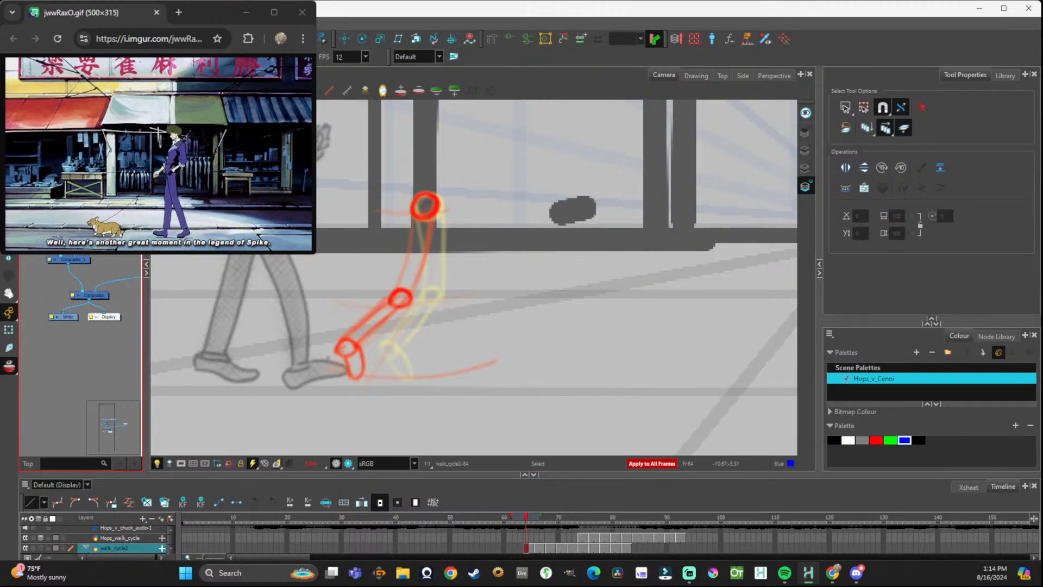
key("alt+i")
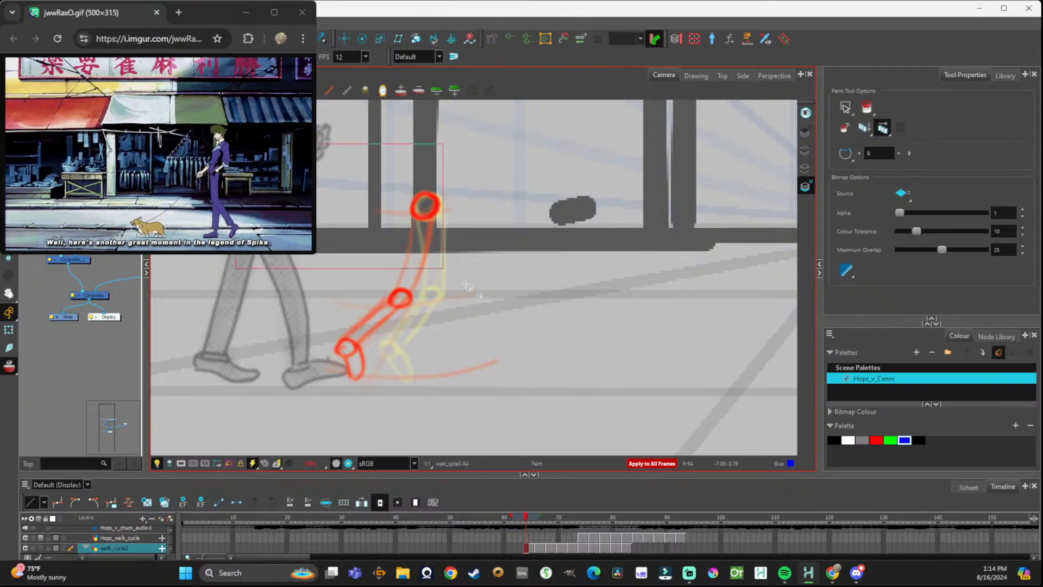
left_click_drag(767, 463, 765, 461)
key("ctrl+z")
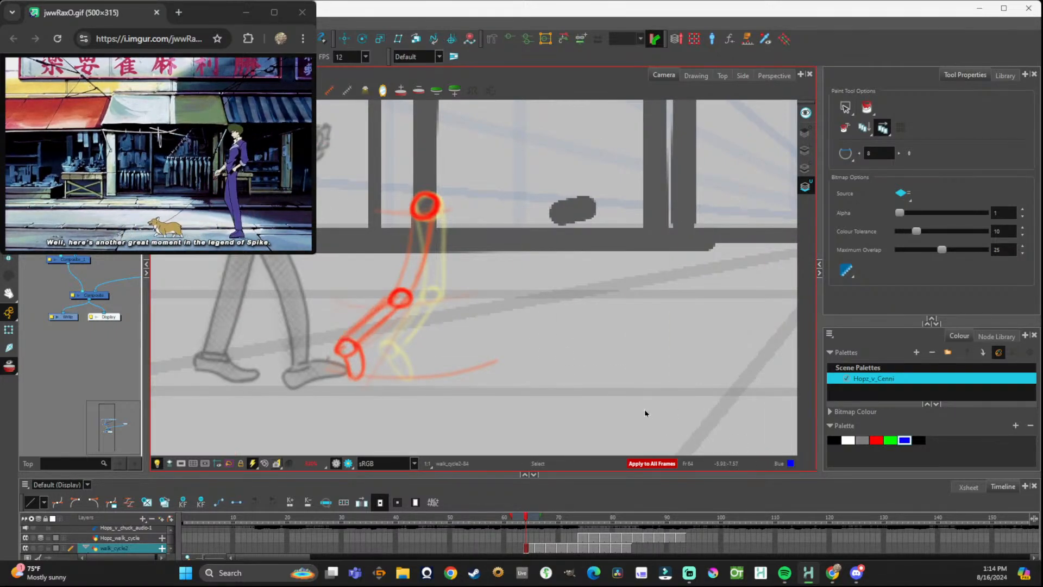
left_click(373, 333)
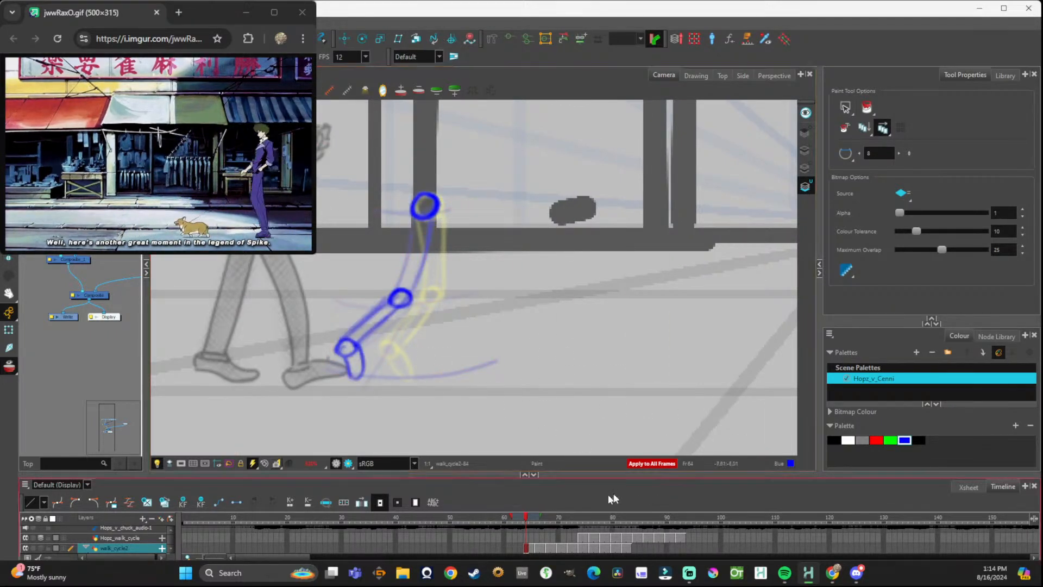
Paint the walk_cycle2 leg drawings at frames 66, 68 and 71 blue.
left_click(536, 549)
left_click(405, 344)
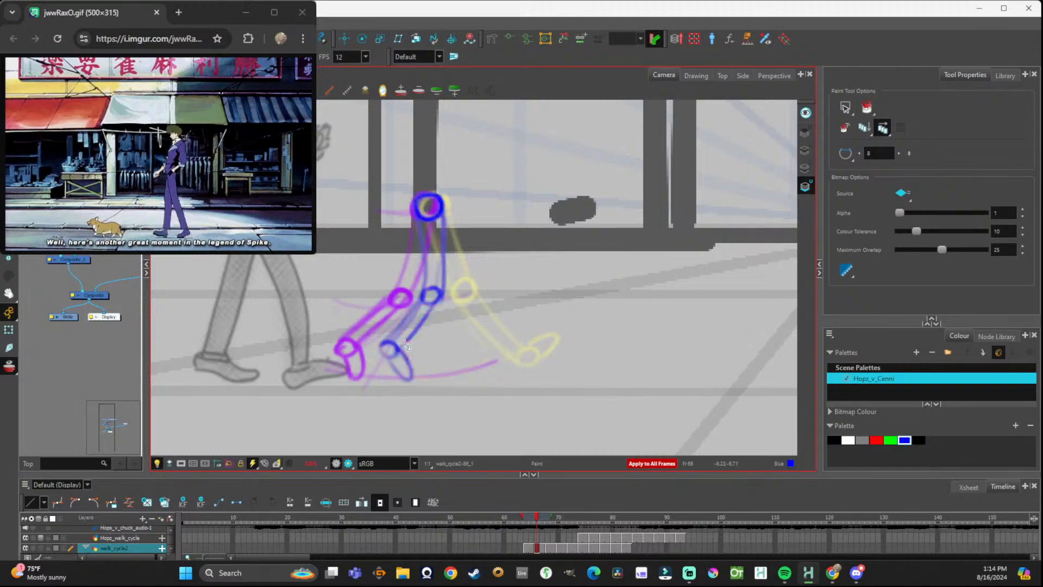
left_click(546, 547)
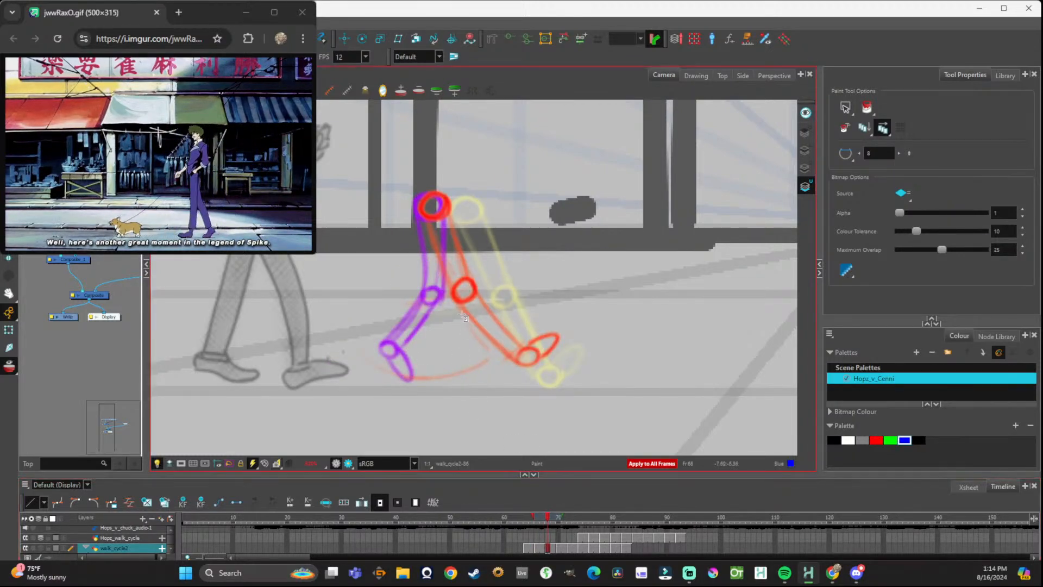
left_click(460, 304)
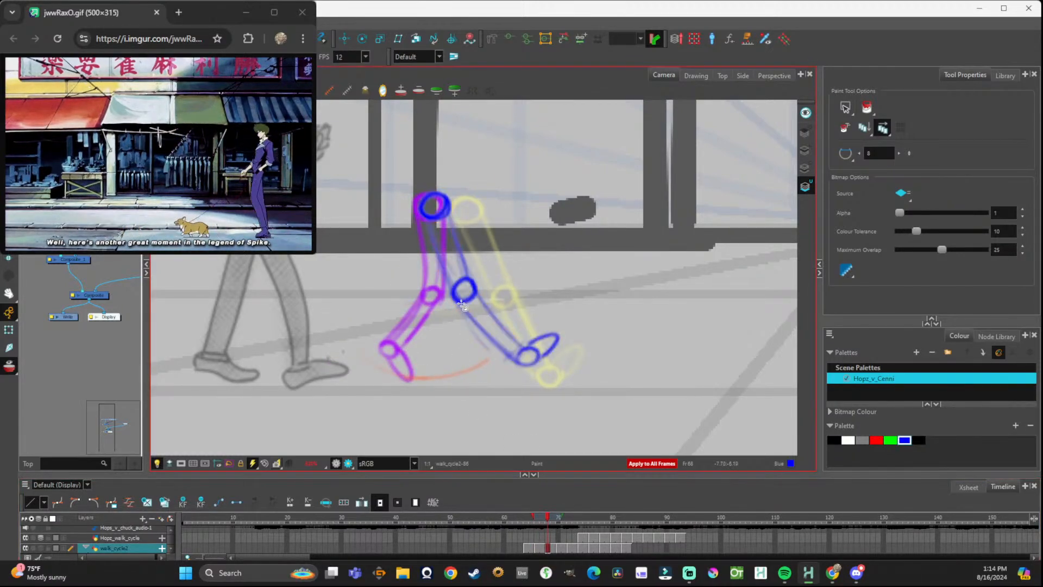
left_click(563, 547)
left_click(532, 329)
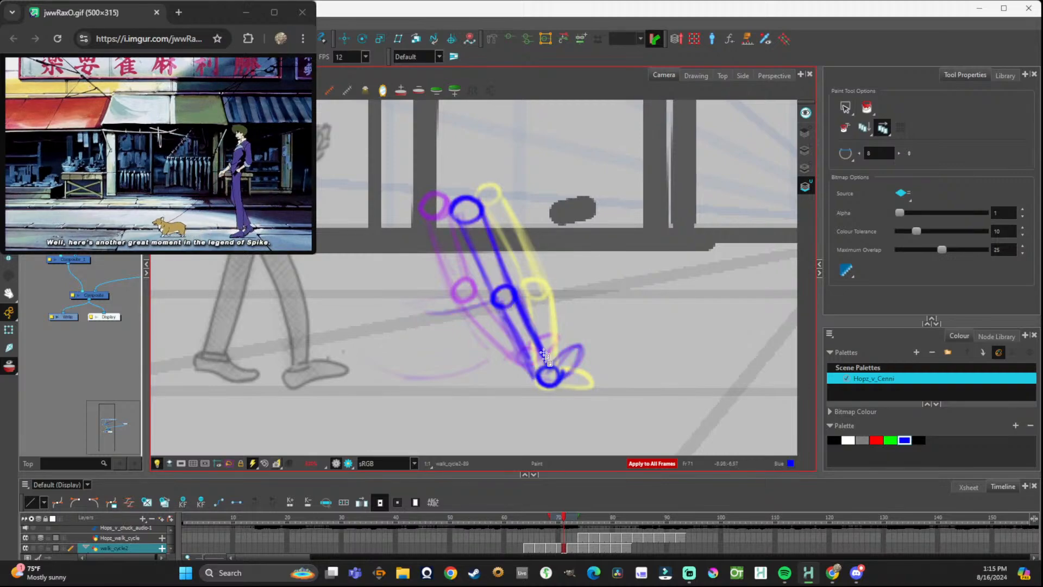
Paint the walk_cycle2 leg drawings at frames 73 and 74 blue.
left_click(576, 547)
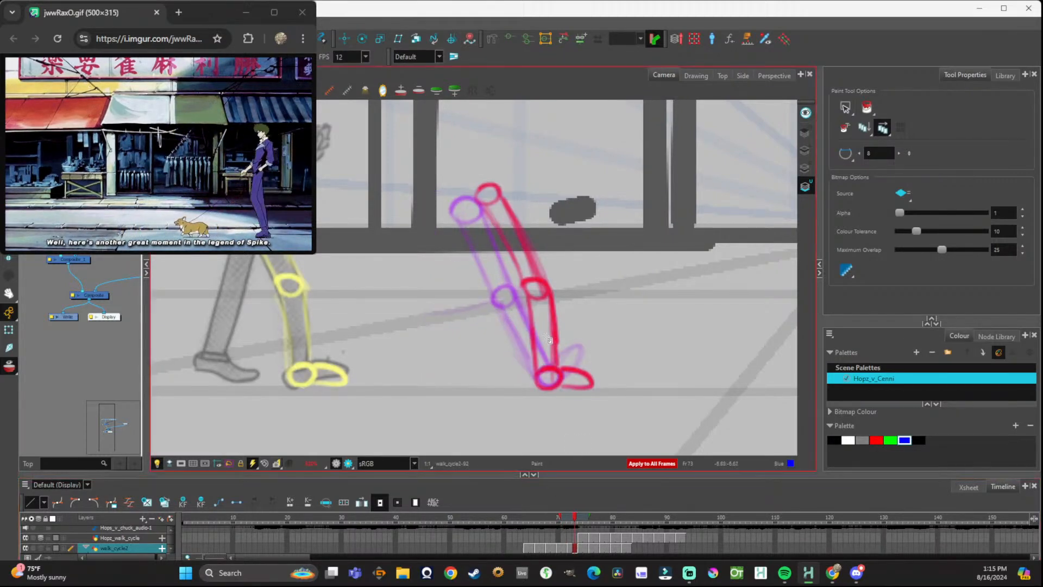
left_click(534, 341)
left_click(582, 546)
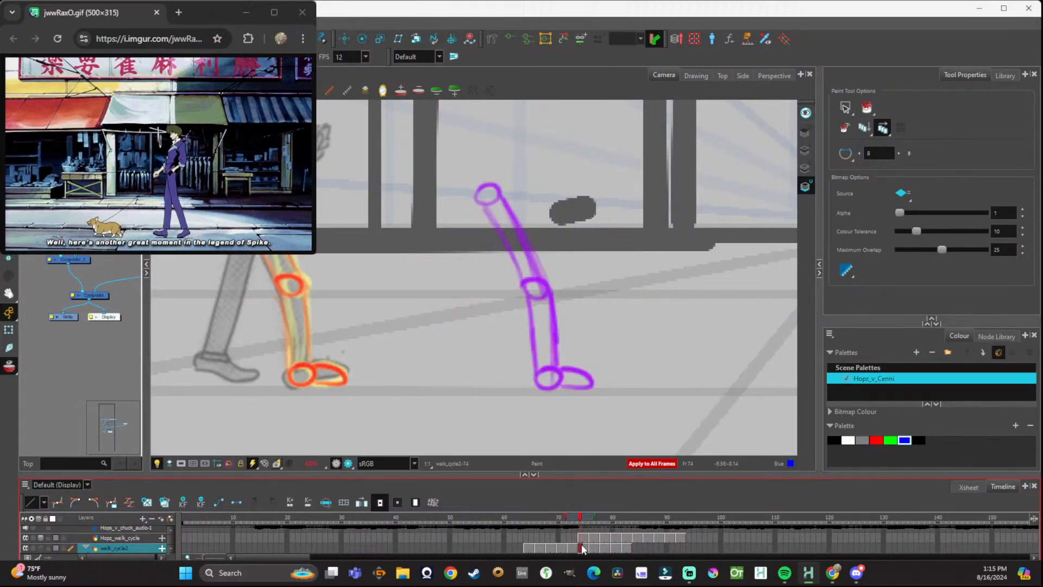
left_click(298, 284)
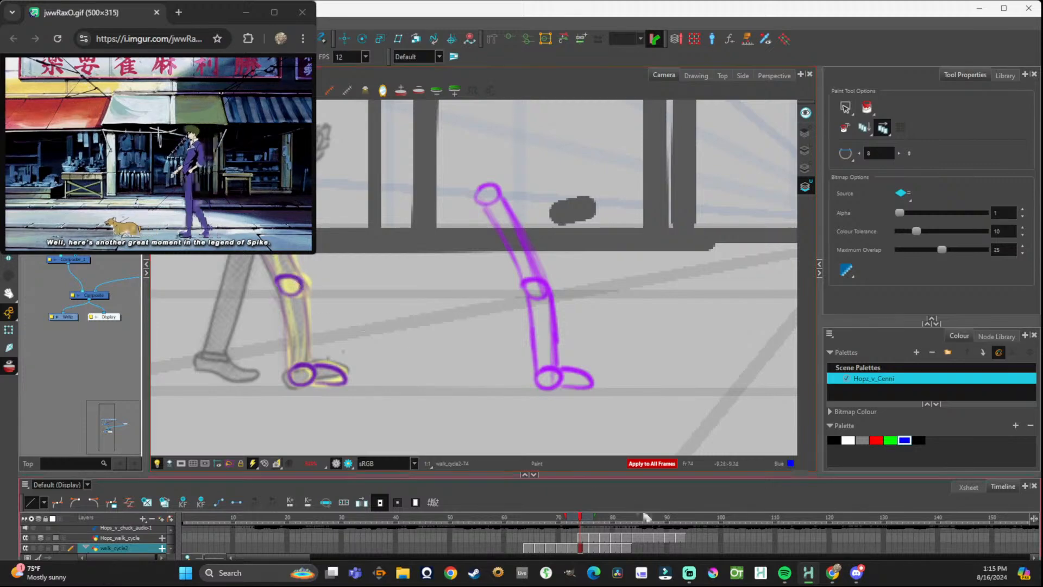
Undo the stray fill at frame 76, and paint the walk_cycle2 legs at frames 76 and 78 blue with all-frames painting off.
left_click(591, 548)
left_click(309, 284)
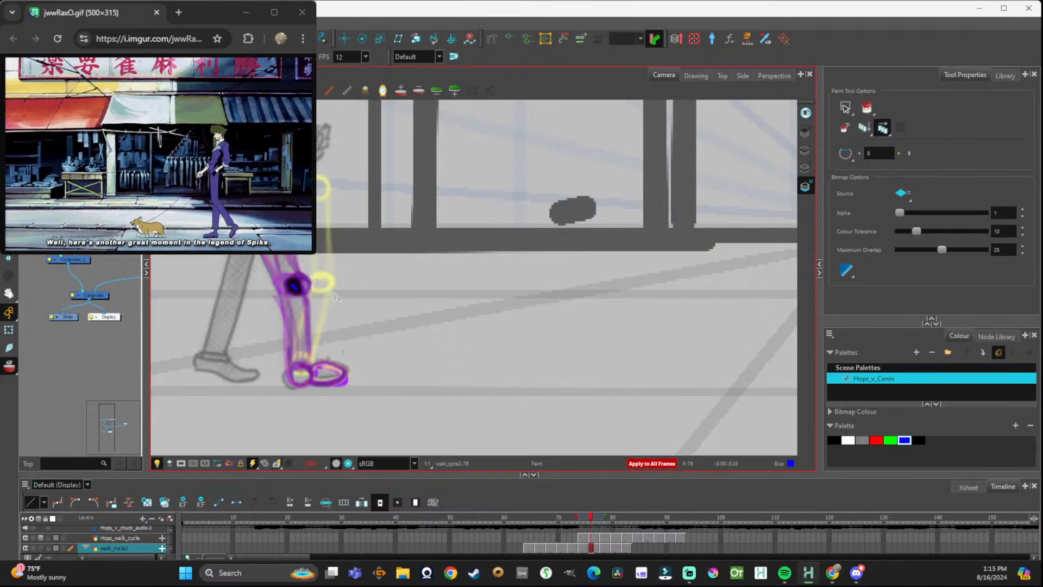
key("ctrl+z")
key("ctrl+z")
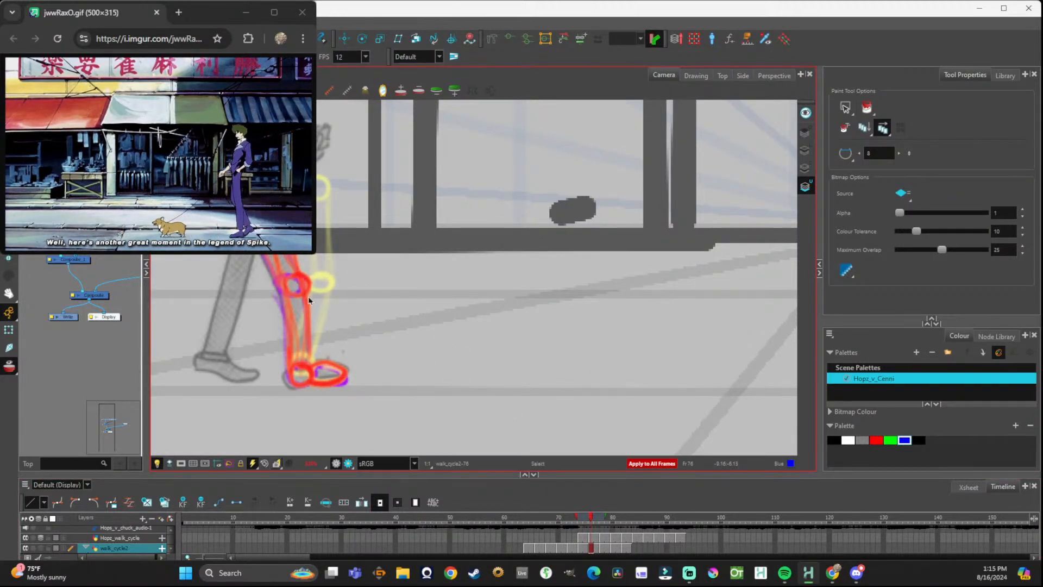
left_click(308, 295)
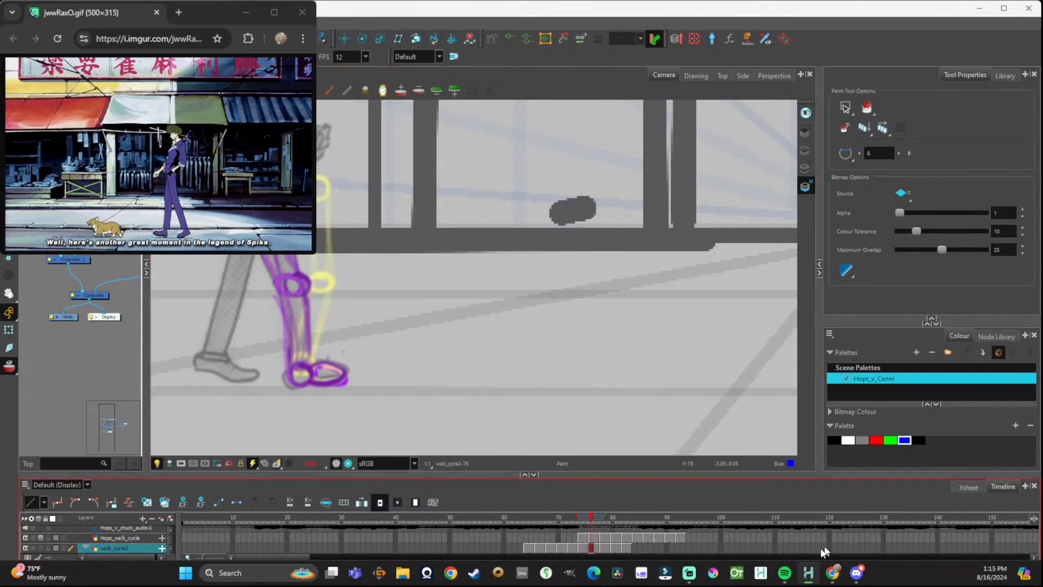
left_click(598, 547)
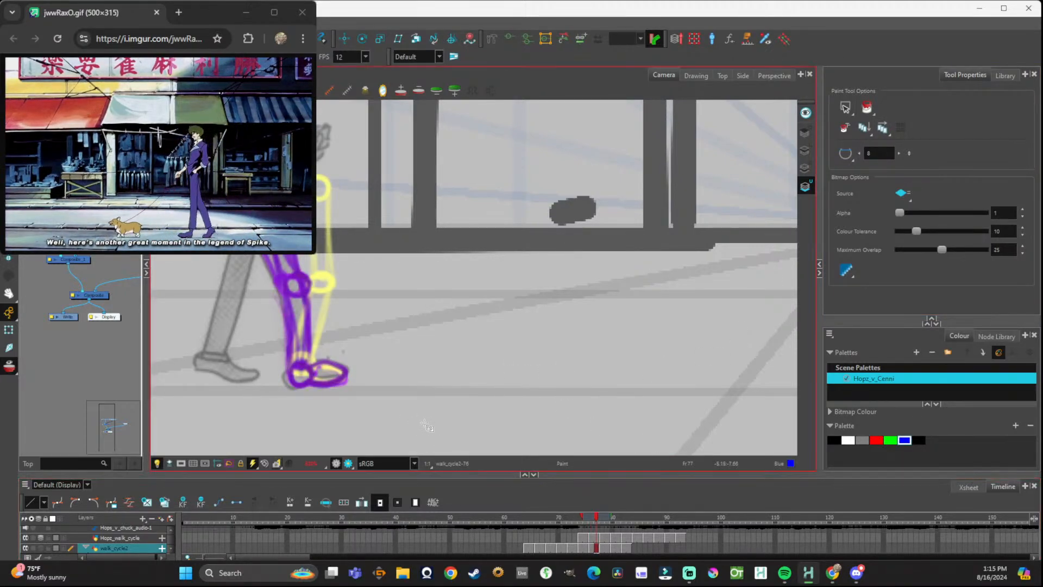
left_click(603, 548)
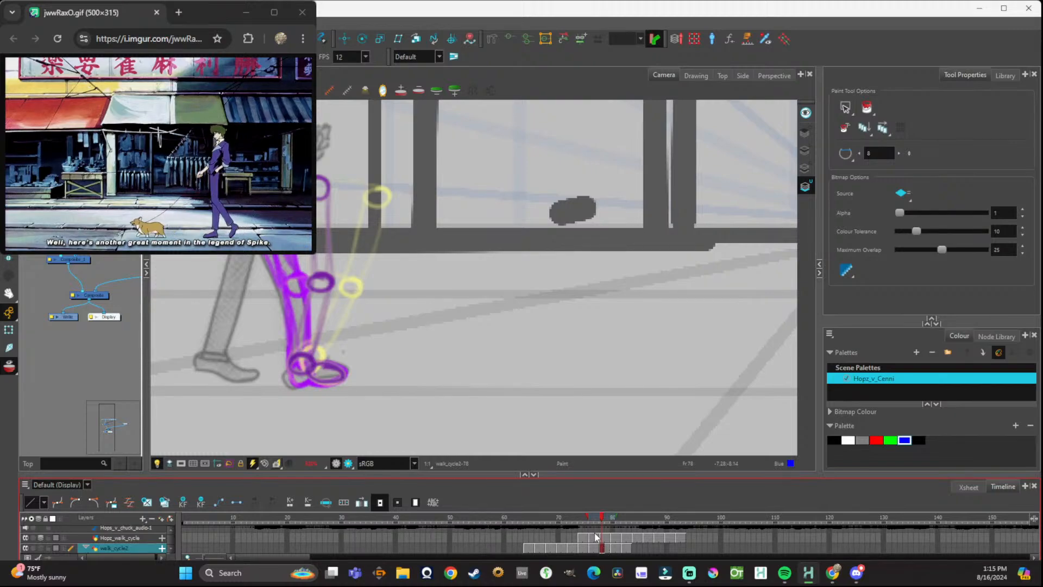
Paint the remaining walk_cycle2 leg drawings at frames 81 and 83 blue.
right_click(619, 549)
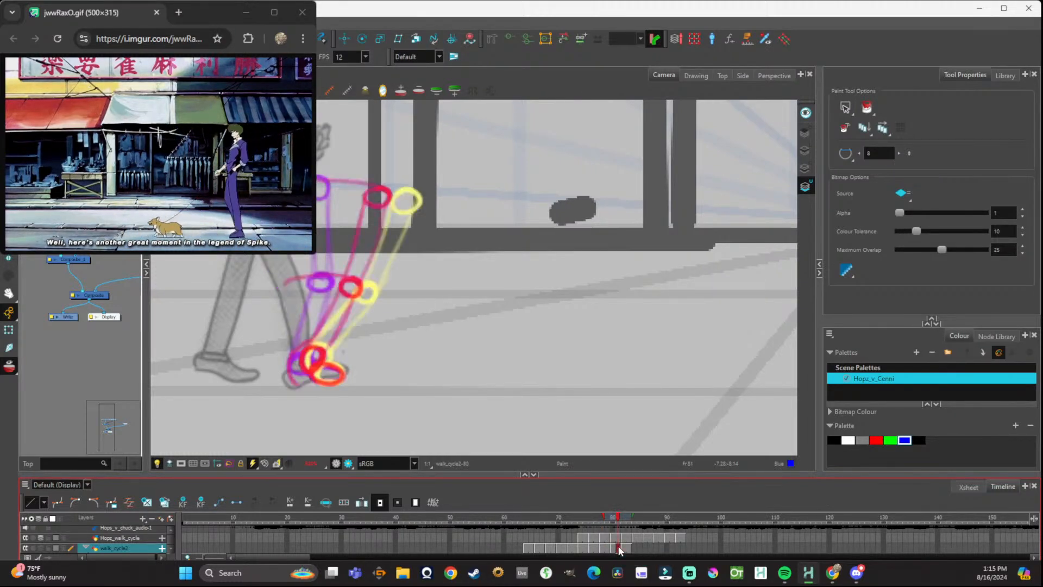
left_click(307, 347)
left_click(314, 347)
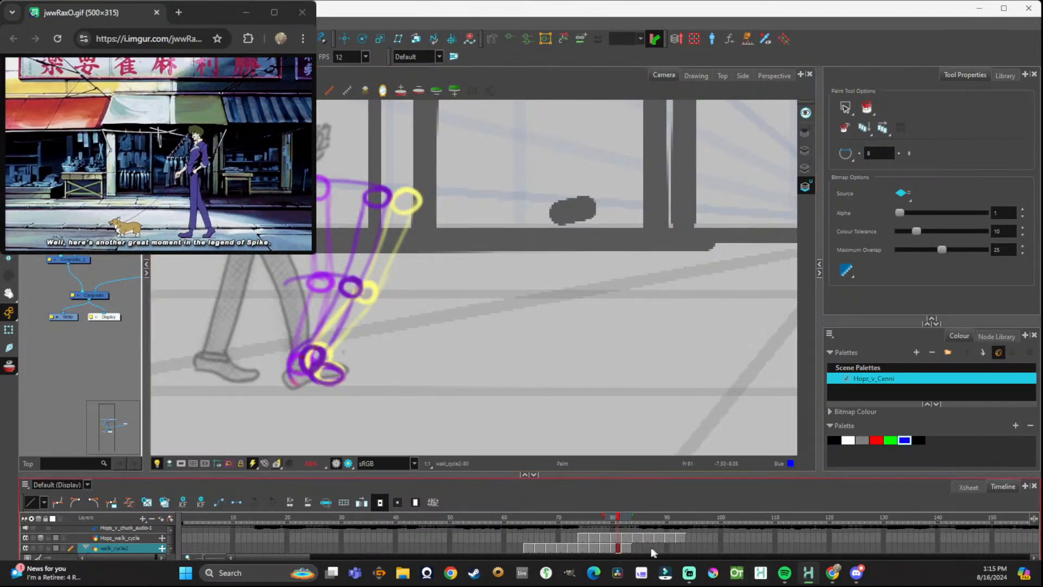
left_click(629, 547)
left_click(332, 363)
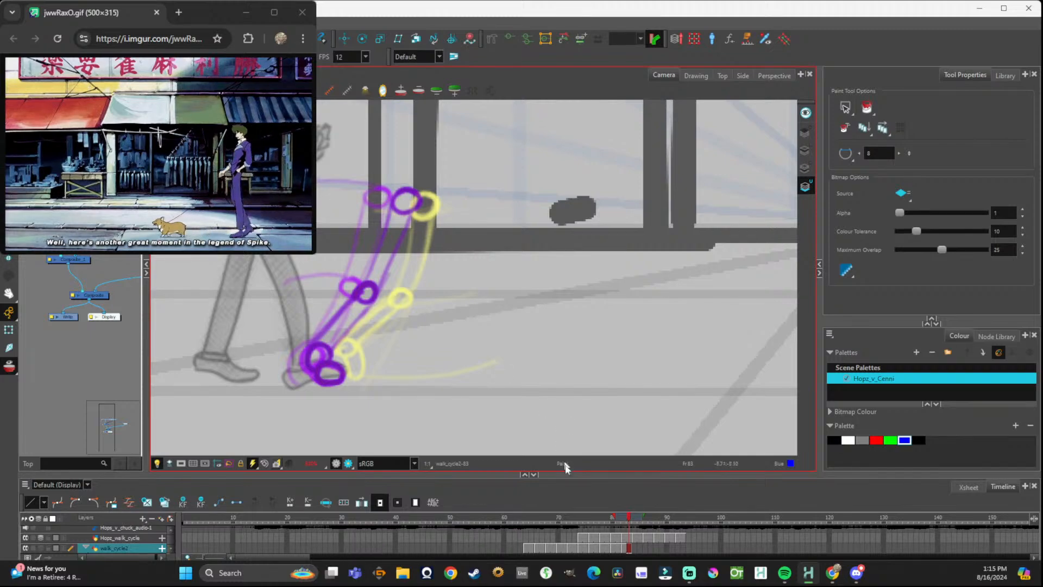
Switch to the Transform tool, turn off onion skin, and shift the walk_cycle2 drawings so they start at frame 74.
left_click_drag(631, 520, 527, 520)
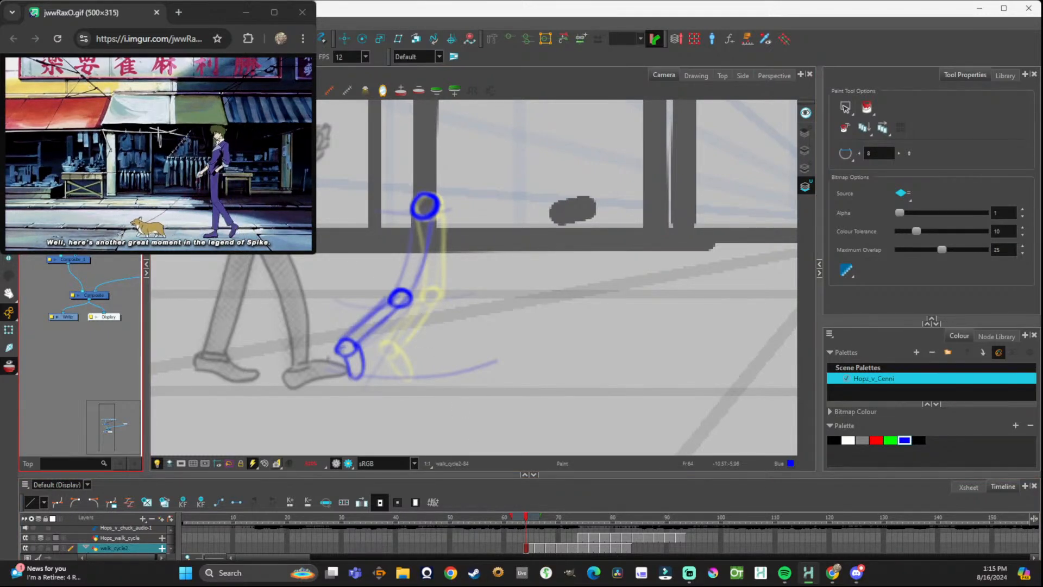
left_click(9, 330)
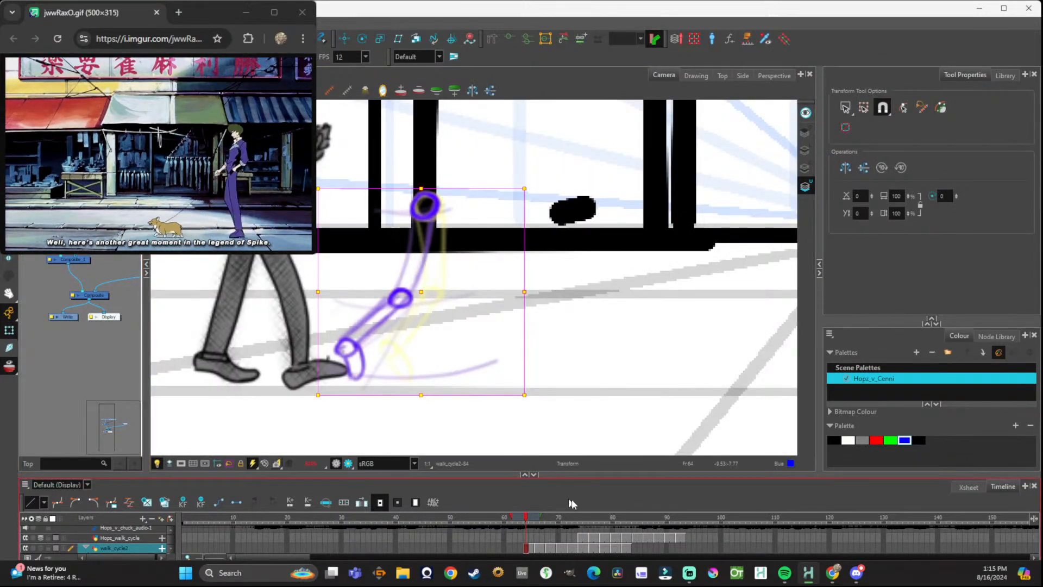
left_click(581, 548)
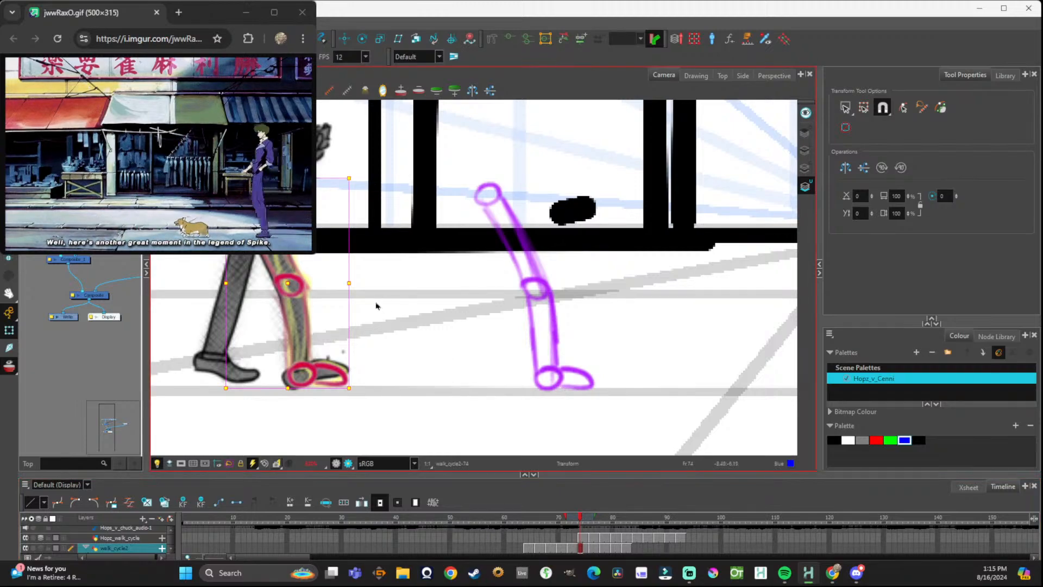
left_click(599, 520)
mouse_move(600, 523)
left_mouse_down()
mouse_move(637, 532)
mouse_move(582, 532)
left_mouse_up()
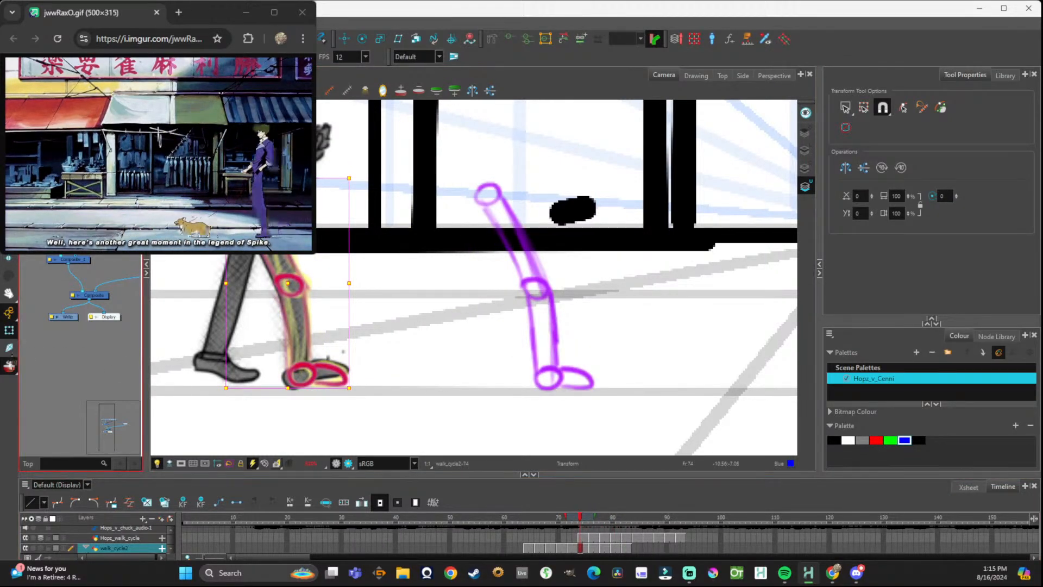
left_click(9, 366)
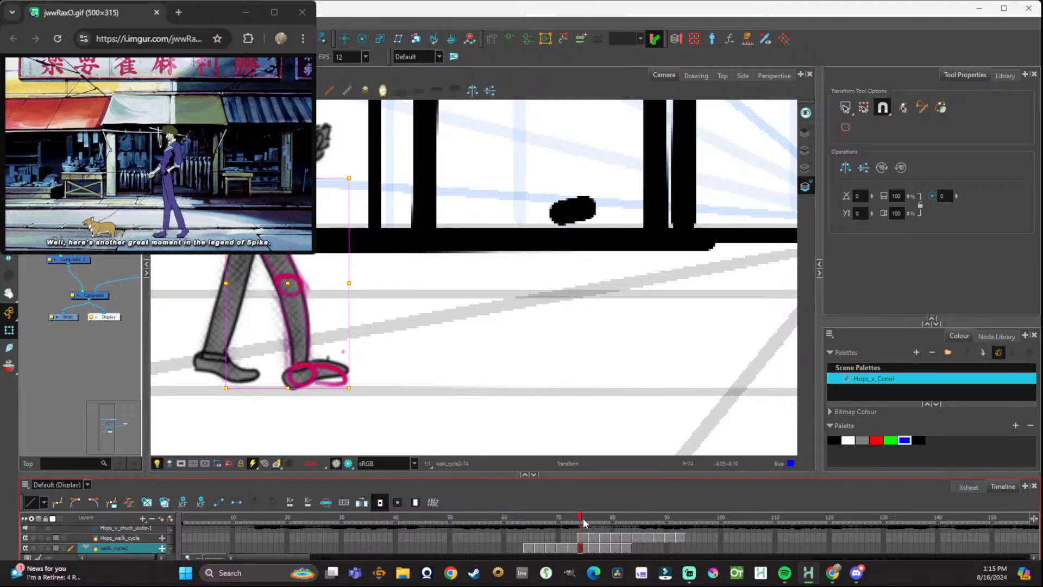
mouse_move(584, 532)
left_mouse_down()
mouse_move(660, 533)
mouse_move(582, 530)
mouse_move(634, 536)
mouse_move(597, 552)
mouse_move(630, 555)
mouse_move(596, 516)
mouse_move(581, 522)
mouse_move(615, 529)
mouse_move(592, 526)
mouse_move(567, 551)
mouse_move(527, 550)
mouse_move(587, 553)
mouse_move(569, 525)
mouse_move(696, 546)
mouse_move(582, 546)
left_mouse_up()
left_click(583, 550)
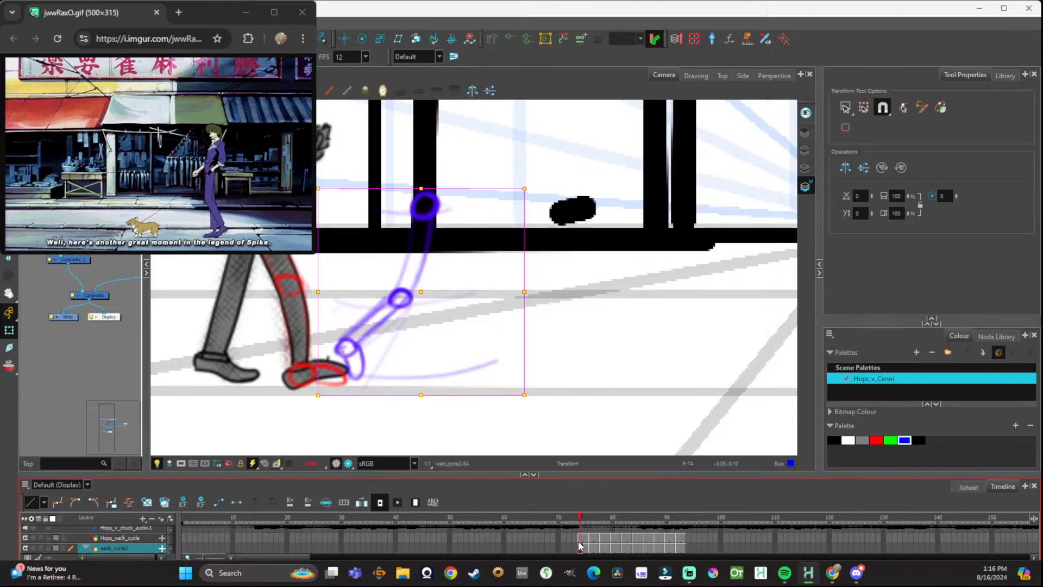
Move the blue walk_cycle2 leg at frames 74 and 81 so its hip lines up with the red leg's hip.
mouse_move(420, 292)
left_mouse_down()
mouse_move(237, 278)
mouse_move(246, 278)
left_mouse_up()
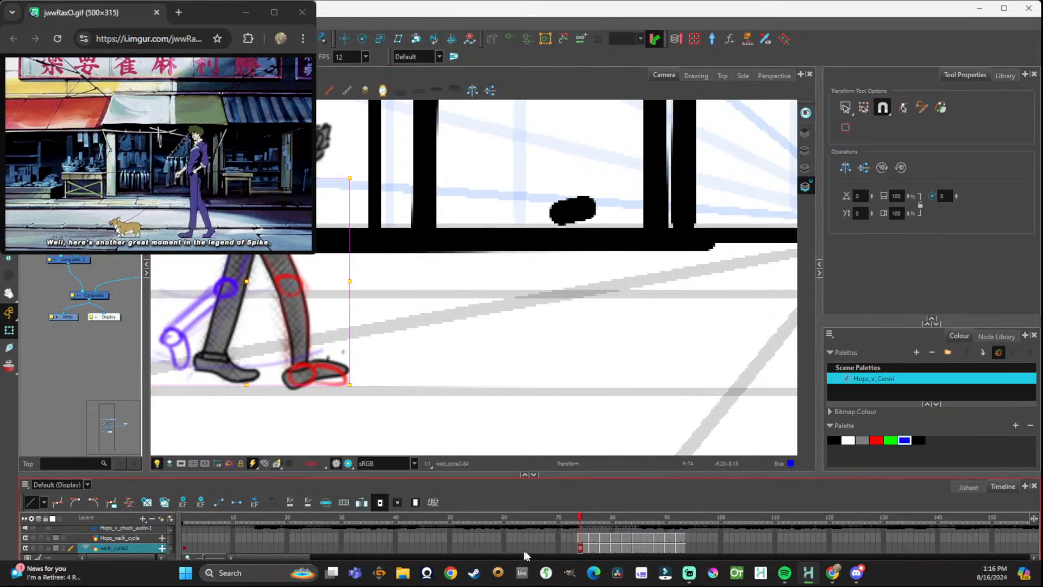
left_click_drag(579, 521, 614, 534)
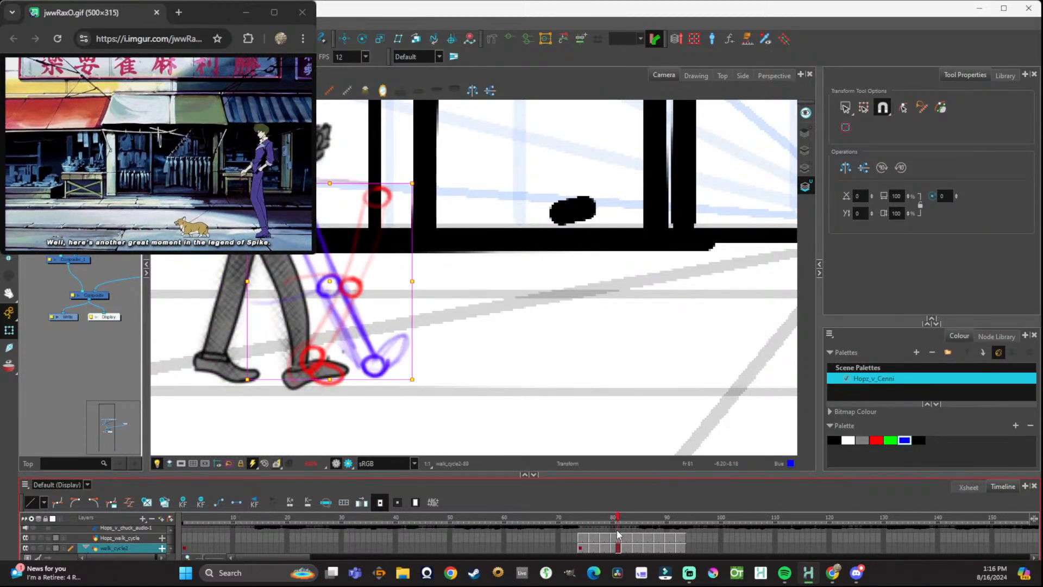
left_click_drag(330, 288, 418, 288)
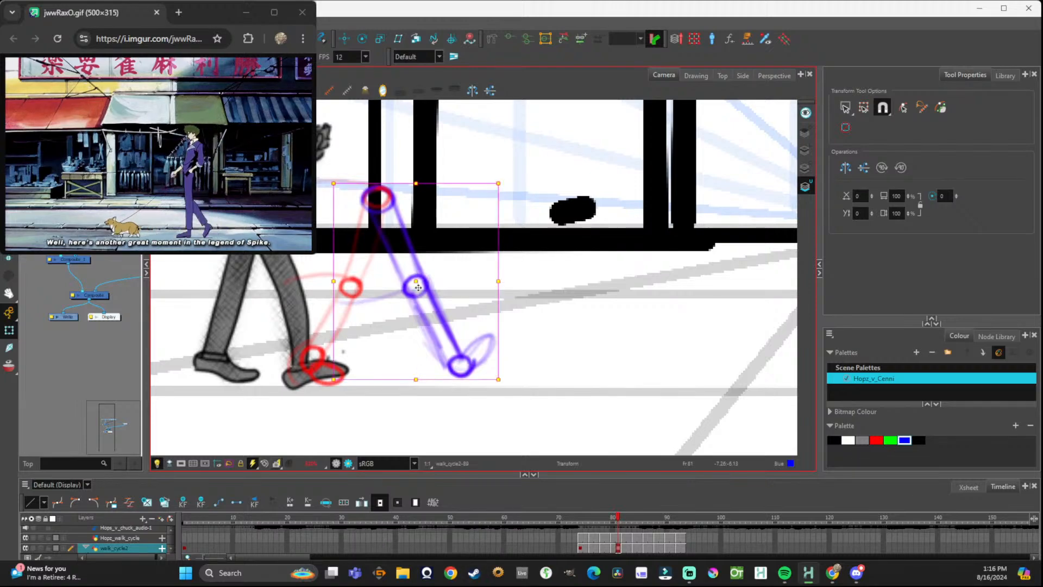
Move the blue walk_cycle2 leg at frame 82 so its hip lines up with the red leg's hip.
mouse_move(619, 520)
left_mouse_down()
mouse_move(576, 519)
mouse_move(637, 533)
mouse_move(624, 533)
left_mouse_up()
left_click(214, 505)
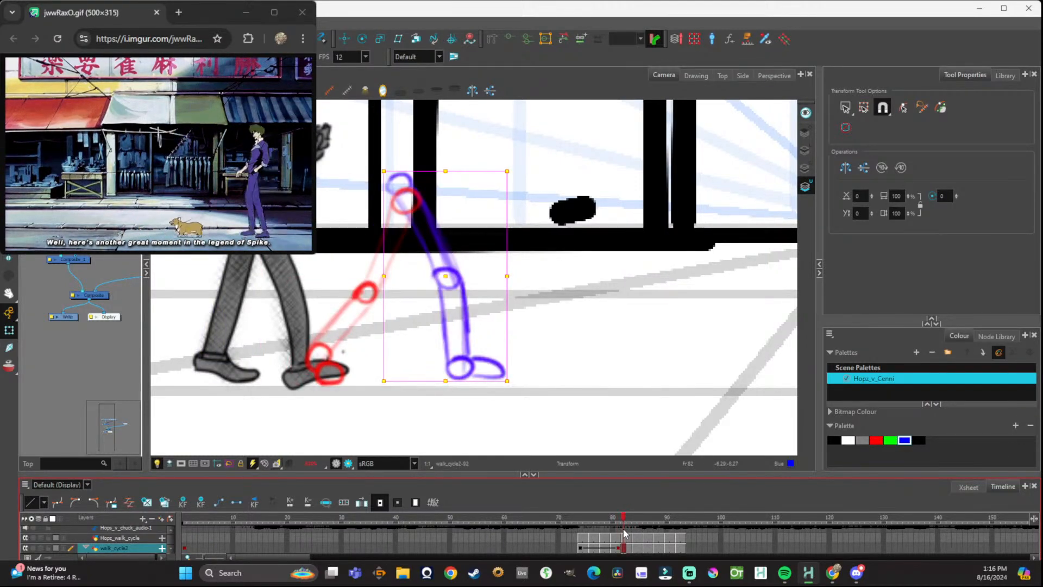
mouse_move(445, 277)
left_mouse_down()
mouse_move(456, 294)
mouse_move(453, 282)
left_mouse_up()
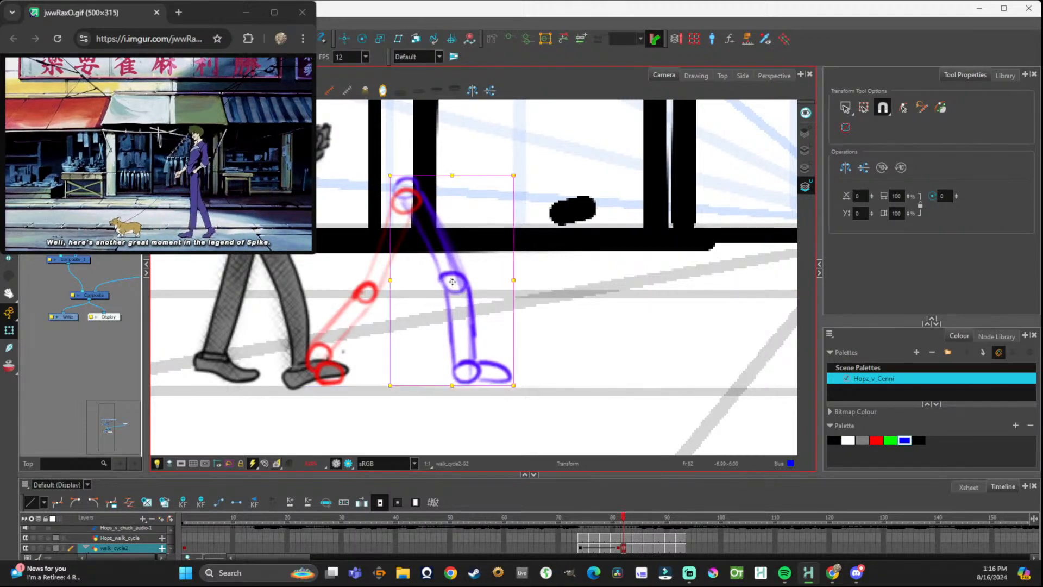
left_click(460, 303)
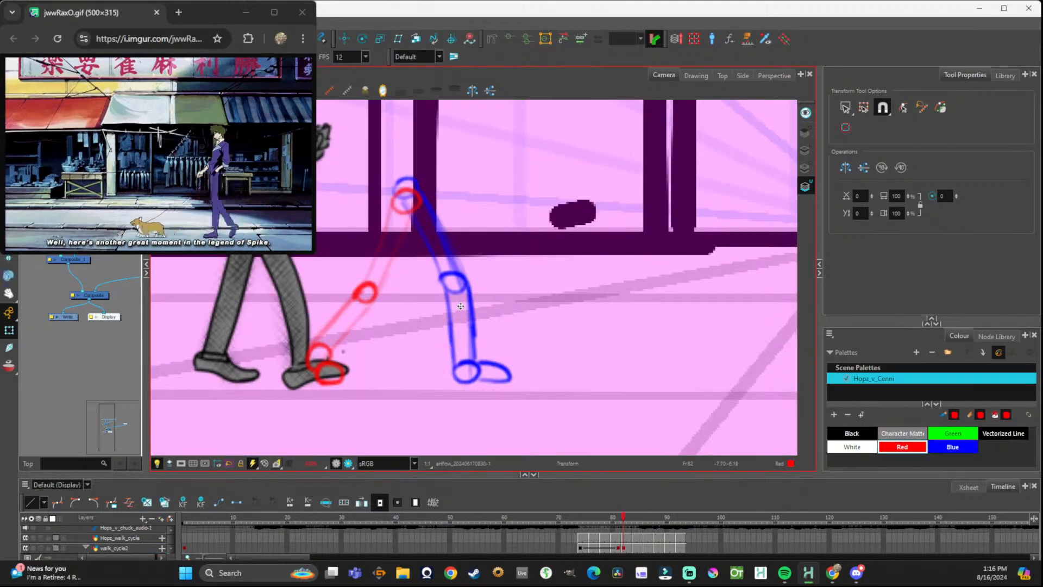
left_click(618, 549)
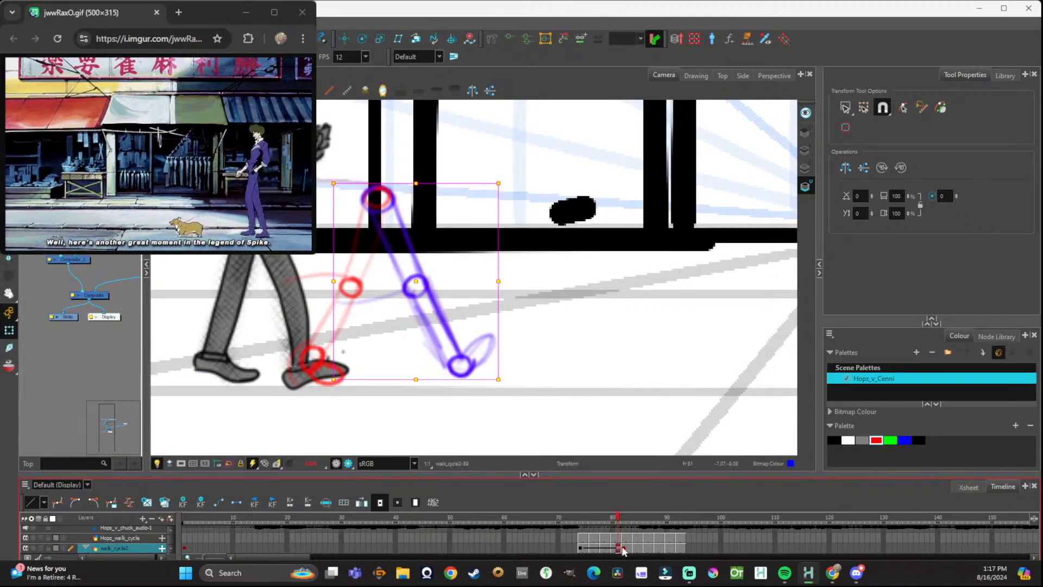
left_click(624, 549)
left_click_drag(453, 282, 453, 287)
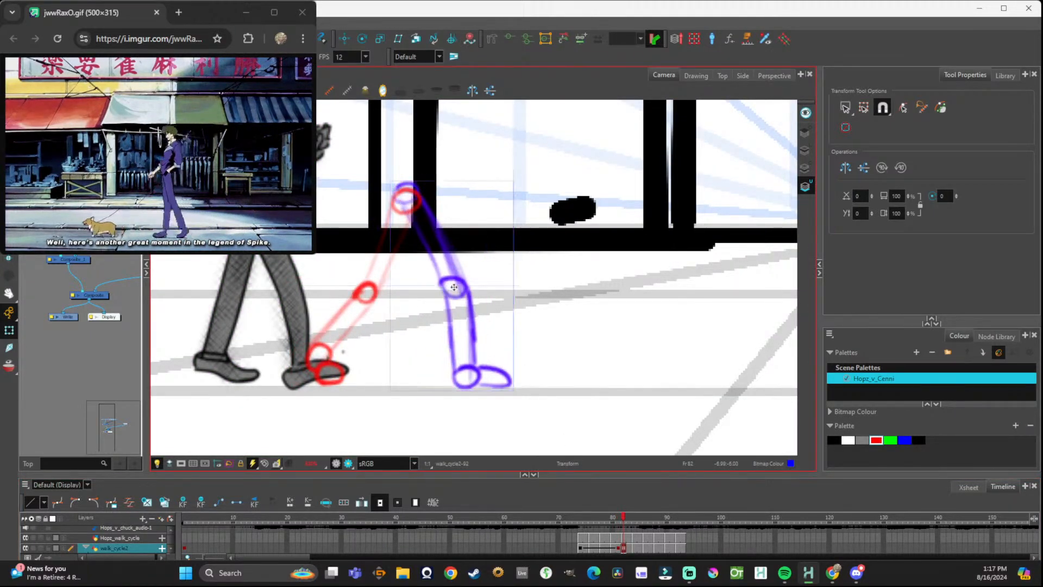
Undo the stray move at frame 84, and move the blue walk_cycle2 leg there across beside the red leg's hip.
mouse_move(625, 521)
left_mouse_down()
mouse_move(646, 525)
mouse_move(625, 523)
mouse_move(634, 525)
left_mouse_up()
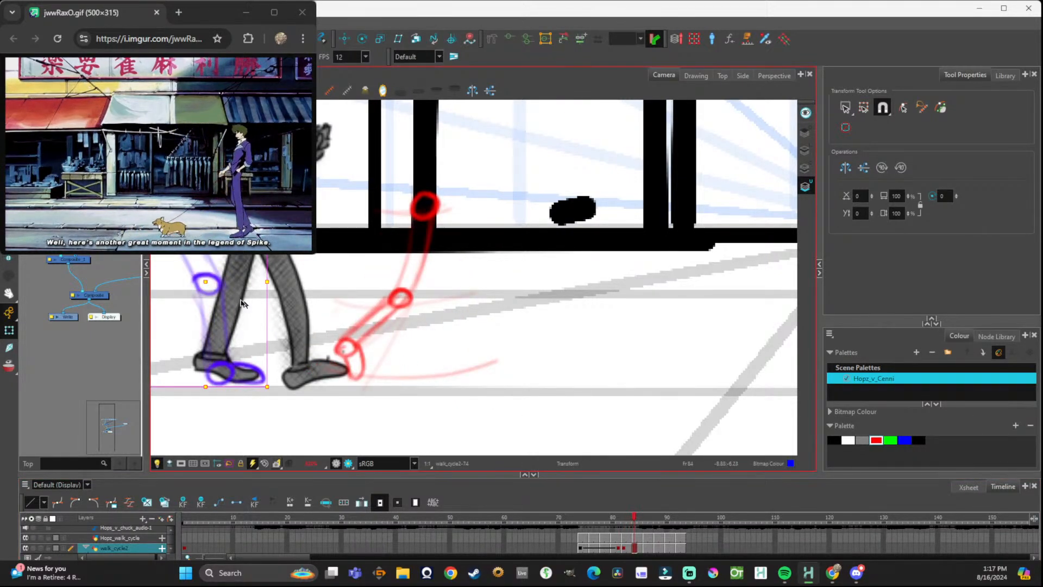
left_click_drag(215, 284, 439, 298)
key("ctrl+z")
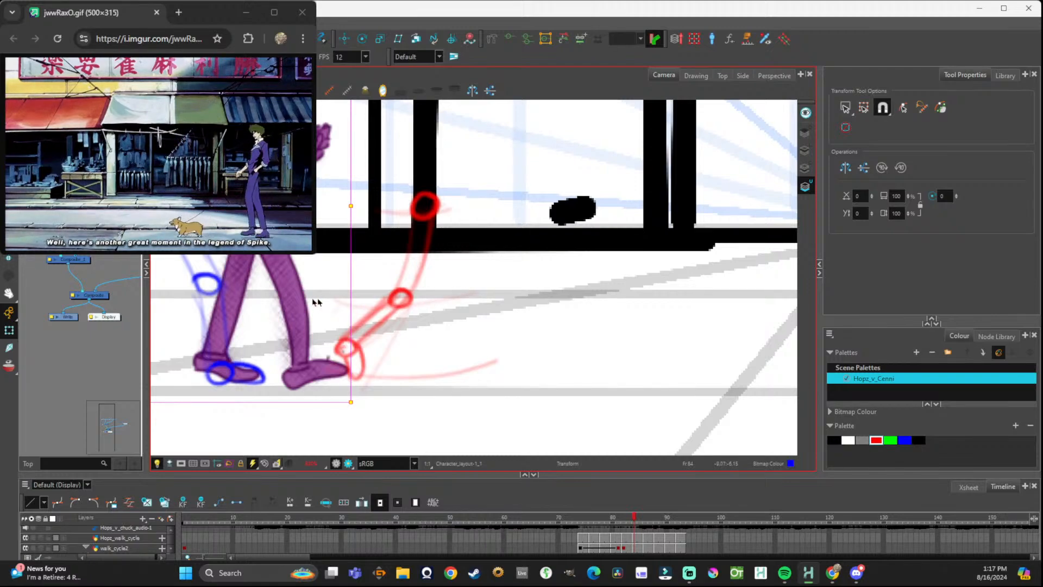
left_click(634, 548)
left_click(251, 316)
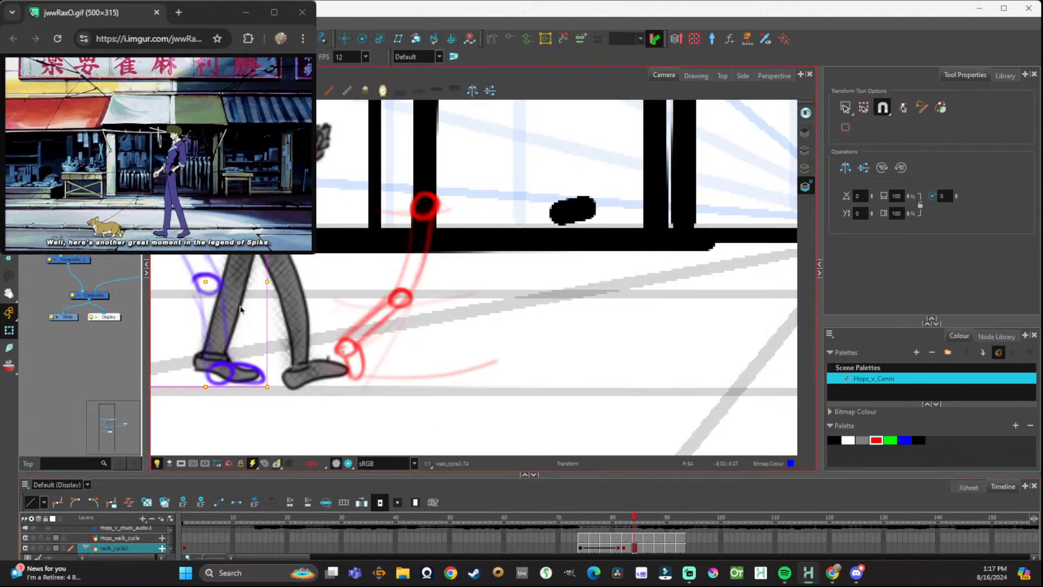
mouse_move(220, 290)
left_mouse_down()
mouse_move(489, 300)
mouse_move(493, 289)
left_mouse_up()
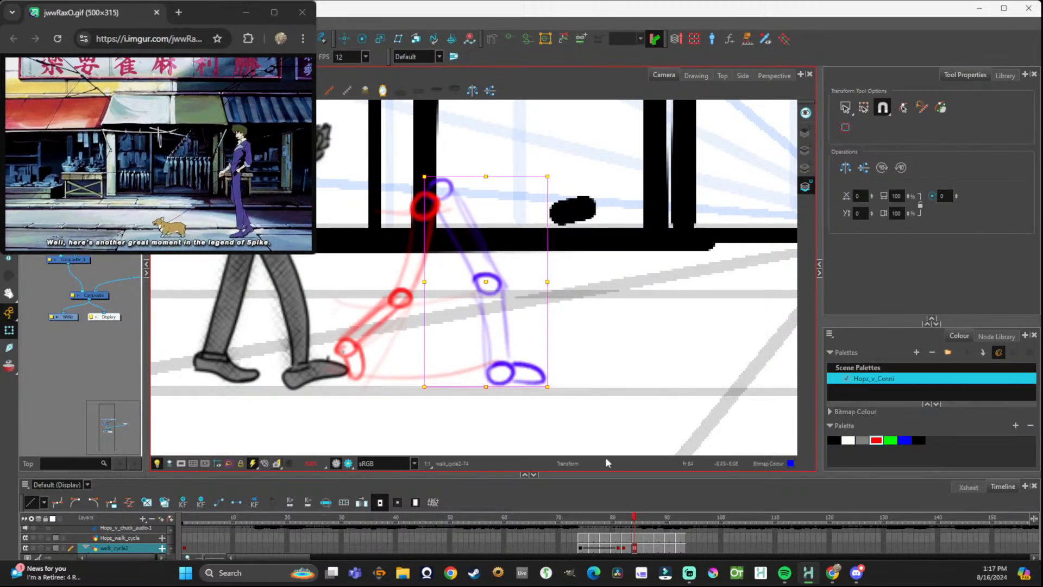
Move the blue walk_cycle2 leg at frame 93 so its hip sits on the red leg's hip.
mouse_move(635, 516)
left_mouse_down()
mouse_move(569, 505)
mouse_move(634, 517)
left_mouse_up()
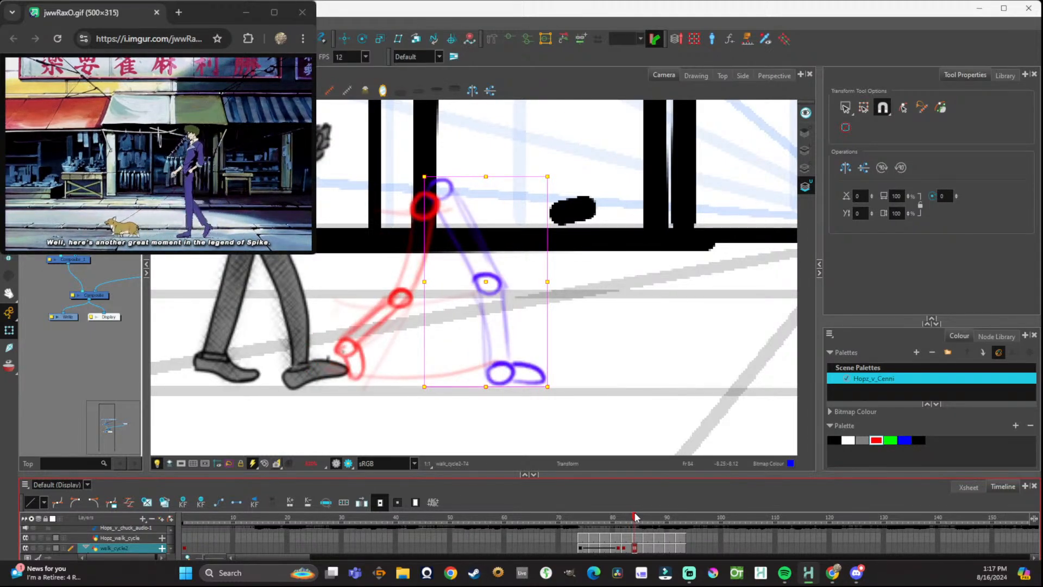
left_click_drag(636, 516, 621, 518)
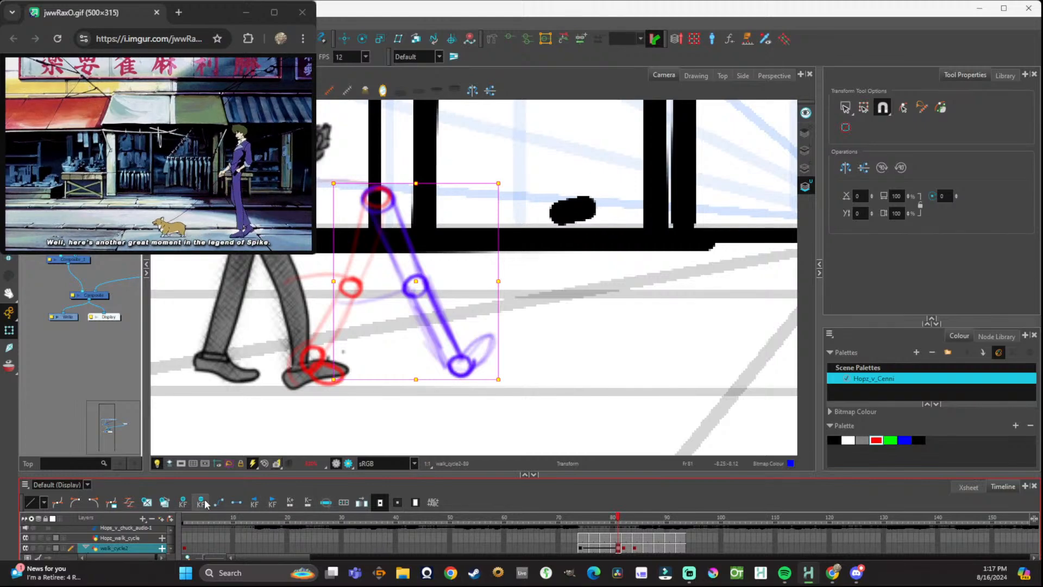
left_click(626, 549)
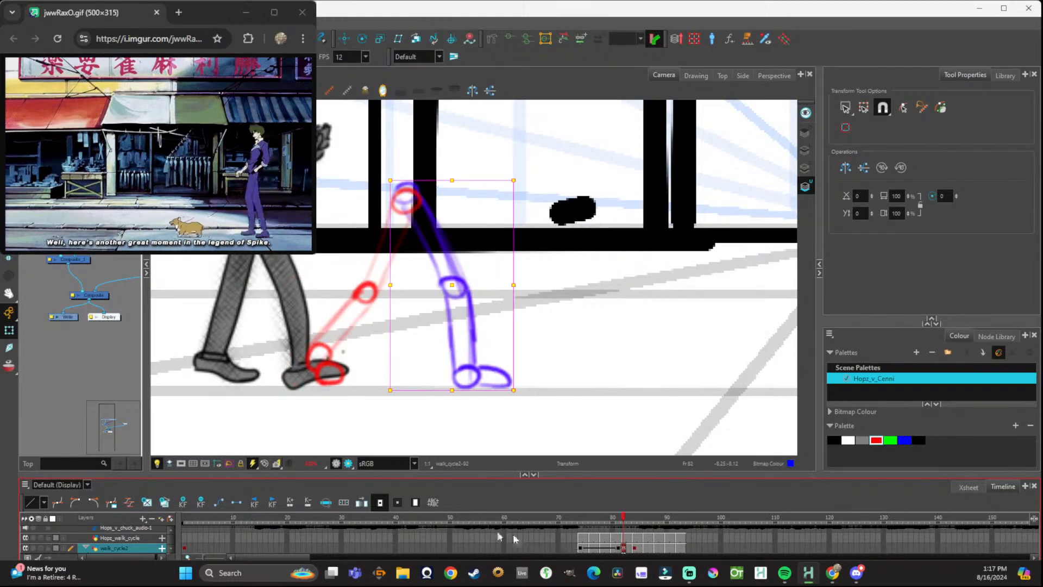
left_click_drag(621, 520, 683, 532)
left_click_drag(611, 210, 487, 208)
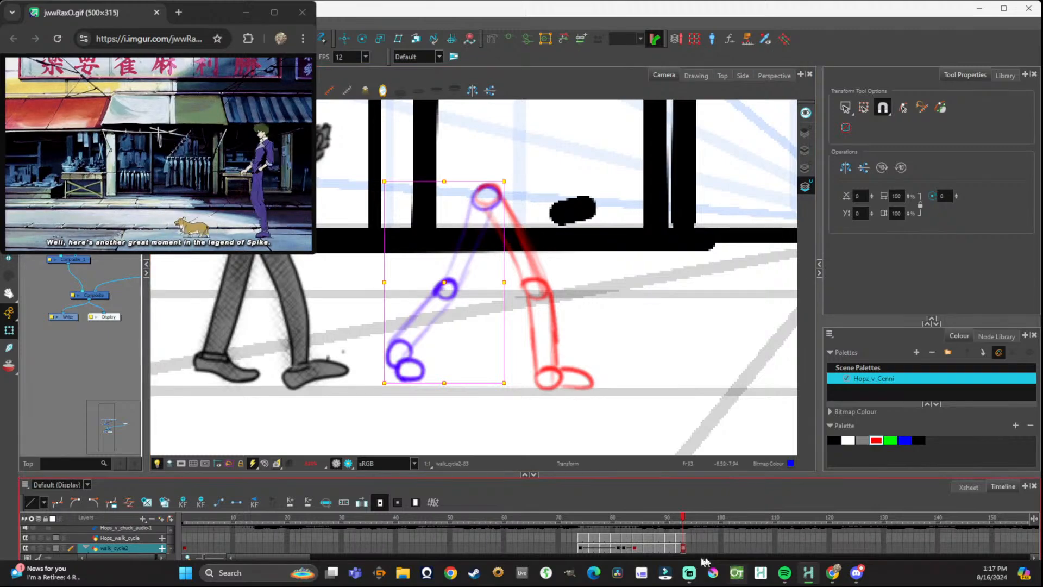
Move the blue walk_cycle2 leg at frame 83 back so its hip meets the red leg's hip.
left_click(636, 548)
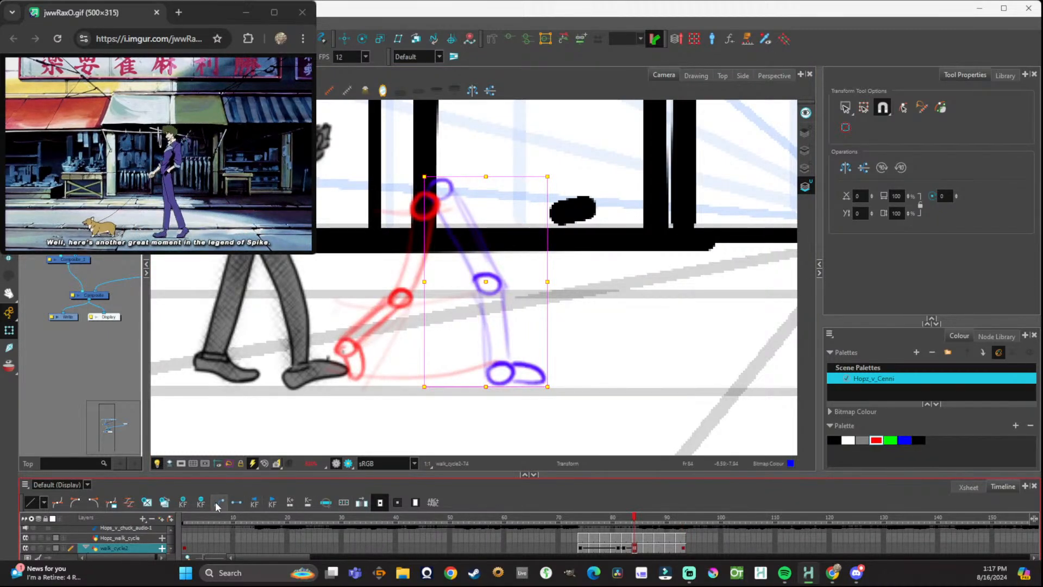
left_click(588, 501)
left_click(580, 539)
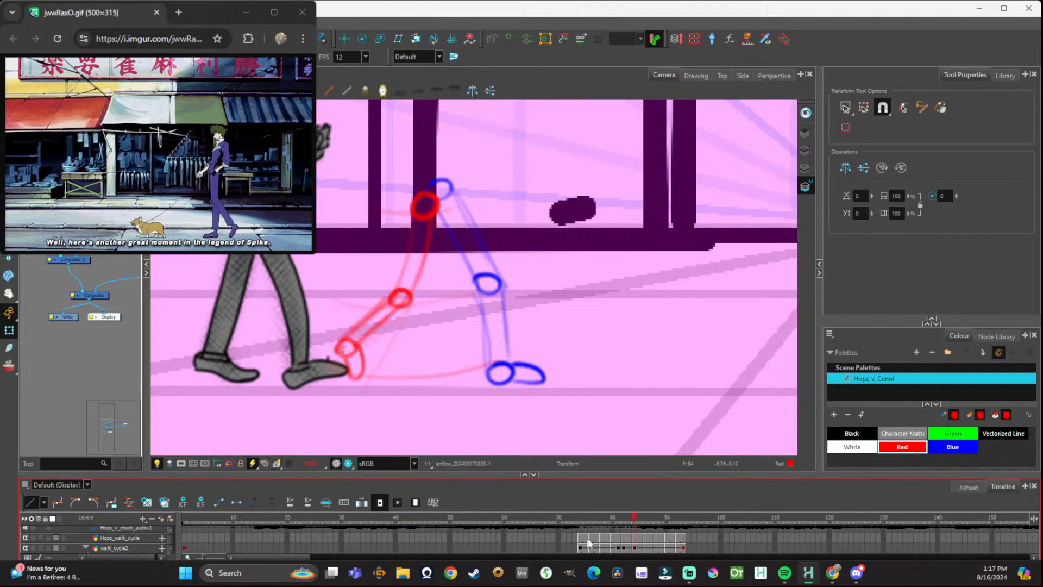
left_click_drag(583, 531, 632, 527)
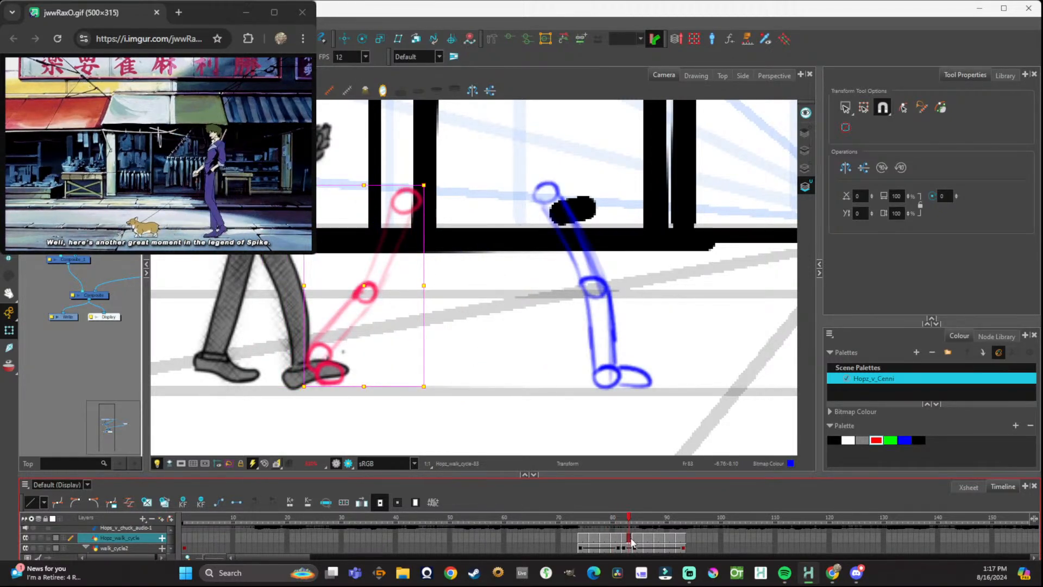
left_click(633, 548)
left_click(604, 305)
mouse_move(596, 288)
left_mouse_down()
mouse_move(458, 296)
mouse_move(457, 281)
left_mouse_up()
mouse_move(454, 175)
left_mouse_down()
mouse_move(455, 184)
mouse_move(454, 175)
left_mouse_up()
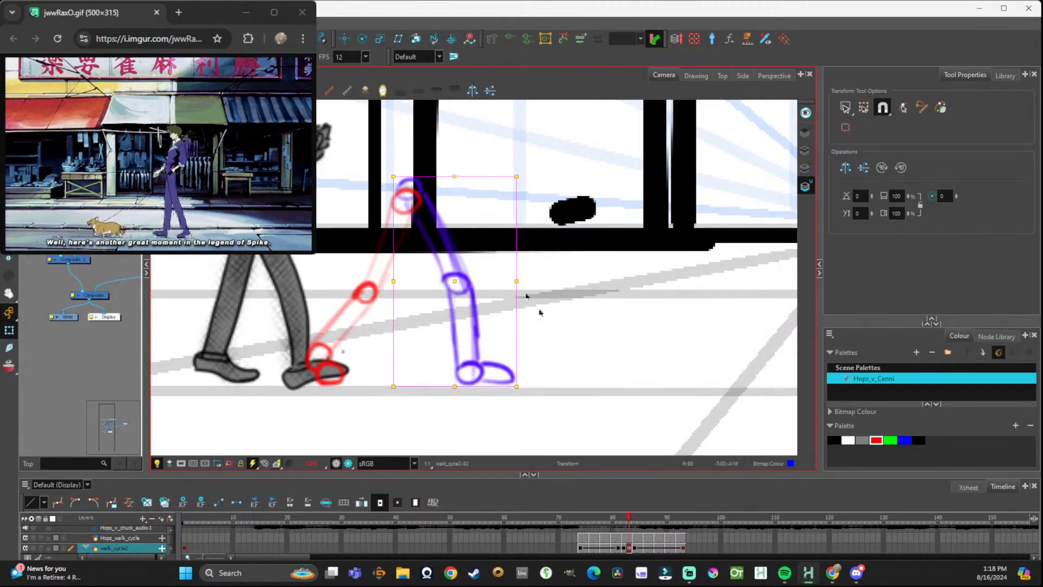
Nudge the blue walk_cycle2 leg slightly down at frame 83 and slightly back towards the red leg's hip at frame 84.
mouse_move(628, 518)
left_mouse_down()
mouse_move(602, 520)
mouse_move(697, 522)
mouse_move(569, 516)
mouse_move(700, 521)
mouse_move(637, 522)
mouse_move(690, 534)
mouse_move(614, 534)
mouse_move(689, 532)
mouse_move(624, 529)
mouse_move(682, 536)
mouse_move(670, 536)
mouse_move(579, 525)
mouse_move(634, 534)
mouse_move(624, 532)
left_mouse_up()
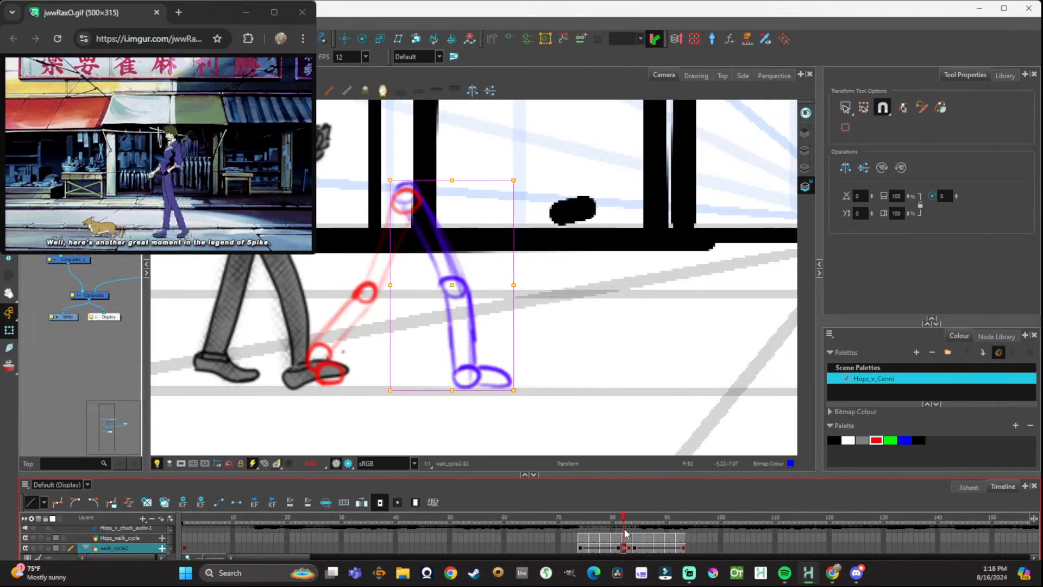
left_click_drag(626, 525, 631, 525)
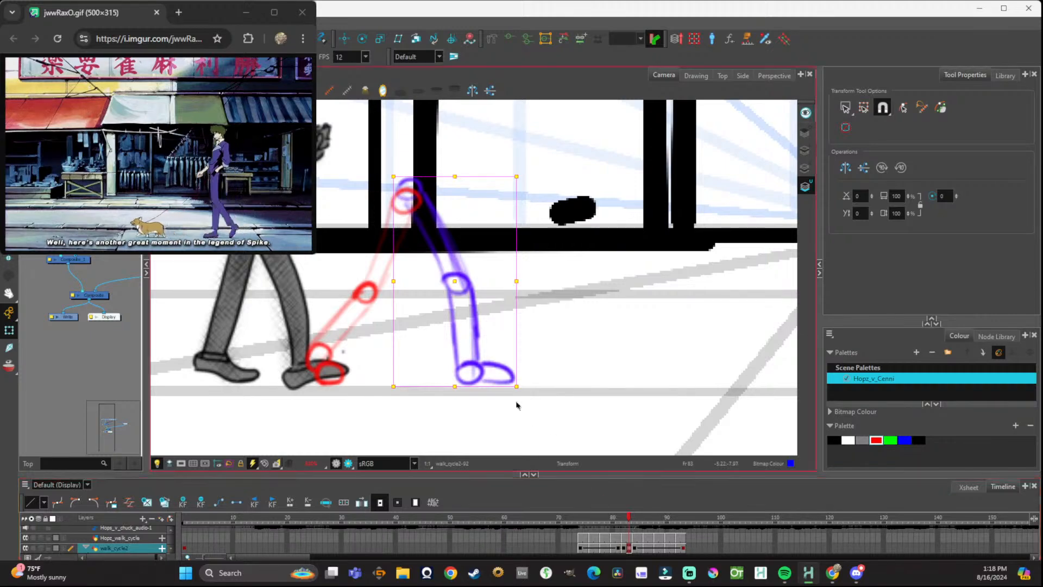
left_click_drag(493, 380, 493, 382)
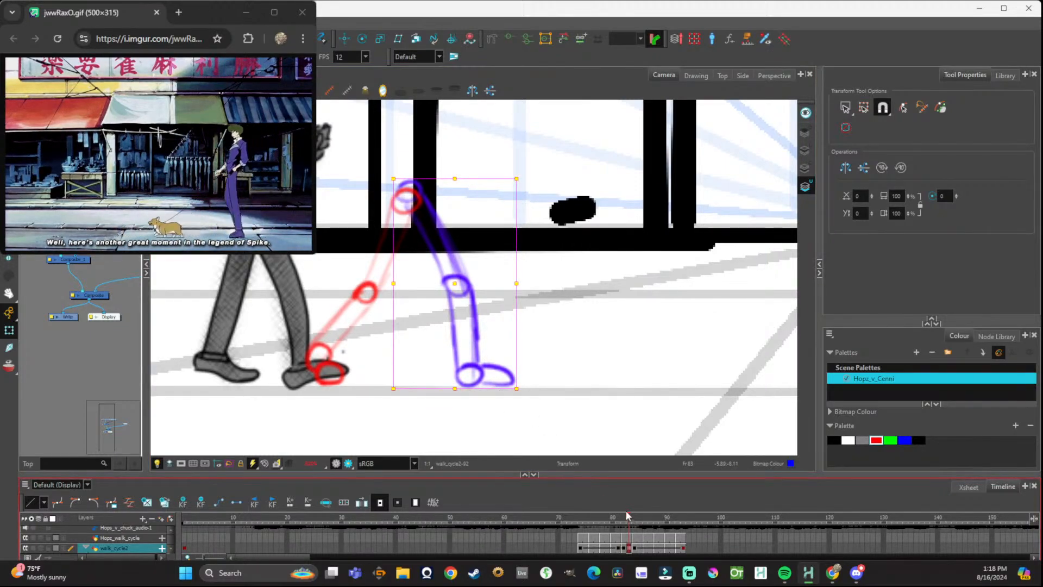
left_click_drag(629, 523, 636, 523)
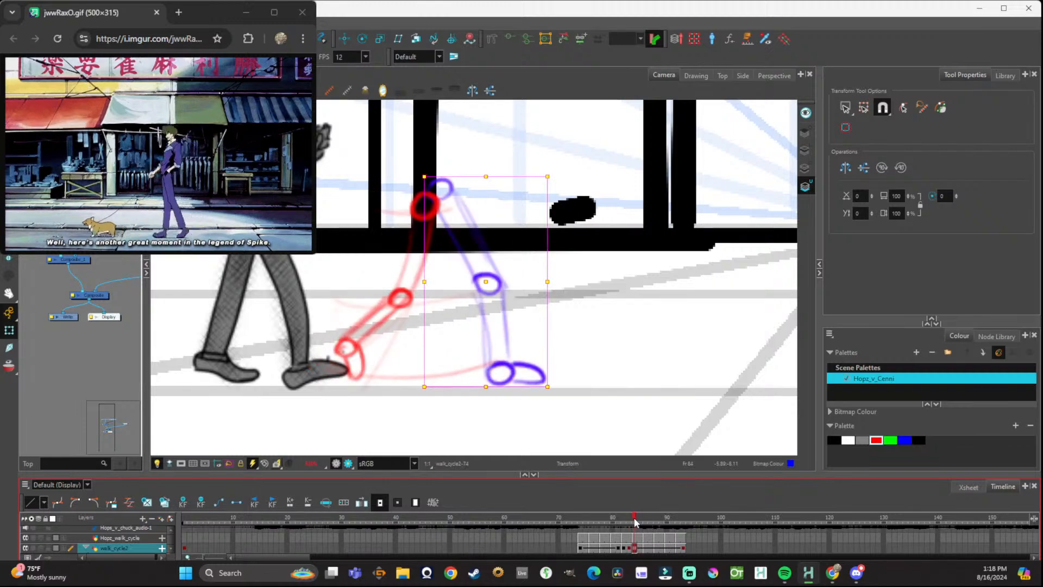
left_click_drag(502, 352, 491, 352)
Scrub through frames 74 to 93 to check how the blue leg moves against the red leg.
mouse_move(636, 522)
left_mouse_down()
mouse_move(615, 522)
mouse_move(695, 536)
mouse_move(646, 526)
left_mouse_up()
left_click(701, 549)
left_click_drag(701, 549, 582, 546)
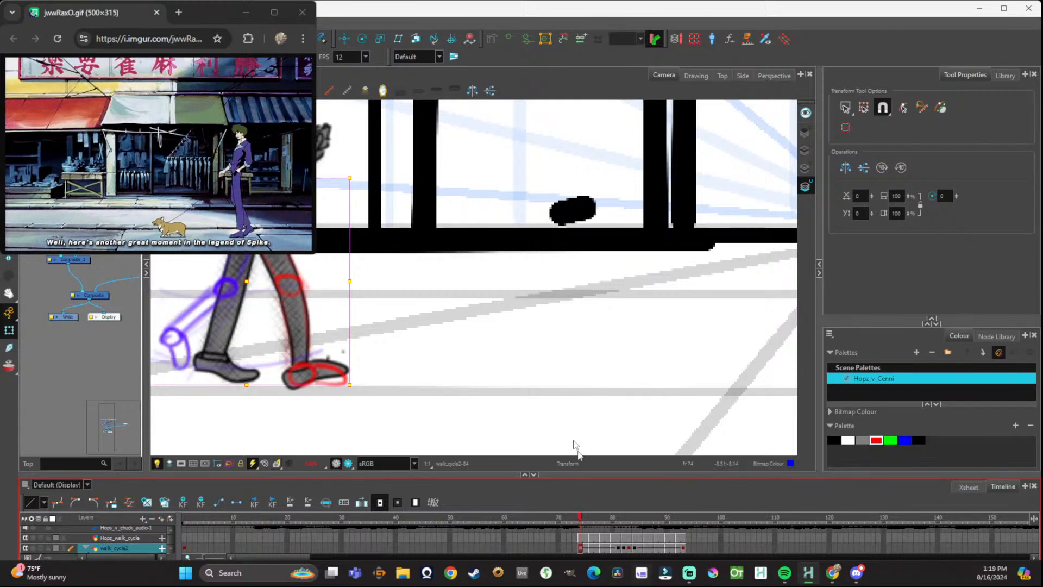
left_click_drag(580, 522, 683, 561)
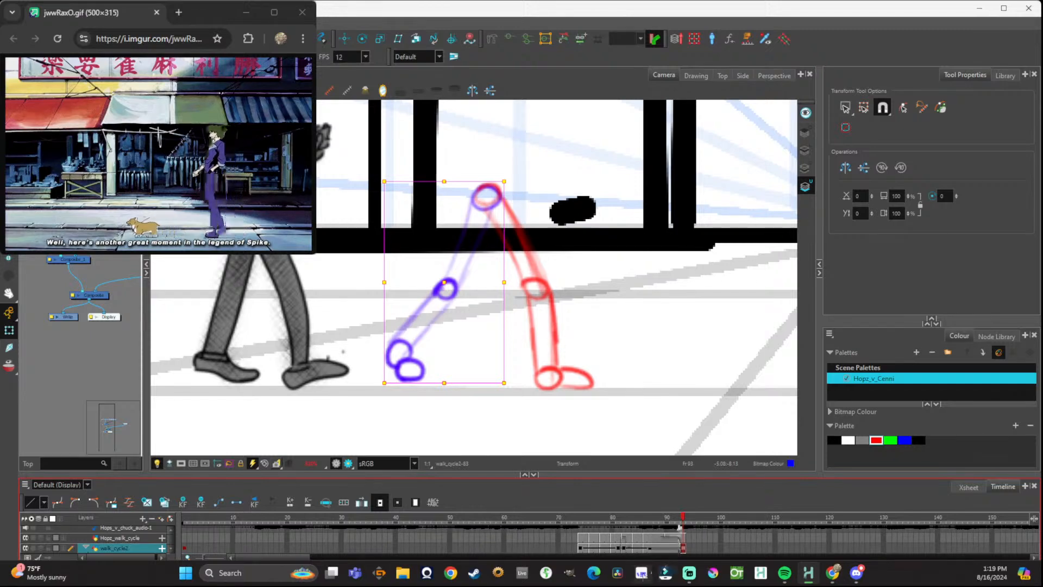
Raise the red Hopz_walk_cycle leg to the blue leg's hip at frame 84, and shift it forward and down at frame 92.
mouse_move(681, 518)
left_mouse_down()
mouse_move(582, 522)
mouse_move(679, 546)
mouse_move(620, 543)
mouse_move(601, 529)
mouse_move(669, 550)
mouse_move(614, 543)
mouse_move(652, 549)
mouse_move(637, 552)
left_mouse_up()
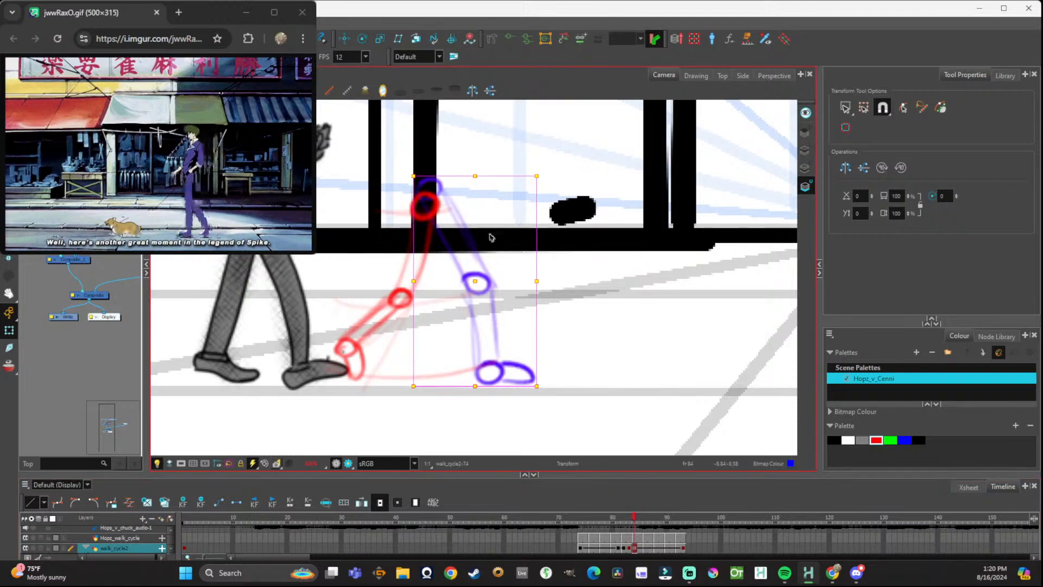
left_click(461, 209)
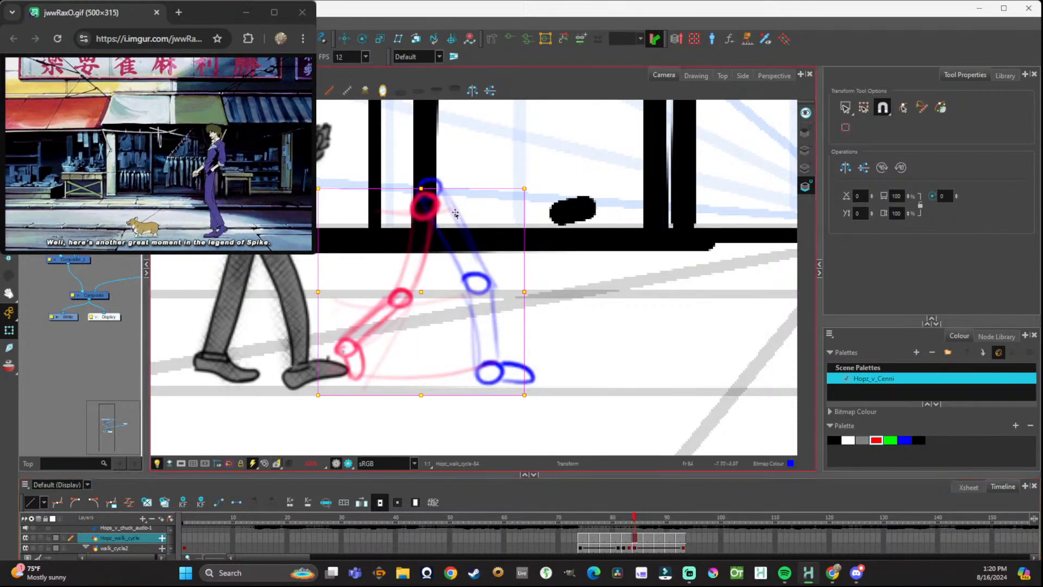
left_click_drag(401, 283, 411, 264)
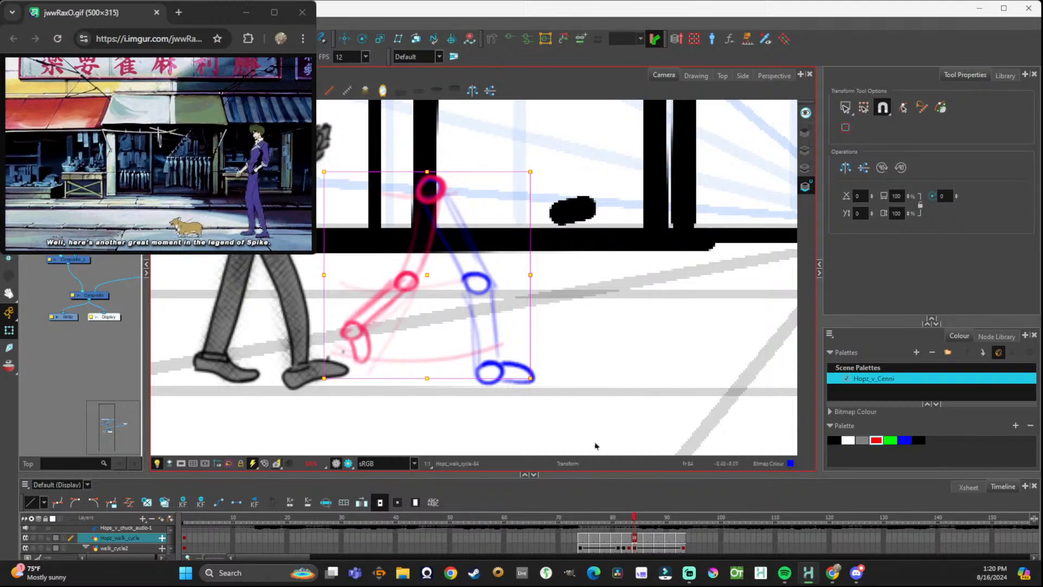
left_click_drag(634, 522, 678, 532)
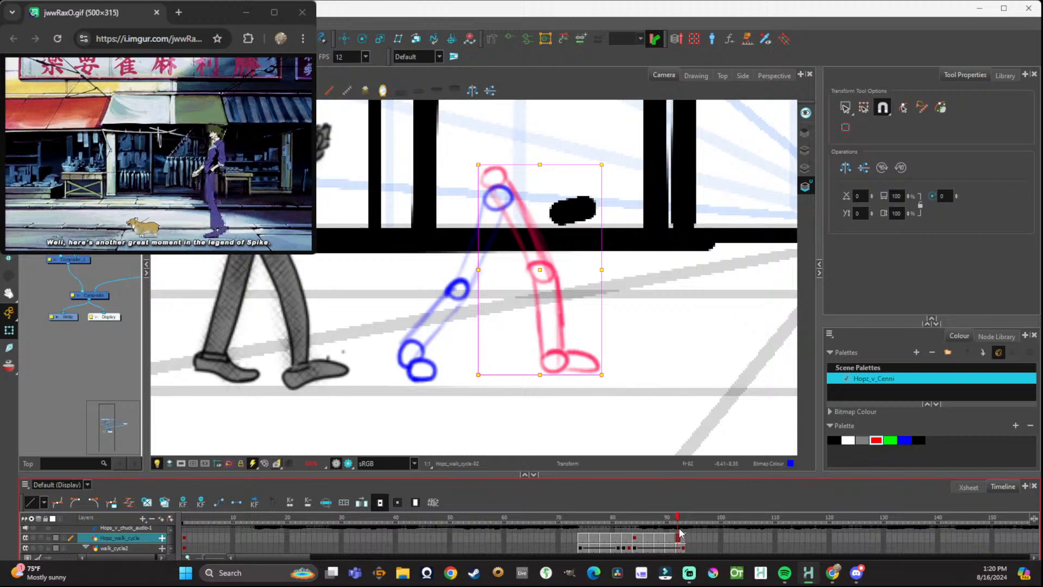
left_click_drag(551, 278, 576, 294)
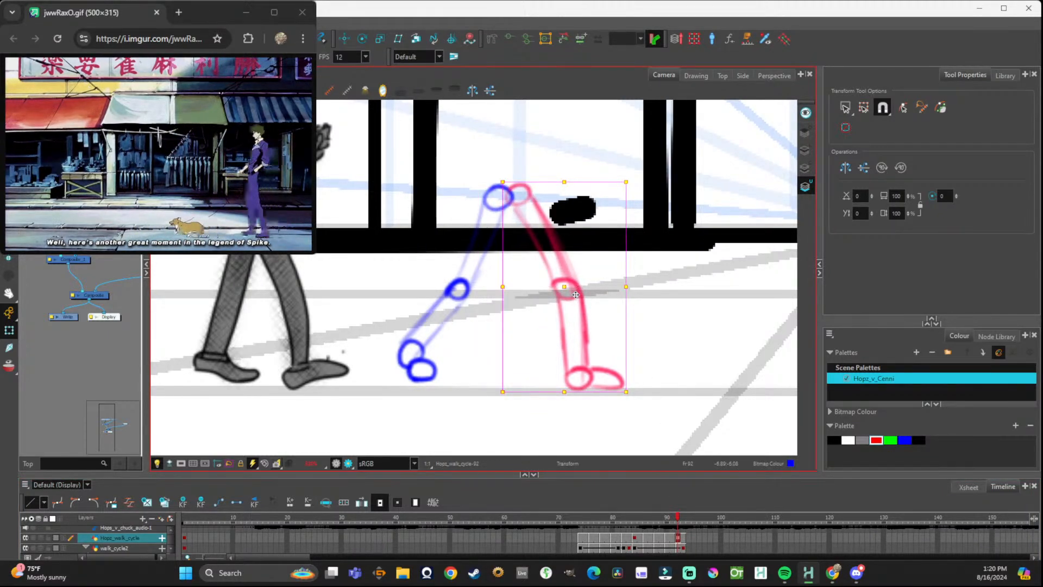
Return to the walk_cycle2 drawing at frame 74 and switch to the Line Art layer.
left_click_drag(678, 521, 635, 517)
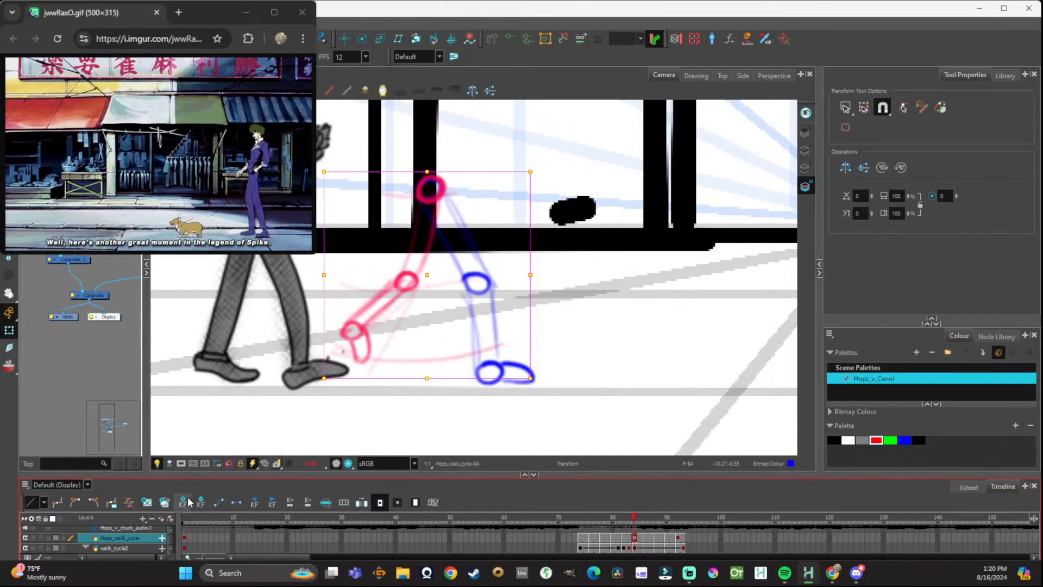
mouse_move(687, 541)
left_mouse_down()
mouse_move(569, 528)
mouse_move(614, 524)
mouse_move(693, 544)
mouse_move(612, 528)
mouse_move(576, 539)
left_mouse_up()
left_click(577, 549)
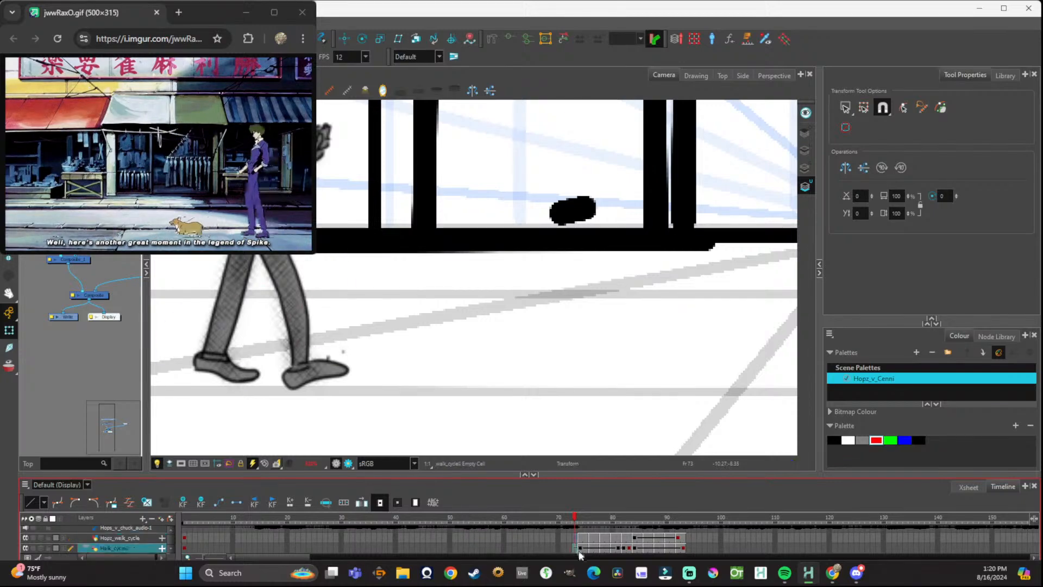
left_click(581, 548)
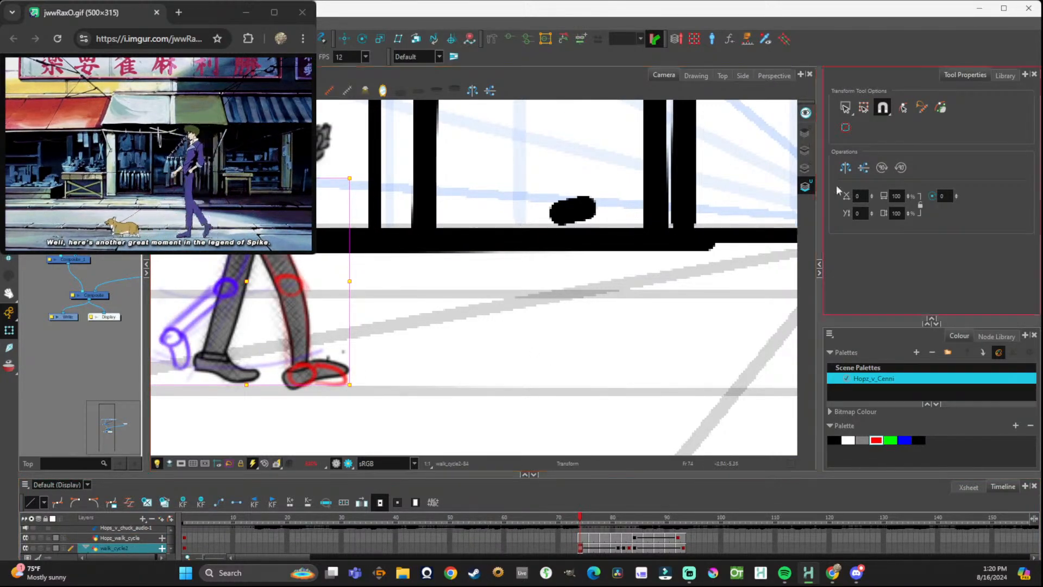
left_click(812, 151)
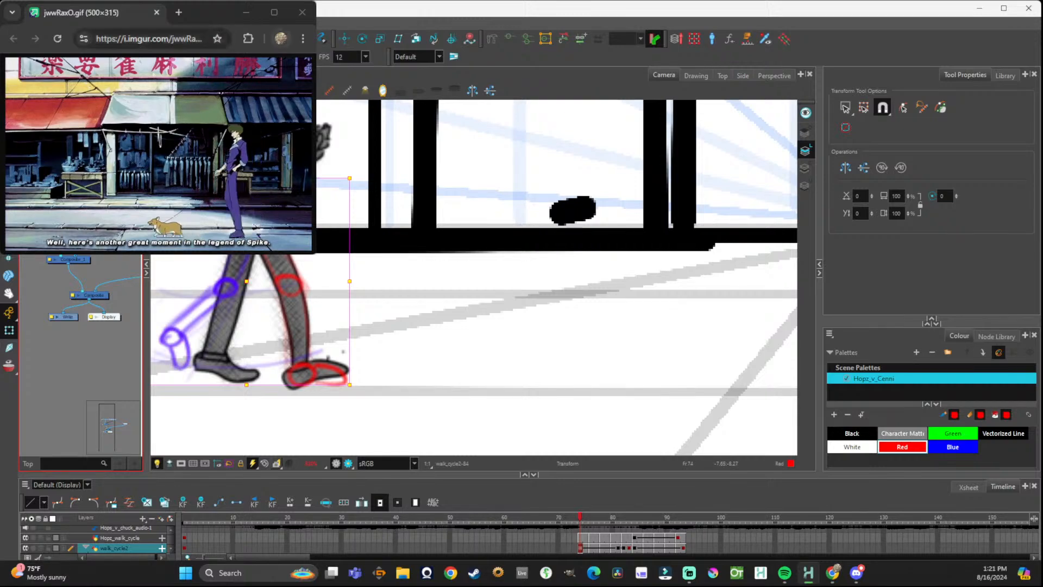
Switch to the browser and bookmark the page with the jwwRaxO.gif walk reference.
left_click(208, 39)
left_click(218, 39)
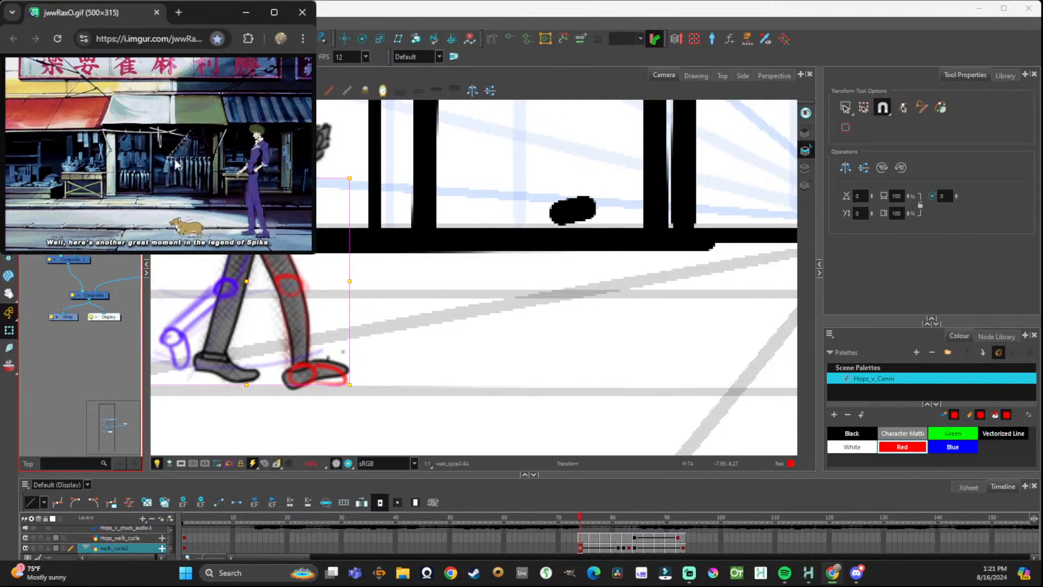
key("ctrl+l")
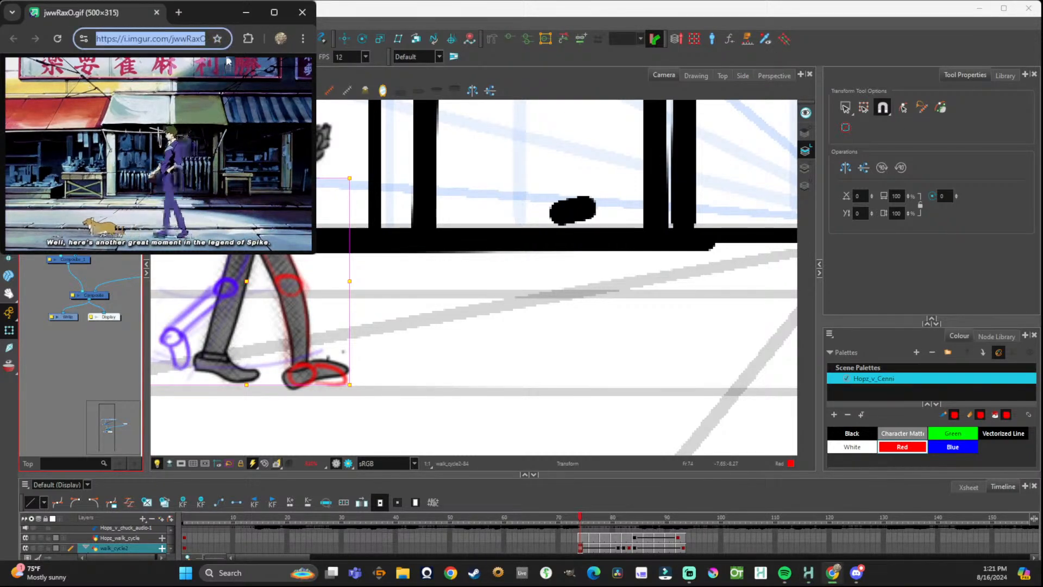
left_click(218, 43)
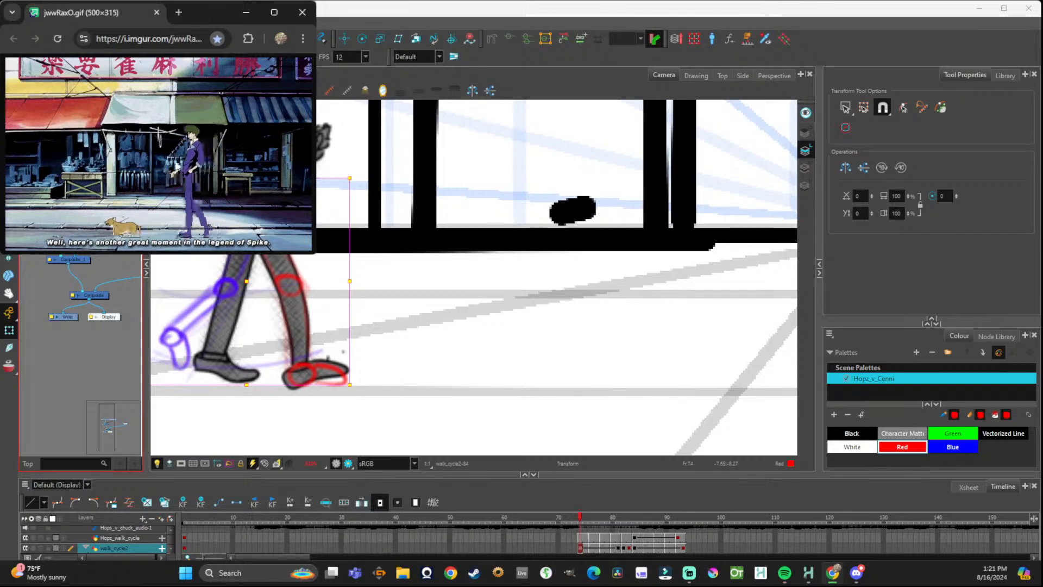
left_click(97, 39)
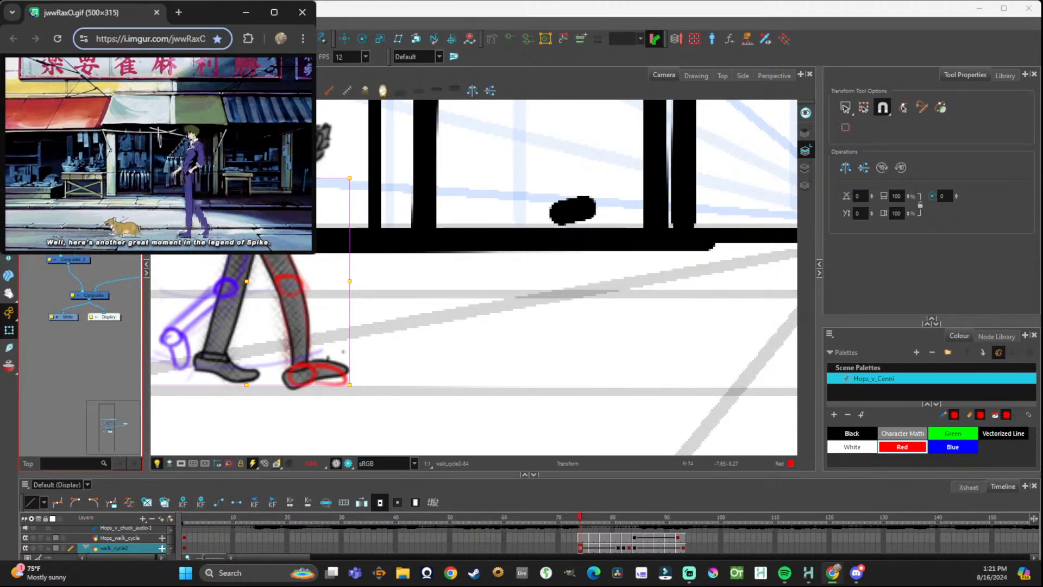
key("alt+Tab")
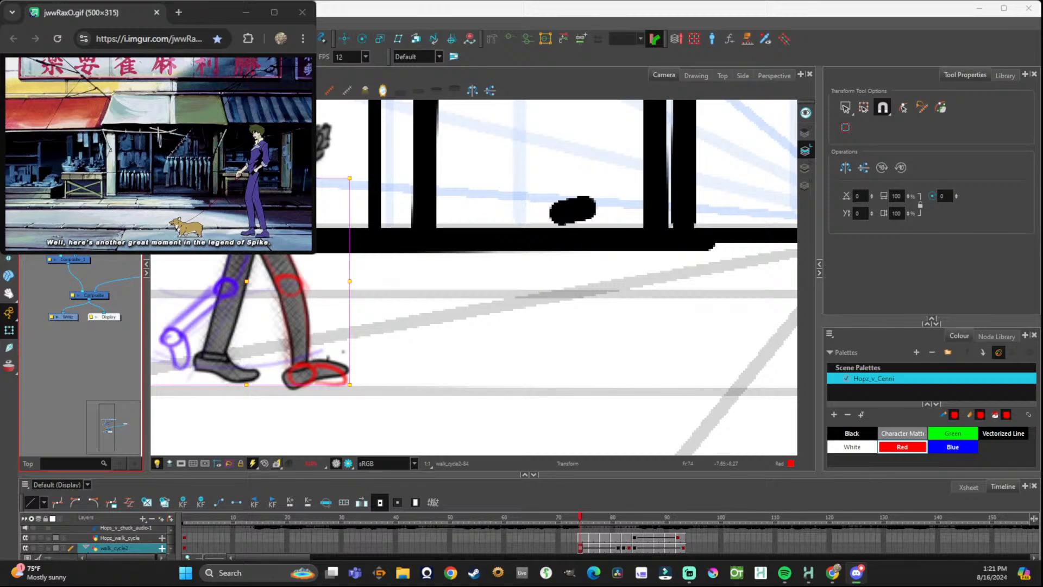